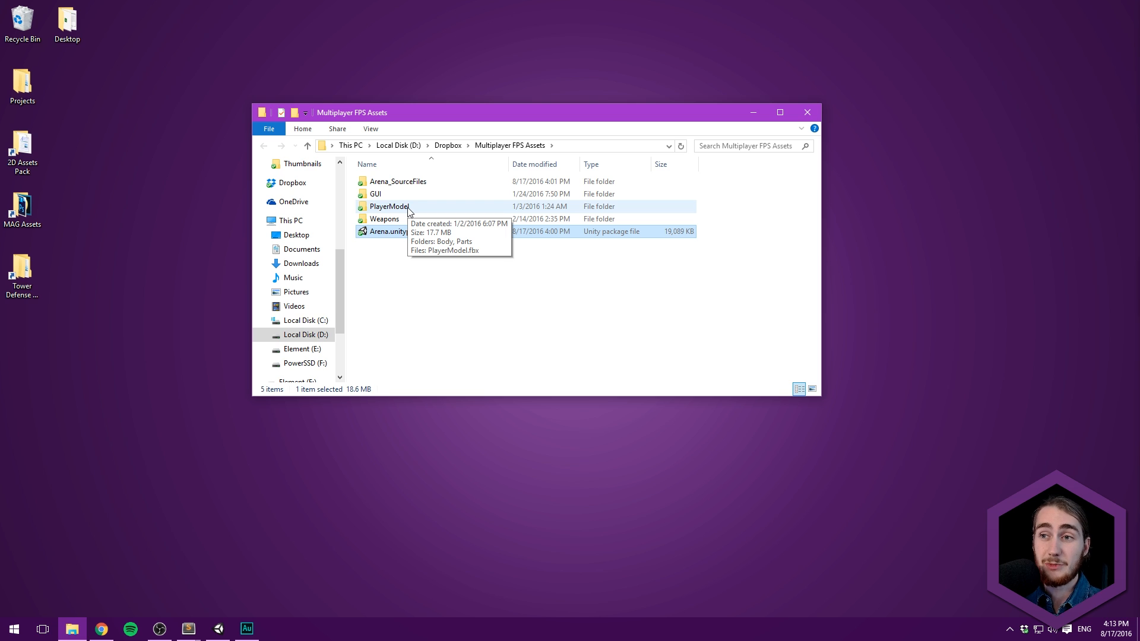
Step: Examine the Arena_SourceFiles folder and its Textures subfolder, and return to the Multiplayer FPS Assets folder
click(410, 184)
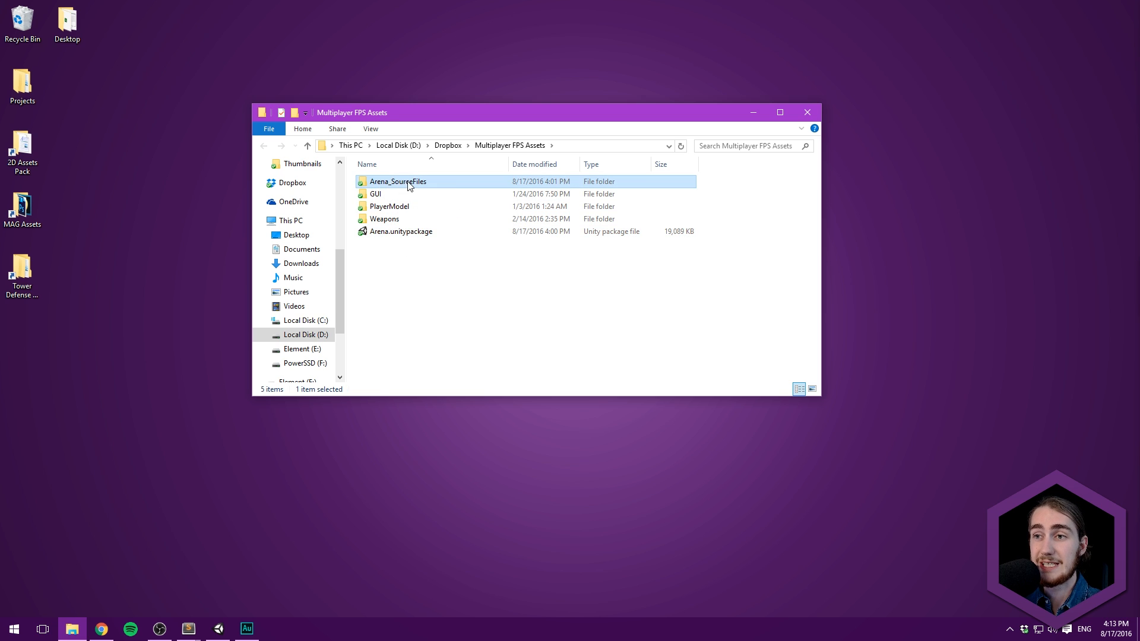
double_click(410, 184)
click(405, 197)
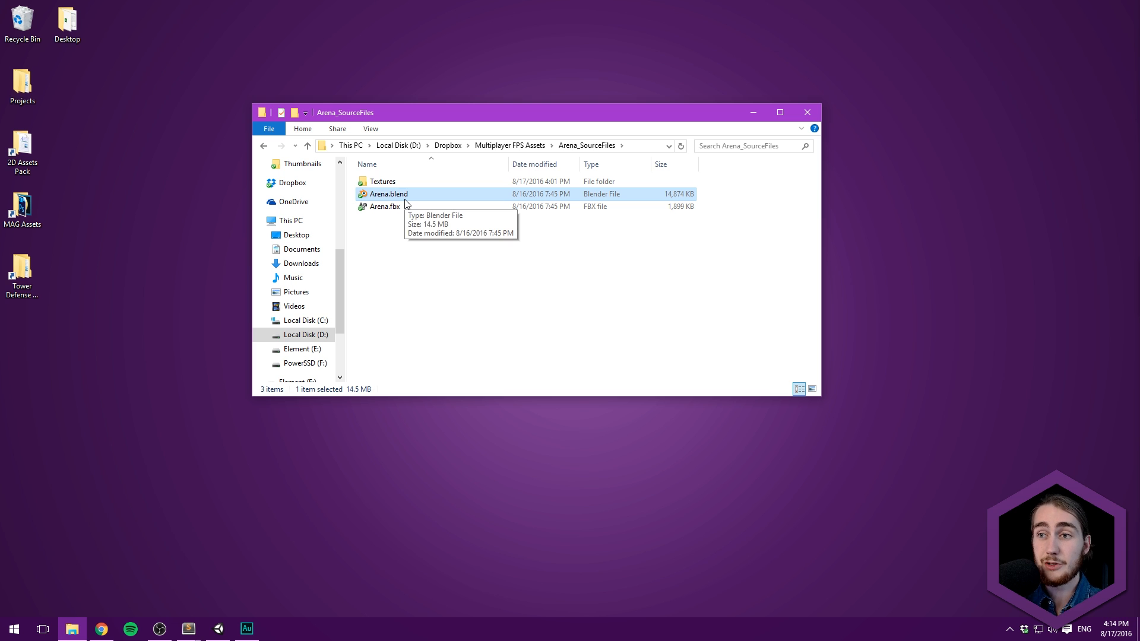
click(407, 207)
double_click(396, 182)
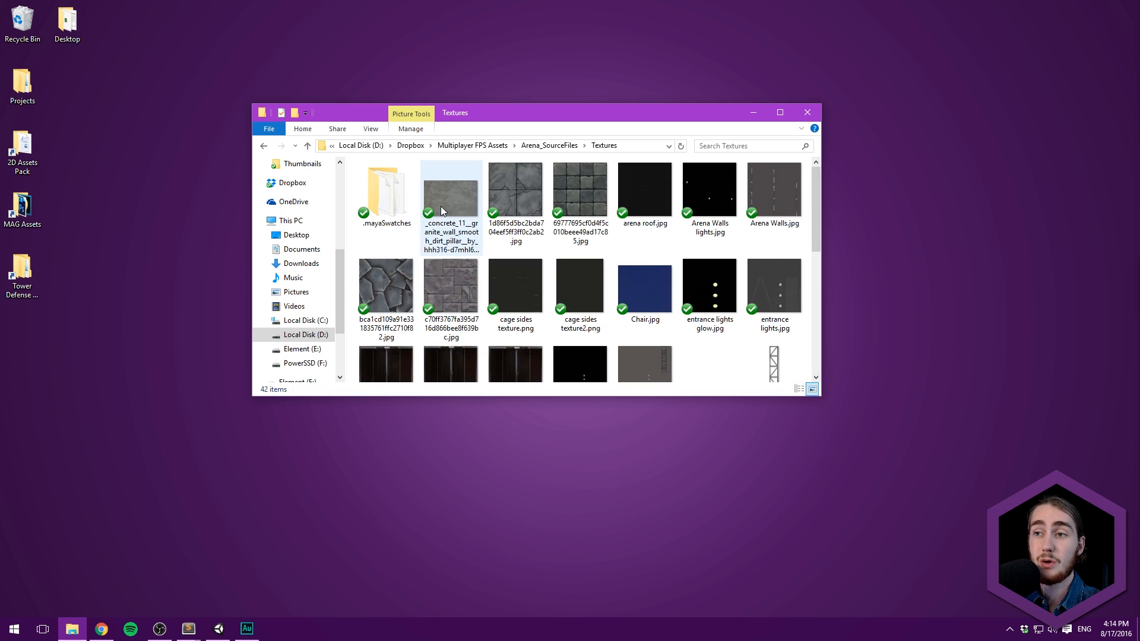
scroll(441, 212, down, 5)
scroll(441, 212, up, 5)
key(alt+Left)
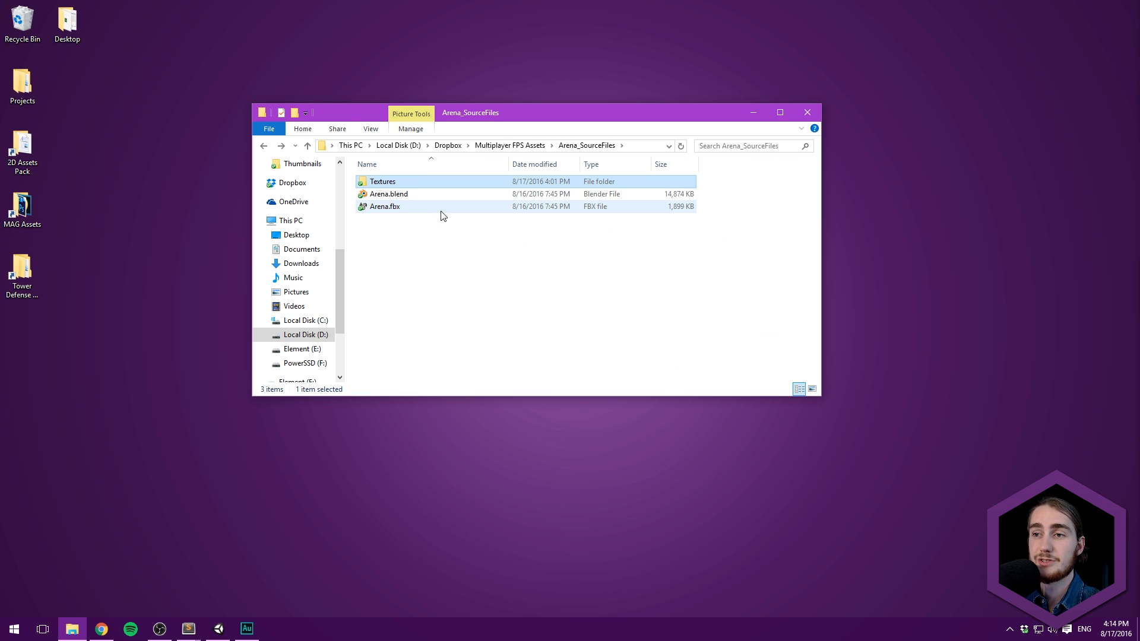
key(alt+Left)
Step: Import all contents of Arena.unitypackage into the open Unity project
click(419, 234)
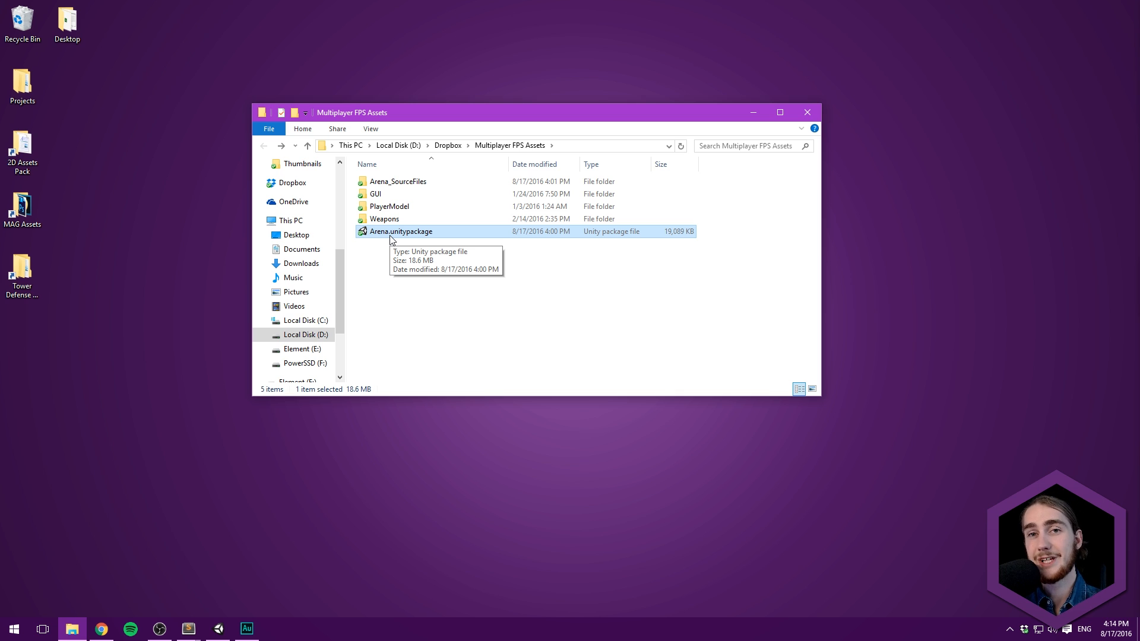
double_click(391, 234)
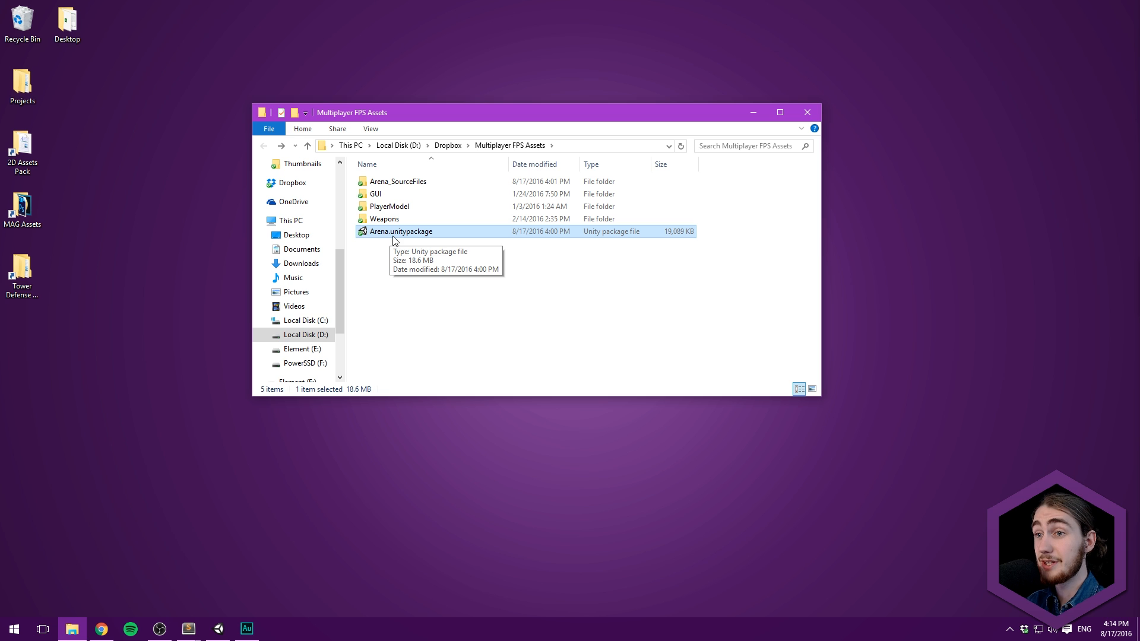
double_click(387, 233)
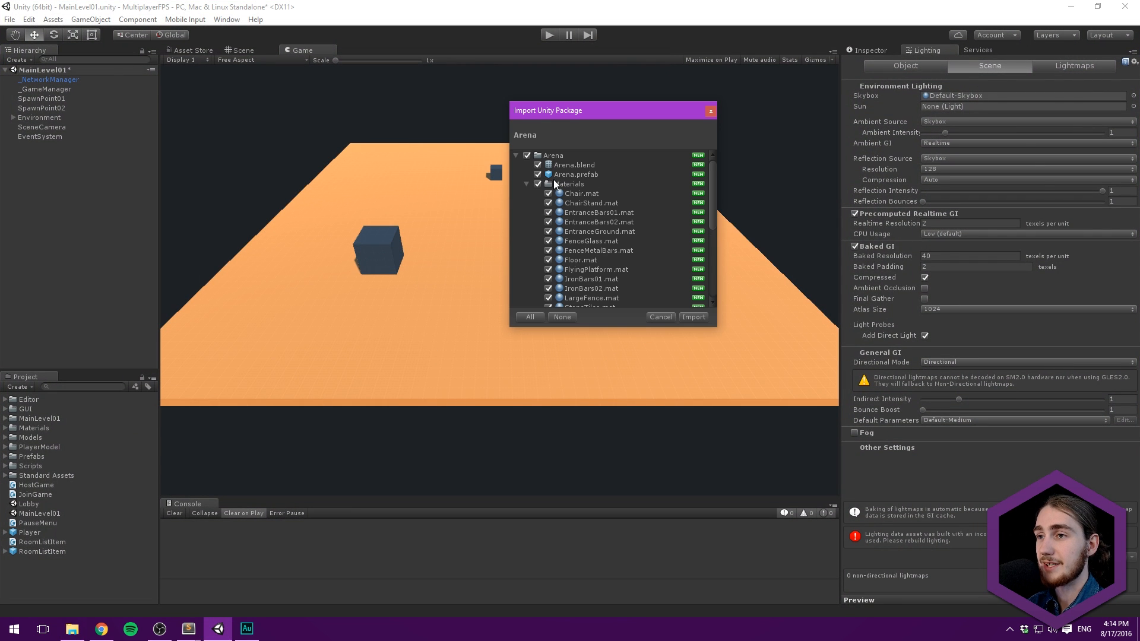
click(526, 183)
click(527, 193)
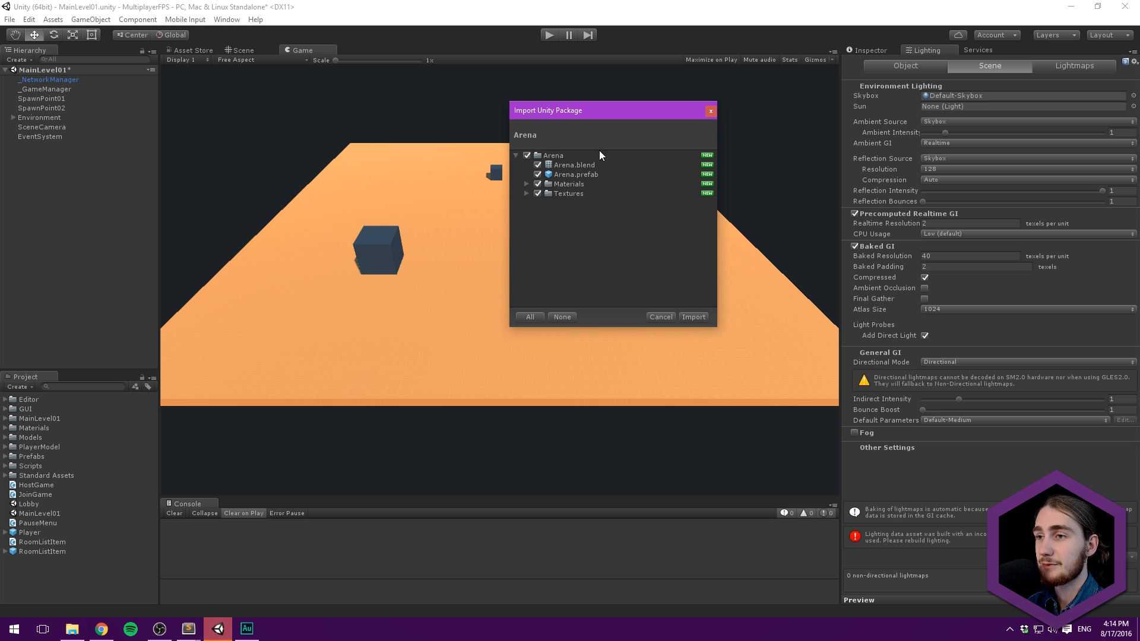
click(694, 317)
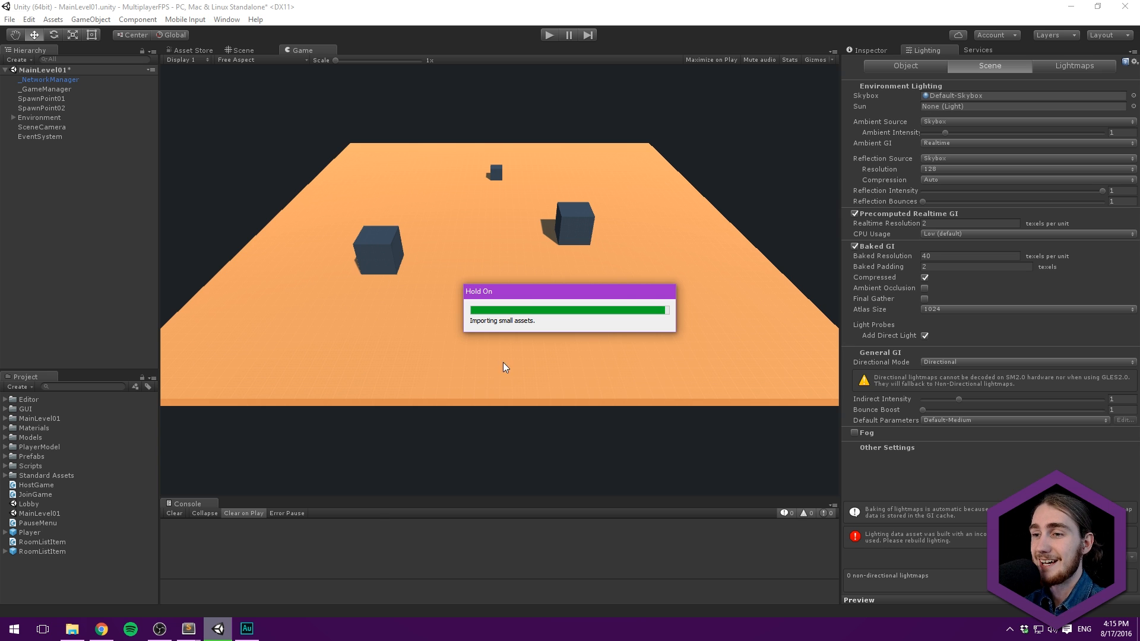
Step: Expand the imported Arena folder and look through the materials inside its Materials subfolder
click(27, 410)
key(Up)
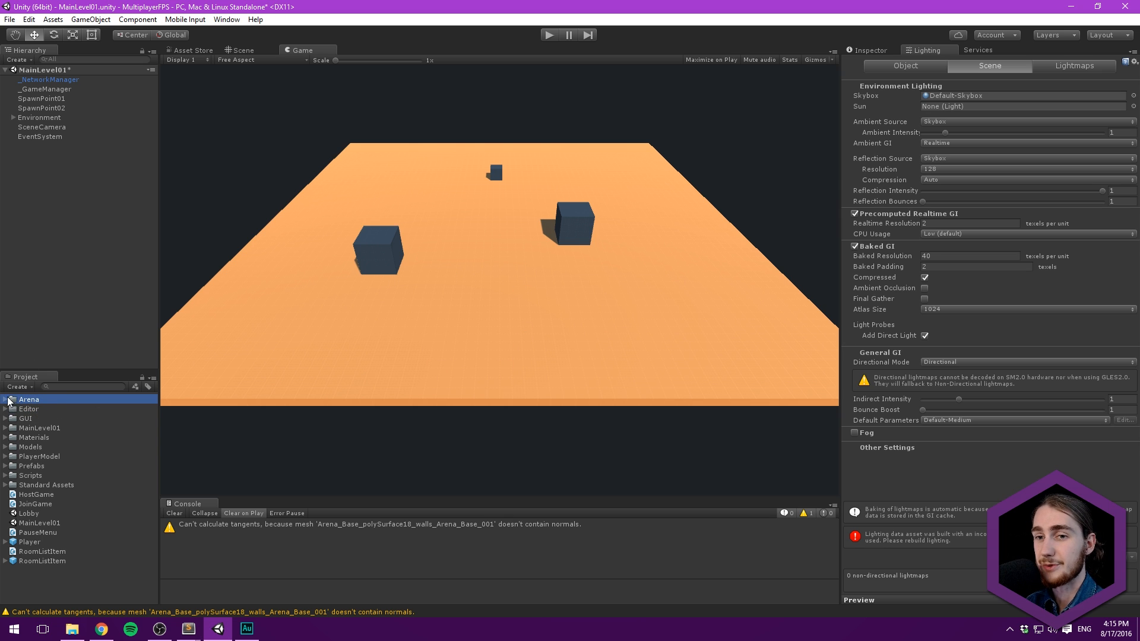
click(6, 400)
click(31, 440)
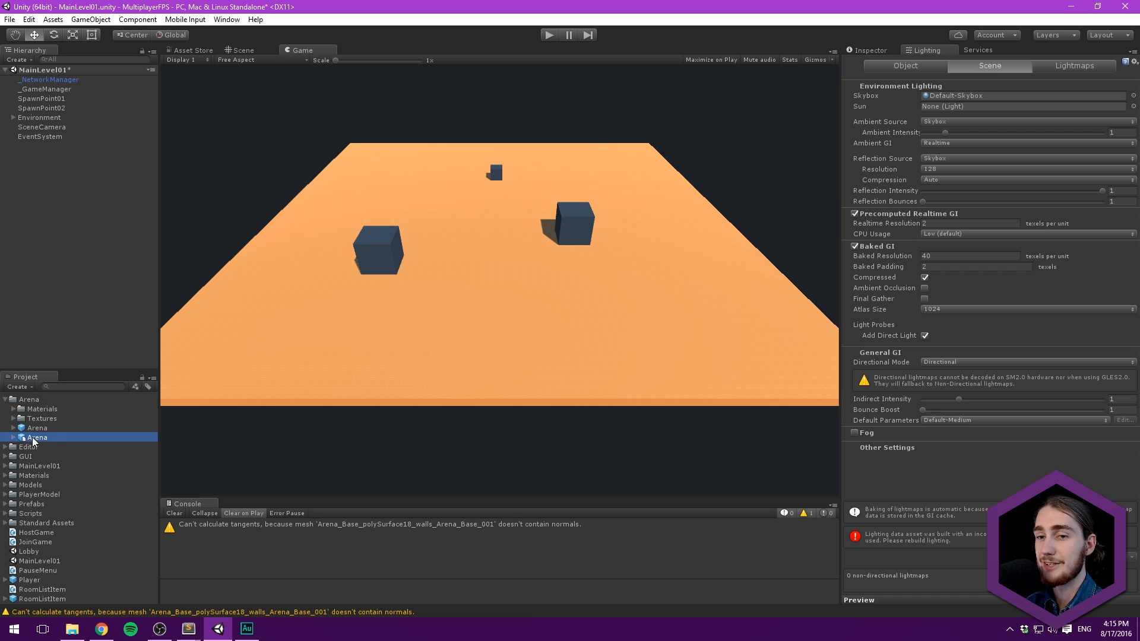
click(13, 410)
scroll(80, 420, down, 6)
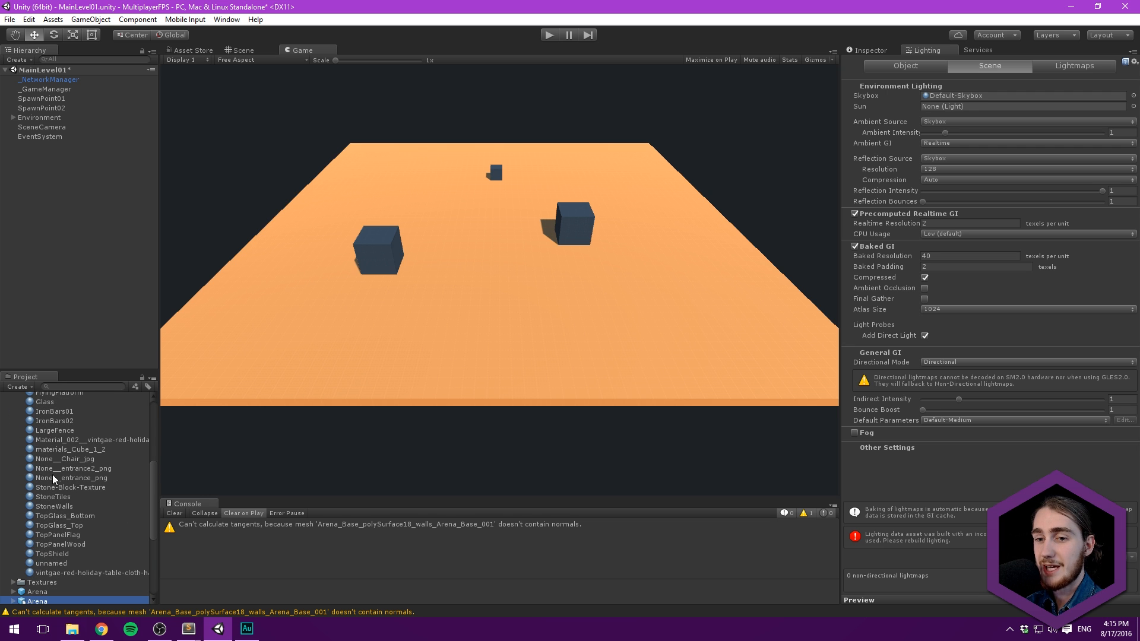
scroll(48, 494, up, 6)
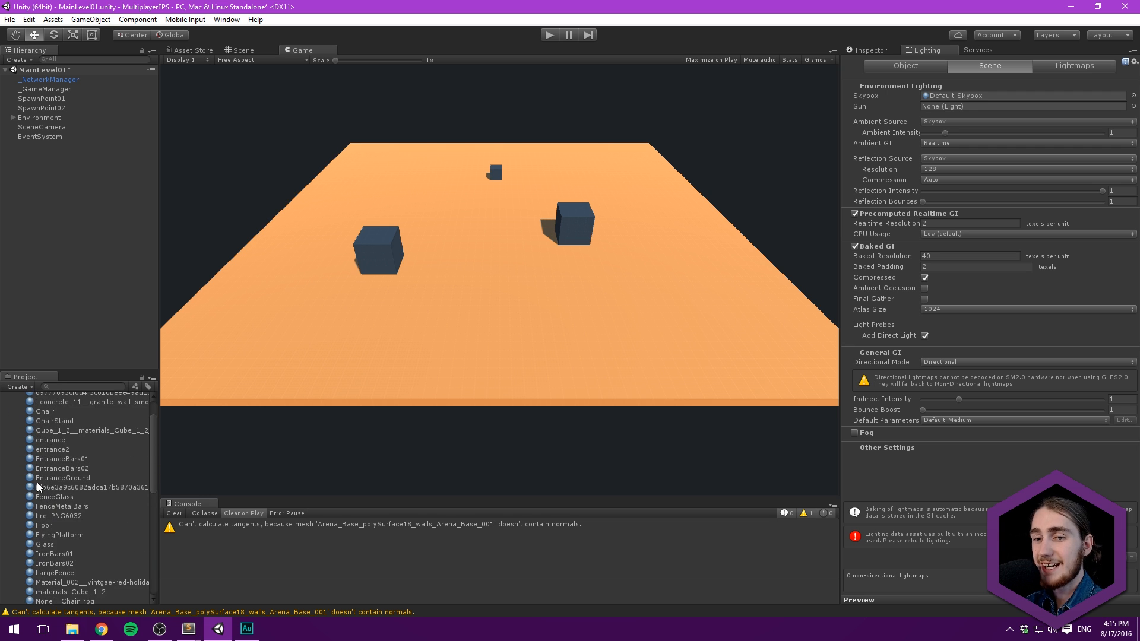
Step: Delete the redundant materials from Arena's Materials folder: those with hash or texture-file names, entrance, entrance2, both Cube_1_2 materials, the None__ ones, Stone-Block-Texture and unnamed
click(66, 419)
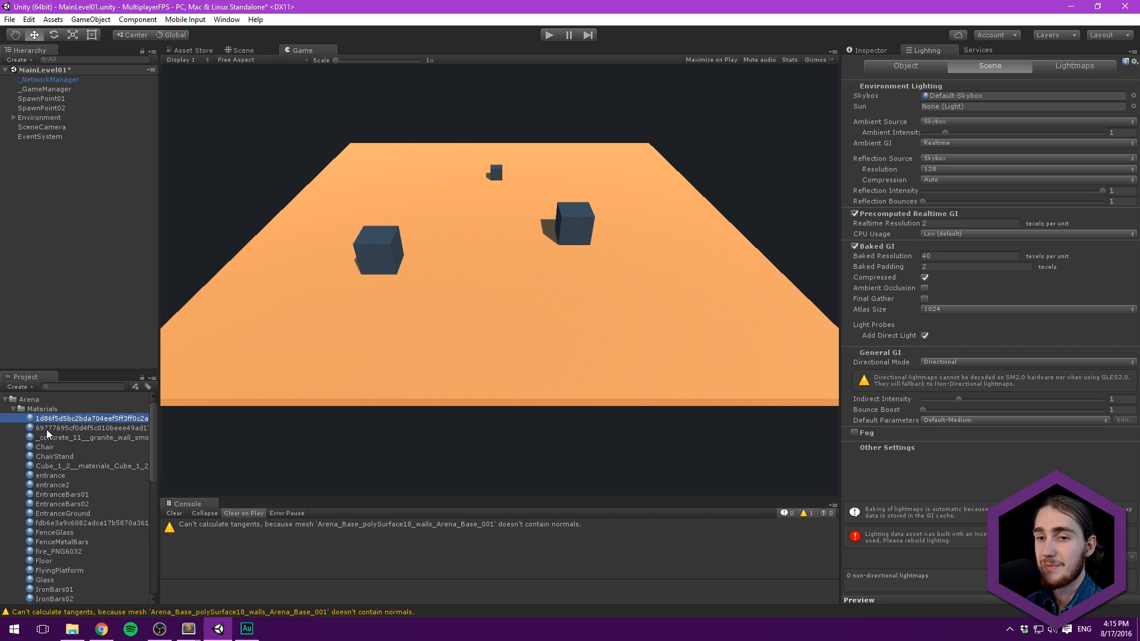
shift+click(75, 428)
ctrl+click(72, 438)
scroll(72, 438, down, 1)
ctrl+click(72, 431)
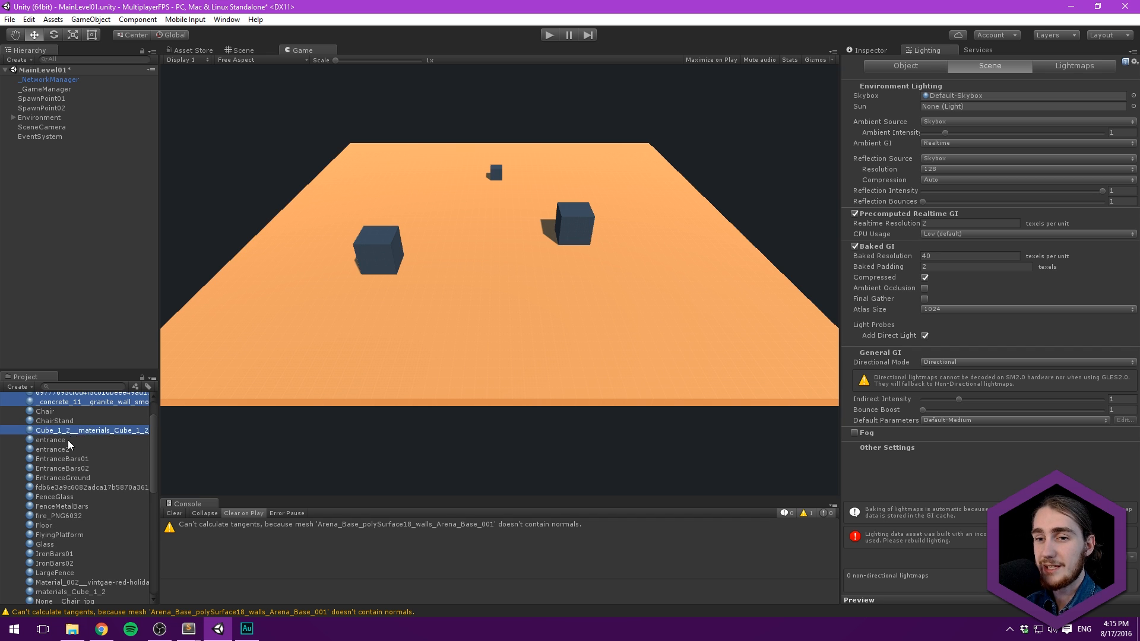
ctrl+click(62, 443)
ctrl+click(60, 450)
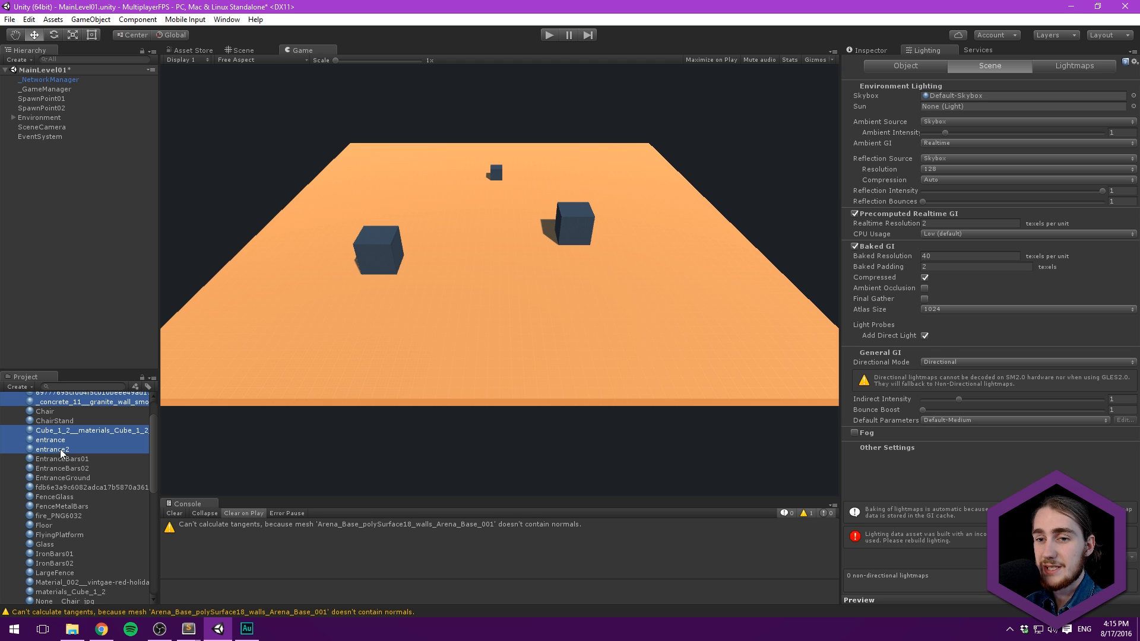
ctrl+click(76, 488)
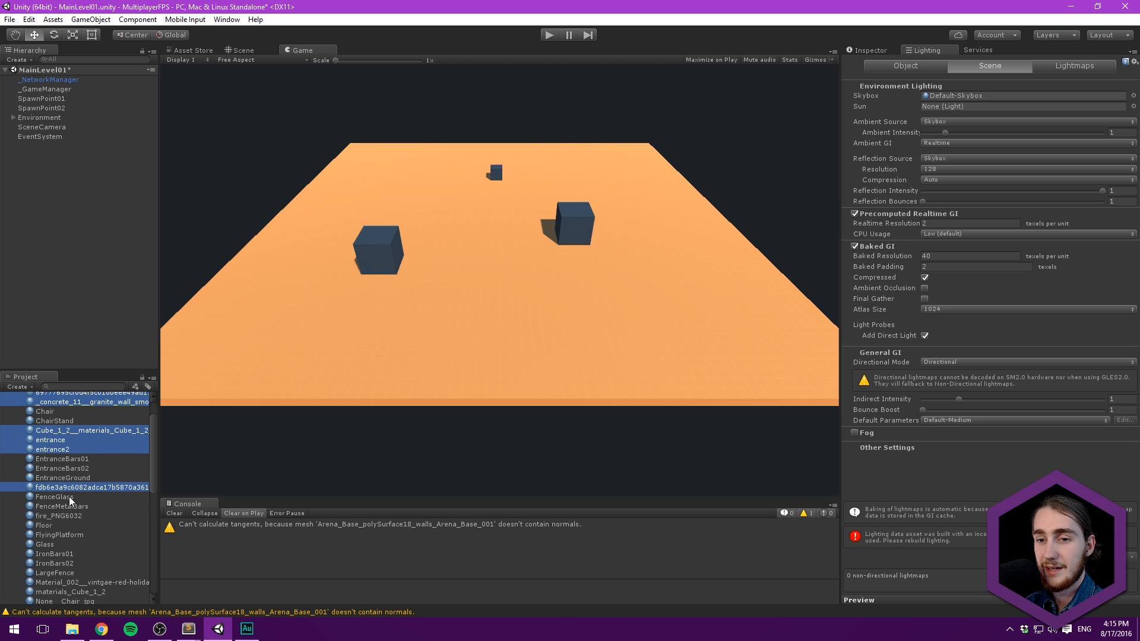
scroll(69, 497, down, 3)
ctrl+click(70, 482)
scroll(69, 501, down, 3)
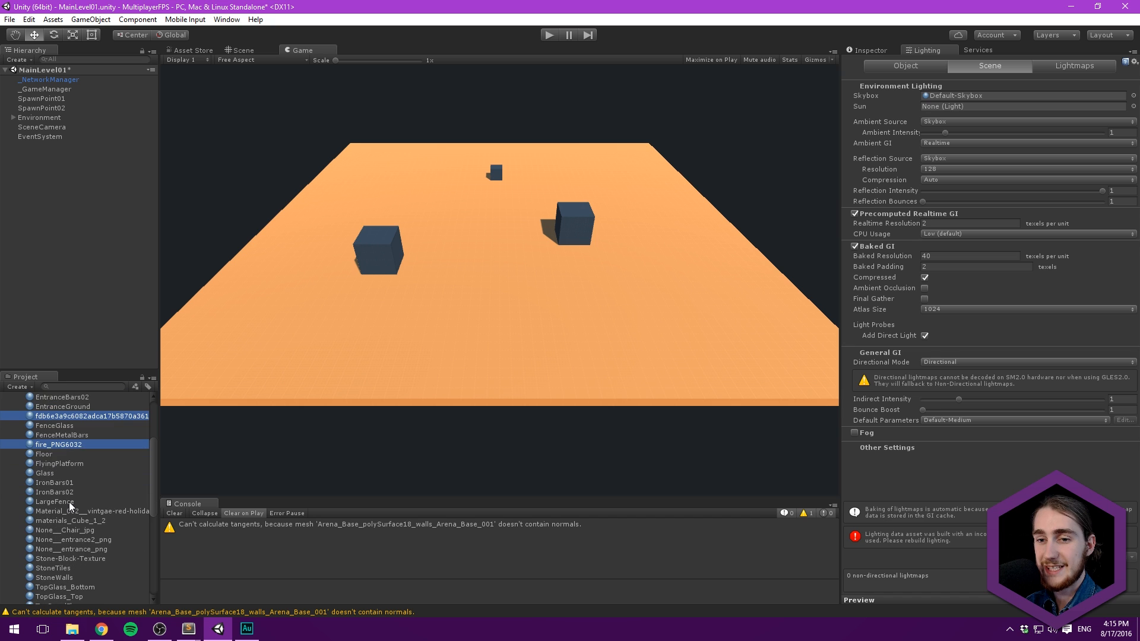
ctrl+click(80, 512)
ctrl+click(76, 520)
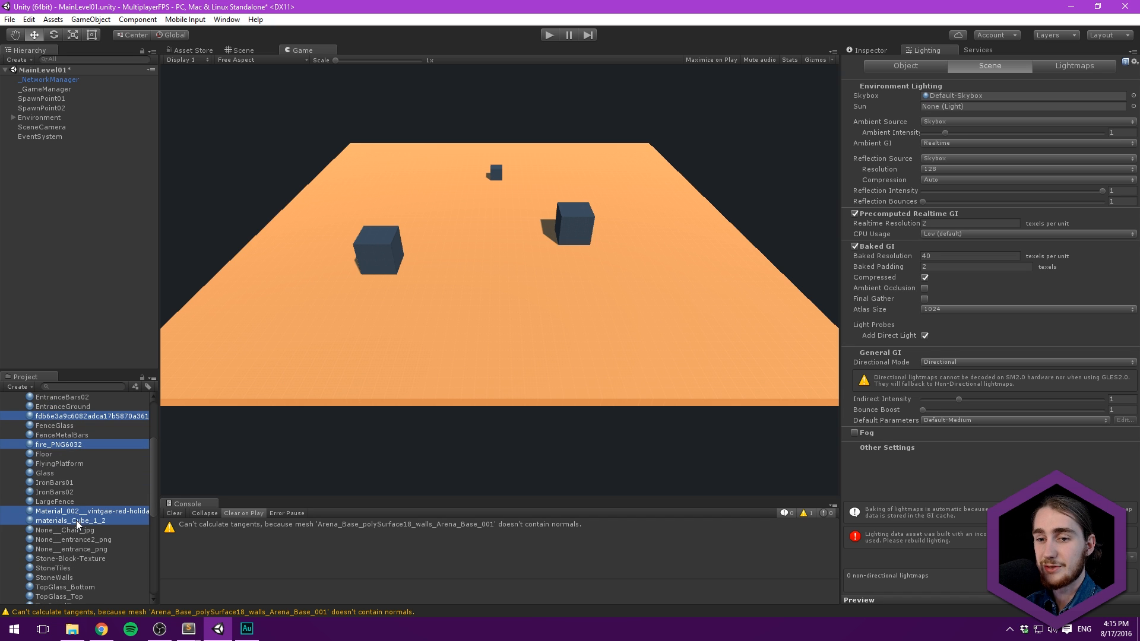
scroll(83, 521, down, 3)
ctrl+click(83, 529)
ctrl+click(81, 539)
ctrl+click(76, 513)
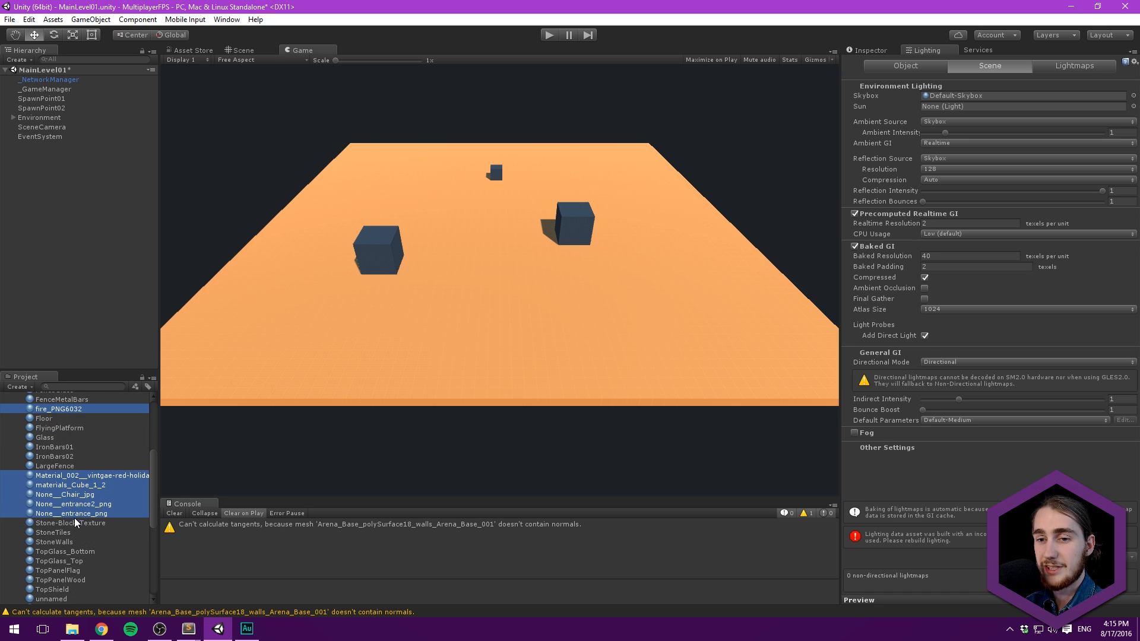
ctrl+click(81, 522)
scroll(72, 524, down, 3)
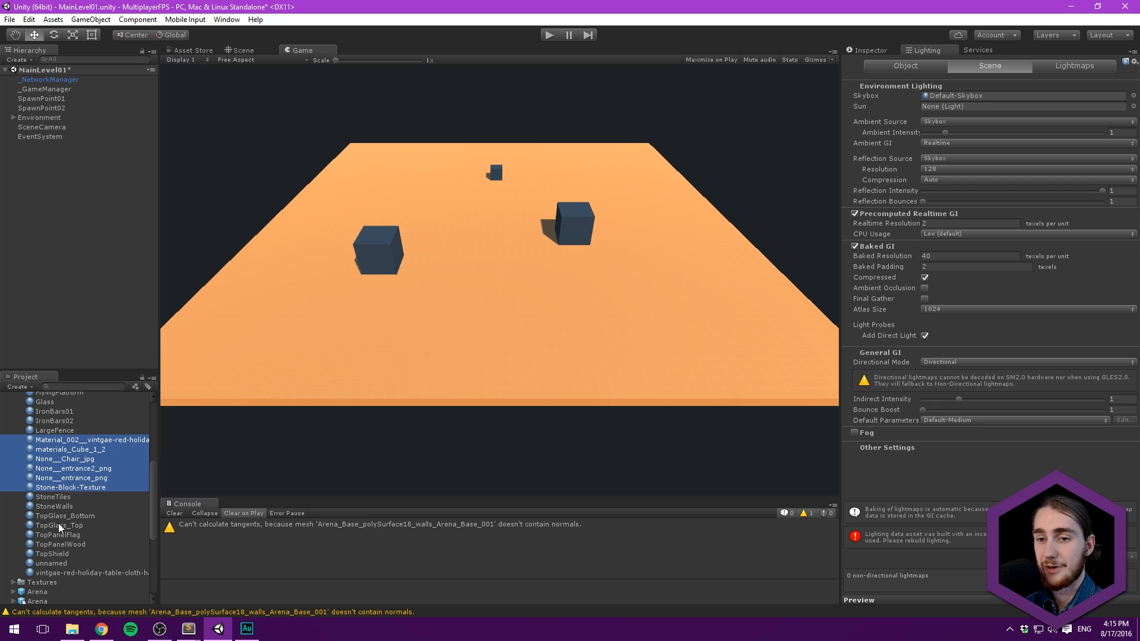
ctrl+click(69, 564)
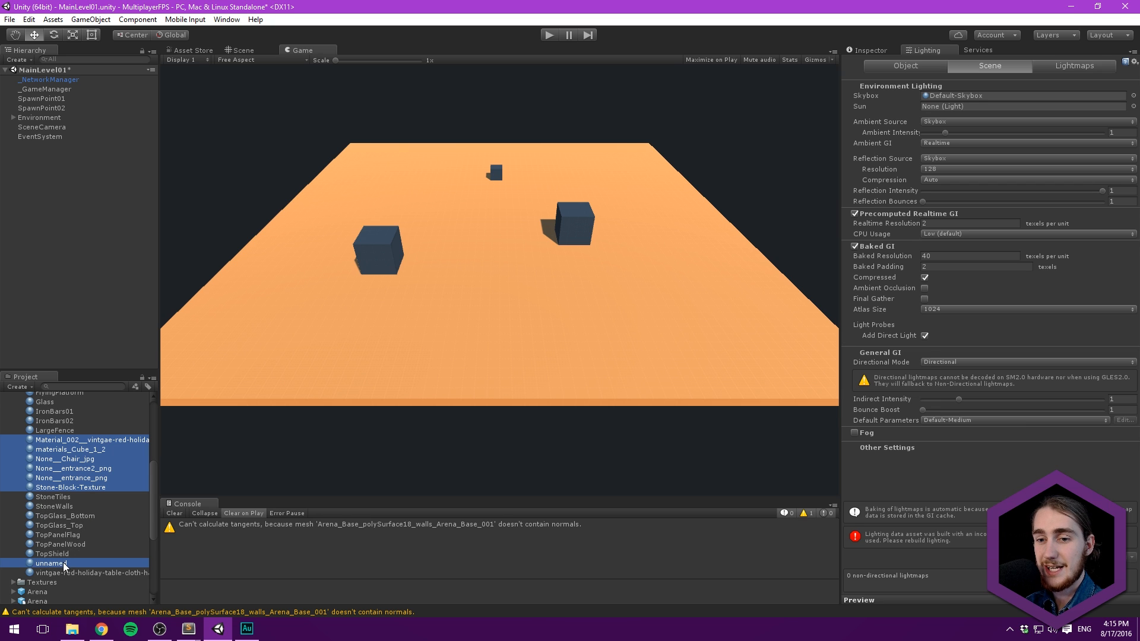
ctrl+click(70, 574)
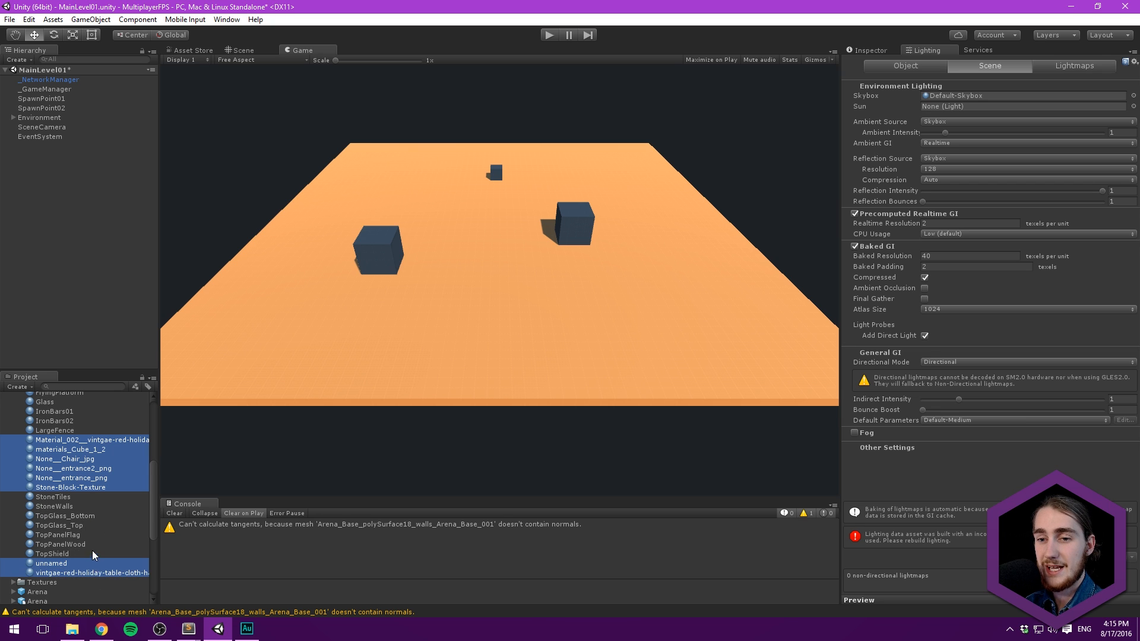
scroll(68, 541, up, 2)
scroll(68, 541, up, 8)
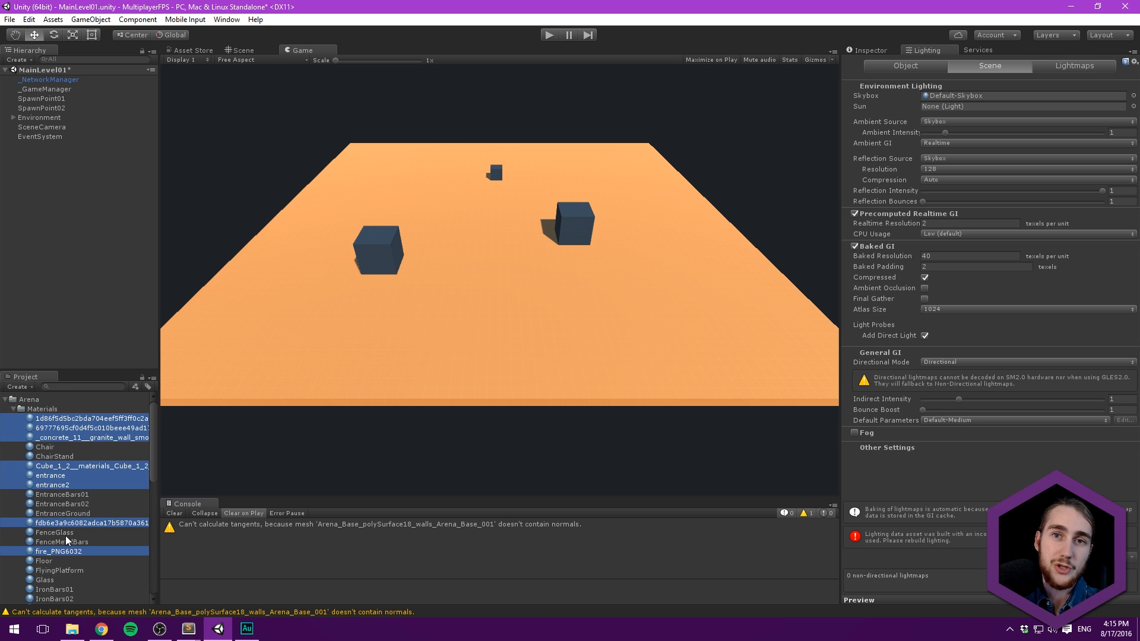
key(Delete)
key(Return)
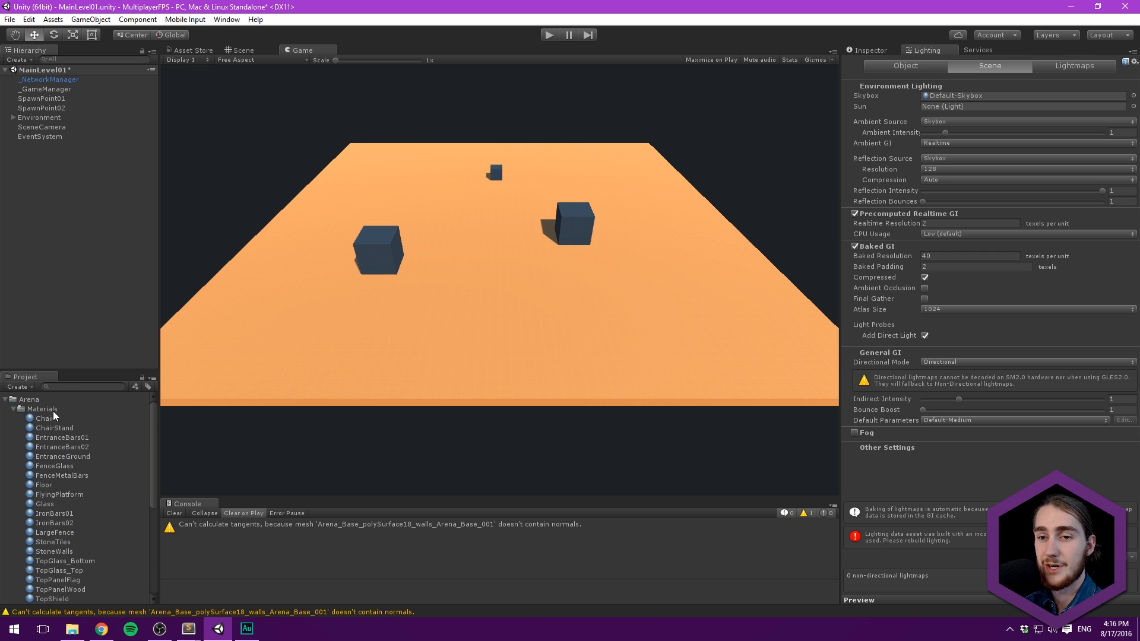
Step: Review the Arena folder's Textures and remaining Materials, leaving both subfolders collapsed
click(13, 409)
click(14, 419)
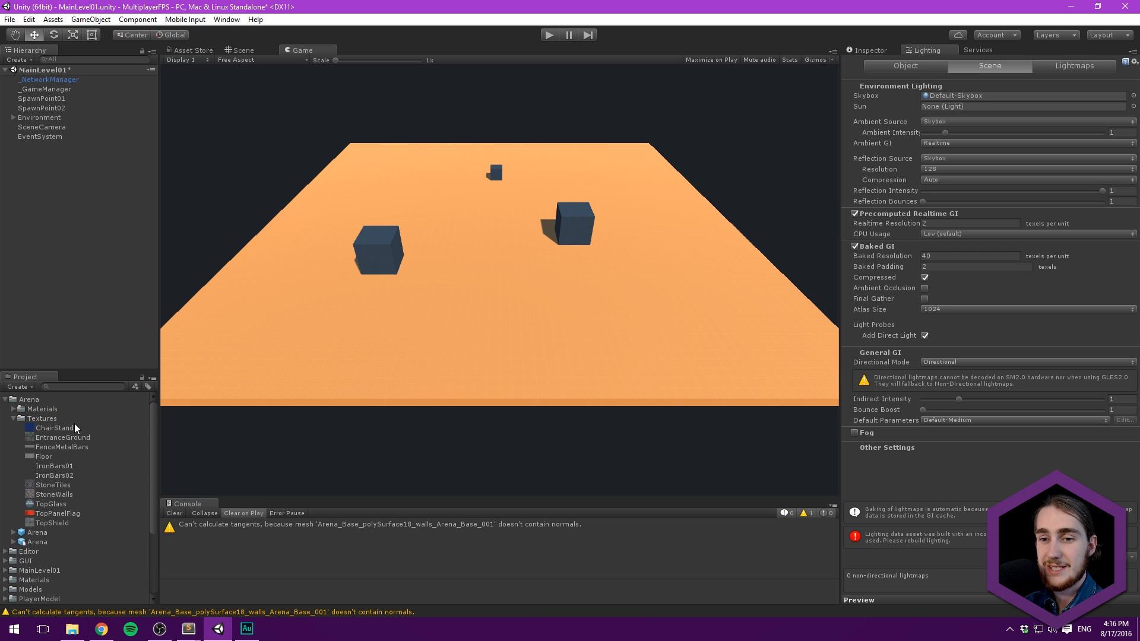
click(13, 409)
scroll(39, 424, down, 2)
scroll(38, 426, up, 2)
click(15, 410)
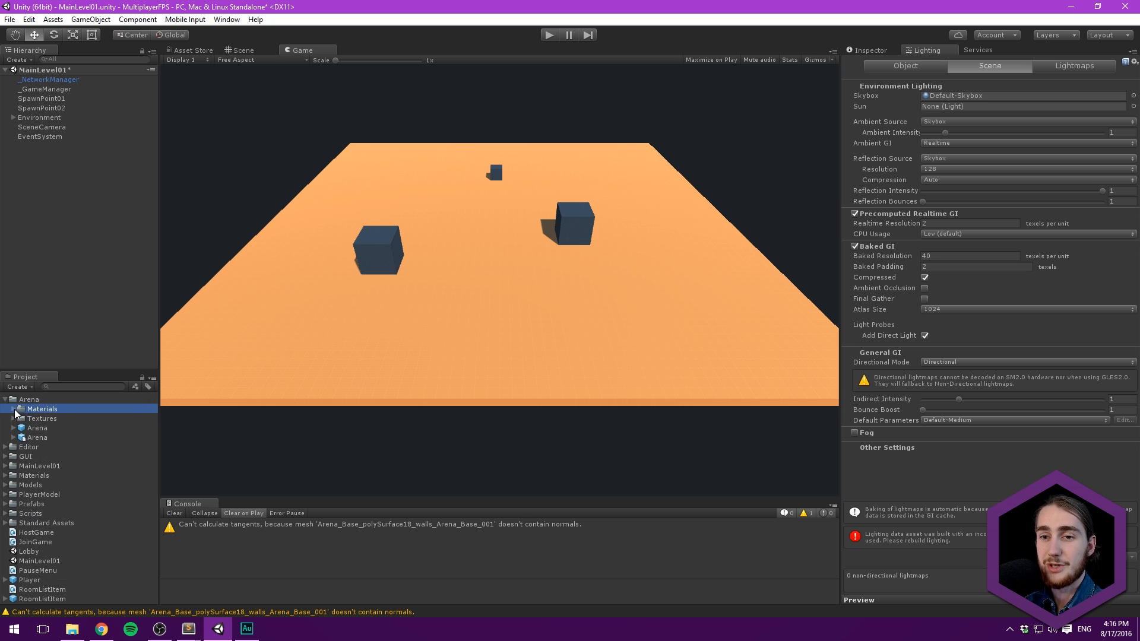
Step: Add the Arena prefab to the MainLevel01 scene at the hierarchy's root level
click(29, 429)
click(14, 428)
click(14, 428)
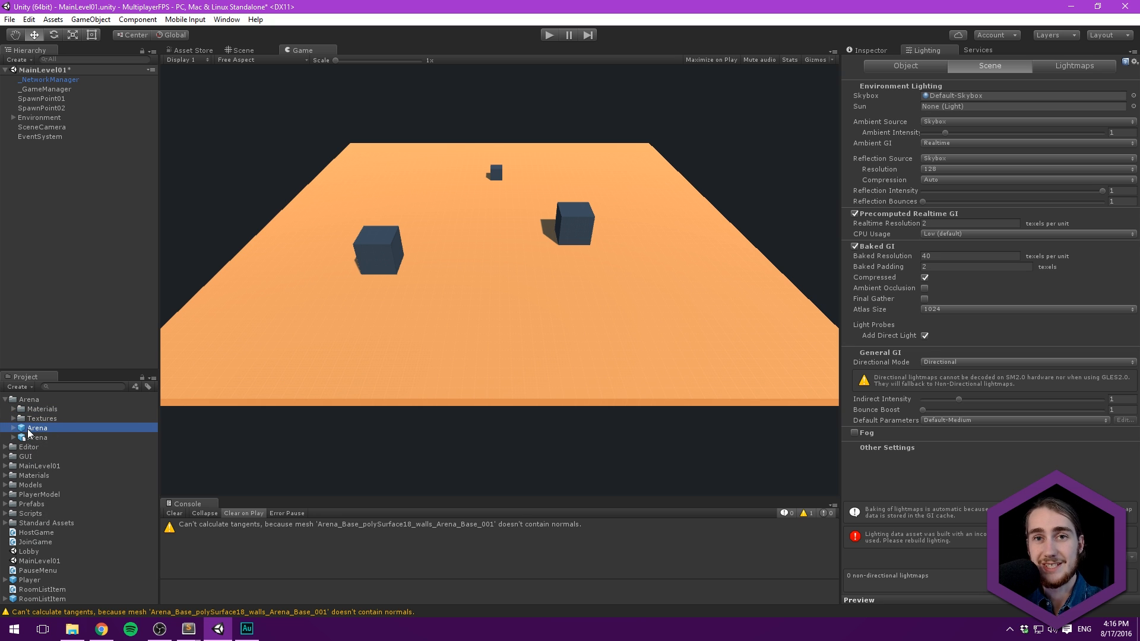
drag(28, 432, 20, 208)
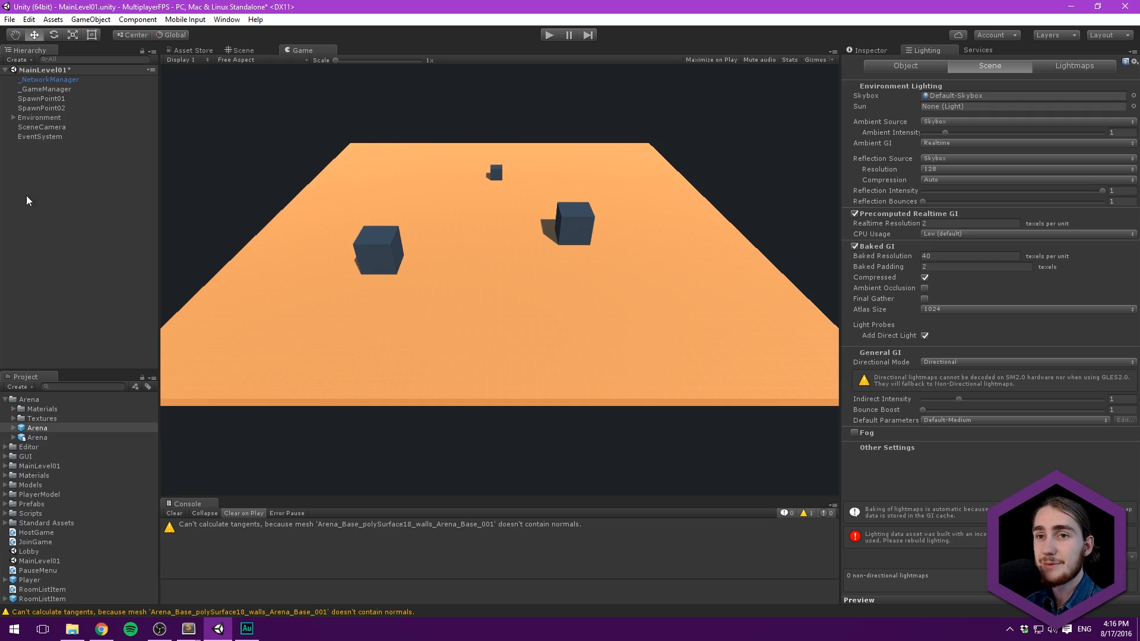
click(452, 199)
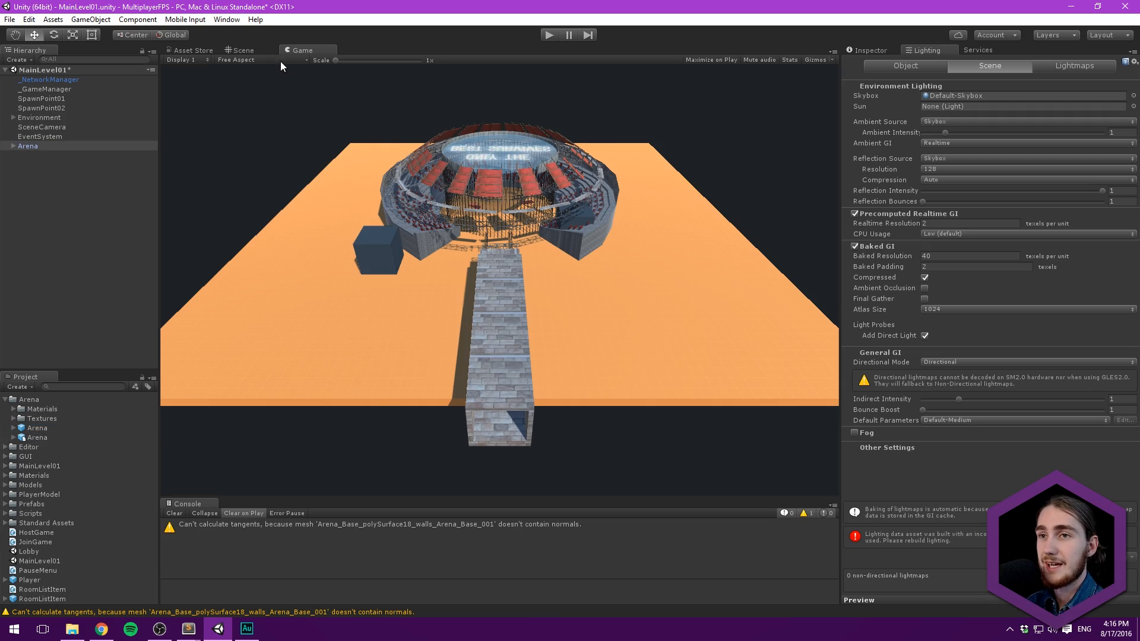
Step: Examine the placed arena's interior, seating and fence in the Scene view
click(242, 51)
scroll(429, 166, down, 5)
alt+drag(429, 166, 485, 216)
scroll(486, 215, up, 5)
middle_drag(486, 216, 485, 221)
right_drag(485, 221, 170, 338)
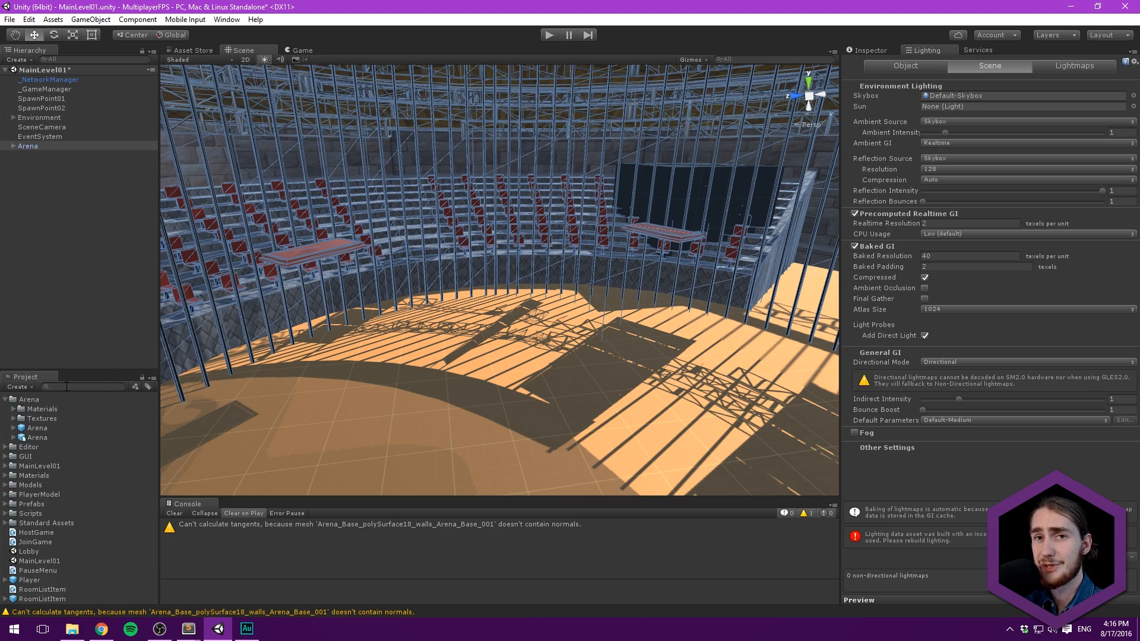
right_drag(279, 291, 397, 273)
Step: Select arena parts such as FlyingPlatform02 and a prototype cube, and examine the selected object's components in the Inspector
click(414, 102)
click(494, 71)
right_drag(496, 89, 589, 231)
click(555, 239)
click(555, 242)
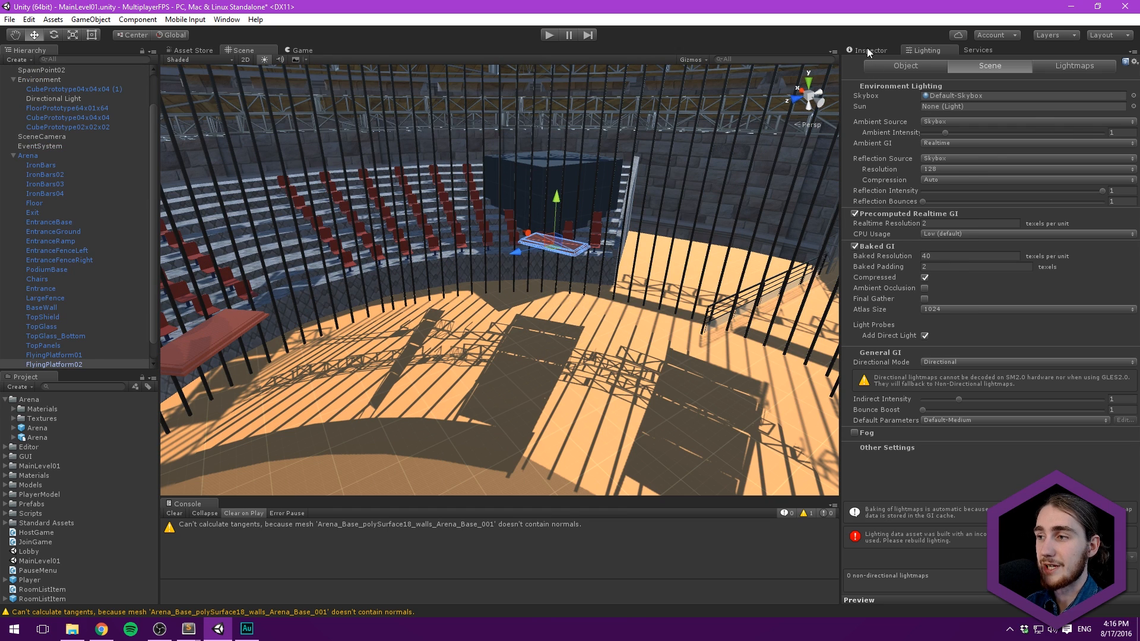
click(868, 50)
click(572, 162)
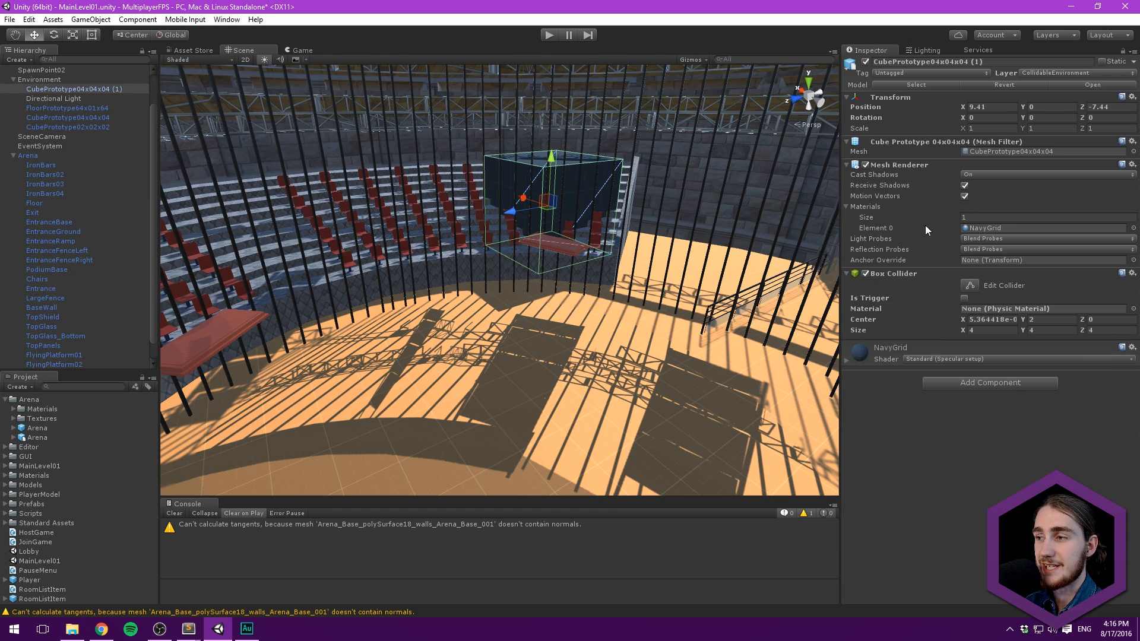
click(387, 209)
click(358, 194)
scroll(358, 194, down, 5)
middle_drag(358, 195, 344, 217)
Step: Move the Directional Light out of the Environment group to the scene root, above Environment, and rename it Sun
click(18, 156)
click(13, 156)
click(40, 110)
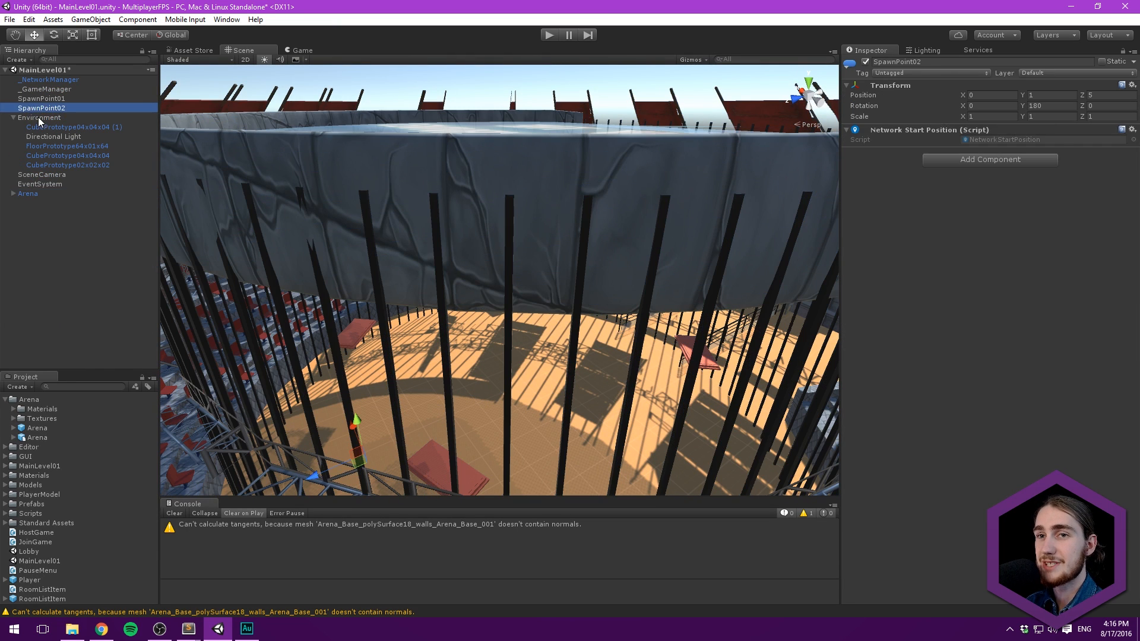
click(38, 117)
click(70, 138)
drag(19, 133, 45, 113)
click(48, 117)
text(Sun)
key(Return)
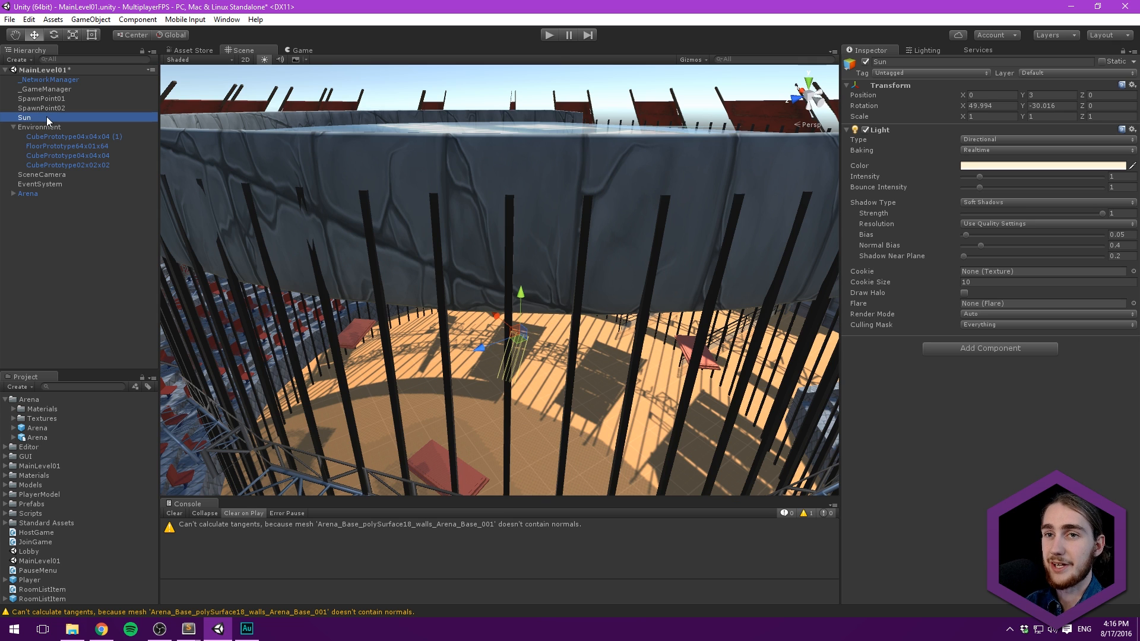
Step: Collapse the Environment group in the hierarchy and deactivate it in the scene
click(88, 129)
click(13, 127)
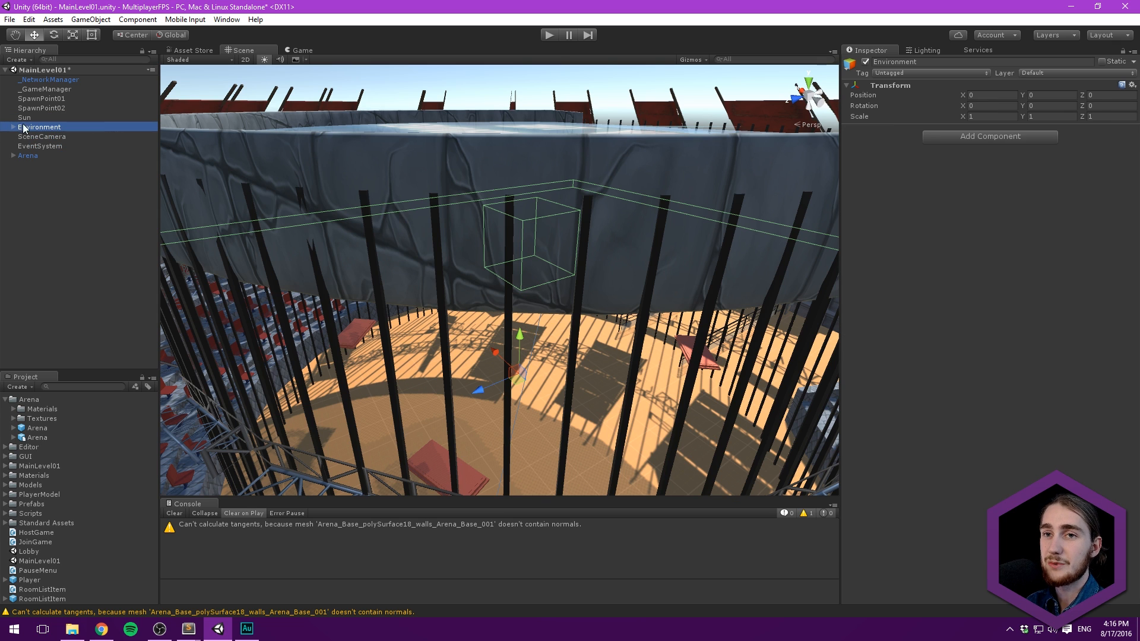
click(866, 62)
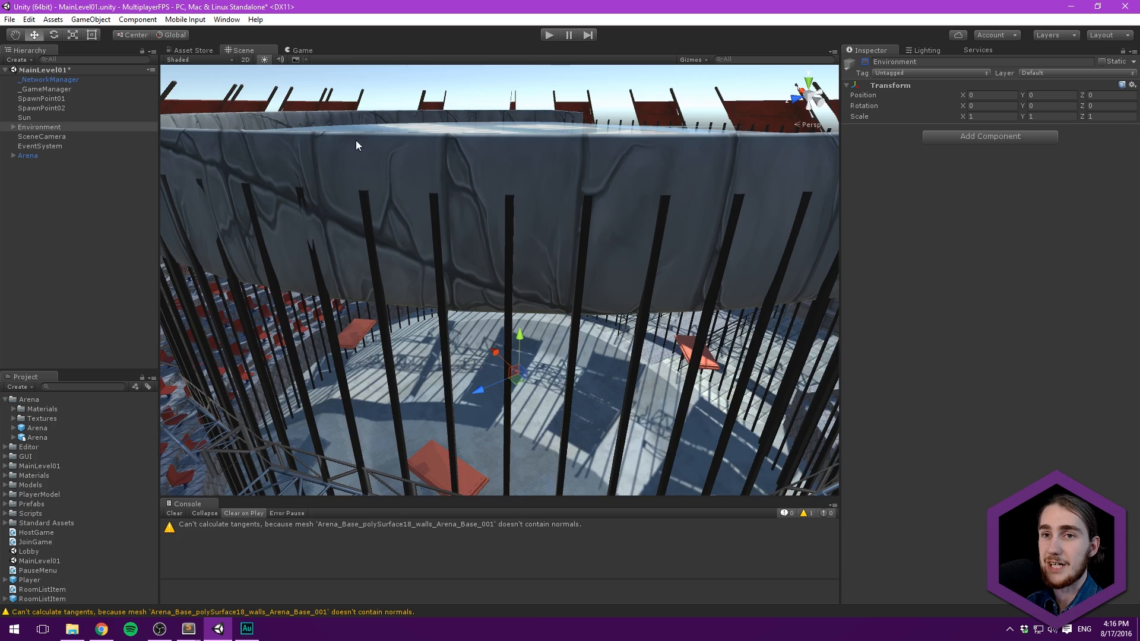
Step: Select the Arena object and examine the whole structure from above and from the side in the Scene view
scroll(335, 149, down, 10)
alt+drag(391, 144, 561, 257)
middle_drag(561, 256, 549, 191)
click(73, 158)
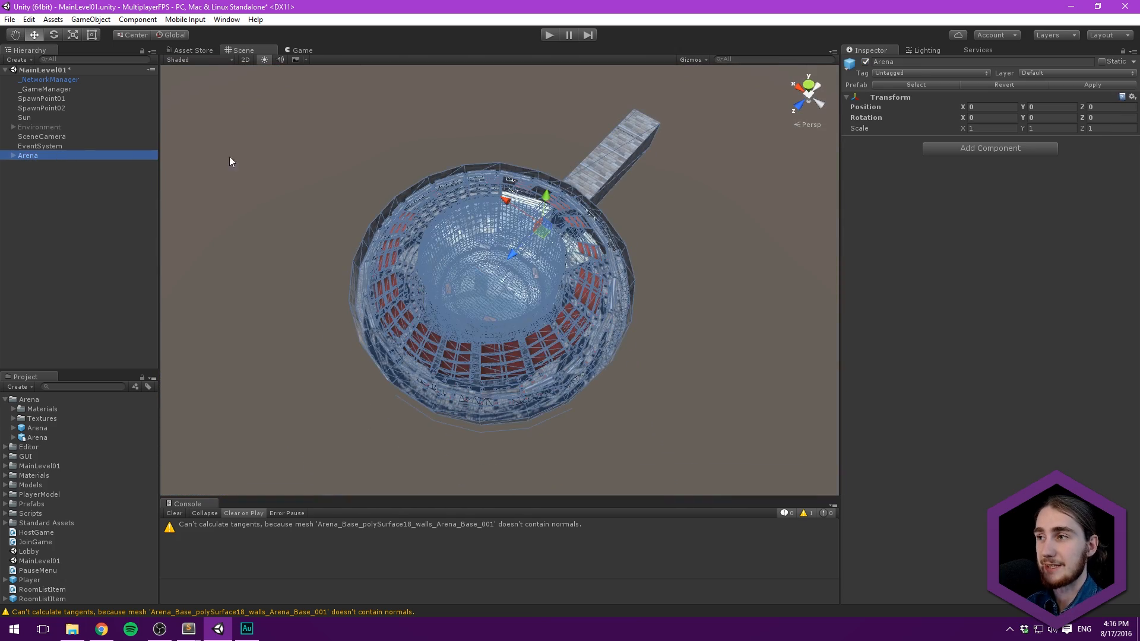
middle_drag(454, 154, 420, 120)
middle_drag(594, 178, 636, 144)
alt+drag(609, 147, 653, 161)
middle_drag(660, 161, 618, 194)
scroll(617, 193, up, 6)
middle_drag(552, 151, 578, 174)
scroll(582, 184, down, 3)
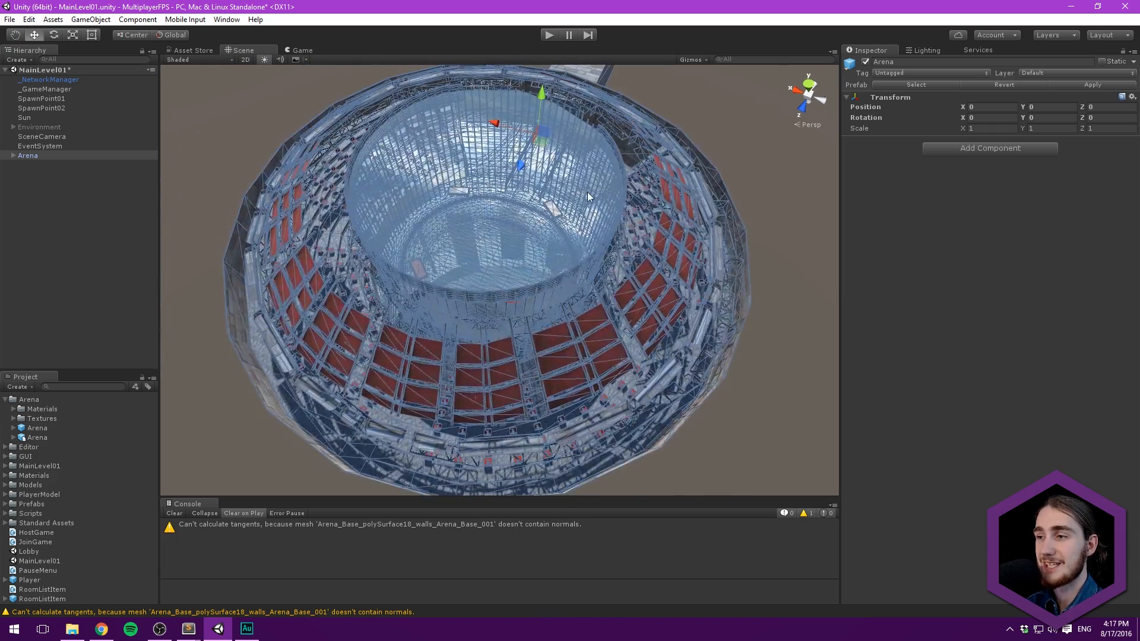
scroll(587, 187, up, 6)
scroll(588, 172, down, 10)
alt+drag(603, 167, 596, 112)
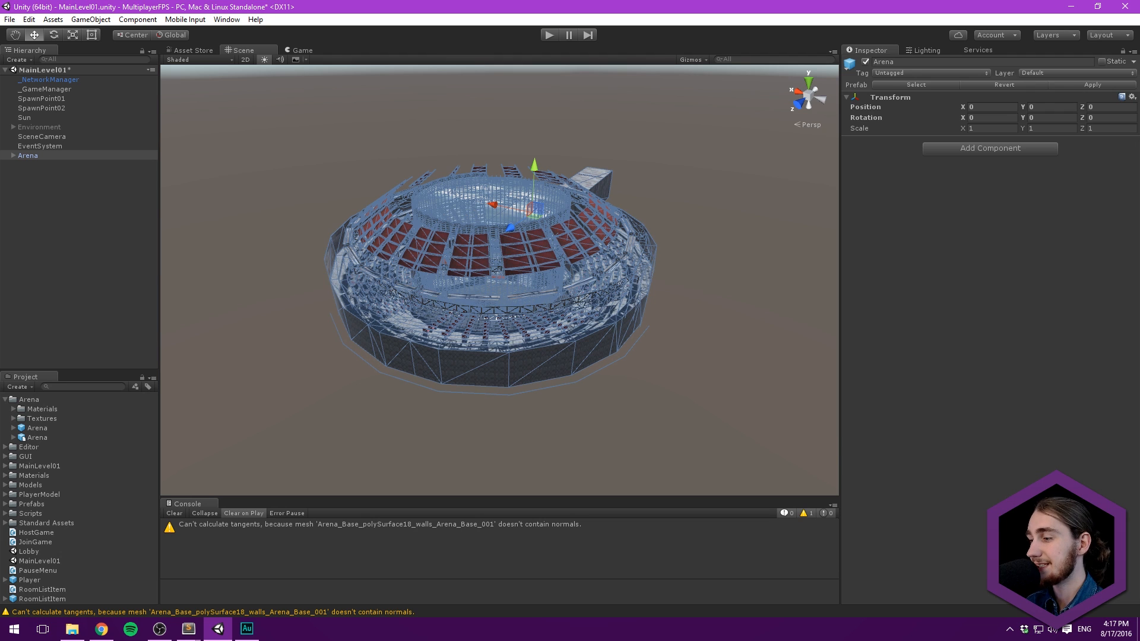
Step: Review the "Import Arena" and "Set layers" tasks in the Sublime Text to-do list, and return to Unity
key(alt+Tab)
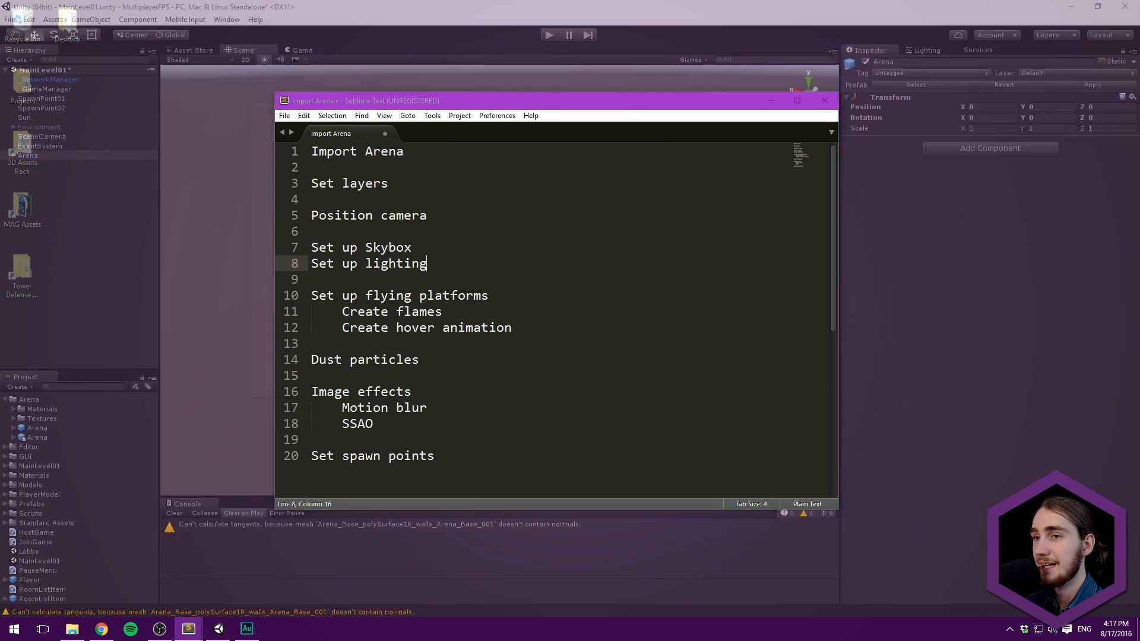
click(295, 145)
key(shift+End)
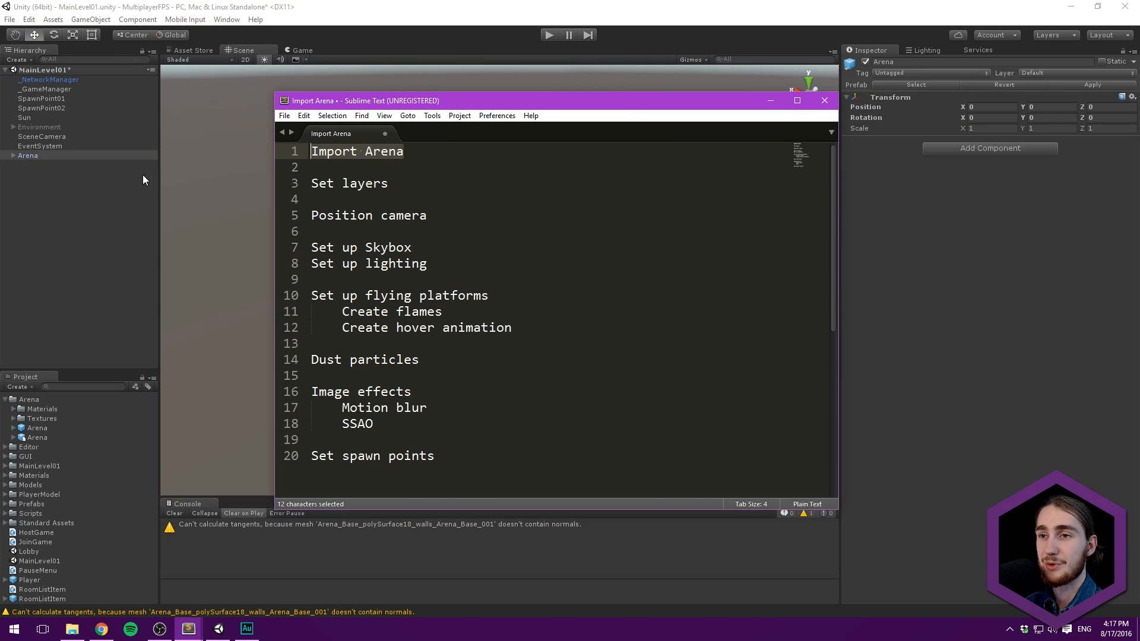
drag(389, 184, 307, 185)
click(83, 177)
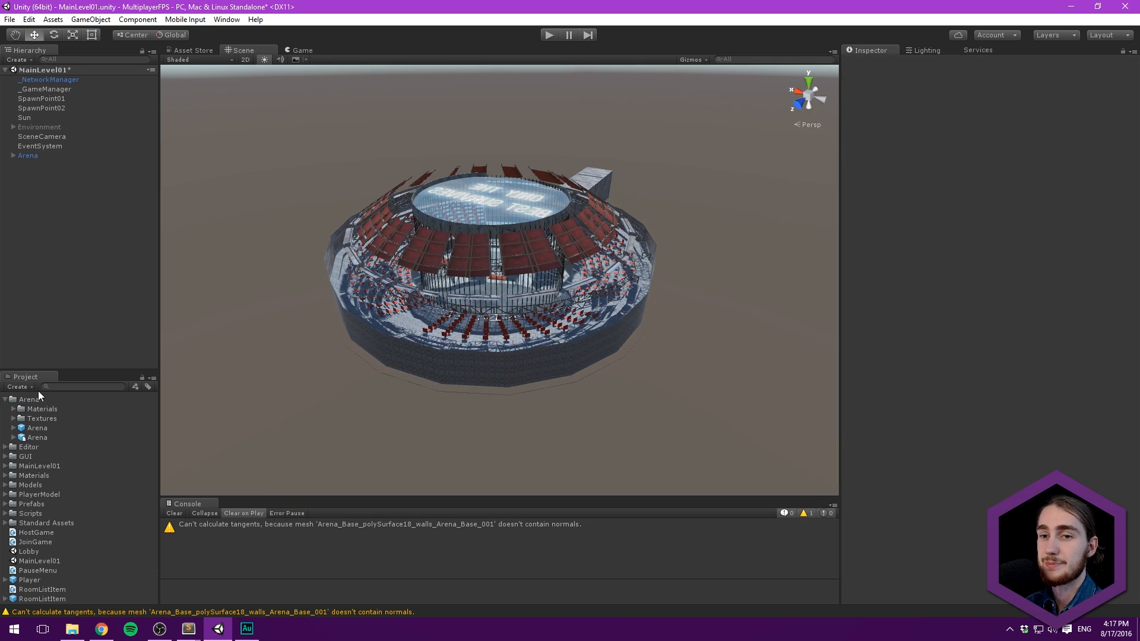
Step: Focus on the Arena, select its Floor, and examine the Floor's Mesh Collider and the available layers
double_click(36, 156)
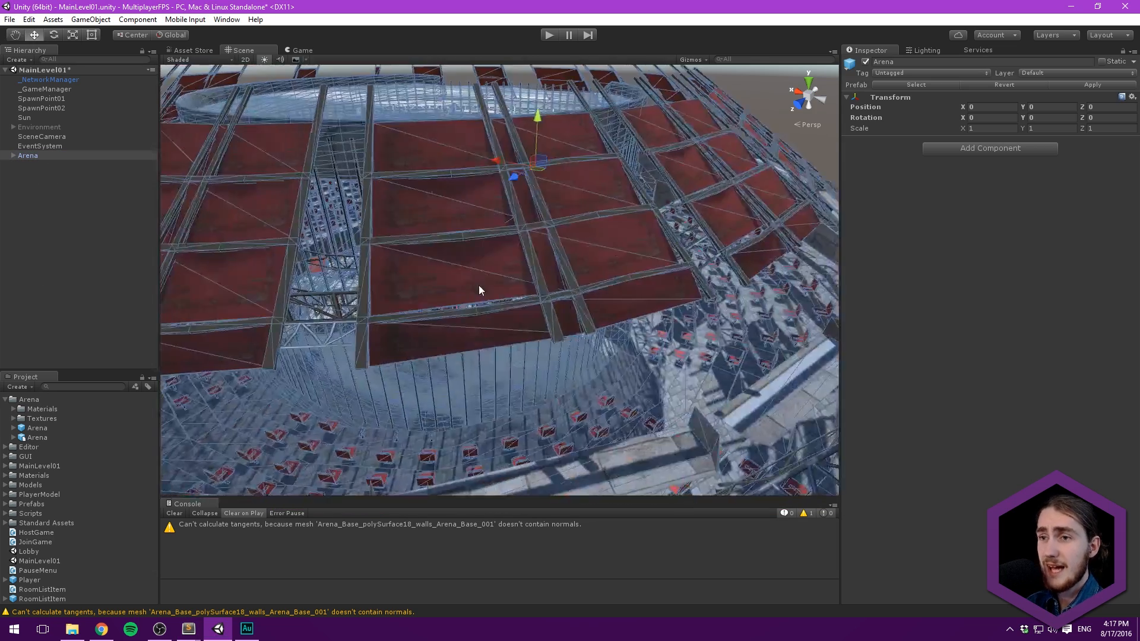
middle_drag(479, 286, 438, 262)
click(448, 294)
scroll(410, 265, down, 2)
middle_drag(397, 305, 374, 260)
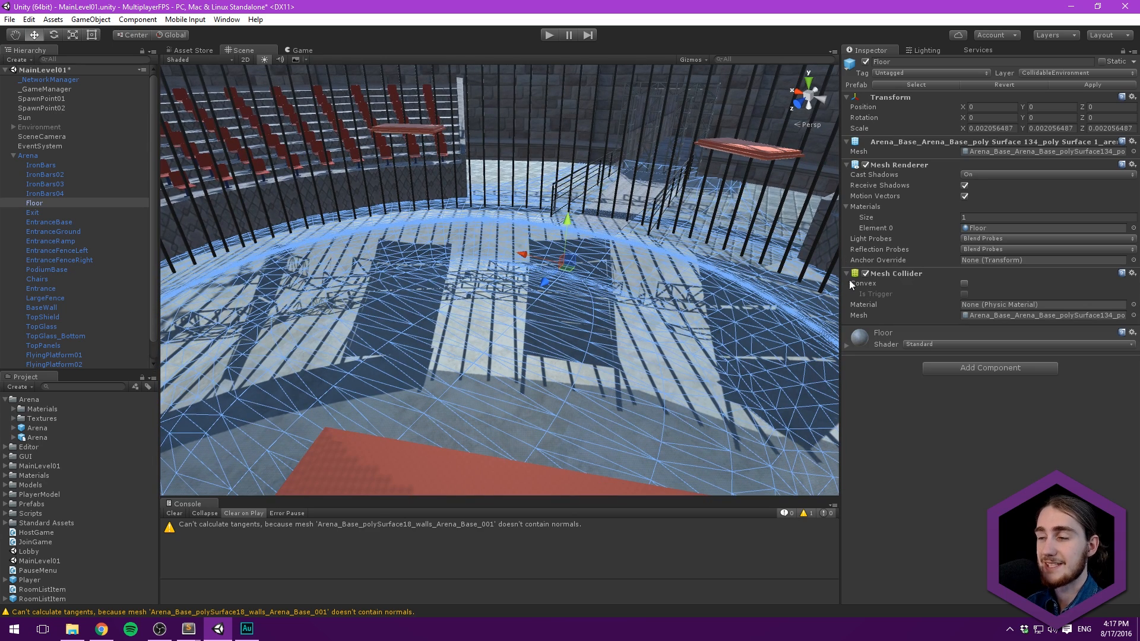
right_drag(597, 181, 473, 130)
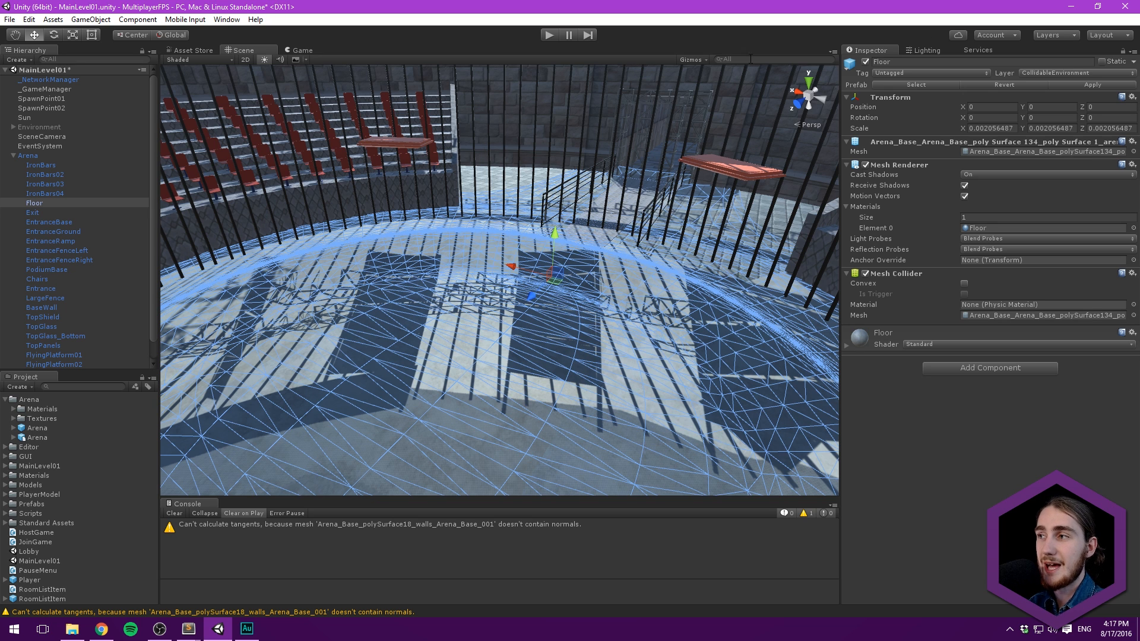
click(1026, 72)
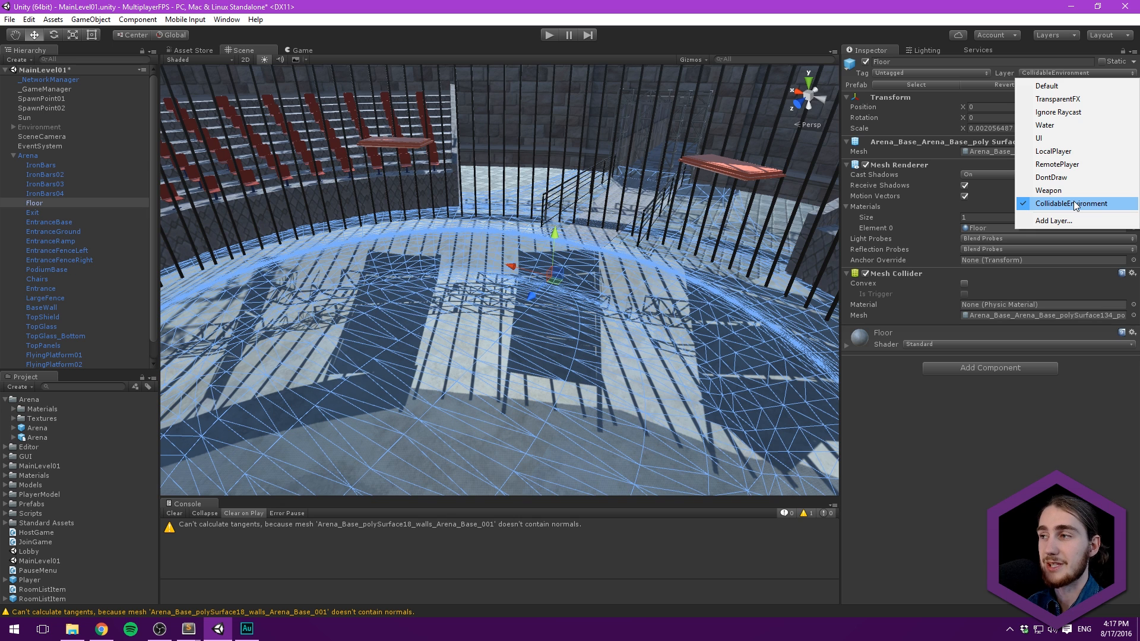
click(1011, 70)
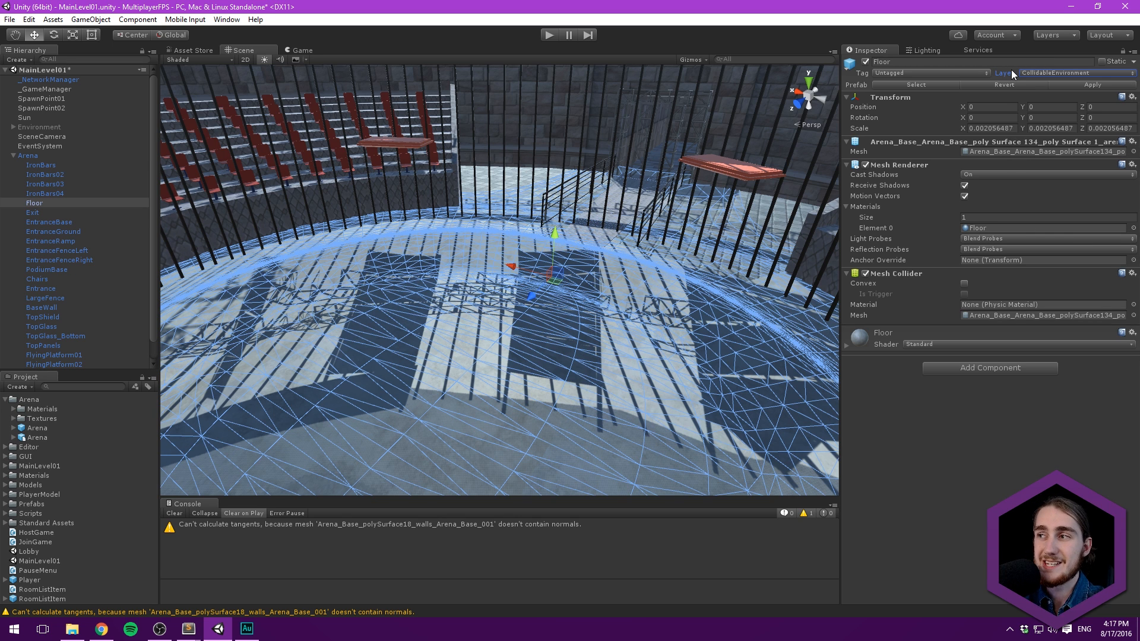
click(1020, 72)
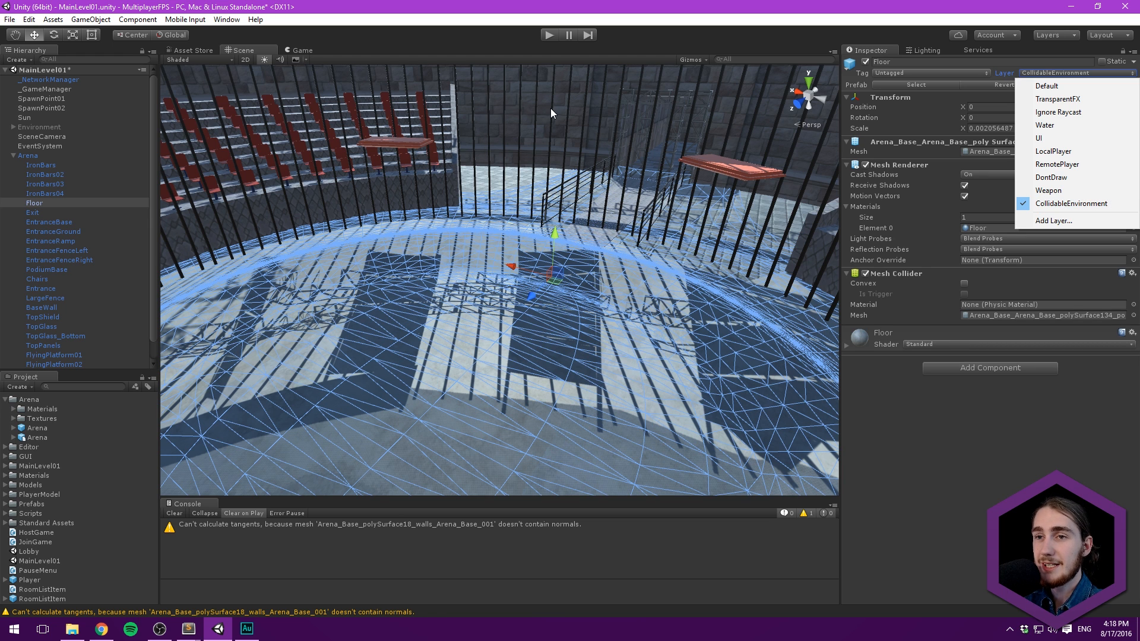
Step: Assign FlyingPlatform01 through FlyingPlatform04 to the CollidableEnvironment layer
click(71, 223)
scroll(76, 222, down, 1)
click(43, 336)
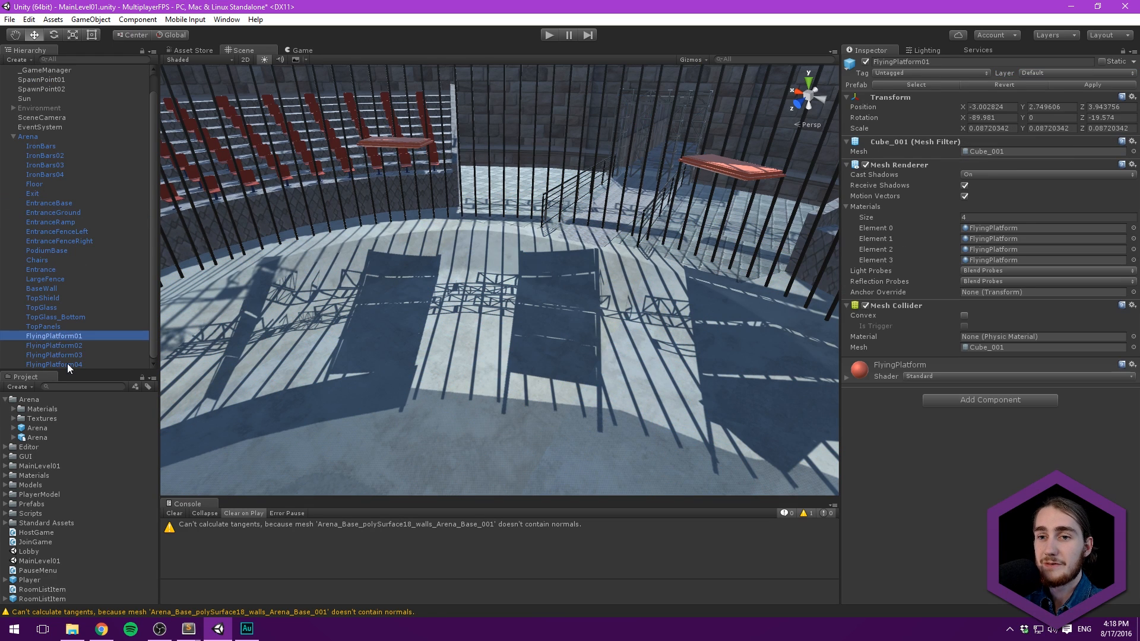
shift+click(67, 364)
click(1052, 73)
click(1074, 203)
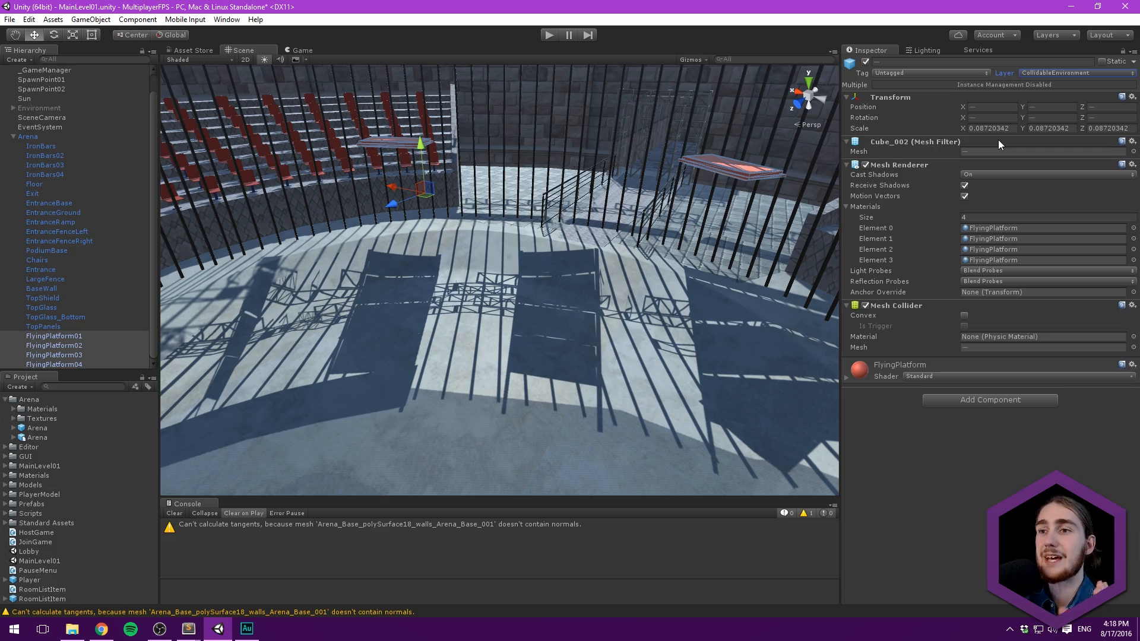
Step: Examine the flying platforms inside the arena, and collapse the Arena object in the hierarchy
scroll(471, 264, down, 5)
scroll(470, 263, up, 5)
middle_drag(490, 260, 505, 244)
scroll(506, 230, down, 6)
scroll(498, 252, up, 6)
alt+drag(498, 251, 601, 245)
click(23, 139)
click(14, 136)
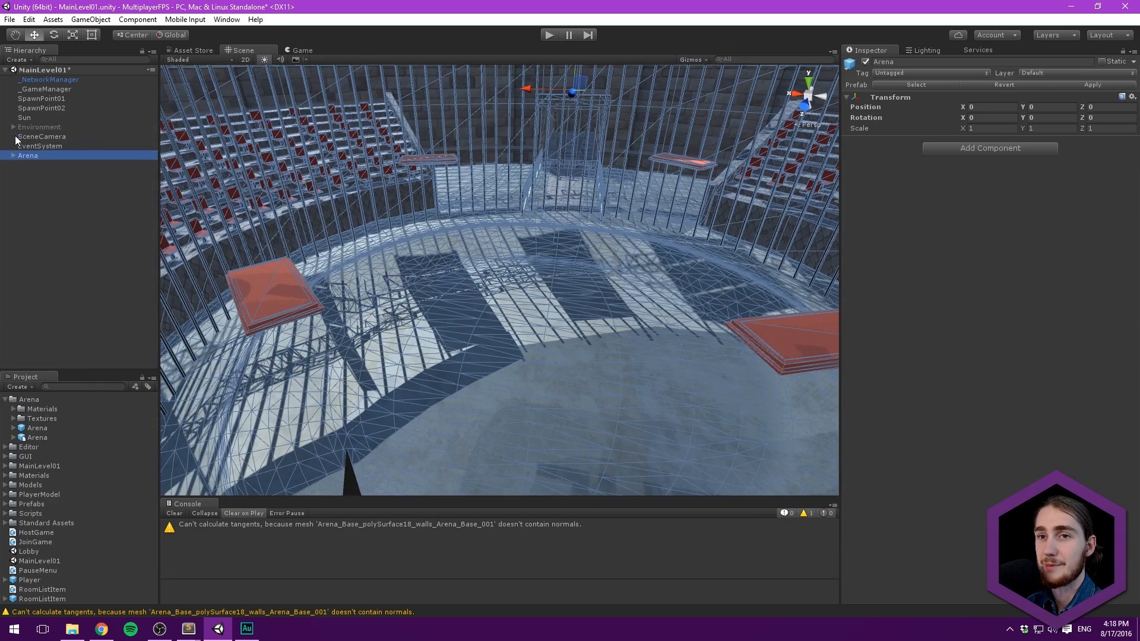
Step: Review the "Set layers" and "Position camera" tasks in the Sublime Text to-do list
key(alt+Tab)
click(427, 168)
drag(396, 183, 266, 189)
click(420, 216)
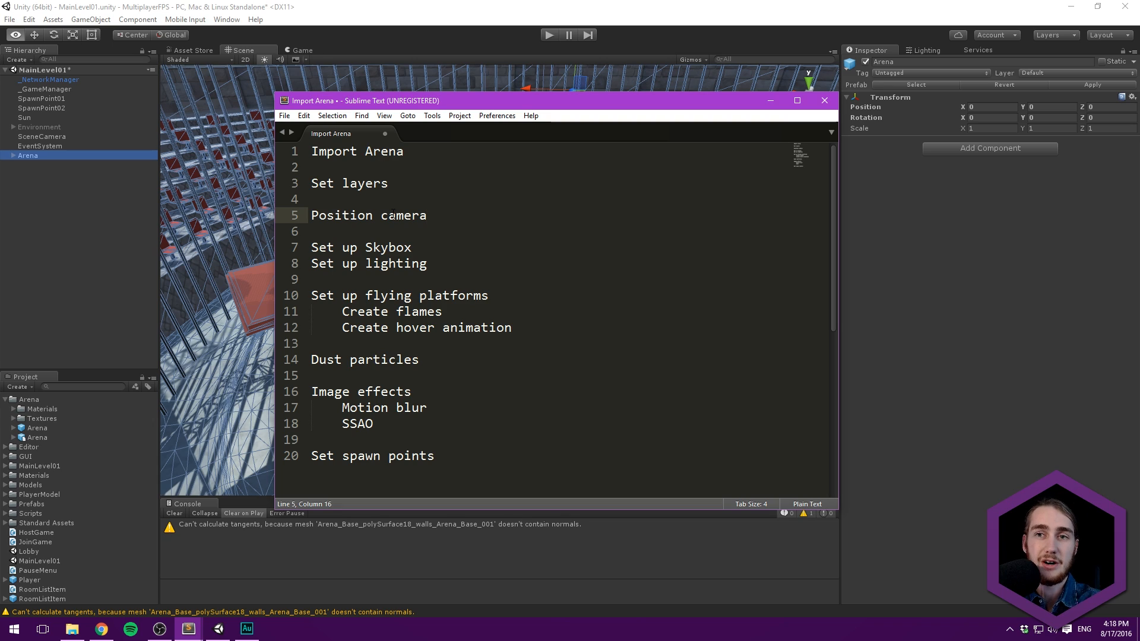
Step: Return to Unity, select the SceneCamera, and examine its preview and the arena from outside and inside
click(47, 136)
alt+drag(458, 199, 426, 182)
scroll(484, 185, down, 5)
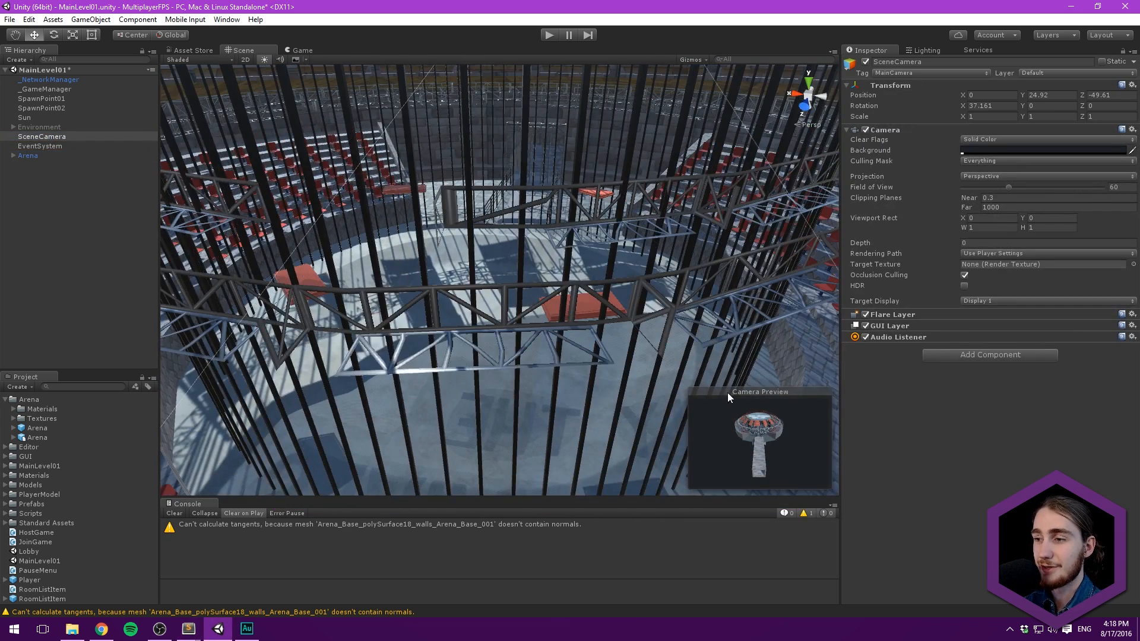
scroll(573, 231, down, 15)
alt+drag(578, 233, 297, 276)
scroll(443, 267, up, 5)
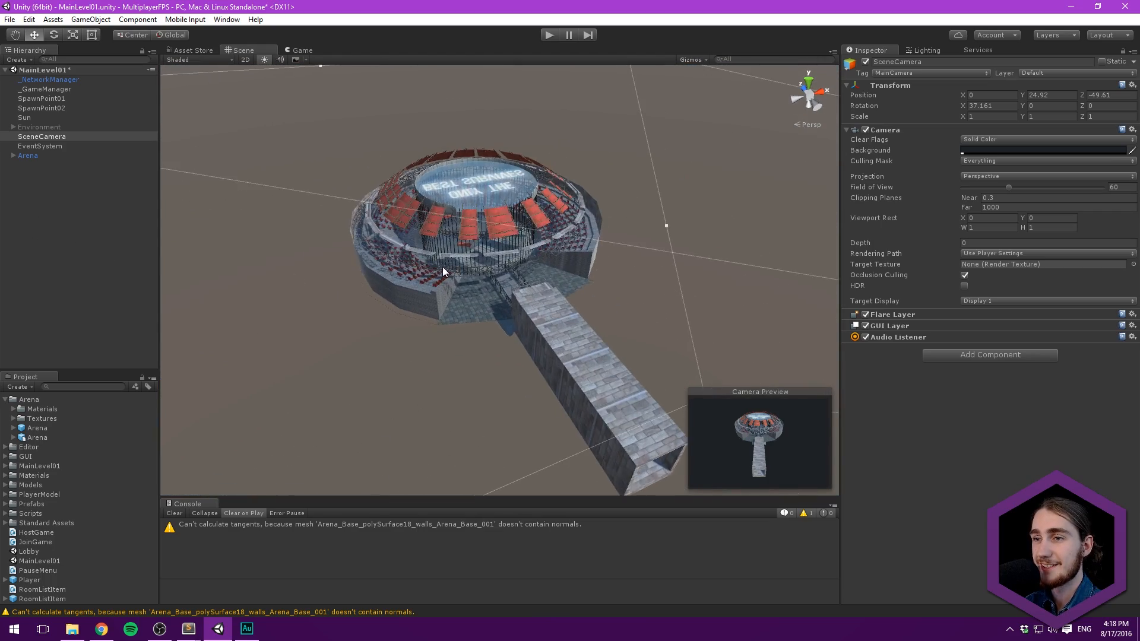
scroll(443, 267, up, 5)
alt+drag(445, 253, 514, 272)
scroll(515, 272, up, 15)
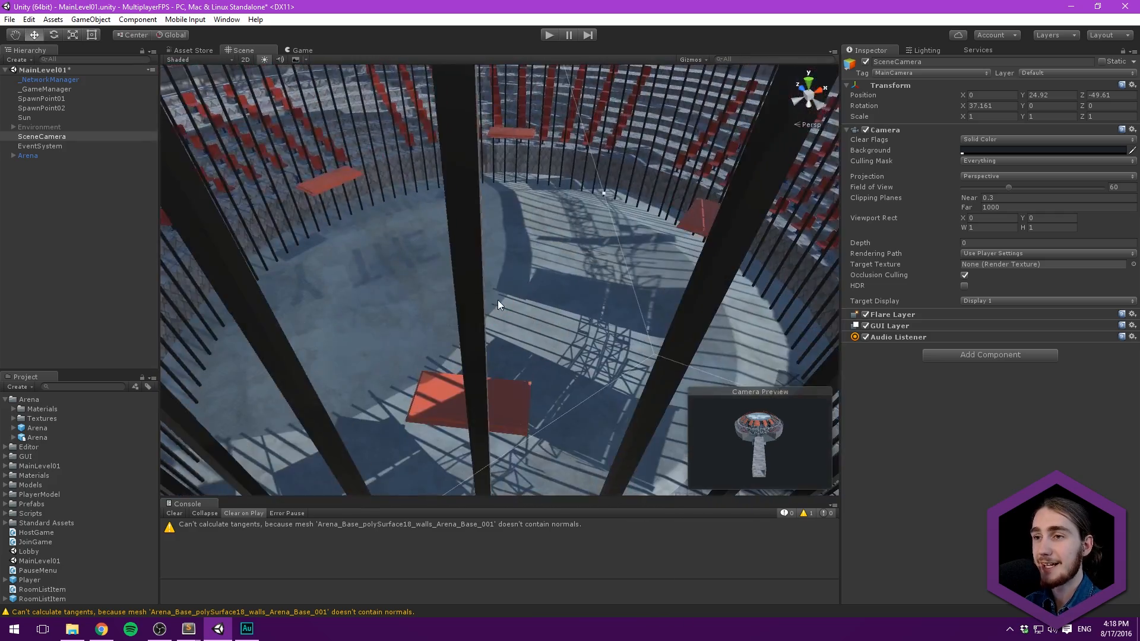
Step: Frame the arena floor and its flying platforms from above, and align the SceneCamera with that view
alt+drag(498, 300, 879, 249)
scroll(697, 244, down, 3)
scroll(588, 236, up, 3)
alt+drag(588, 237, 604, 191)
middle_drag(604, 191, 605, 205)
scroll(609, 190, down, 3)
scroll(605, 194, up, 1)
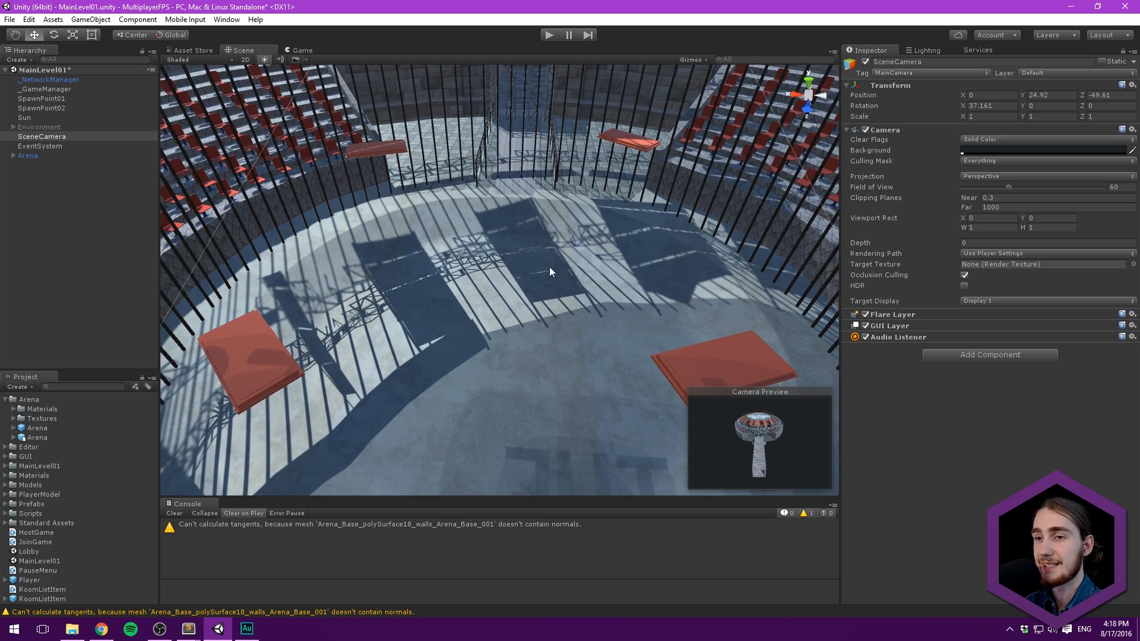
alt+drag(549, 267, 552, 206)
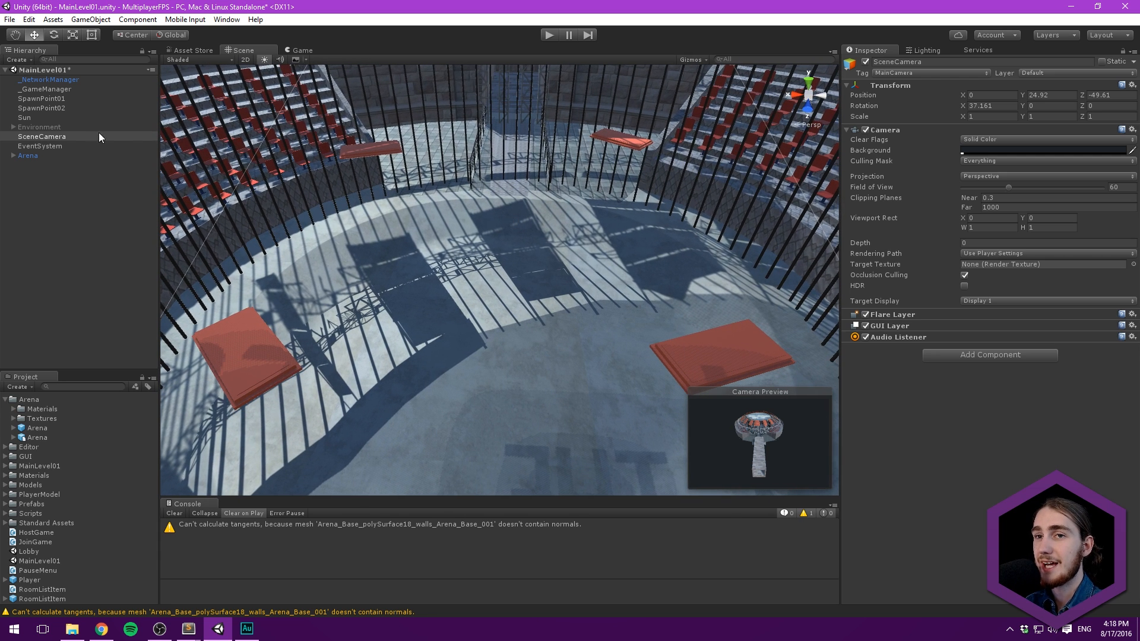
alt+drag(411, 184, 413, 185)
click(38, 136)
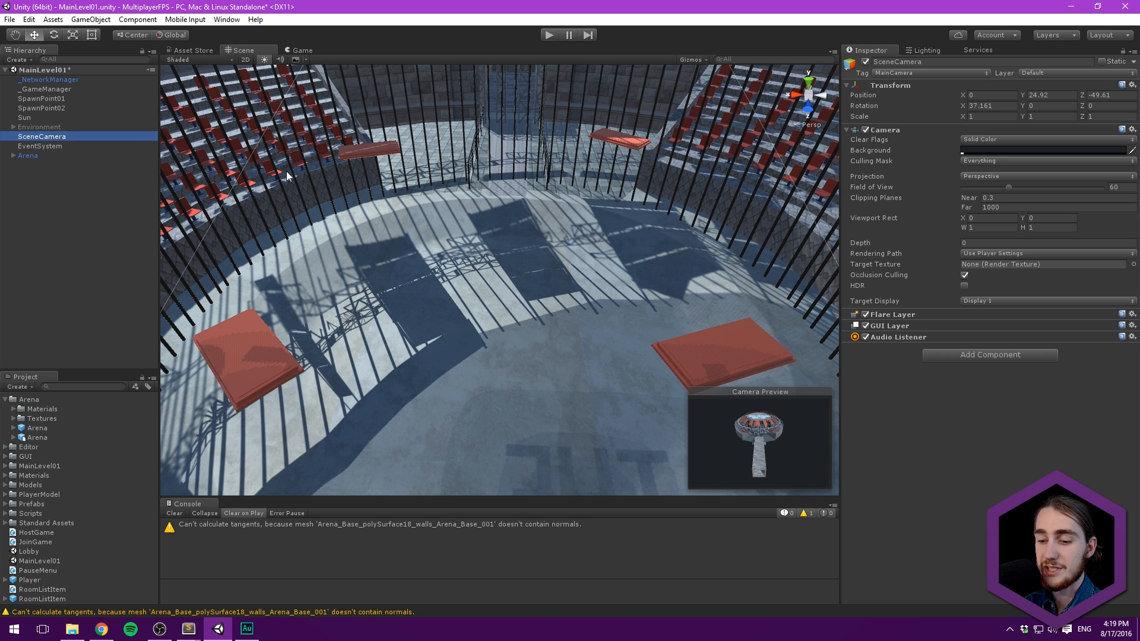
key(ctrl+shift+f)
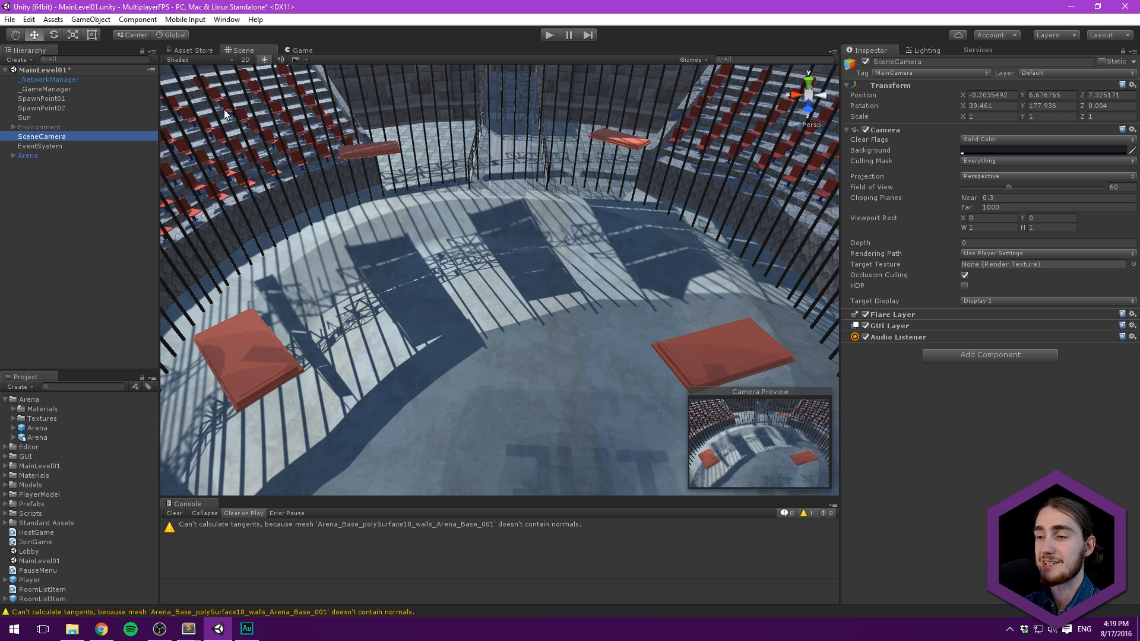
click(48, 20)
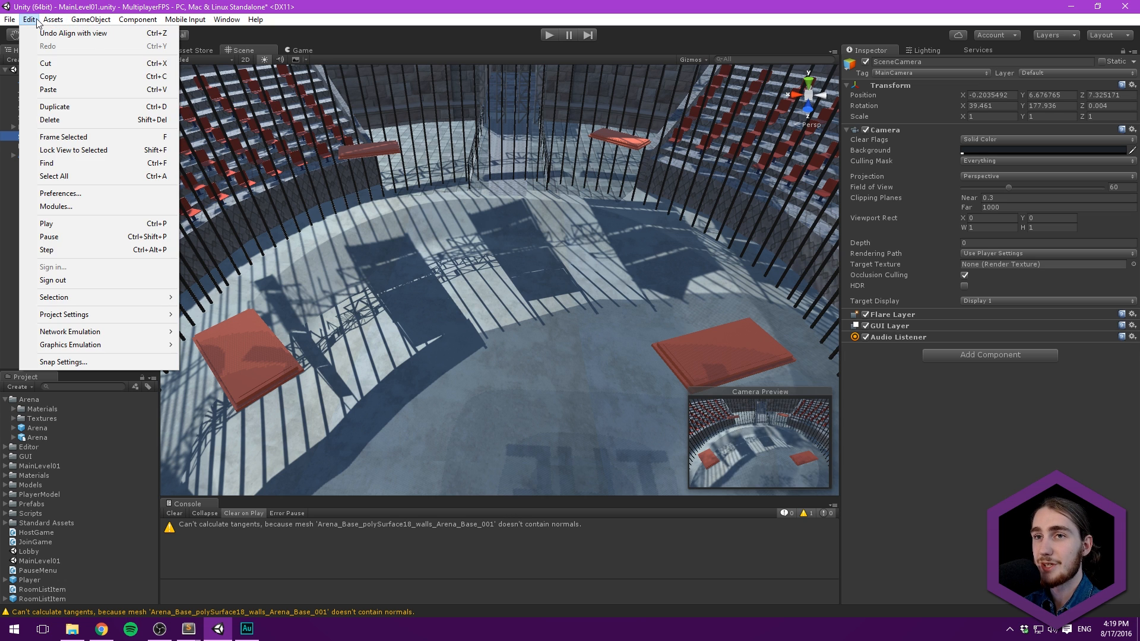
mouse_move(95, 20)
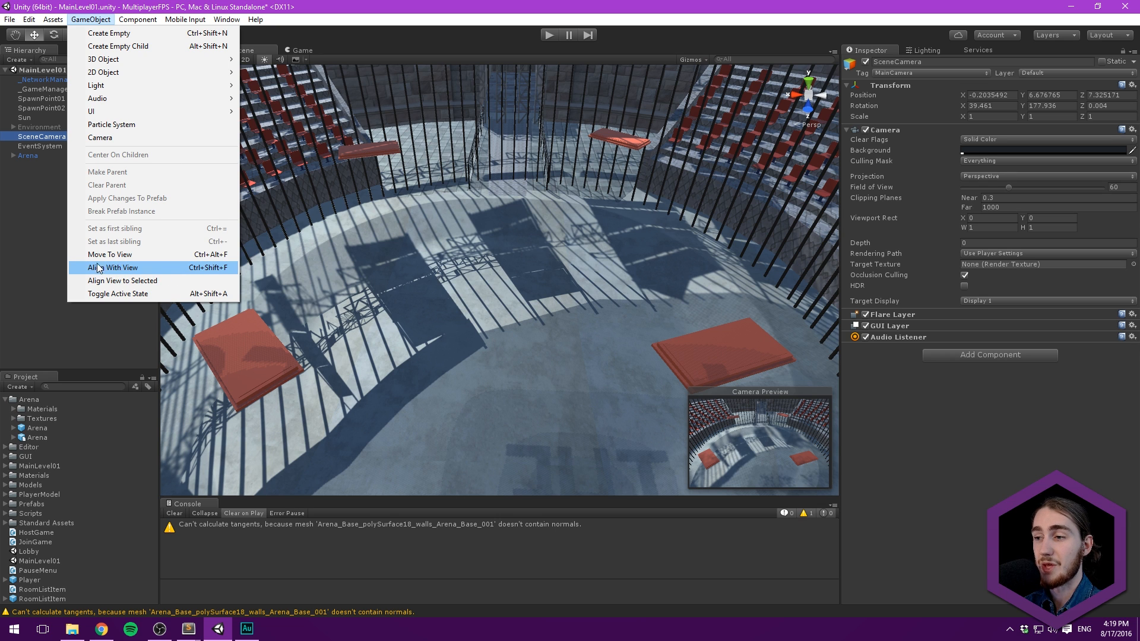
click(115, 268)
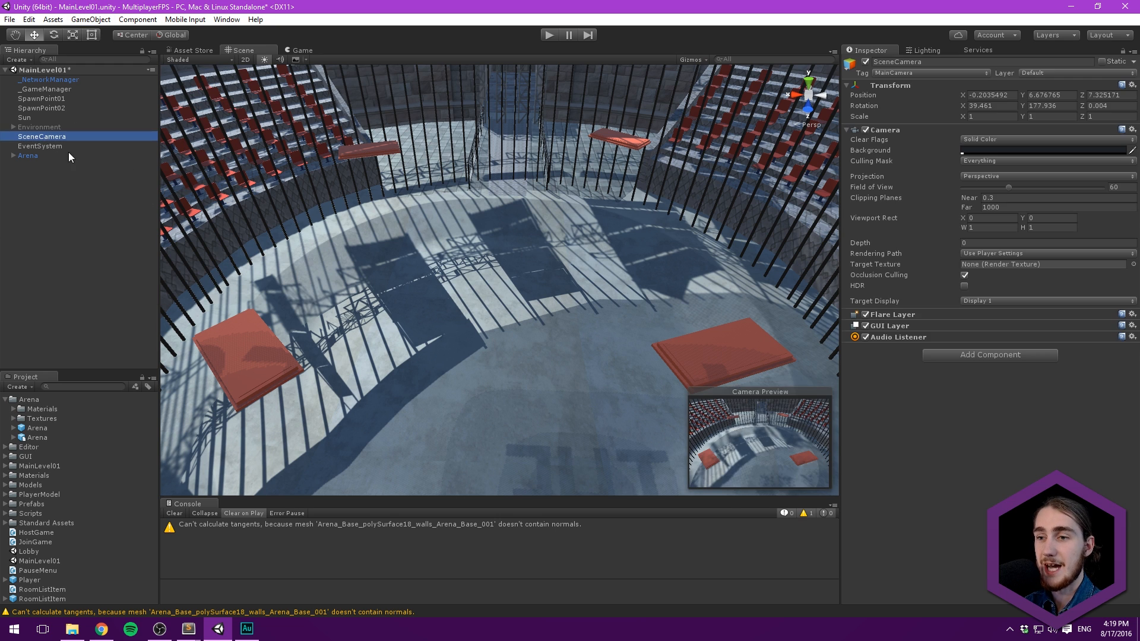
Step: Check the SceneCamera's framing of the arena in the Game view, comparing it with the Scene view
click(295, 50)
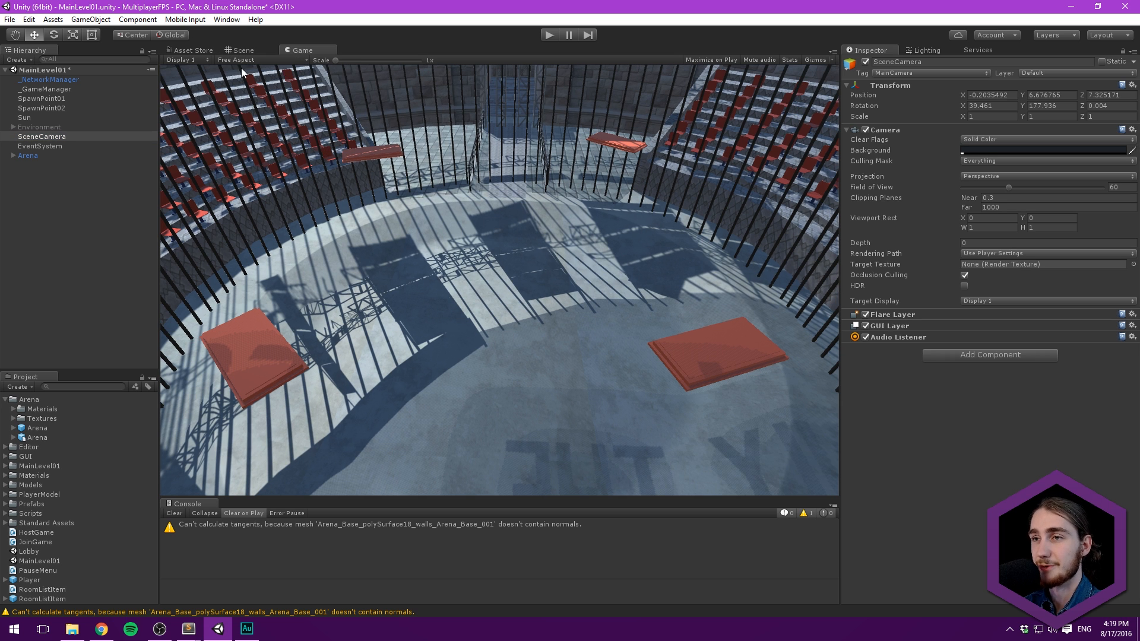
click(242, 51)
middle_drag(408, 145, 476, 172)
alt+drag(477, 172, 532, 173)
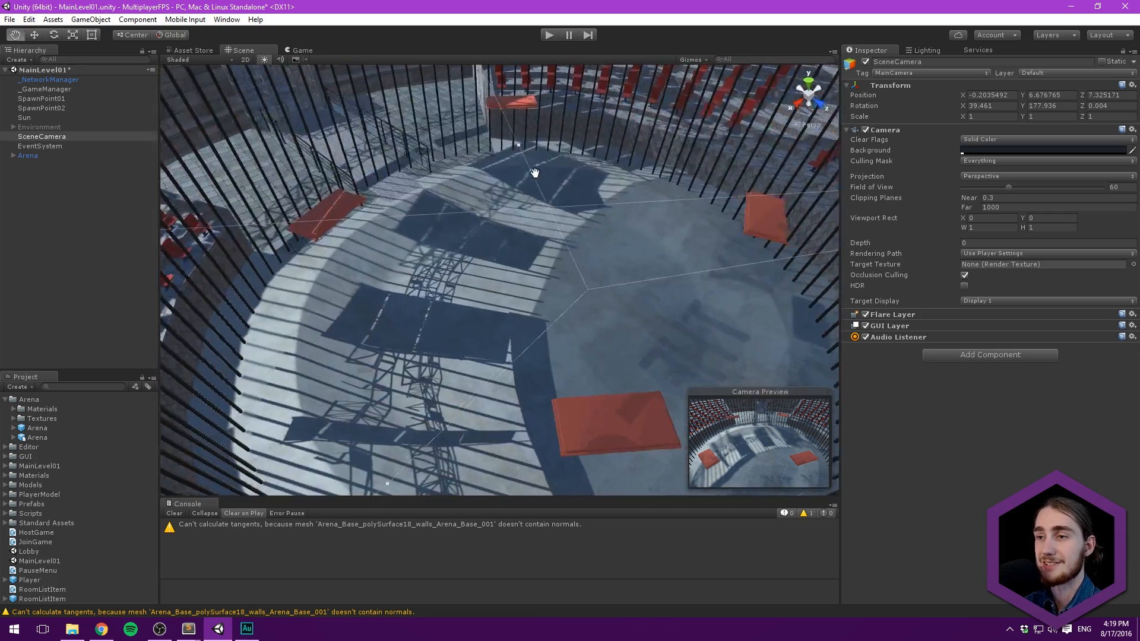
middle_drag(532, 172, 508, 182)
drag(302, 51, 298, 47)
drag(32, 12, 199, 43)
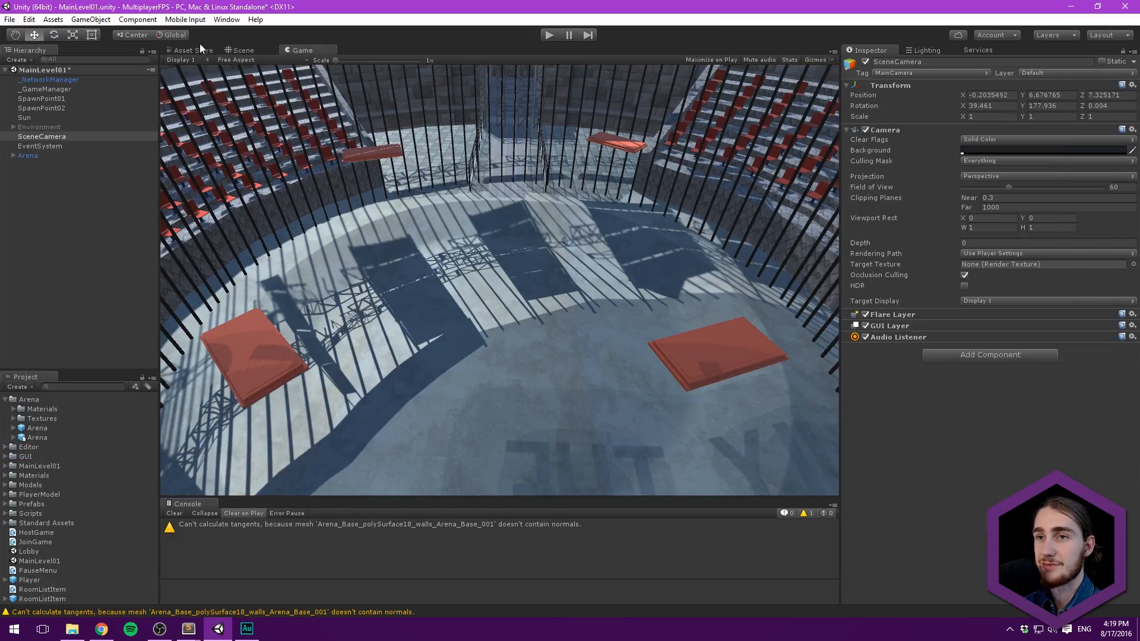
Step: Return to the Scene view and examine the arena's floor, bars and seating from other angles
click(257, 52)
alt+drag(419, 141, 551, 115)
scroll(468, 175, down, 3)
scroll(490, 173, up, 3)
scroll(490, 169, down, 3)
scroll(551, 115, up, 4)
middle_drag(551, 119, 550, 186)
scroll(550, 186, down, 3)
scroll(505, 178, up, 2)
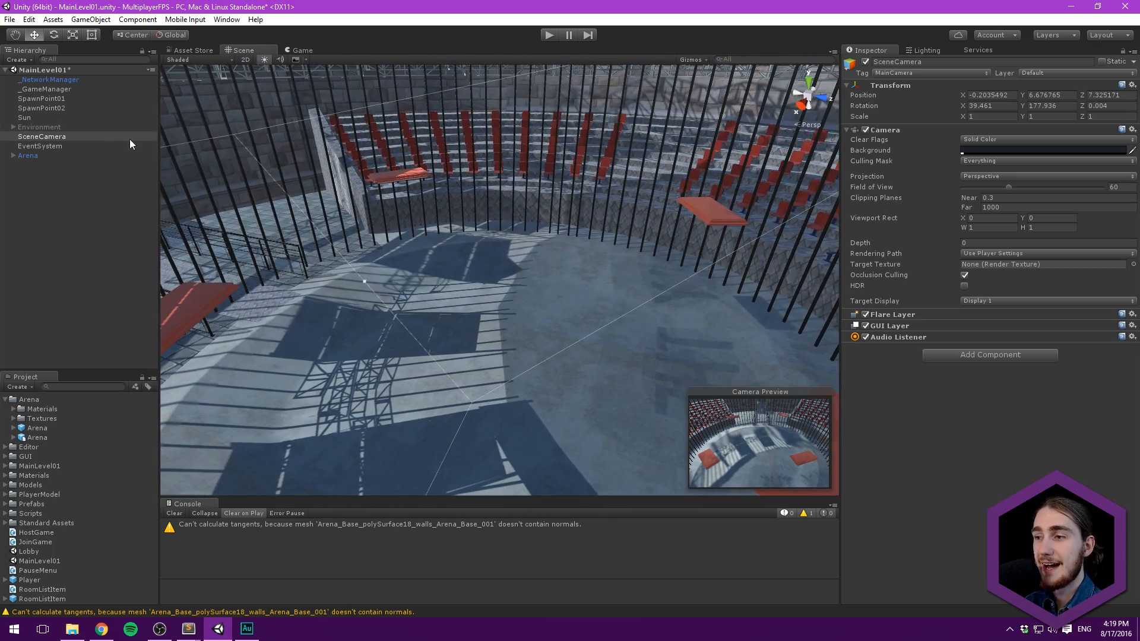
Step: Set the SceneCamera's Clear Flags to Skybox
click(52, 145)
click(48, 137)
mouse_move(313, 178)
alt+mouse_down()
mouse_move(316, 190)
mouse_move(310, 163)
alt+mouse_up()
click(991, 140)
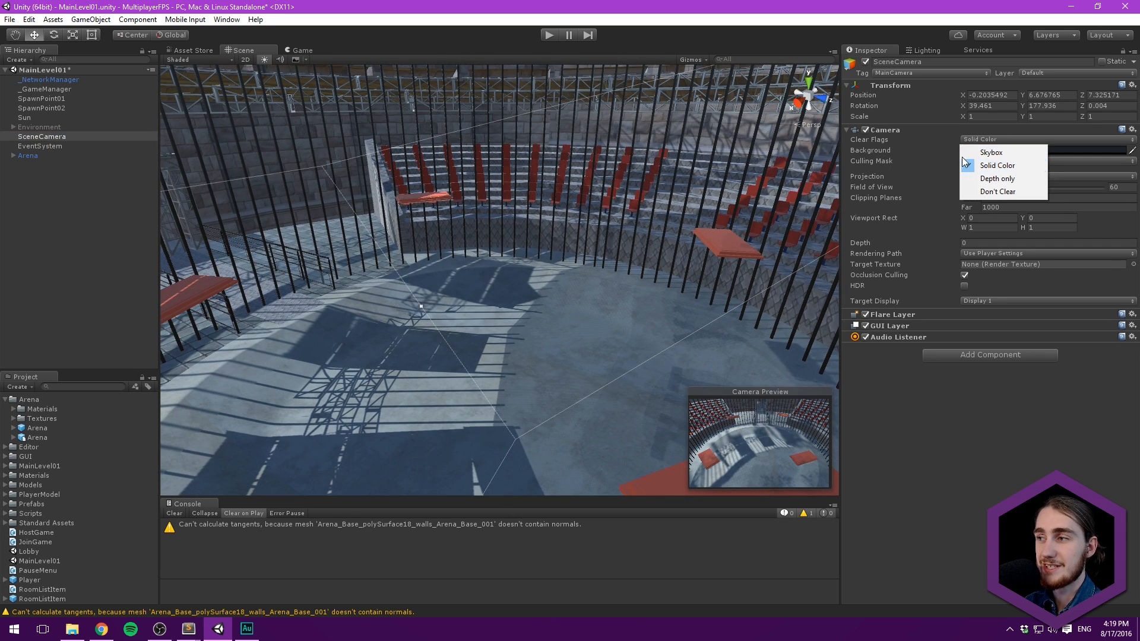
click(992, 152)
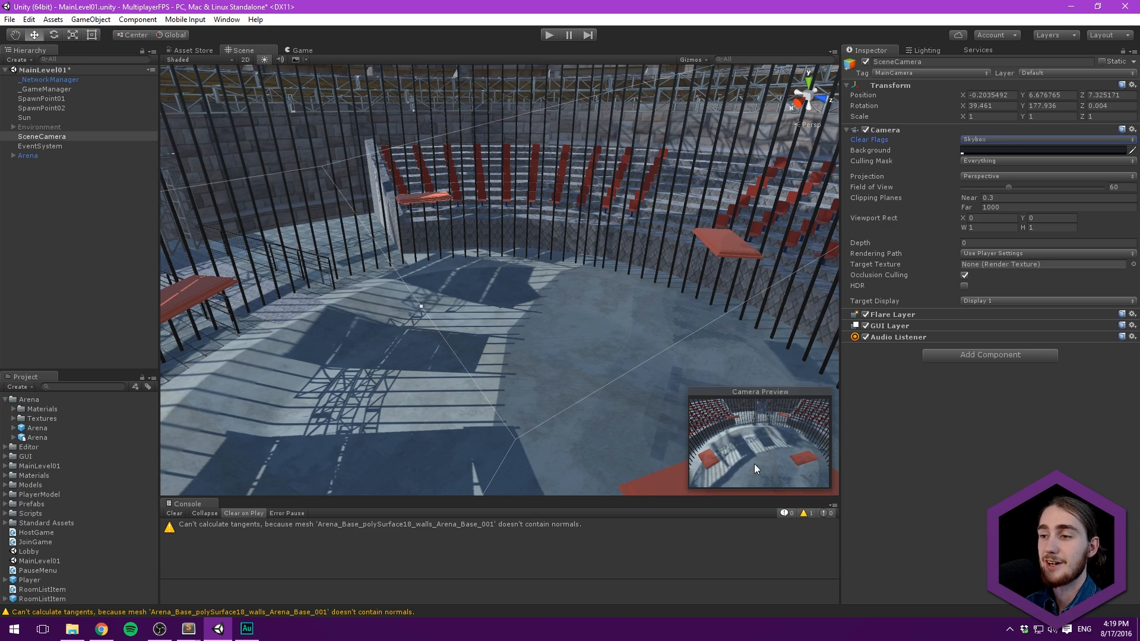
alt+drag(538, 162, 582, 175)
scroll(619, 178, up, 2)
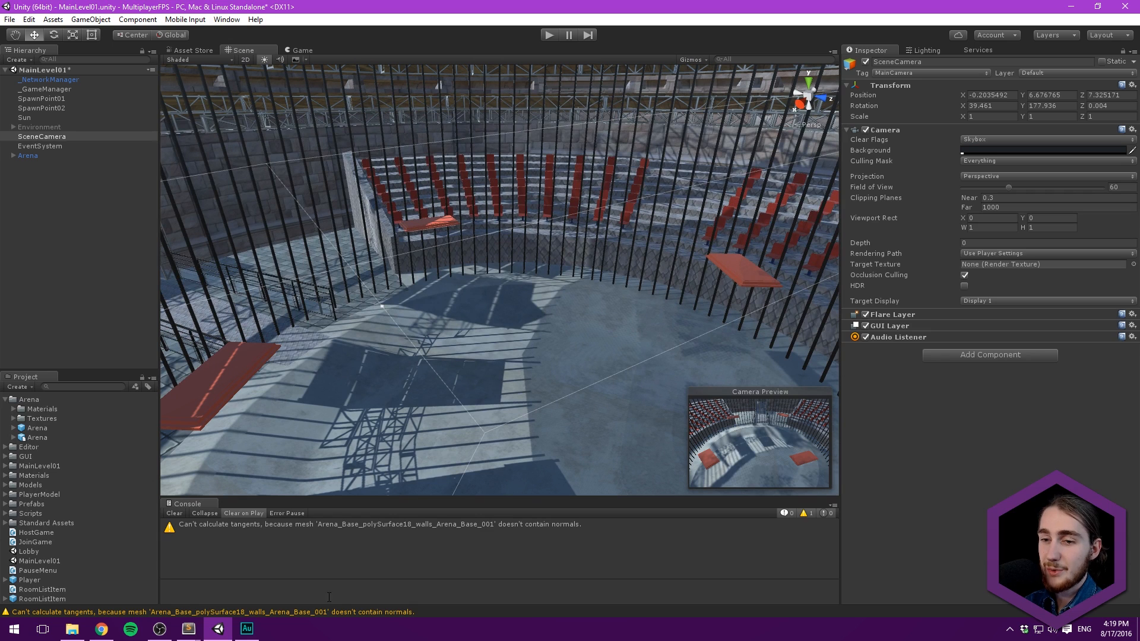
Step: Check the Import Arena to-do list in Sublime Text, mark the "Set up Skybox" line and return to Unity
mouse_move(192, 635)
click(238, 578)
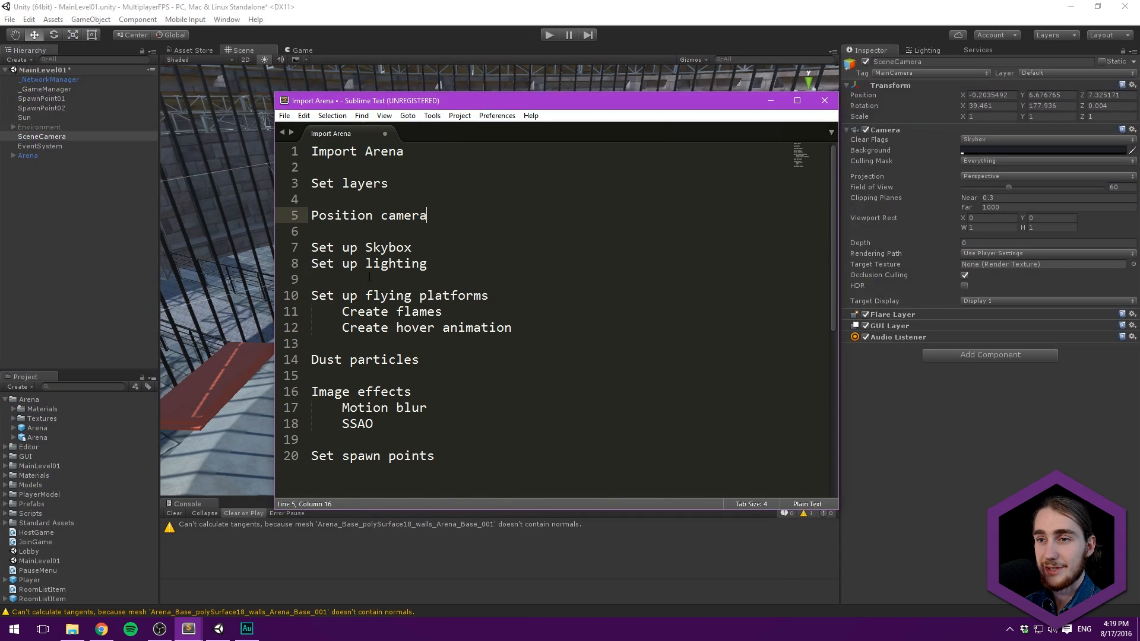
click(398, 199)
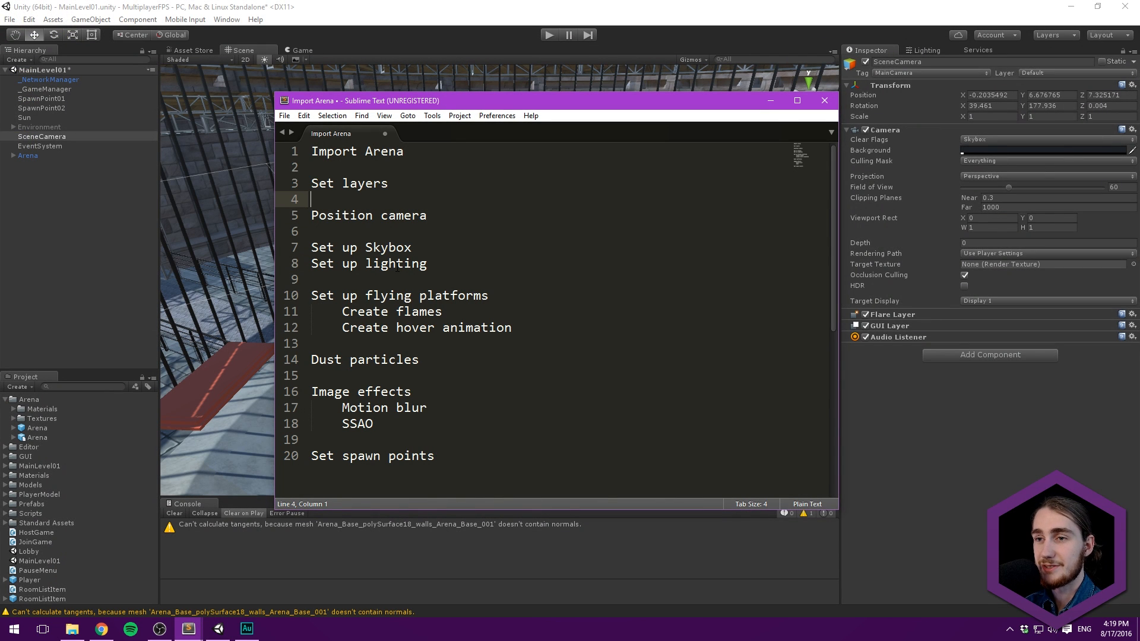
click(398, 215)
triple_click(387, 253)
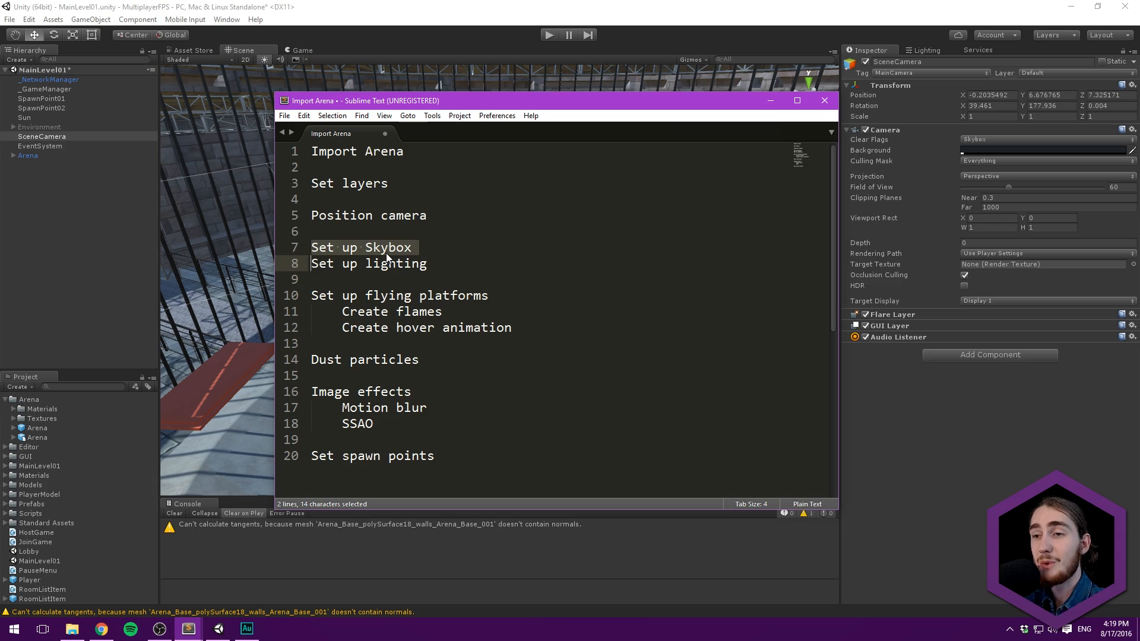
click(31, 187)
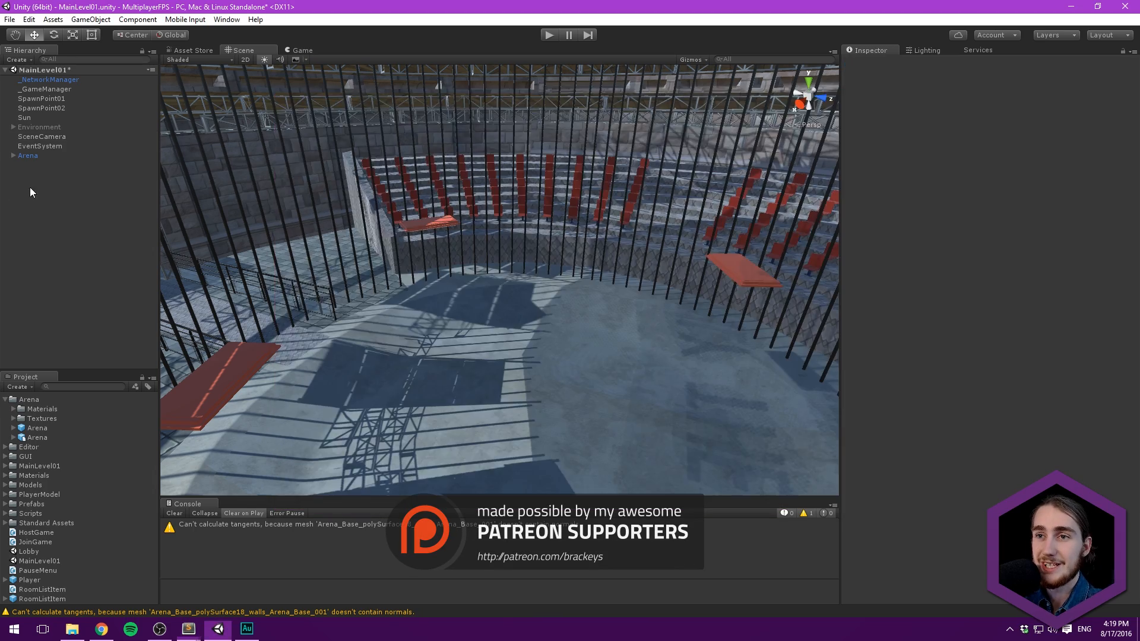
Step: Save the MainLevel01 scene
scroll(363, 167, down, 10)
scroll(404, 164, down, 3)
alt+drag(409, 172, 476, 186)
scroll(440, 197, up, 2)
scroll(441, 198, up, 2)
middle_drag(442, 198, 458, 204)
key(ctrl+s)
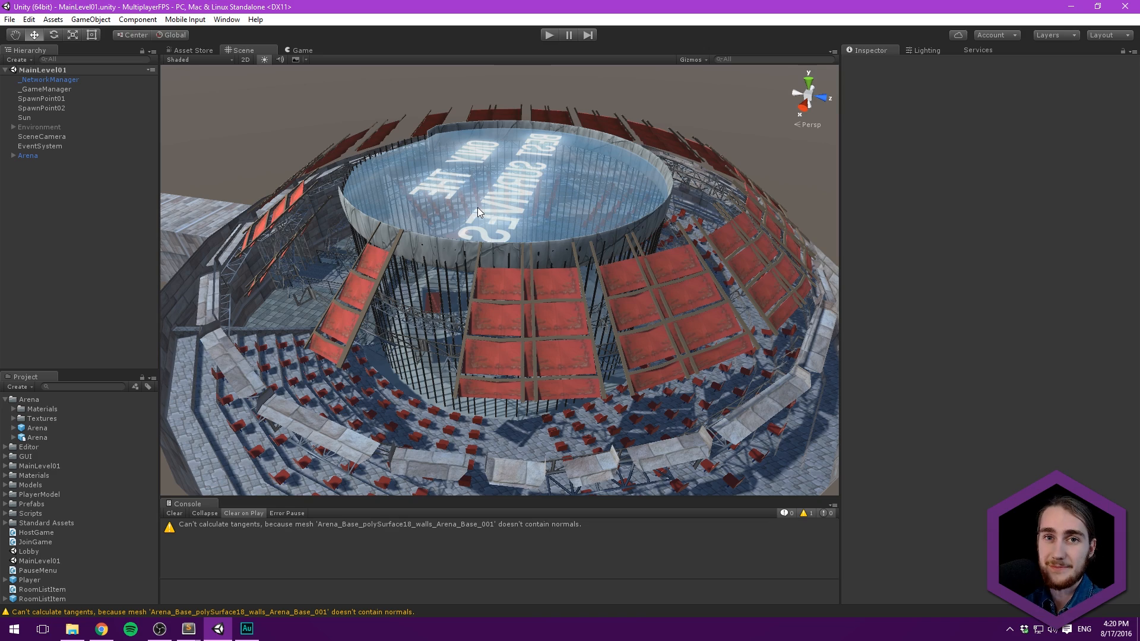
middle_drag(476, 196, 447, 204)
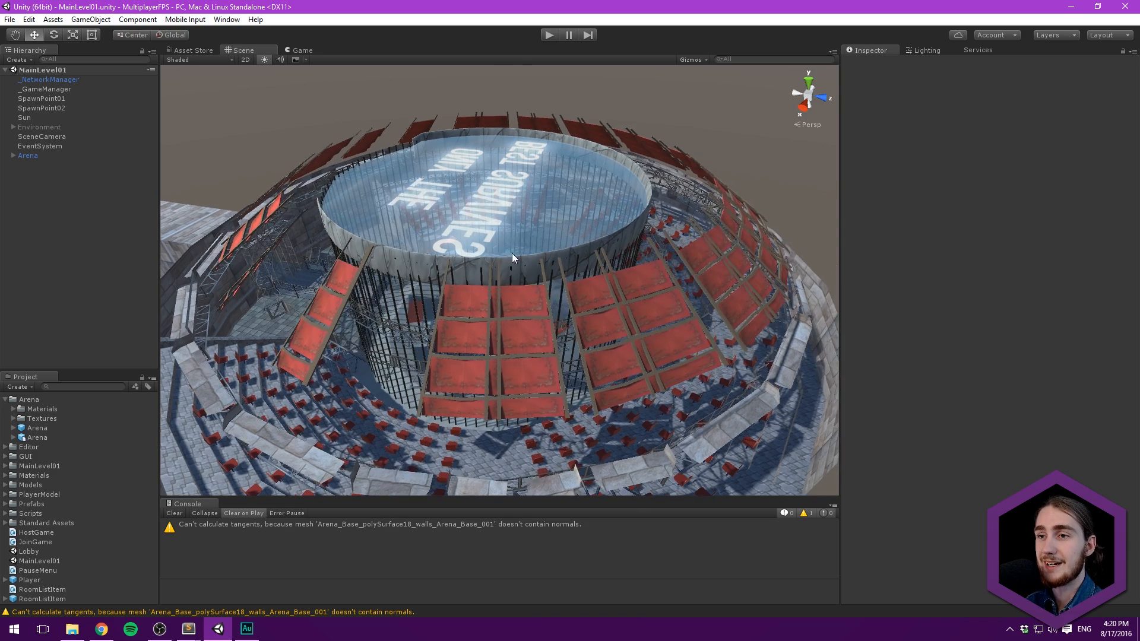
scroll(528, 270, up, 10)
middle_drag(529, 270, 529, 271)
Step: Search the Asset Store for "skybox" and limit the results to free packages
click(193, 50)
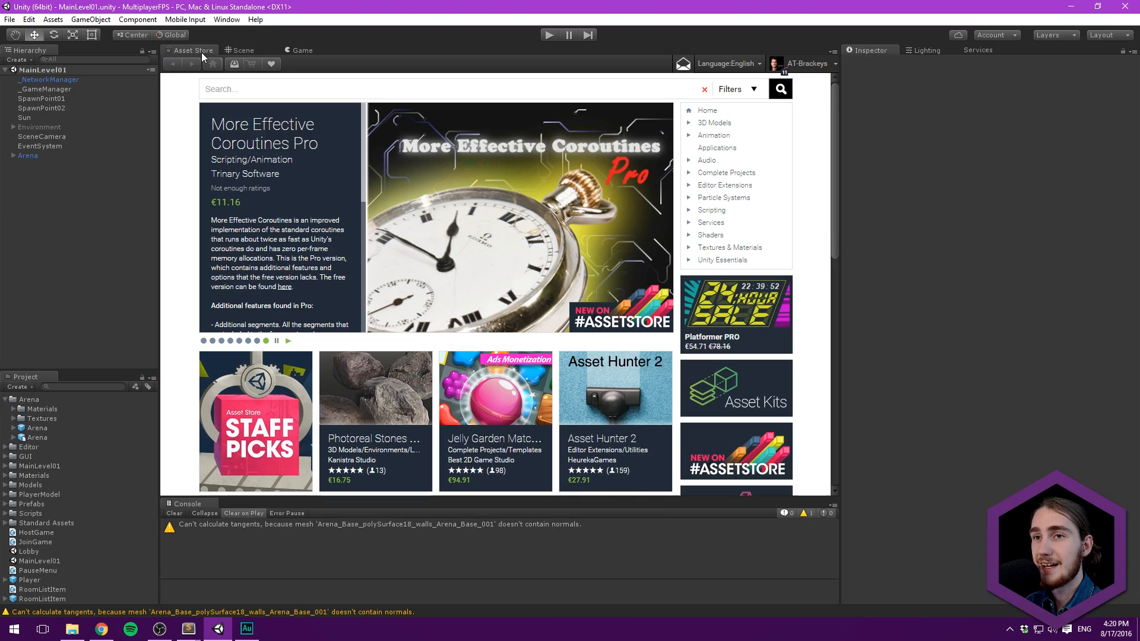
click(235, 90)
text(sounds)
key(Return)
click(225, 20)
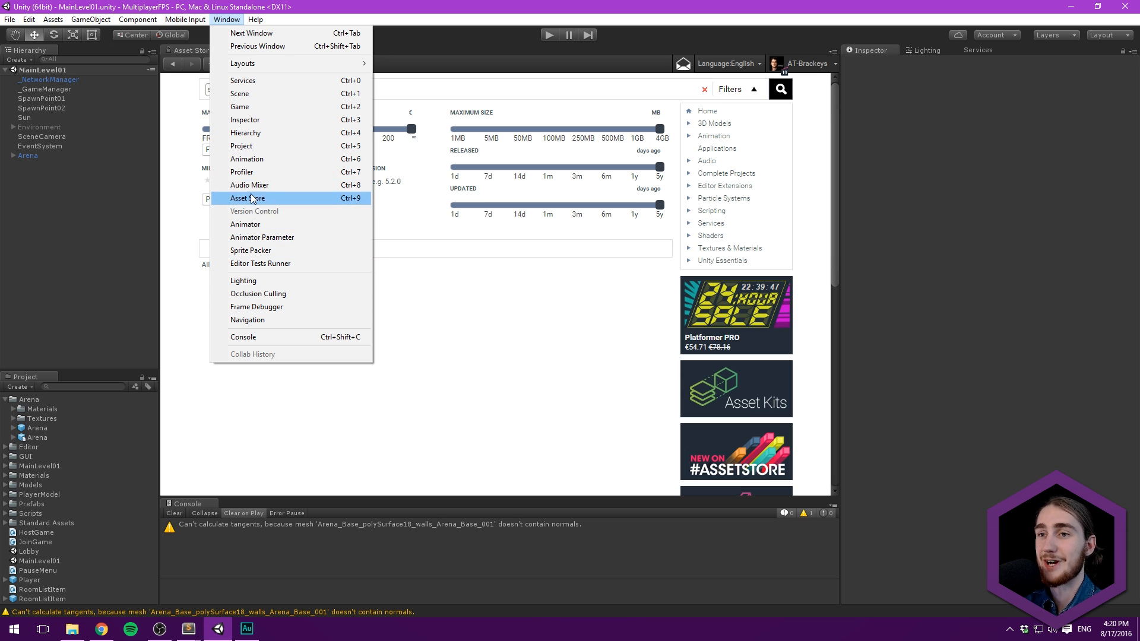
click(423, 29)
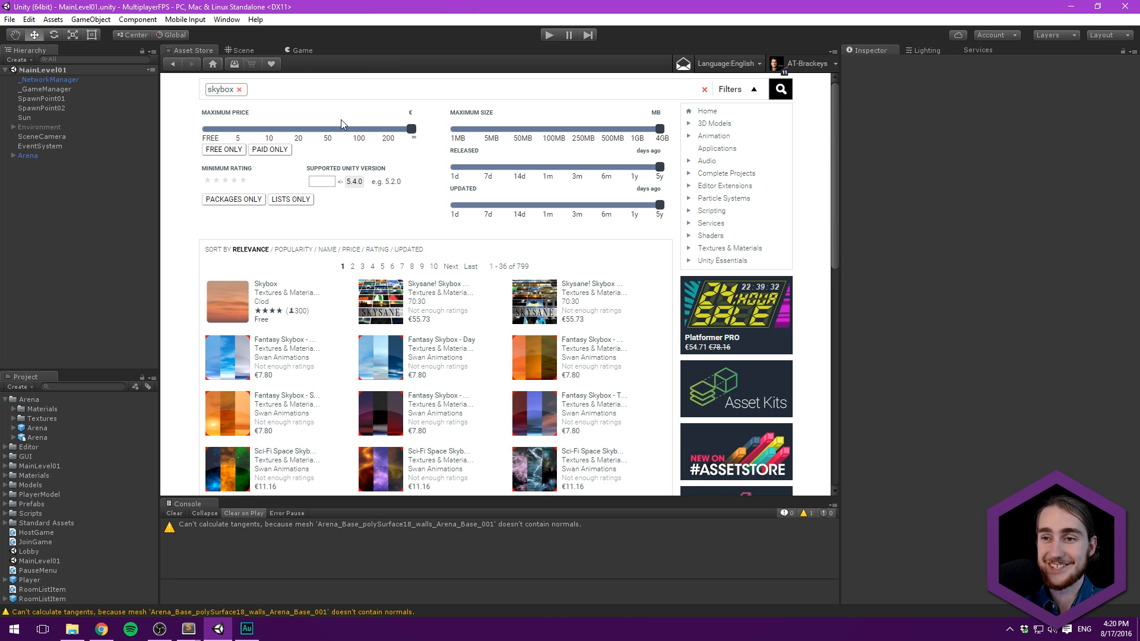
click(207, 153)
scroll(261, 189, down, 1)
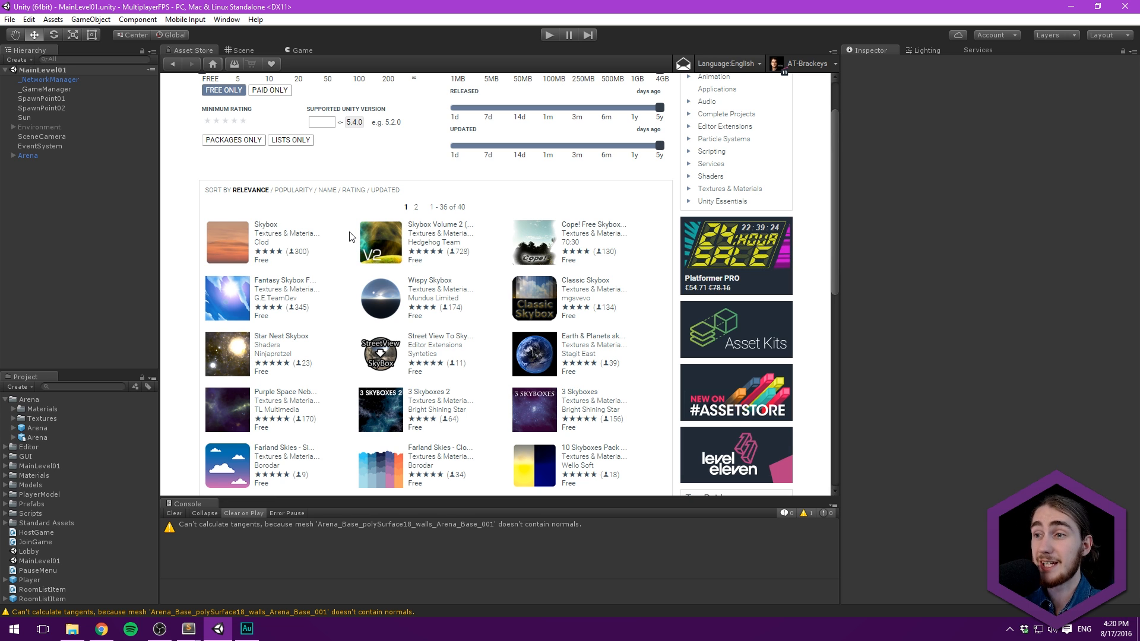
Step: Import the complete Cope! Free Skybox Pack and rename its project folder to Skyboxes
click(579, 226)
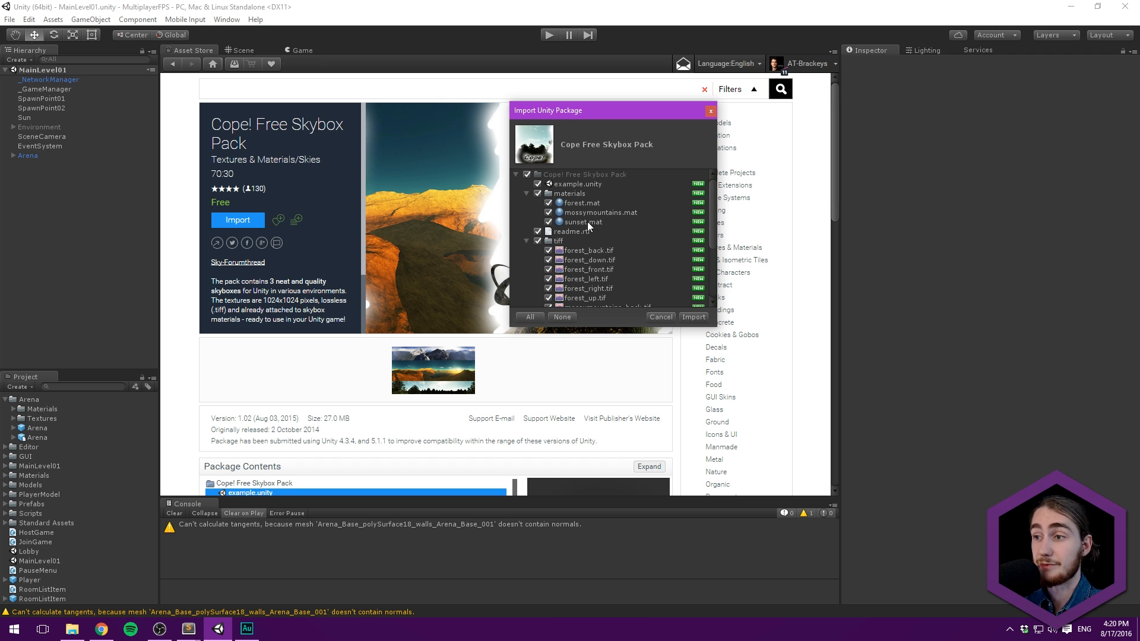
click(694, 317)
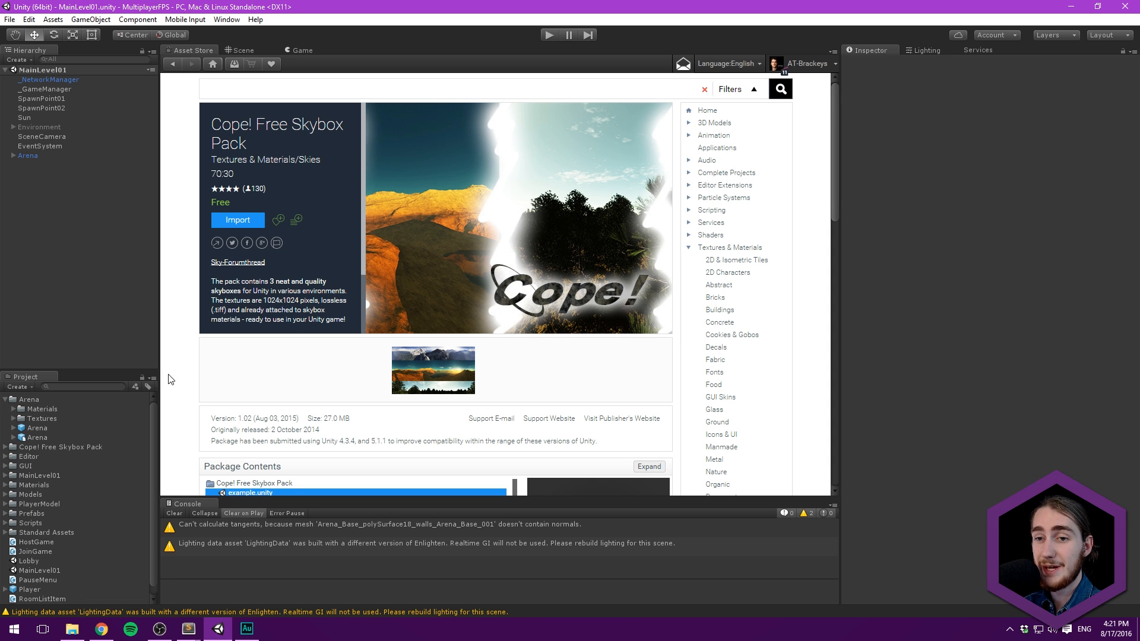
click(44, 448)
key(F2)
text(S)
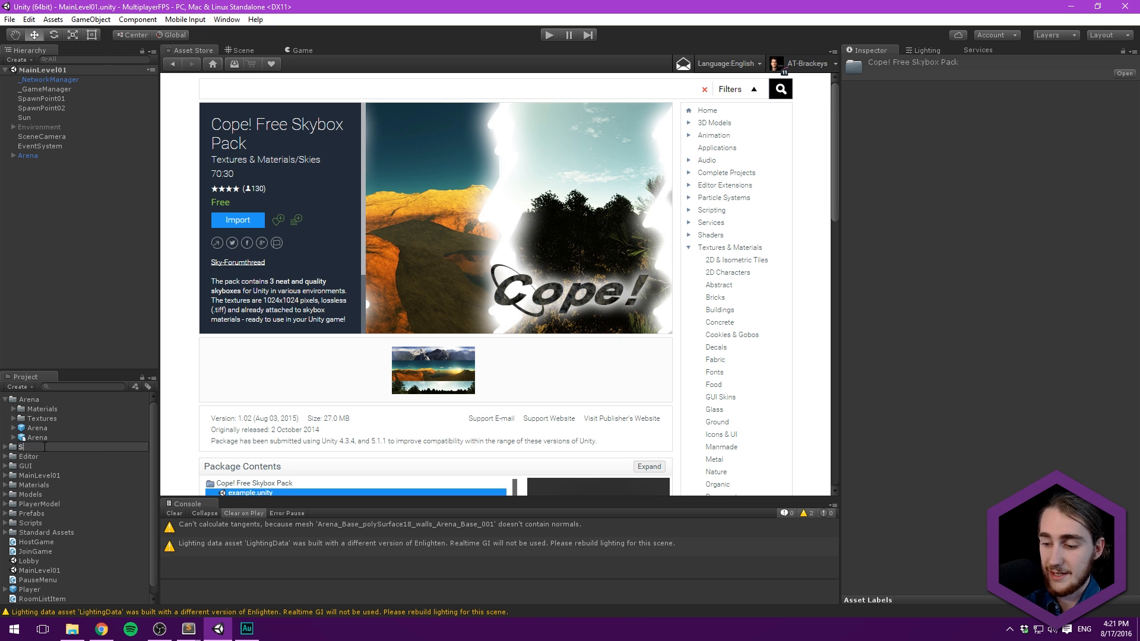
text(kyboxes)
key(Return)
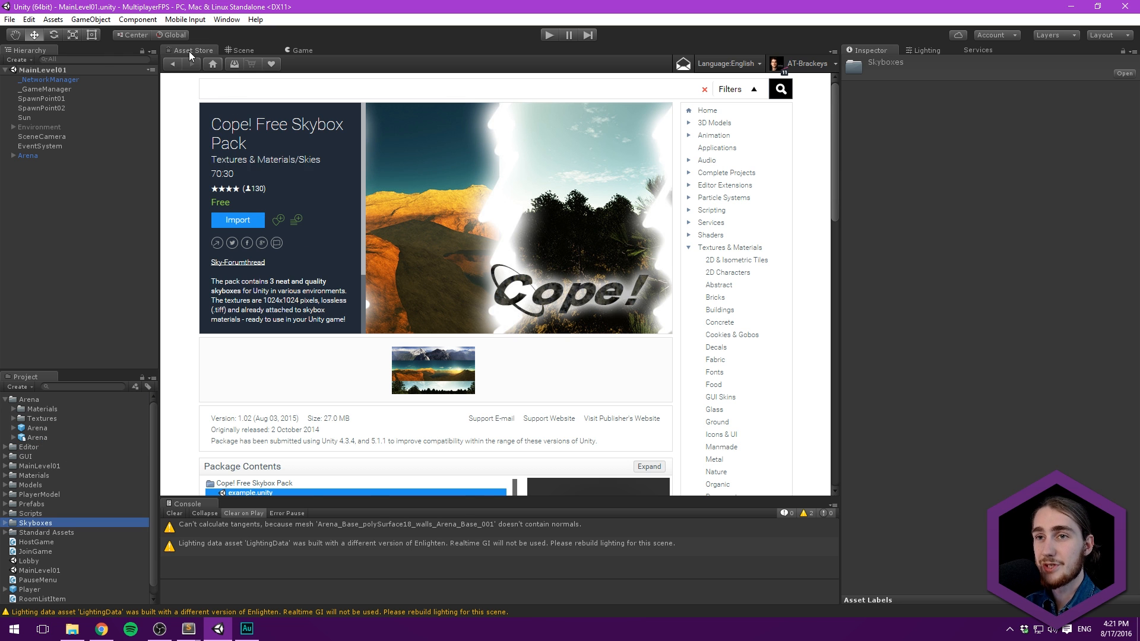
Step: Assign the sunset material as the scene's skybox in the environment lighting settings
click(241, 51)
scroll(395, 143, down, 5)
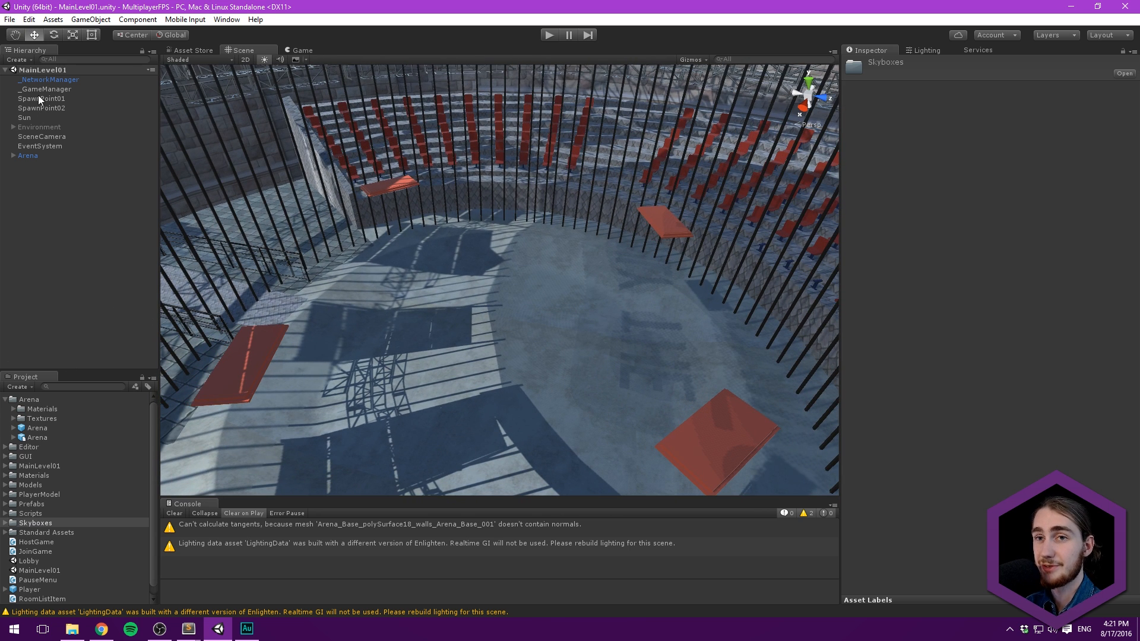
click(925, 50)
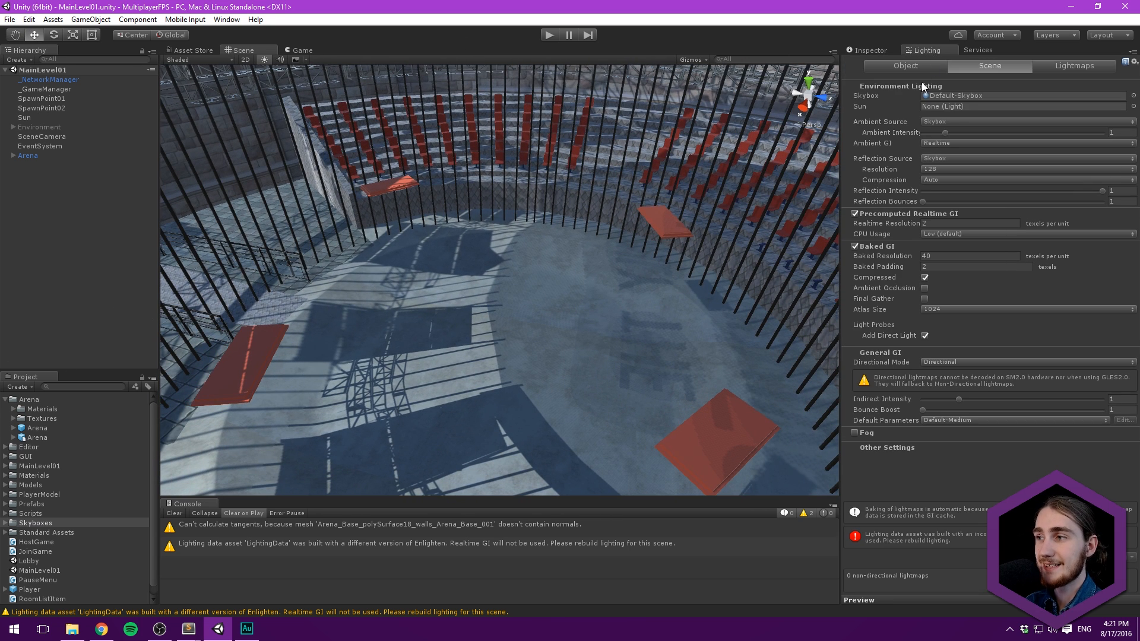
click(1134, 95)
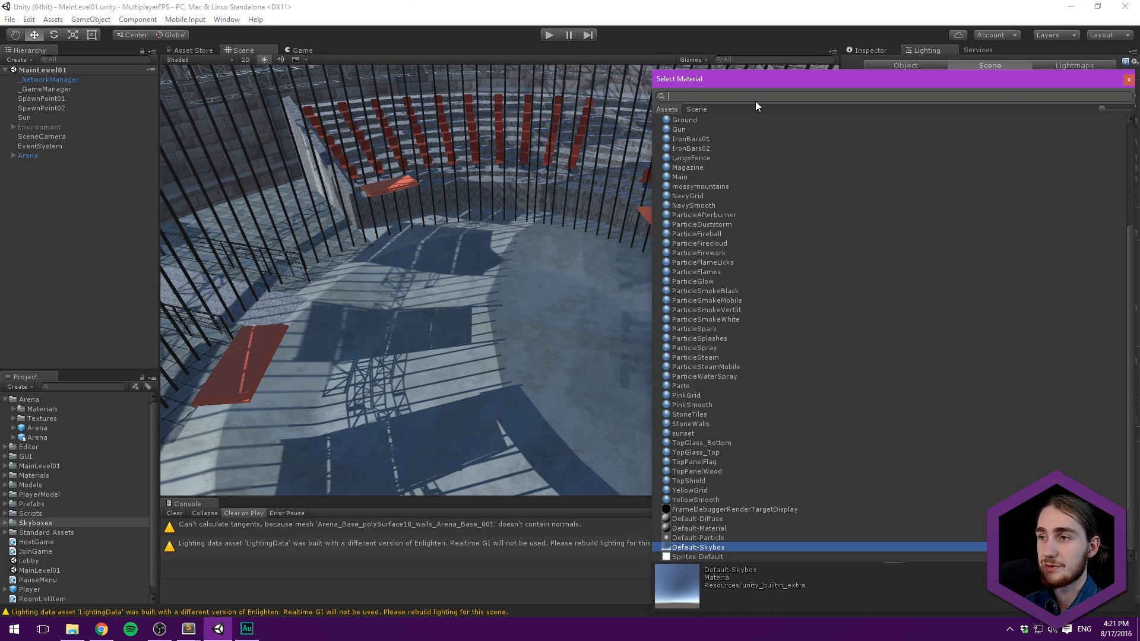
text(suns)
double_click(683, 129)
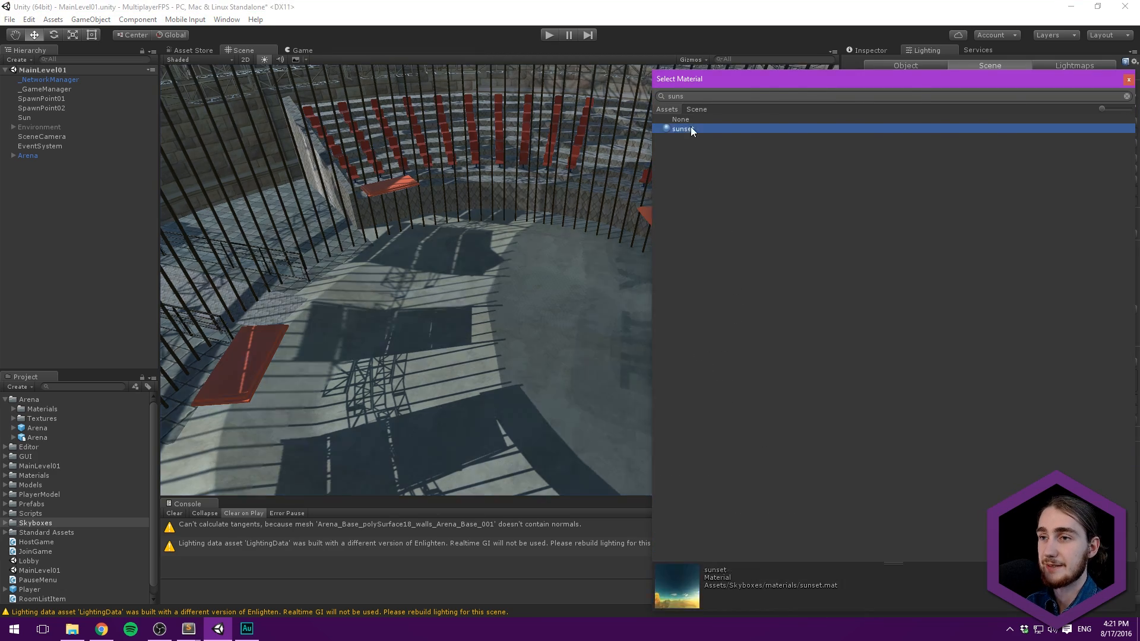
Step: Set the ambient intensity of the scene's environment lighting to 2
scroll(509, 136, down, 5)
scroll(567, 132, down, 5)
alt+drag(566, 131, 874, 190)
scroll(568, 302, up, 3)
scroll(568, 302, up, 10)
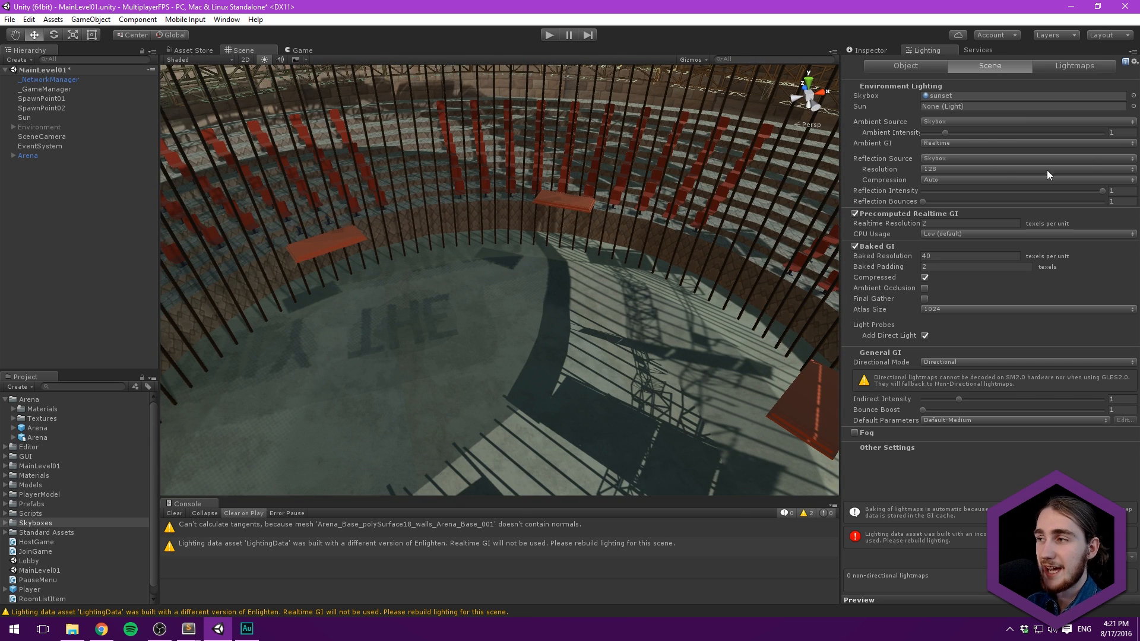
click(1119, 133)
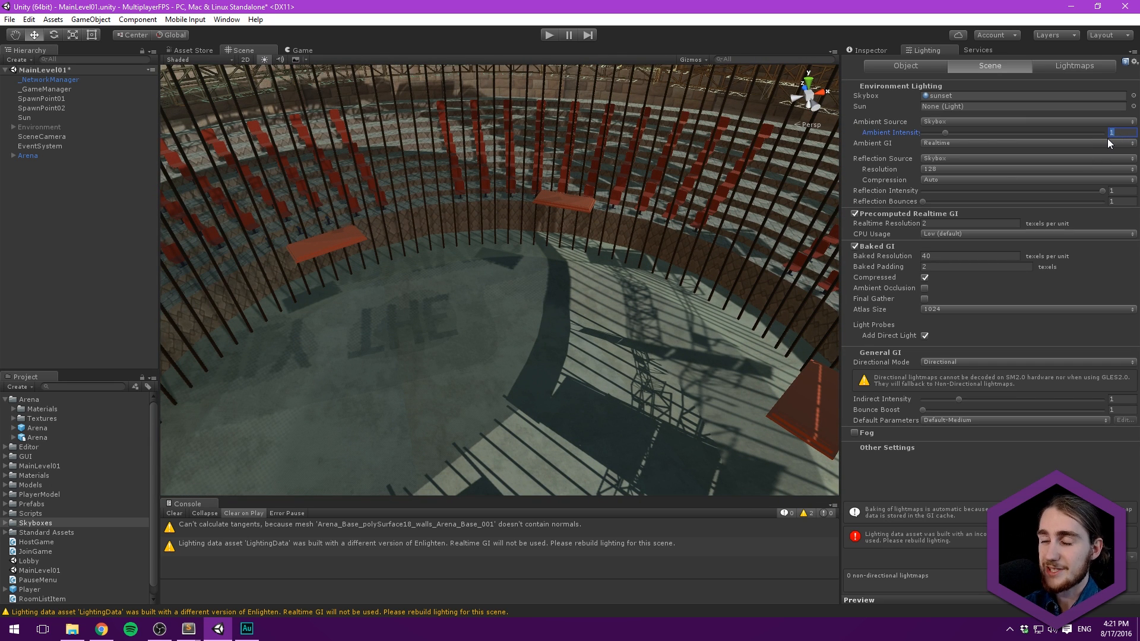
text(2)
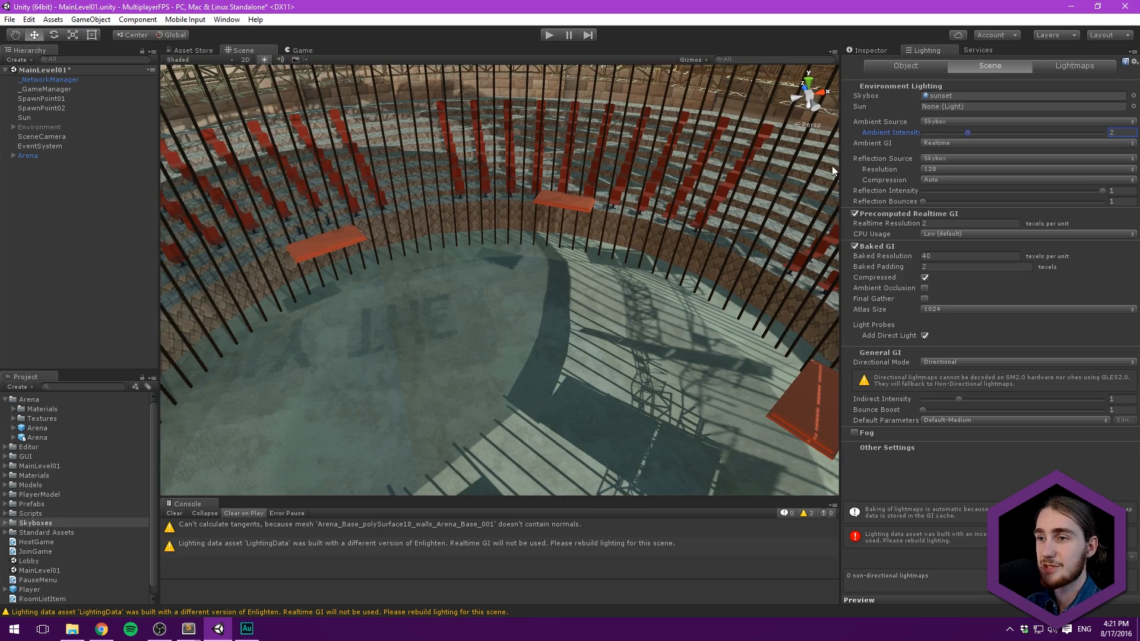
Step: Assign the Sun light from the scene as the environment lighting's Sun
alt+drag(661, 208, 24, 140)
alt+drag(314, 298, 344, 231)
middle_drag(345, 231, 366, 239)
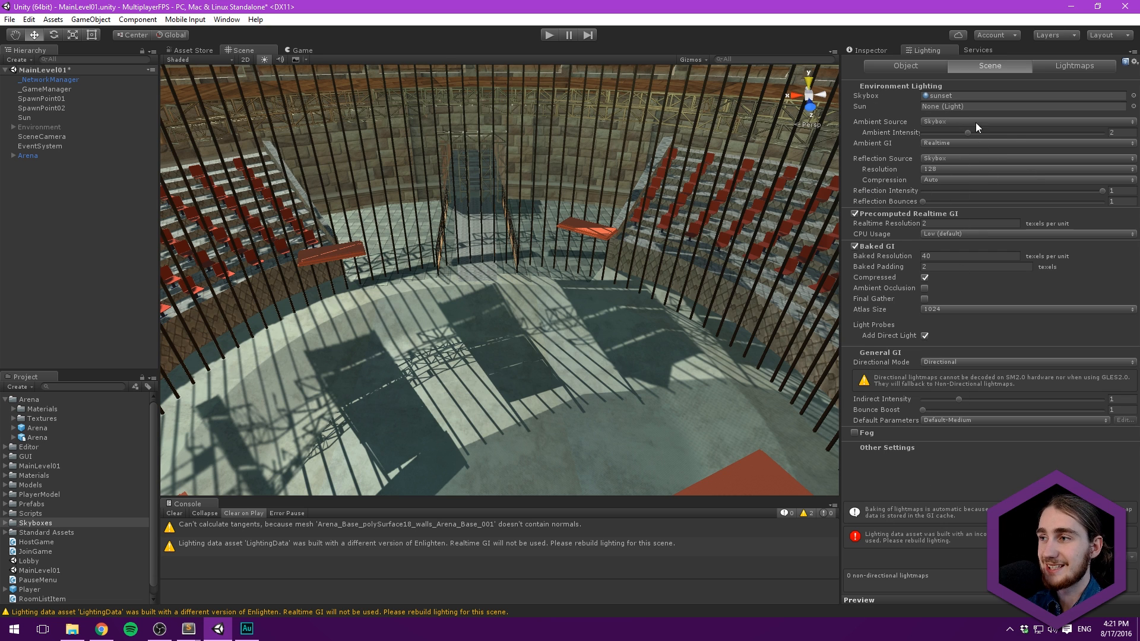
drag(45, 120, 952, 107)
middle_drag(320, 192, 333, 188)
Step: Set the exposure of the sunset skybox material in the Skyboxes materials folder to 1.2
click(6, 523)
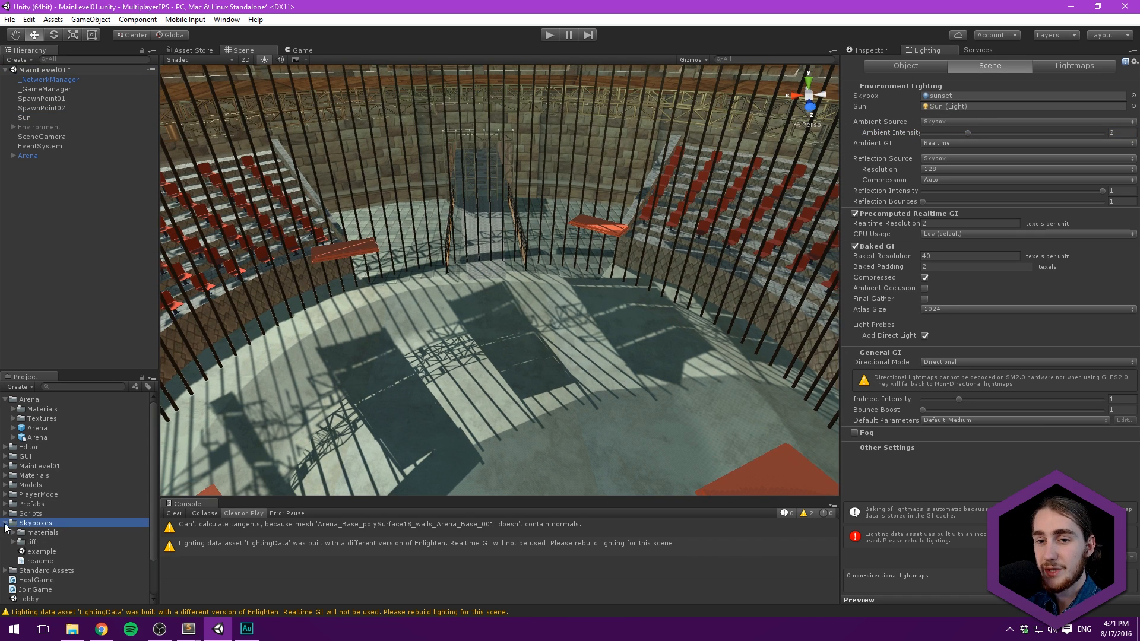
click(13, 533)
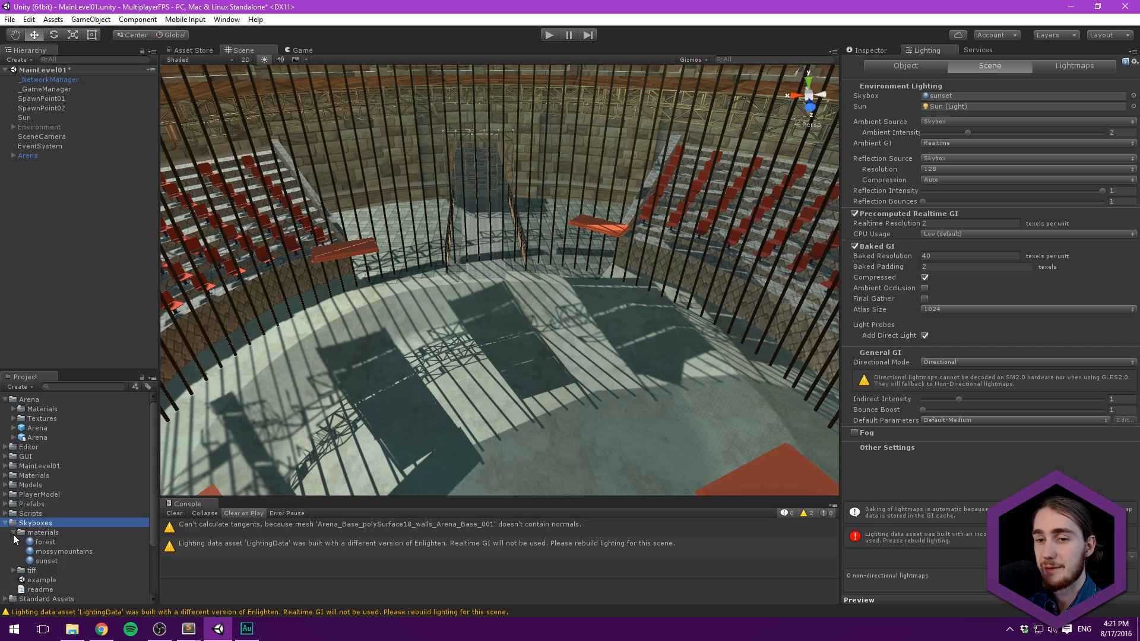
click(56, 559)
scroll(392, 296, down, 8)
alt+drag(475, 291, 964, 226)
mouse_move(735, 170)
alt+mouse_down()
mouse_move(750, 190)
mouse_move(738, 189)
alt+mouse_up()
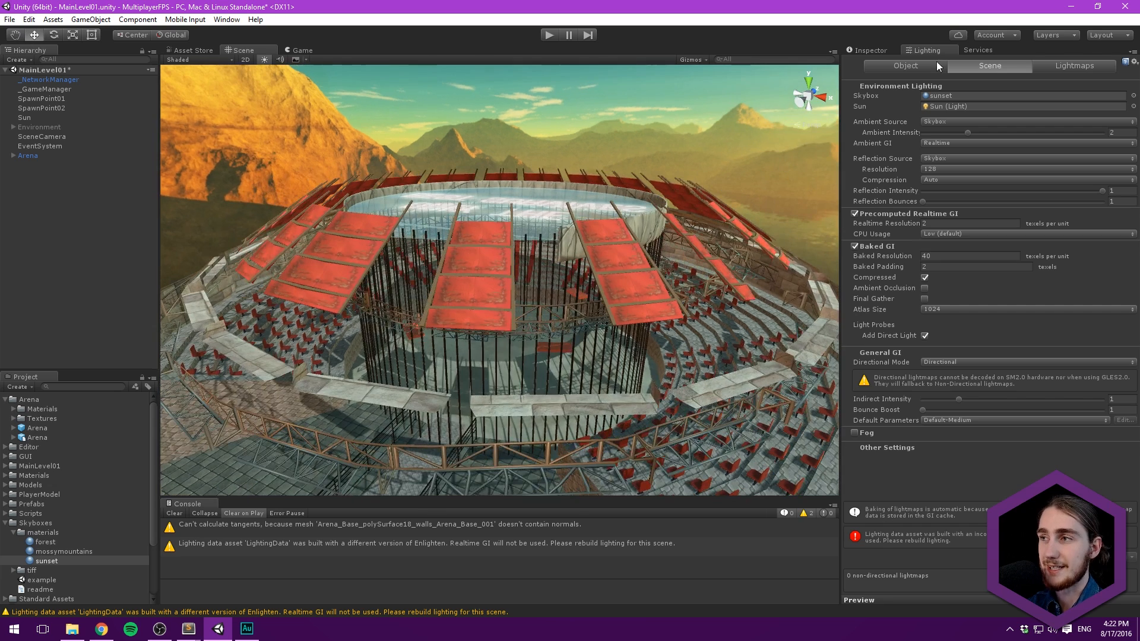
click(879, 51)
click(1119, 100)
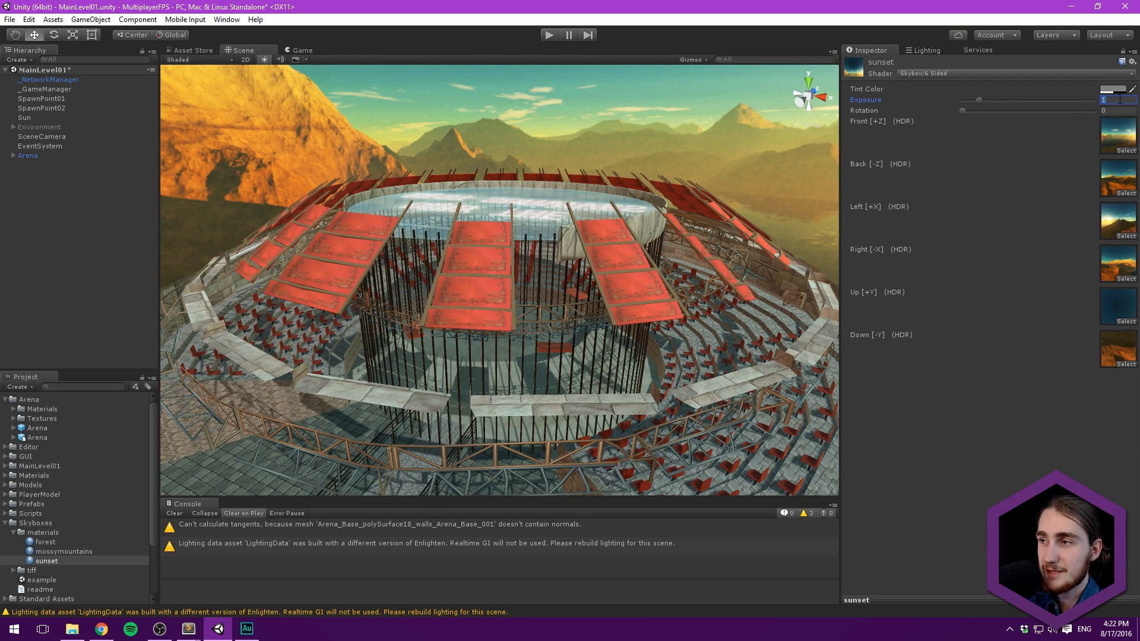
text(.)
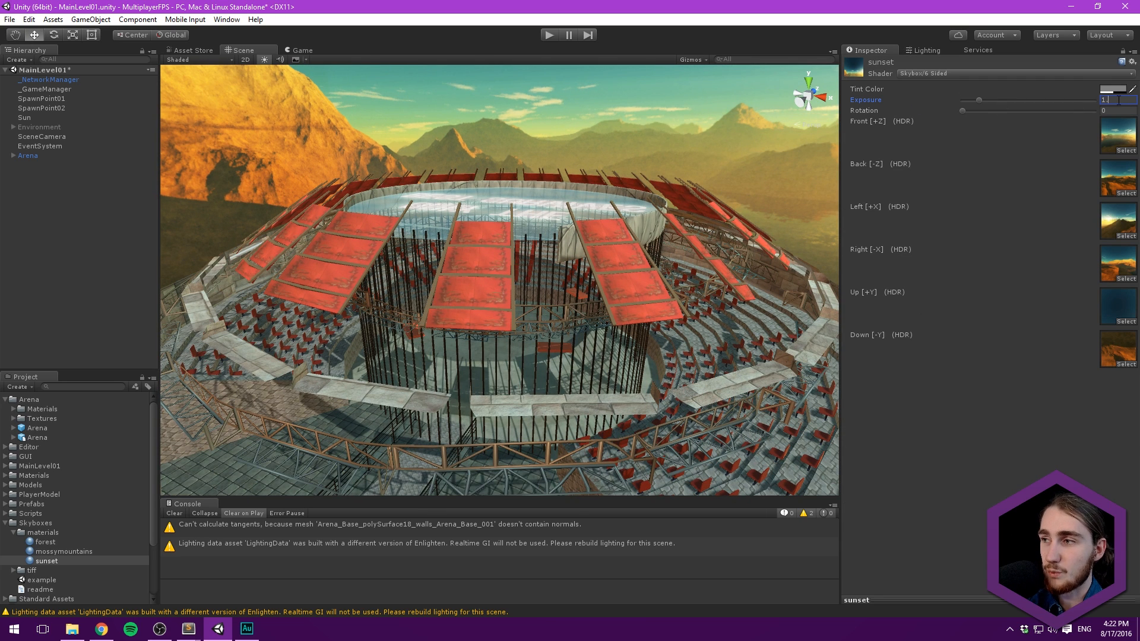
text(2)
alt+drag(621, 227, 650, 311)
scroll(644, 285, up, 8)
scroll(606, 277, up, 6)
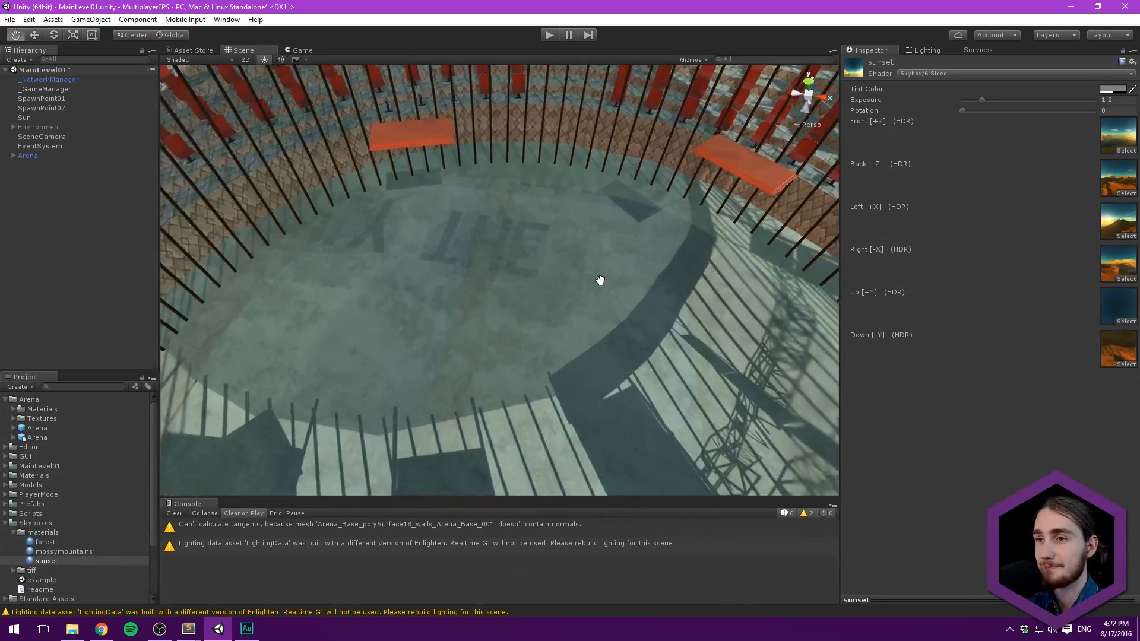
alt+drag(605, 260, 723, 206)
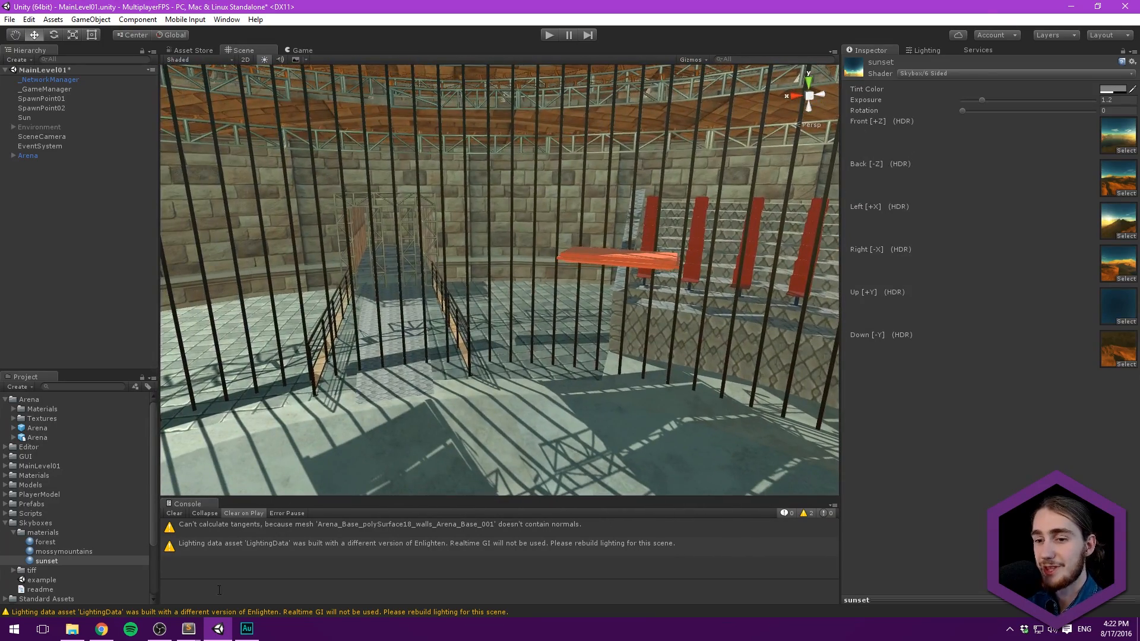
Step: Check the to-do list in Sublime Text again, mark the "Set up lighting" line and return to Unity
mouse_move(188, 629)
click(258, 574)
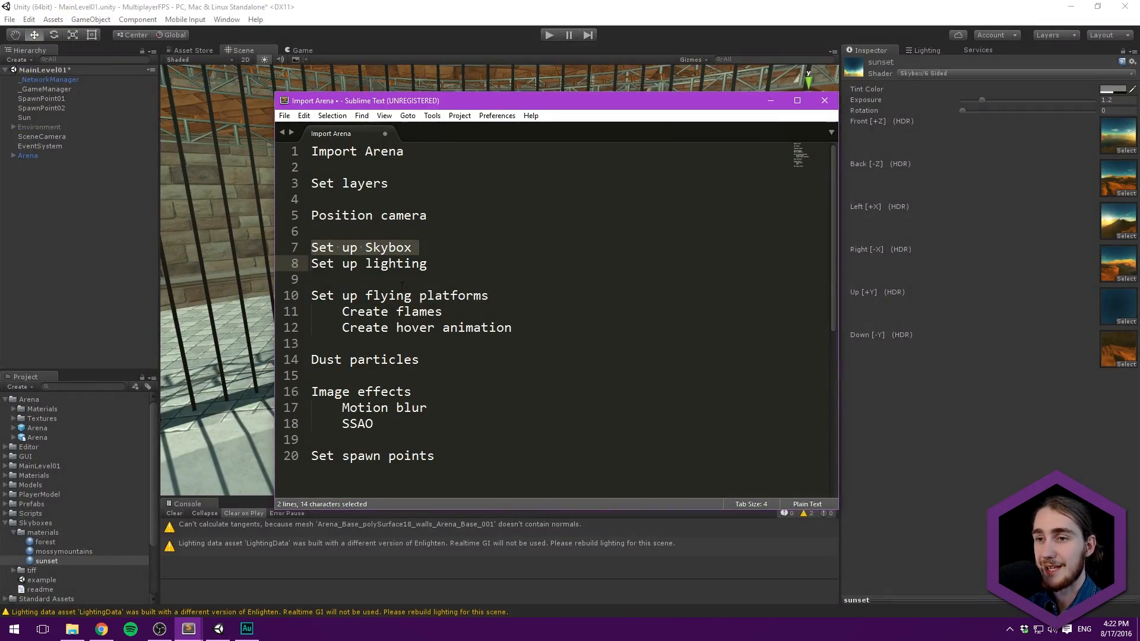
key(End)
key(shift+Home)
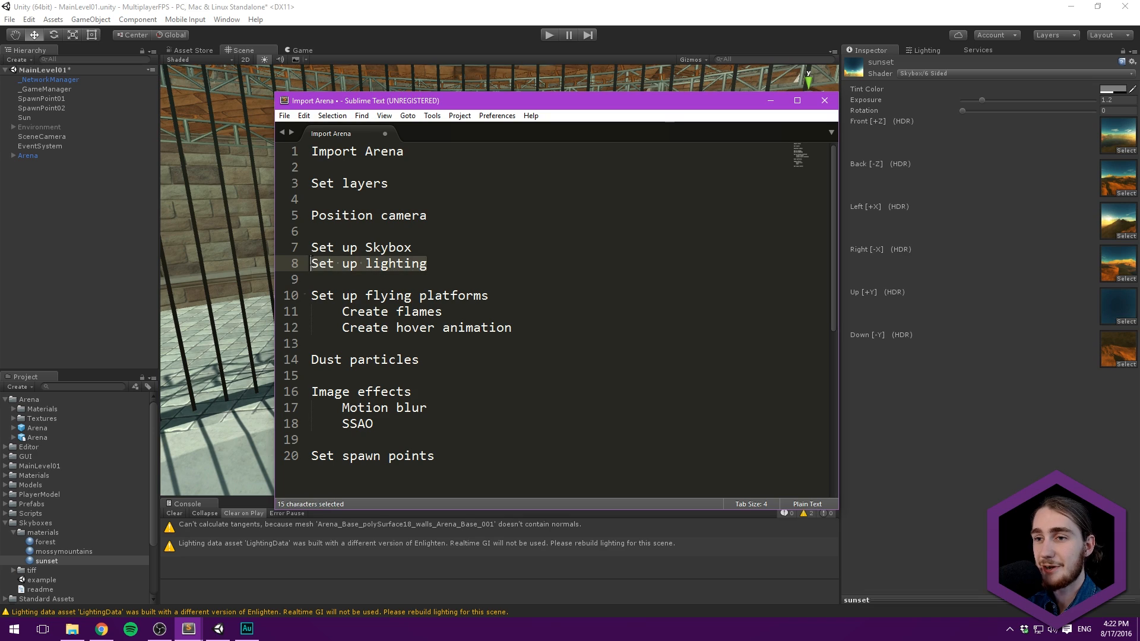
click(89, 217)
Step: Set the Sun light's rotation to X 11, Y -108 and Z 20
middle_drag(438, 252, 316, 191)
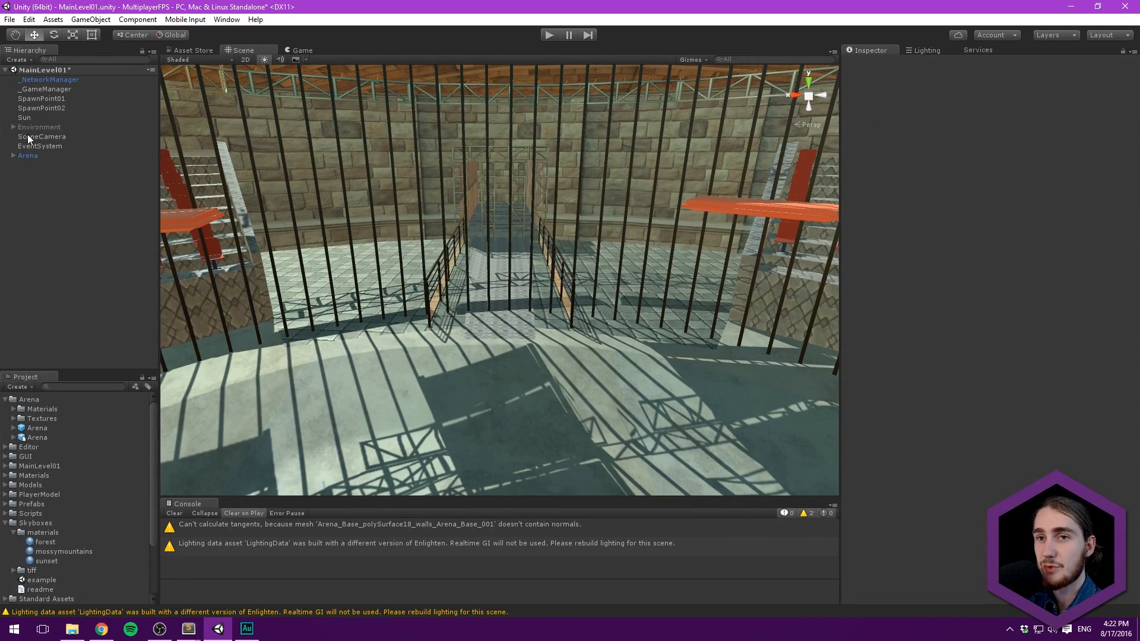
click(24, 118)
right_drag(404, 196, 611, 233)
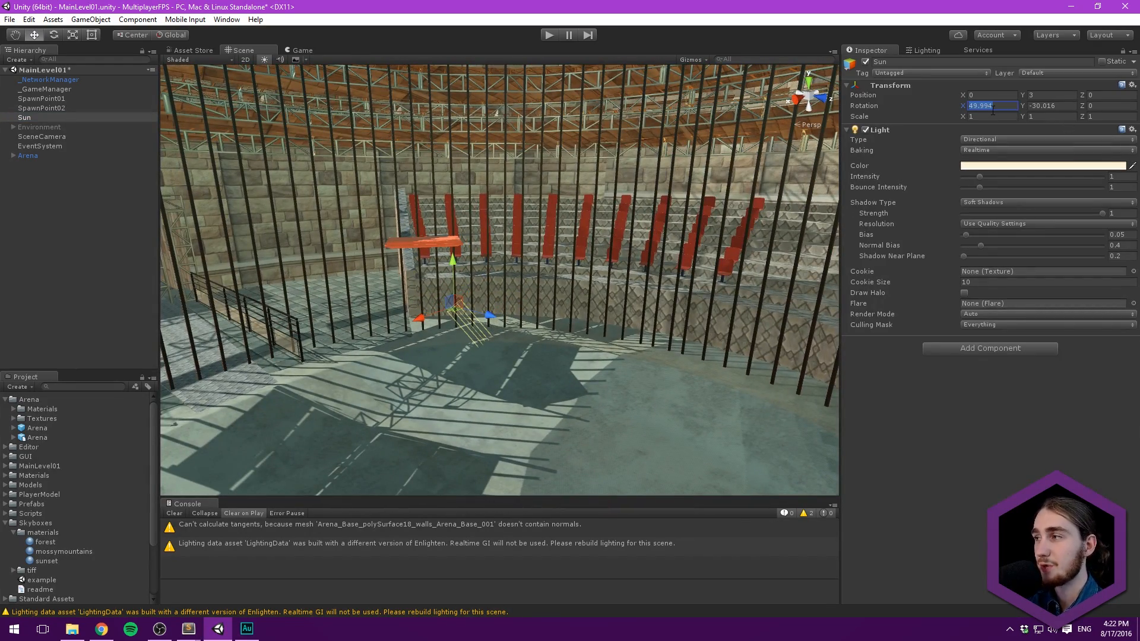
text(11)
key(Tab)
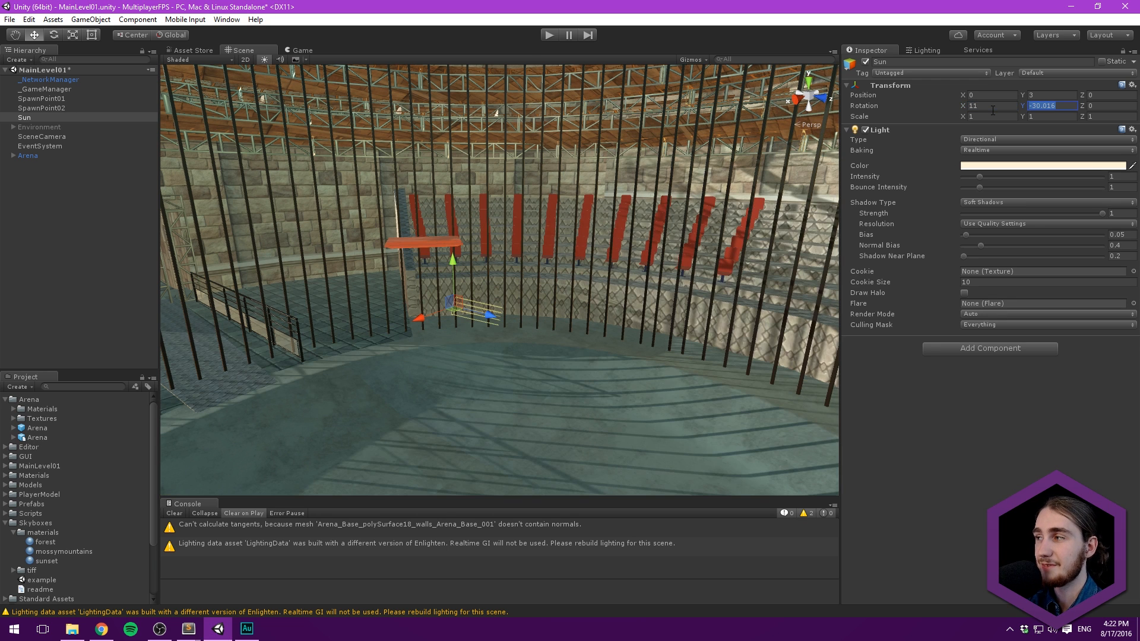
text(-108)
key(Tab)
alt+drag(534, 255, 42, 228)
middle_drag(454, 228, 350, 224)
alt+drag(497, 219, 510, 227)
middle_drag(511, 226, 531, 230)
scroll(548, 232, down, 8)
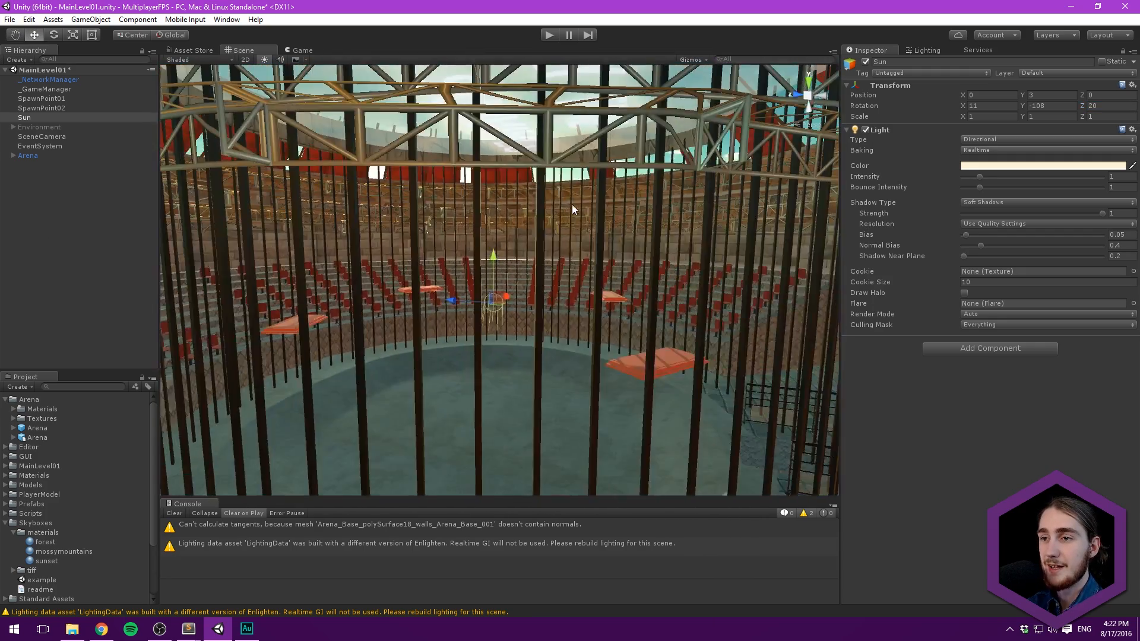
Step: Rotate the Sun light freehand in the scene view to about X 11.07, Y -120.87 and Z 22.7
scroll(575, 201, down, 10)
alt+drag(586, 184, 561, 272)
key(e)
drag(509, 345, 514, 366)
alt+drag(608, 331, 593, 298)
alt+drag(533, 357, 538, 333)
click(1028, 105)
drag(1049, 109, 975, 121)
alt+drag(707, 205, 585, 245)
scroll(581, 250, up, 10)
middle_drag(547, 288, 540, 208)
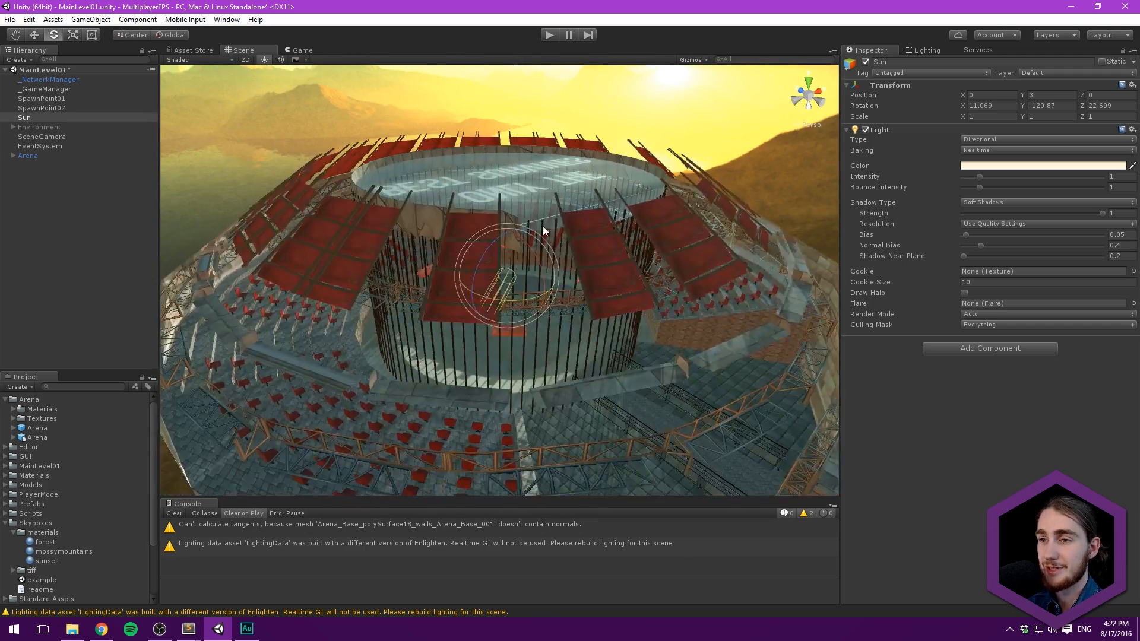
Step: Set the Sun light's color to the orange hex value FF9956FF
scroll(564, 247, up, 15)
alt+drag(573, 246, 51, 230)
alt+drag(357, 197, 302, 158)
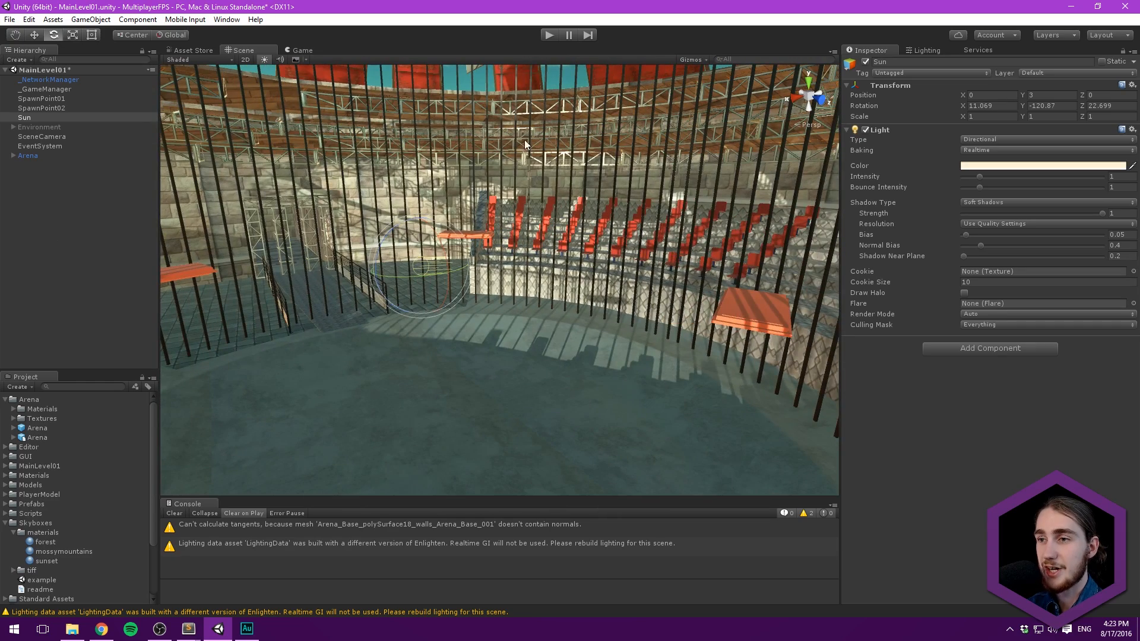
middle_drag(530, 107, 608, 196)
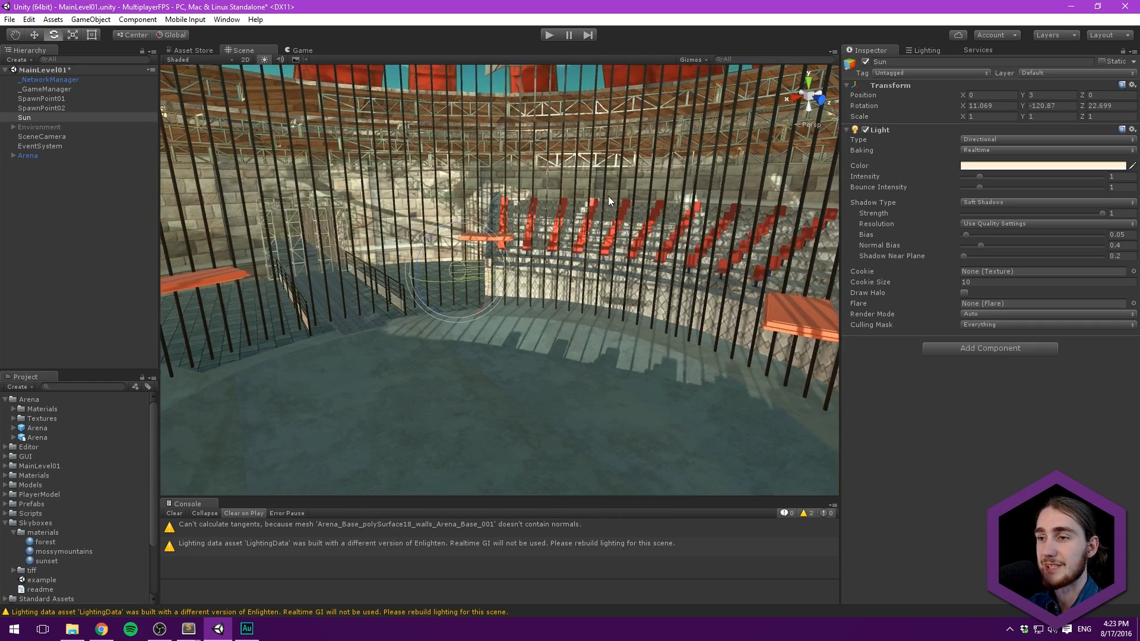
scroll(558, 170, up, 3)
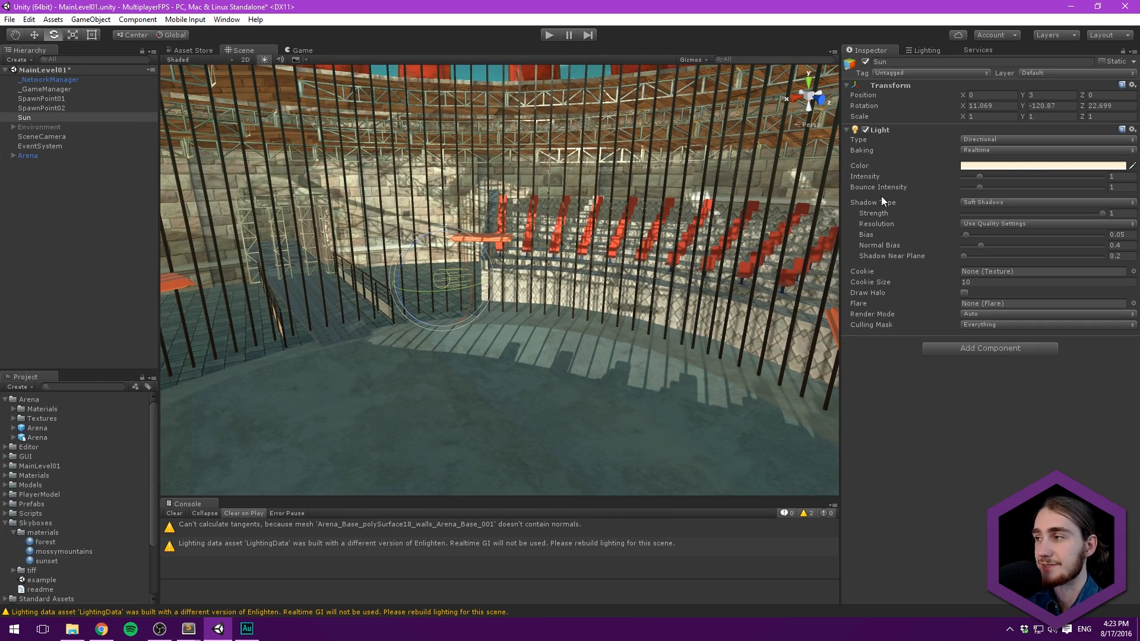
click(1031, 167)
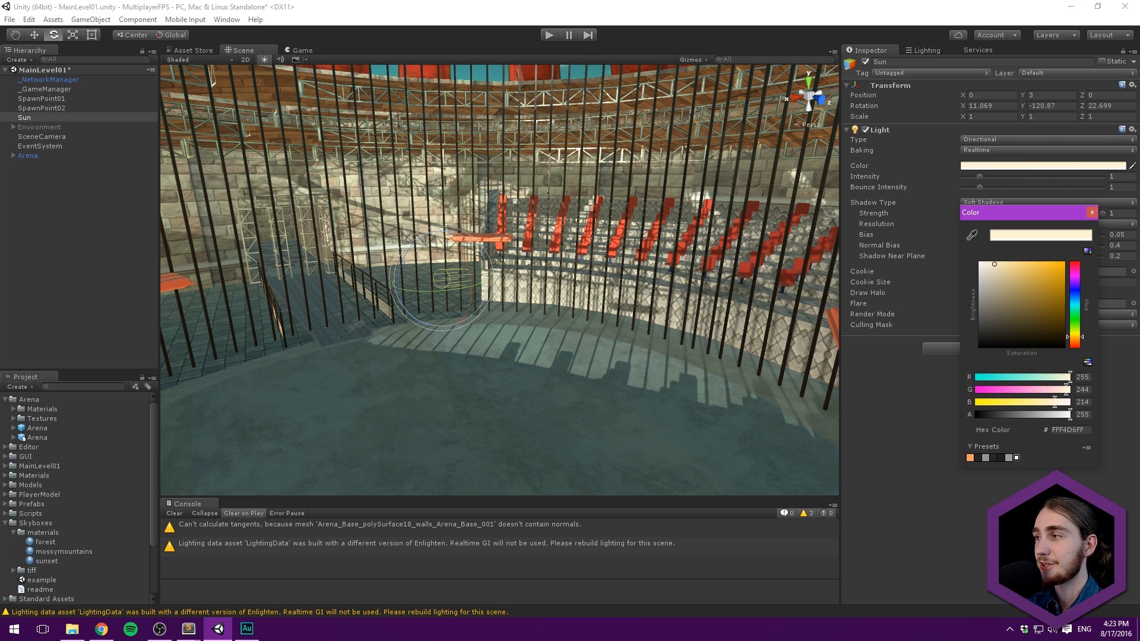
click(1093, 211)
click(988, 167)
click(1069, 430)
text(FF9956FF)
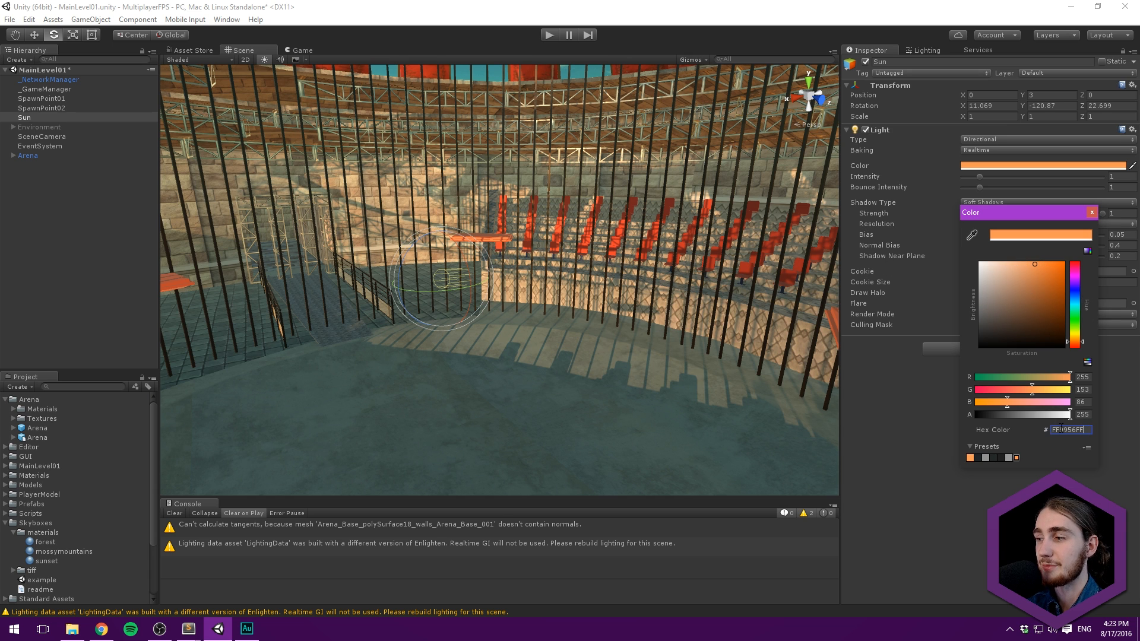
click(903, 387)
Step: Set the Sun light's intensity to 1.3
click(1106, 175)
text(1.)
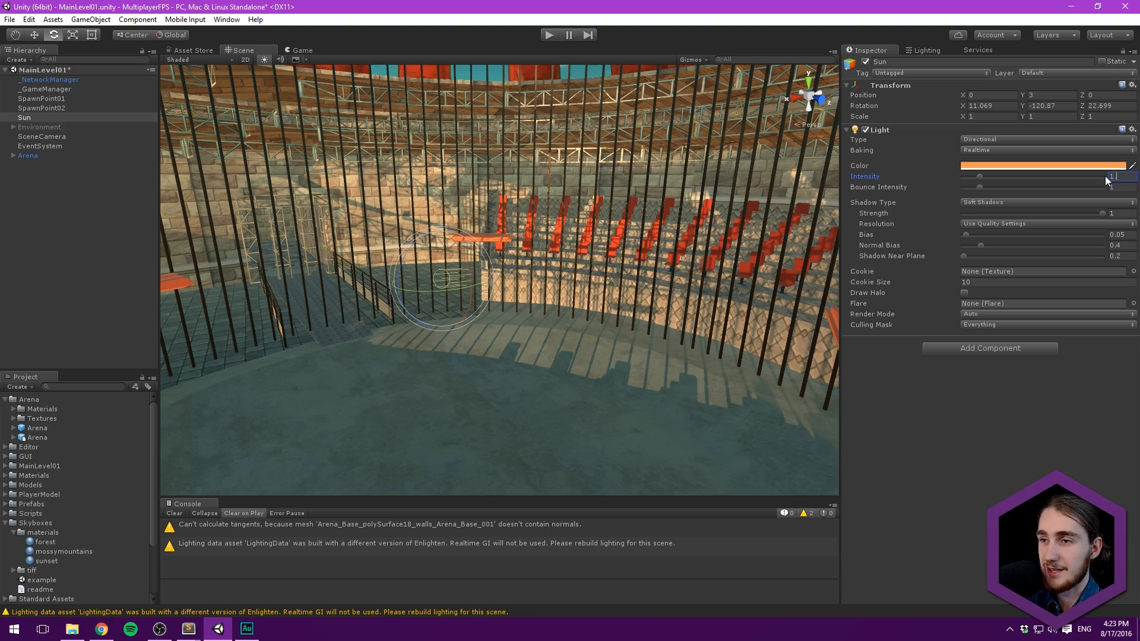
text(3)
Step: Examine the sunlit arena from several angles and look through the child objects of Arena
alt+drag(630, 252, 600, 178)
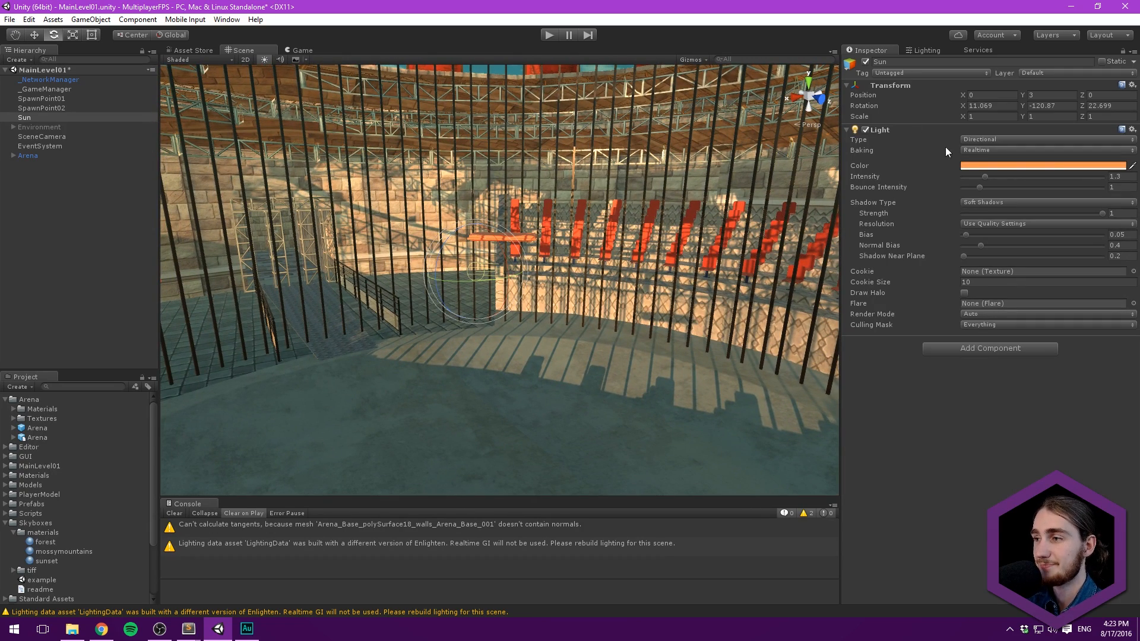
alt+drag(643, 194, 772, 172)
middle_drag(766, 172, 579, 169)
alt+drag(579, 169, 636, 189)
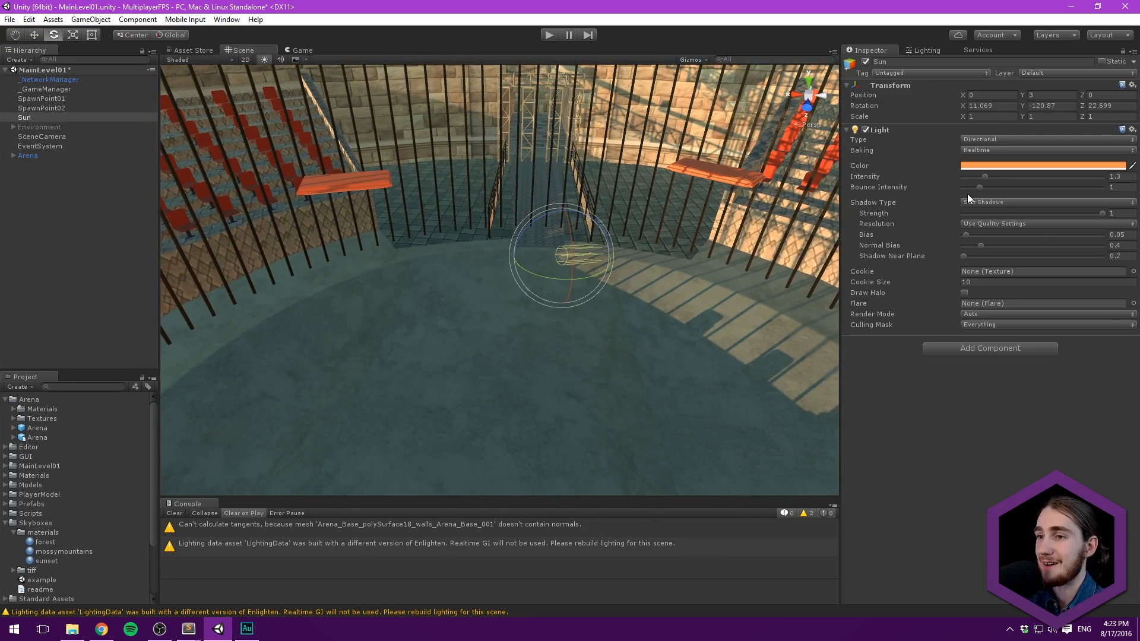
click(60, 188)
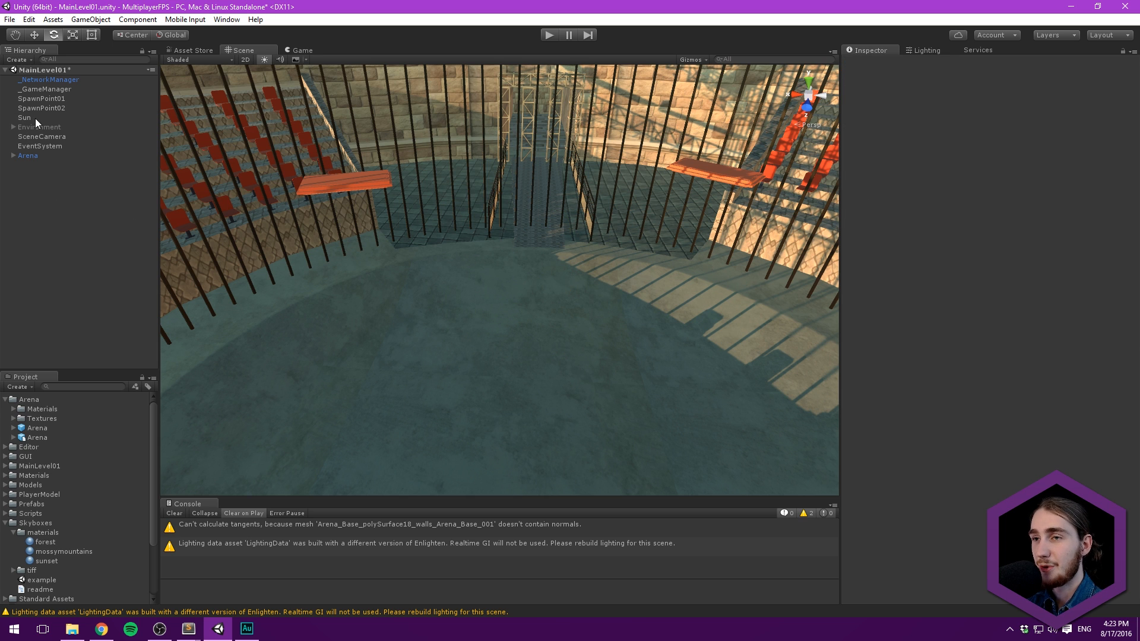
scroll(321, 181, down, 1)
middle_drag(321, 181, 322, 171)
click(13, 155)
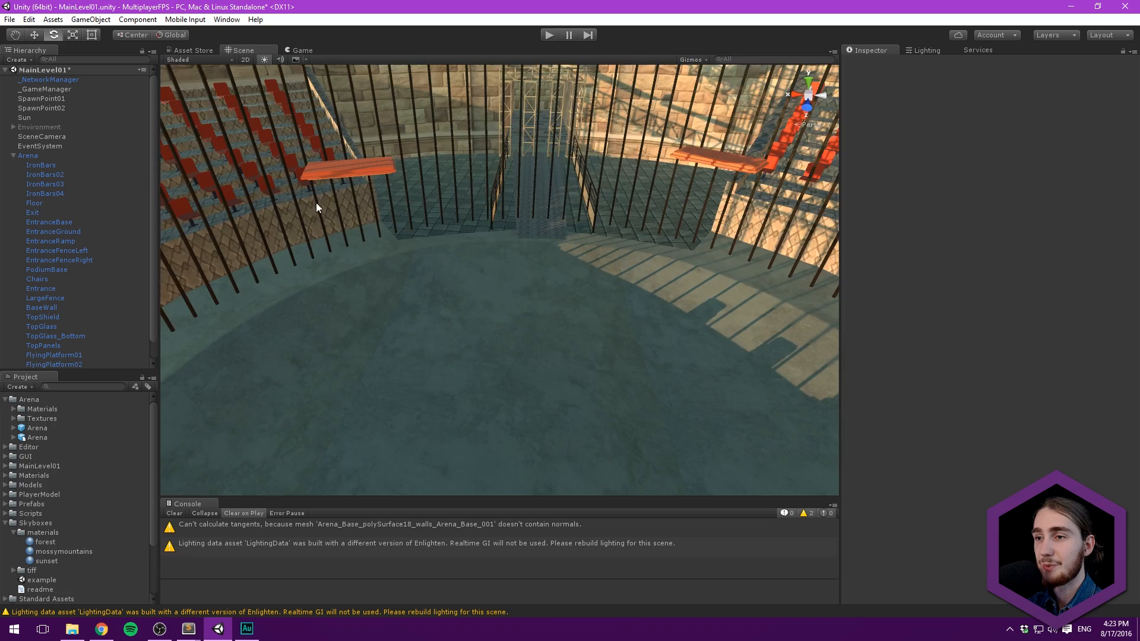
scroll(452, 192, down, 4)
scroll(452, 193, down, 3)
alt+drag(473, 252, 511, 98)
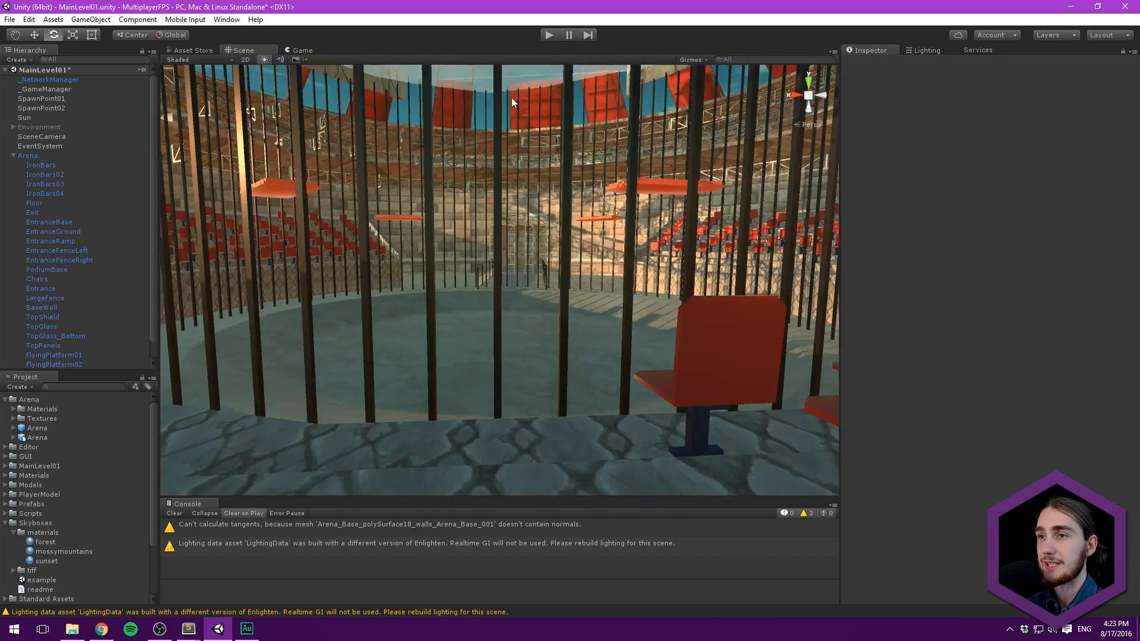
middle_drag(511, 97, 510, 251)
alt+drag(511, 252, 456, 140)
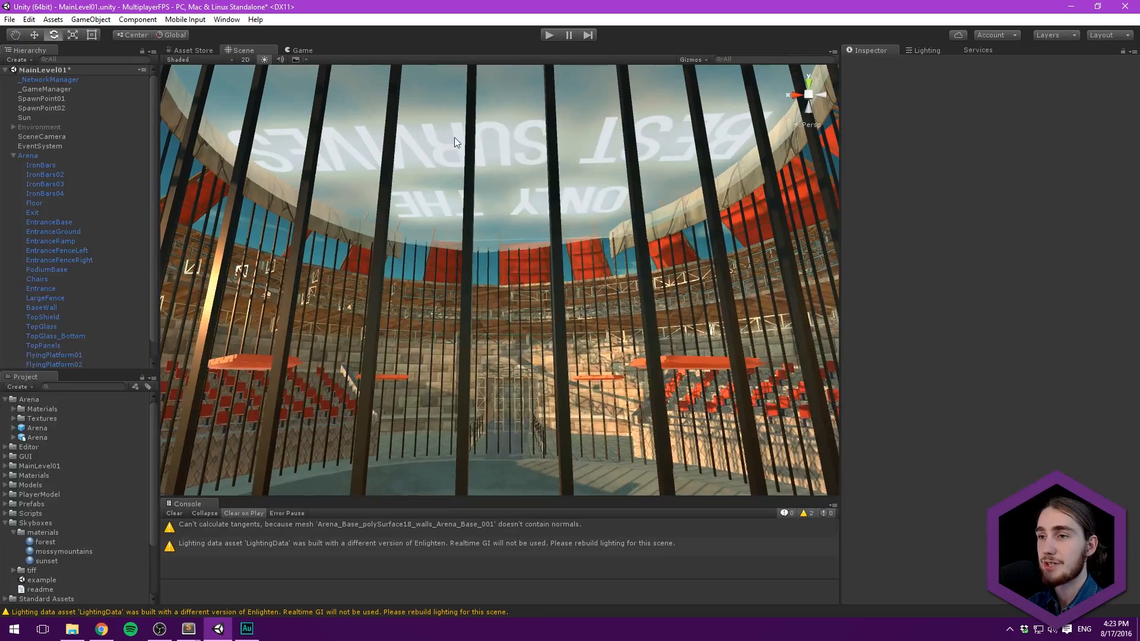
alt+drag(548, 137, 568, 303)
key(w)
right_drag(533, 223, 423, 151)
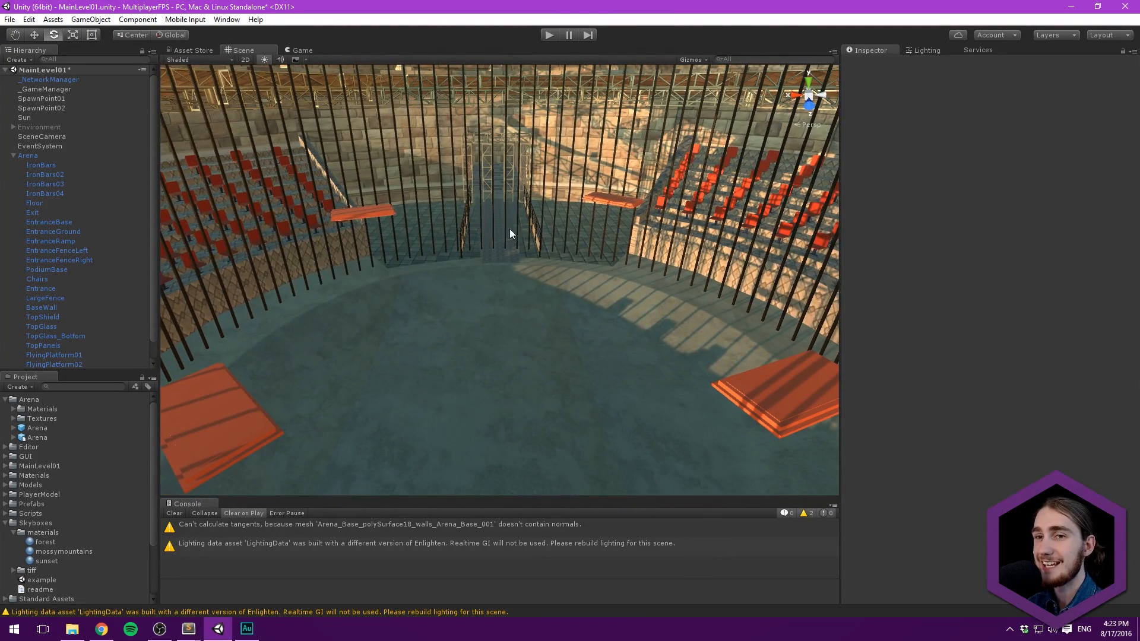
click(14, 156)
Step: Add a point light to the scene and set its Y position to 2.65
right_click(48, 190)
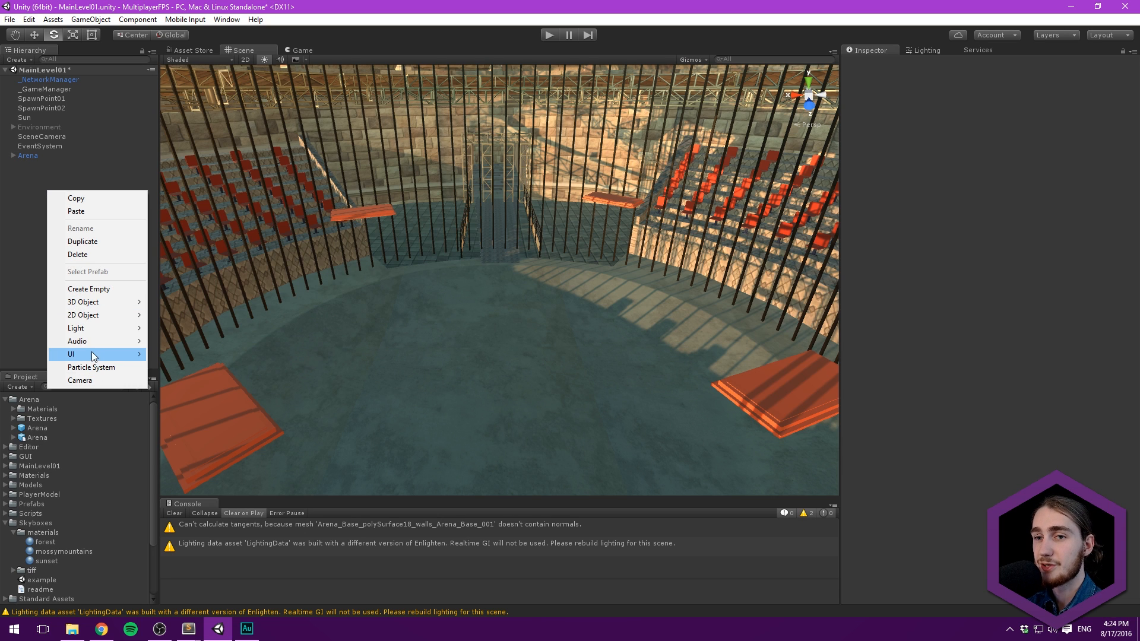
mouse_move(99, 328)
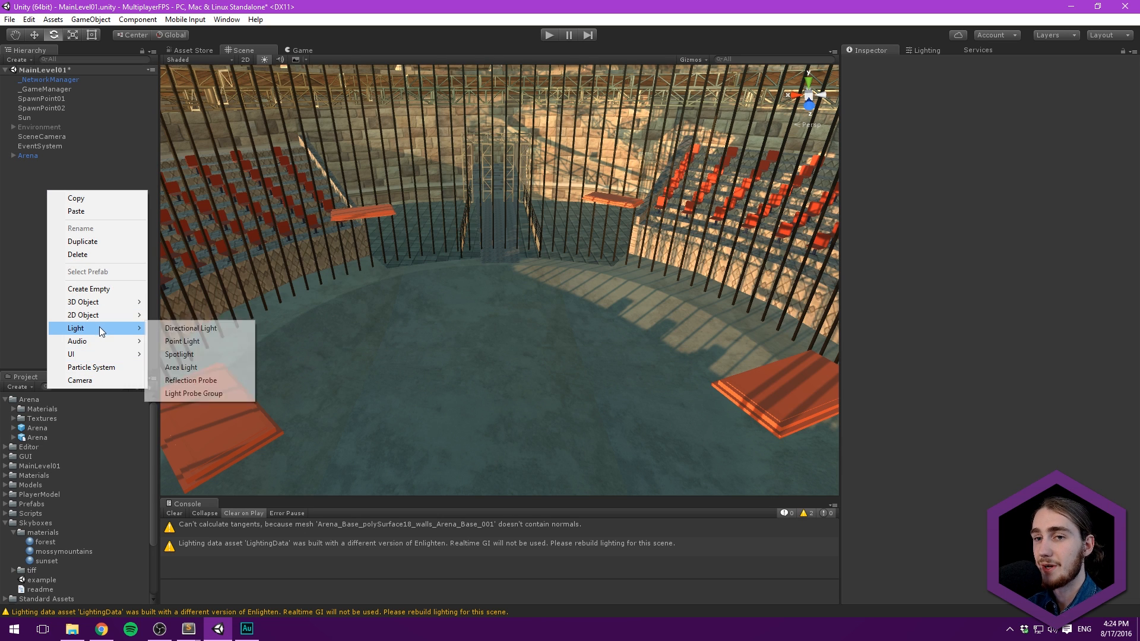
click(201, 345)
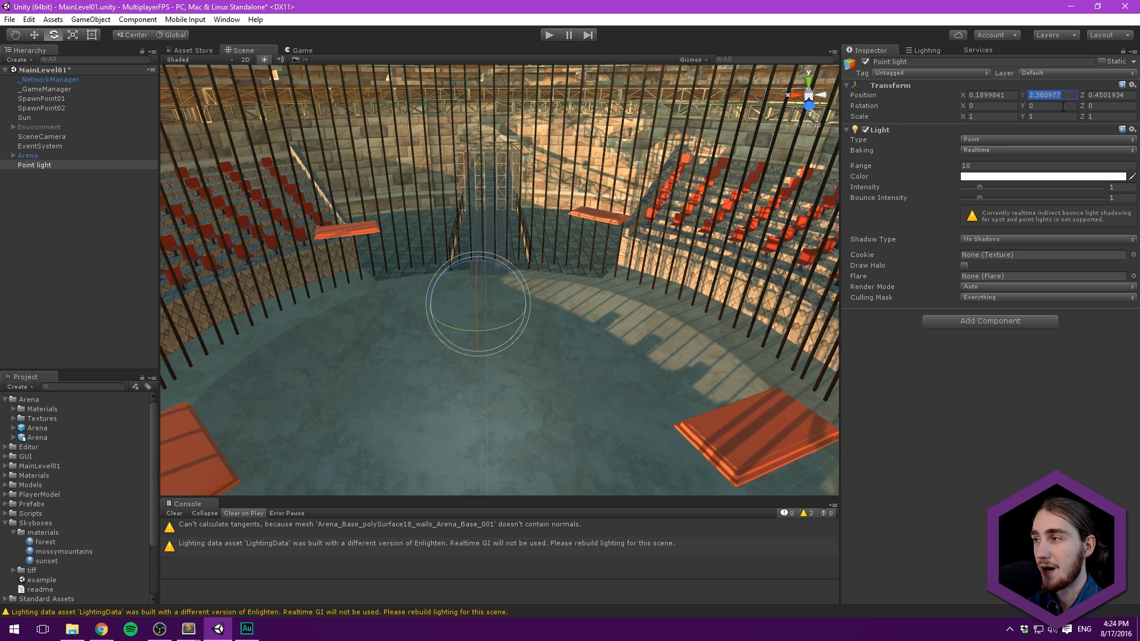
text(2.65)
Step: Set the point light's range to 25 and paste an orange hex value as its color
alt+drag(617, 273, 647, 224)
click(1013, 165)
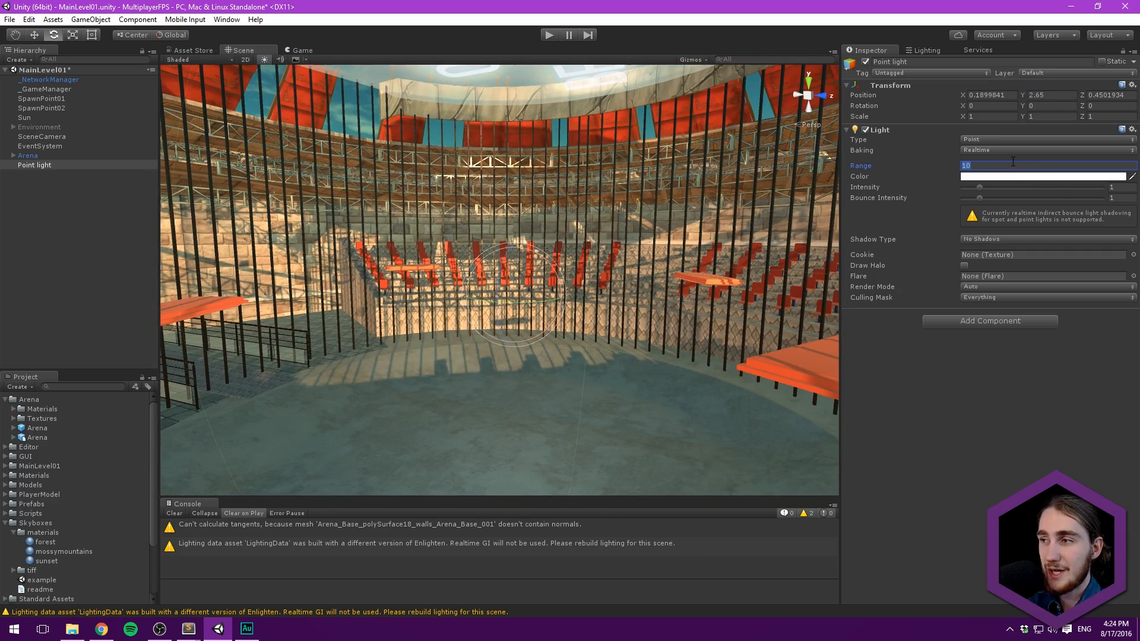
text(25)
alt+drag(817, 182, 820, 208)
click(1118, 175)
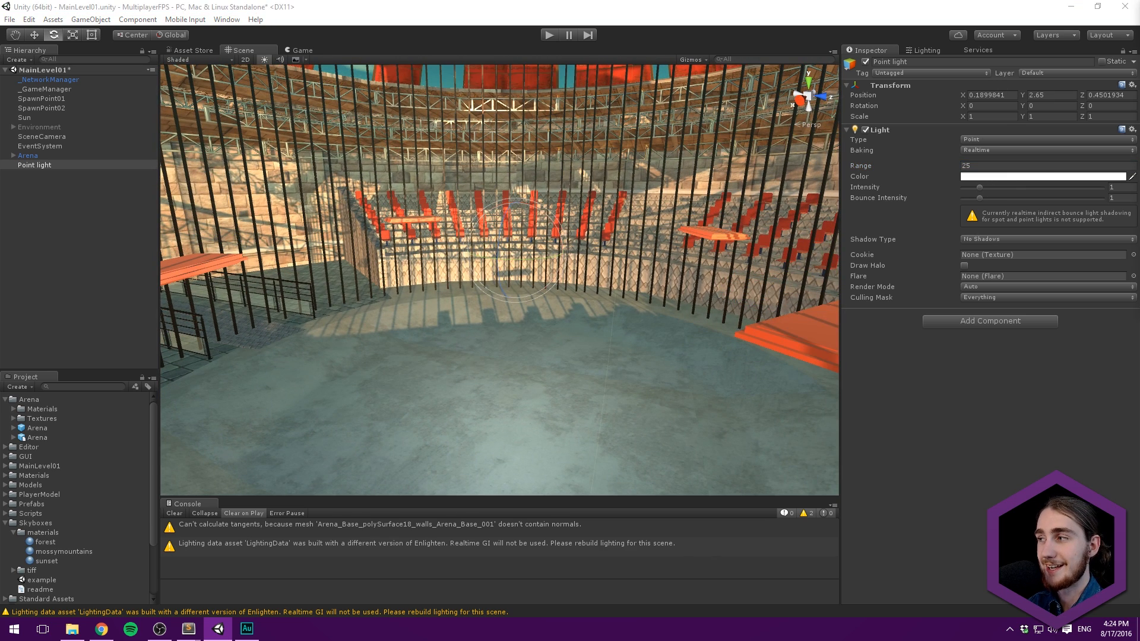
click(1079, 430)
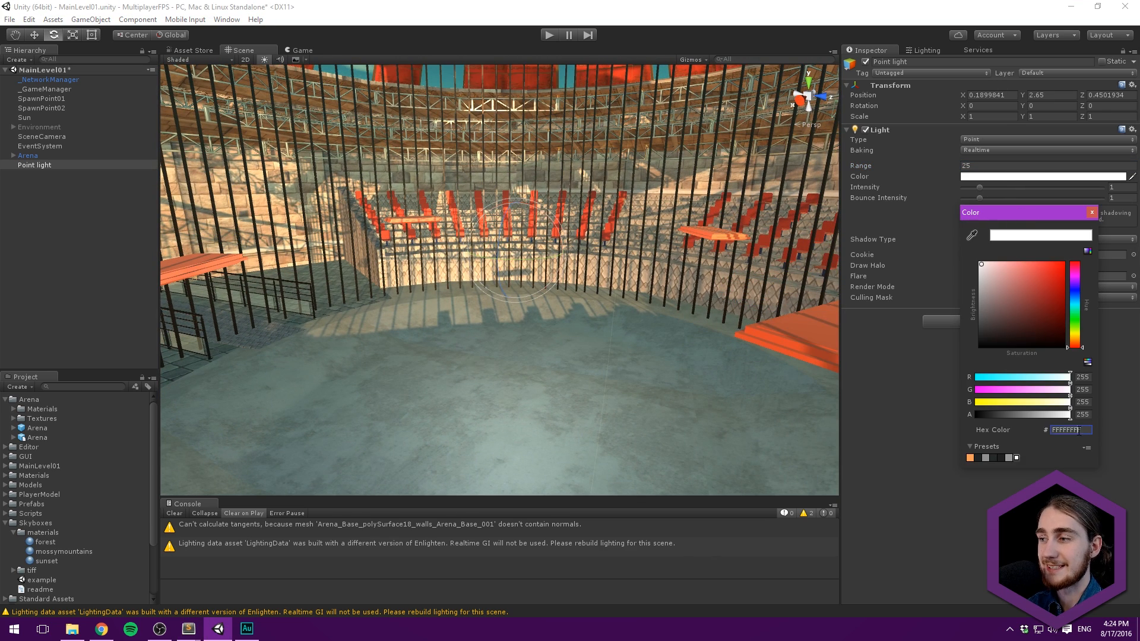
key(ctrl+v)
click(1093, 213)
Step: Raise the point light to Y 2.85 and set its shadow type to Hard Shadows
alt+drag(600, 205, 405, 302)
alt+drag(364, 182, 534, 125)
alt+drag(548, 189, 613, 235)
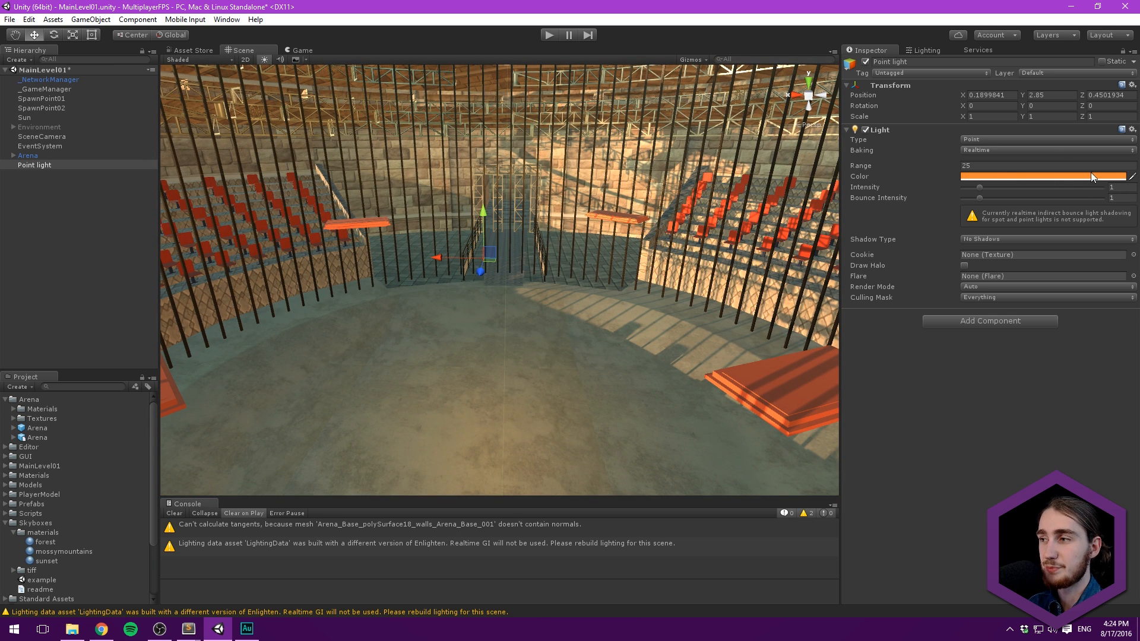
alt+drag(670, 212, 664, 238)
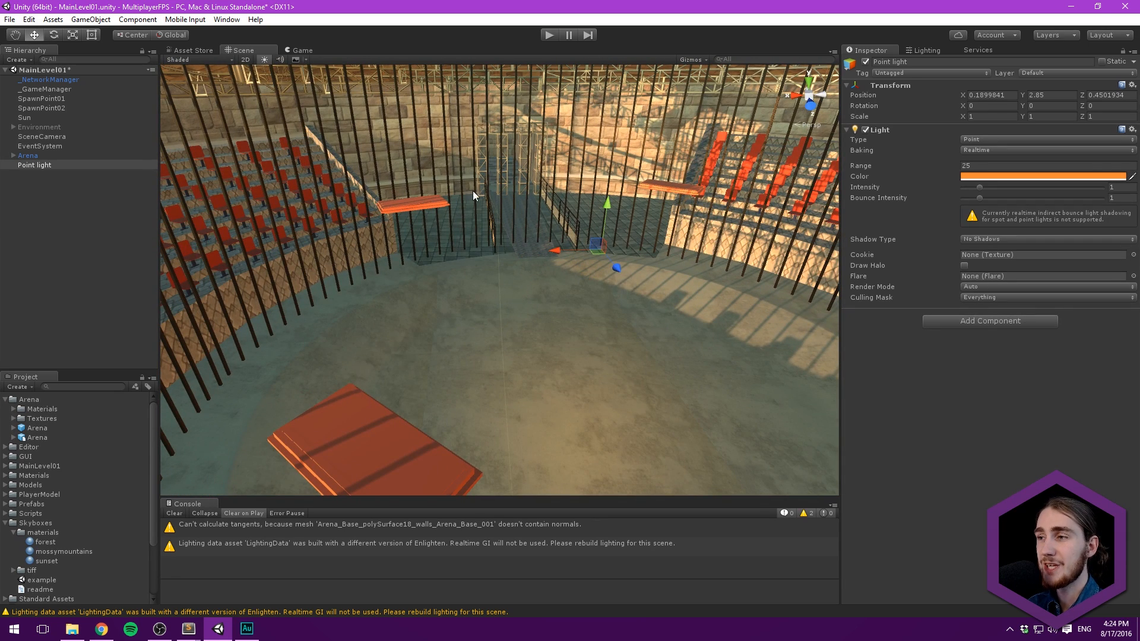
click(980, 237)
click(998, 265)
Step: Inspect the point light's illumination and shadows on the arena floor, platforms and stands from different angles
alt+drag(606, 202, 533, 179)
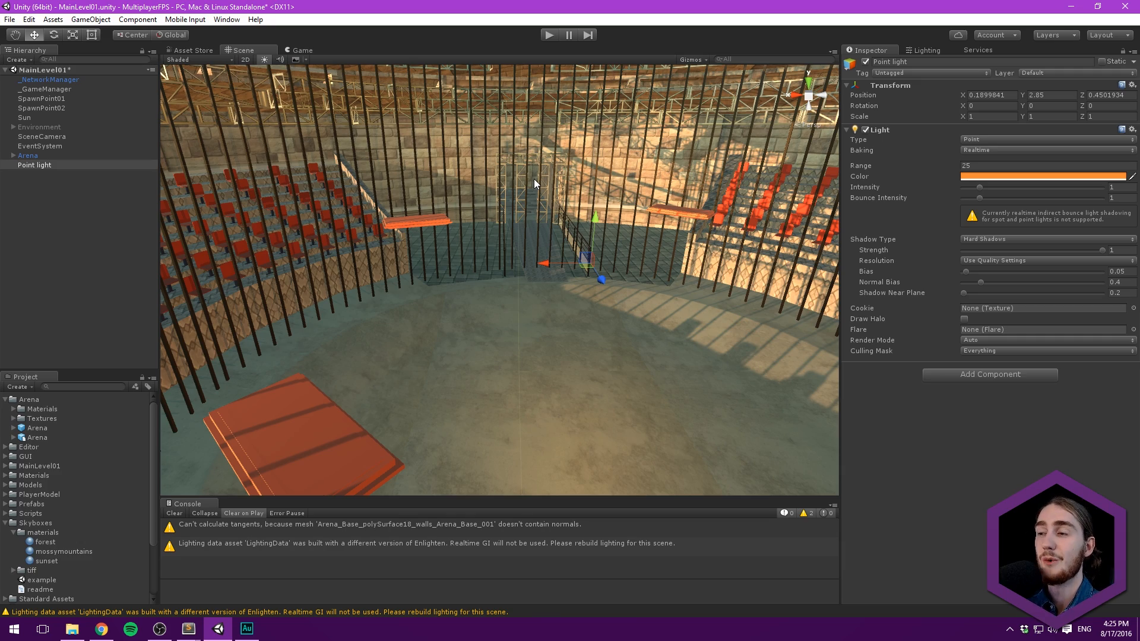
middle_drag(540, 179, 524, 186)
alt+drag(524, 186, 733, 170)
middle_drag(733, 169, 415, 168)
alt+drag(616, 216, 802, 172)
middle_drag(802, 172, 823, 167)
alt+drag(824, 167, 515, 169)
mouse_move(487, 227)
mouse_down()
mouse_move(482, 196)
mouse_move(477, 294)
mouse_move(489, 141)
mouse_move(463, 238)
mouse_move(465, 227)
mouse_up()
scroll(517, 197, up, 5)
mouse_move(522, 205)
alt+mouse_down()
mouse_move(547, 271)
mouse_move(630, 274)
mouse_move(509, 198)
alt+mouse_up()
scroll(523, 188, down, 3)
middle_drag(539, 180, 602, 214)
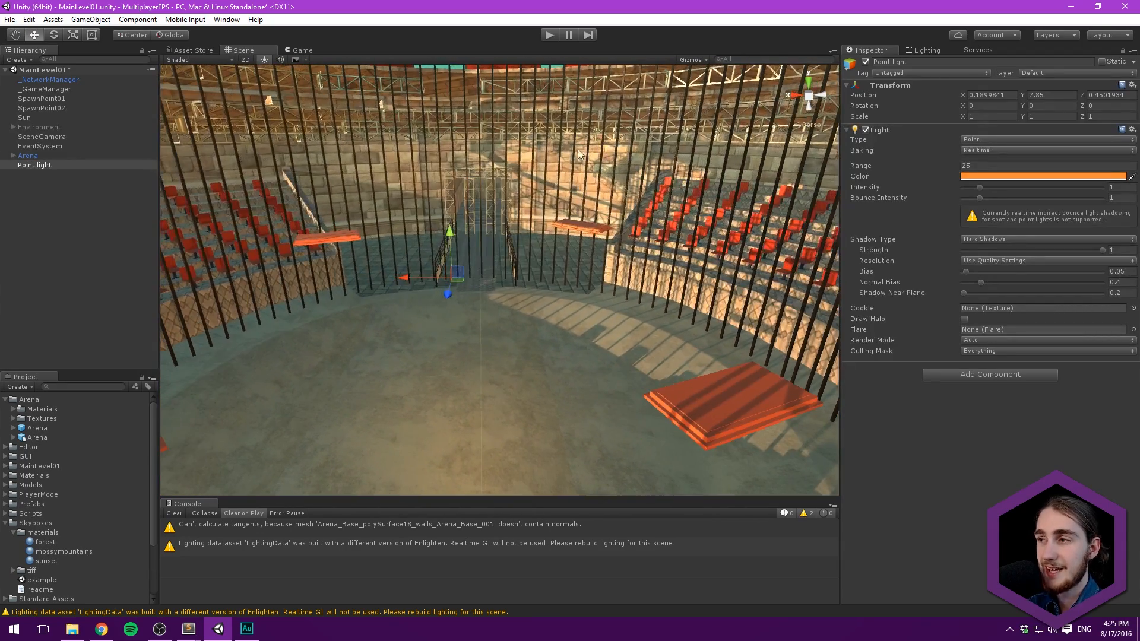
Step: Clear the outdated baked data in the scene's lighting settings
click(931, 50)
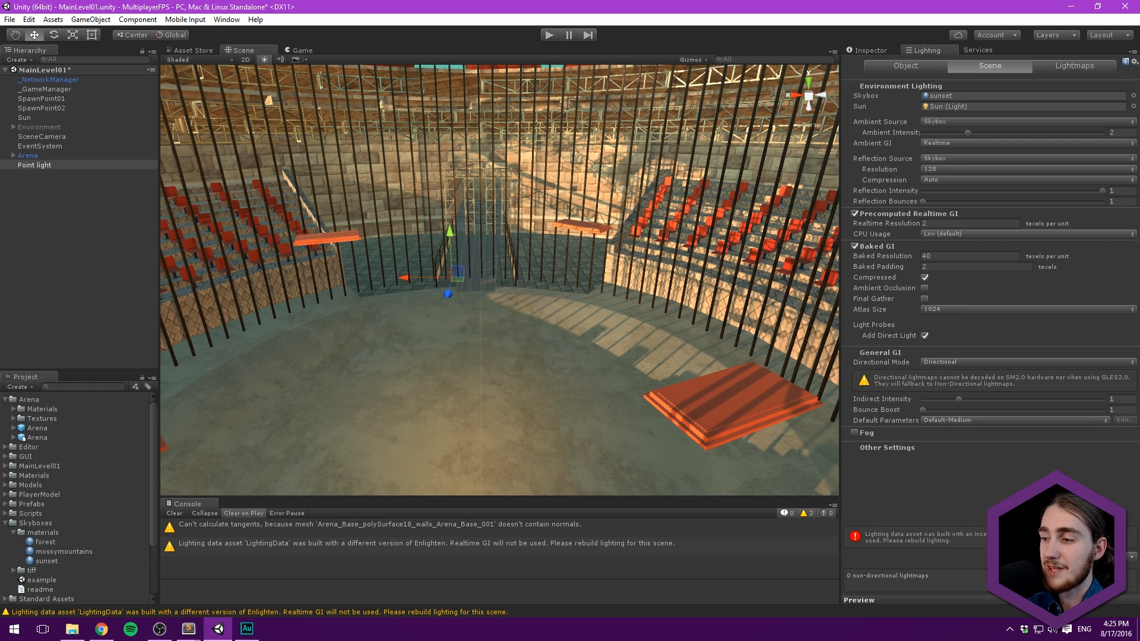
click(1132, 557)
click(1111, 583)
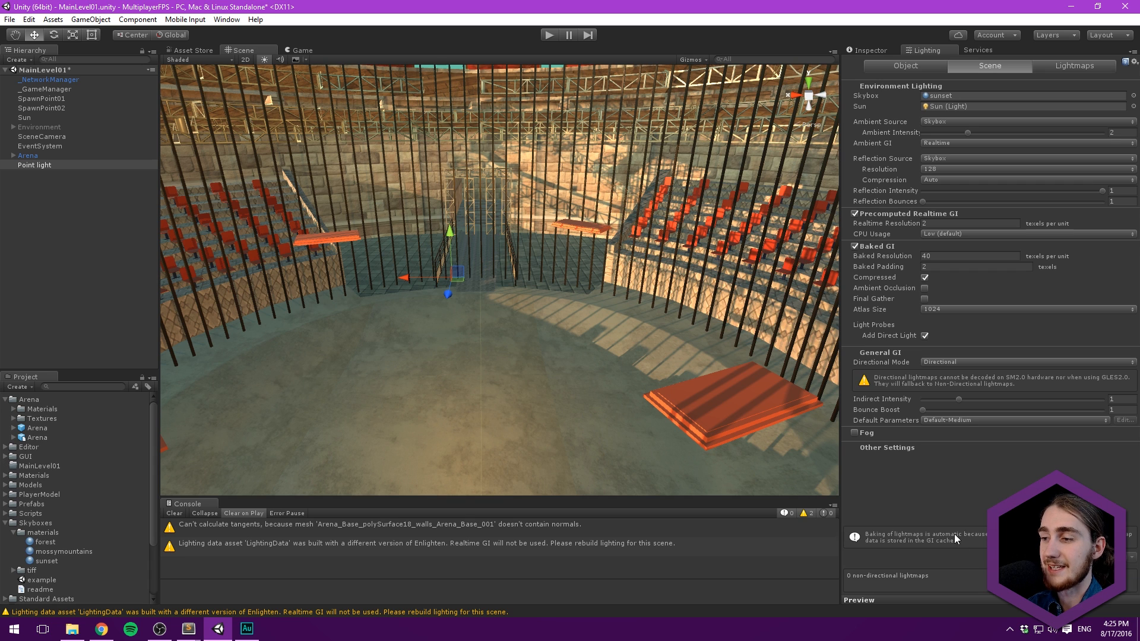
Step: Check the arena's overall lighting after clearing the baked data, viewing the floor, entrance and seating from several angles
alt+drag(637, 322, 541, 345)
scroll(600, 329, down, 4)
scroll(597, 329, up, 2)
middle_drag(515, 259, 547, 257)
scroll(546, 257, up, 4)
middle_drag(608, 180, 621, 172)
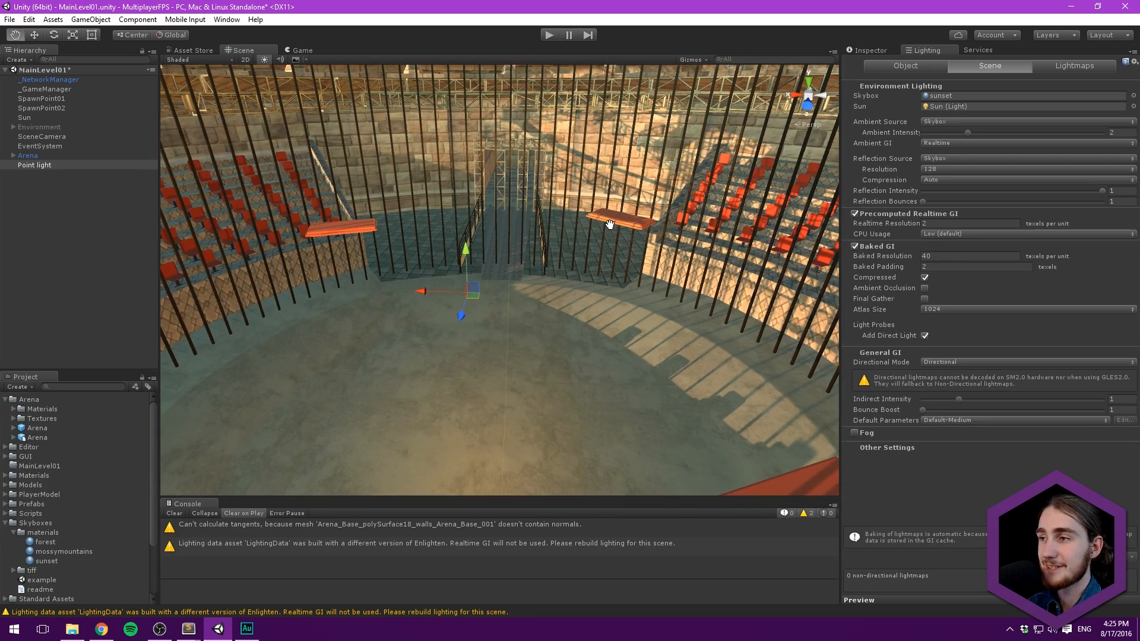
scroll(551, 184, down, 3)
alt+drag(551, 183, 391, 382)
scroll(391, 383, up, 3)
alt+drag(334, 280, 379, 264)
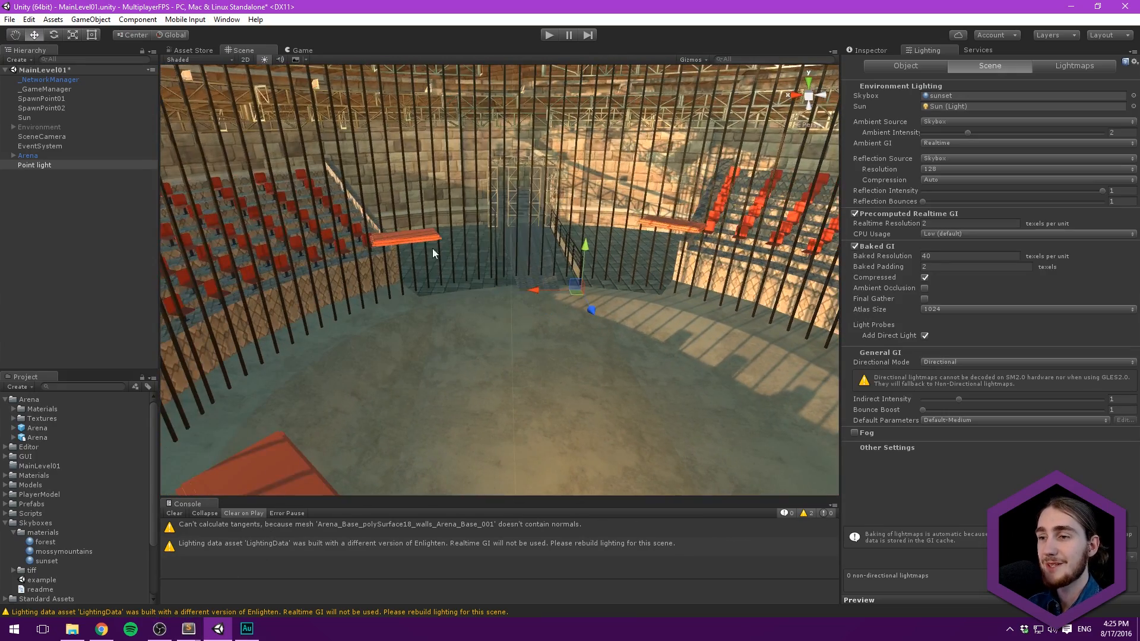
alt+drag(630, 242, 517, 205)
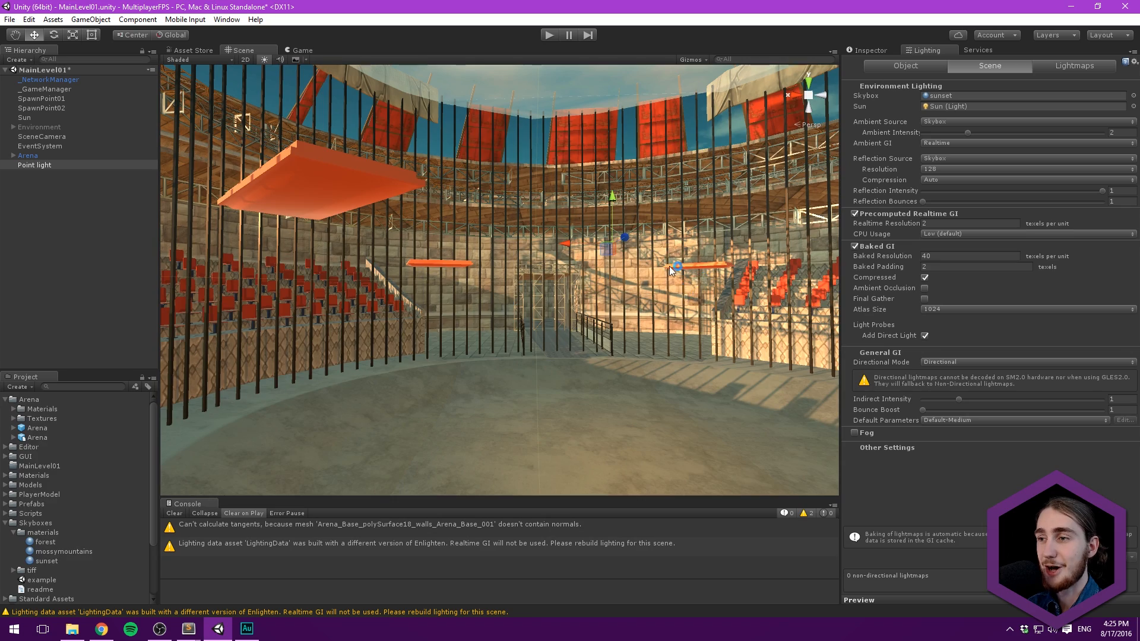
middle_drag(670, 240, 593, 272)
alt+drag(593, 268, 565, 271)
scroll(582, 276, up, 2)
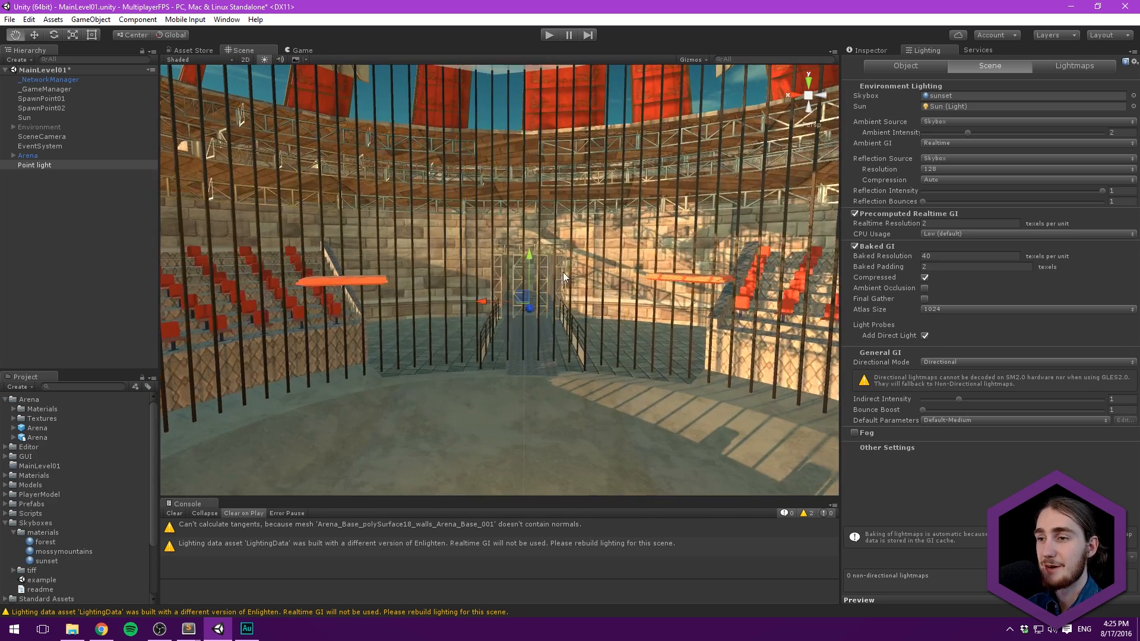
Step: Save the scene and rename the point light to ArenaCenterLight
key(ctrl+s)
click(35, 167)
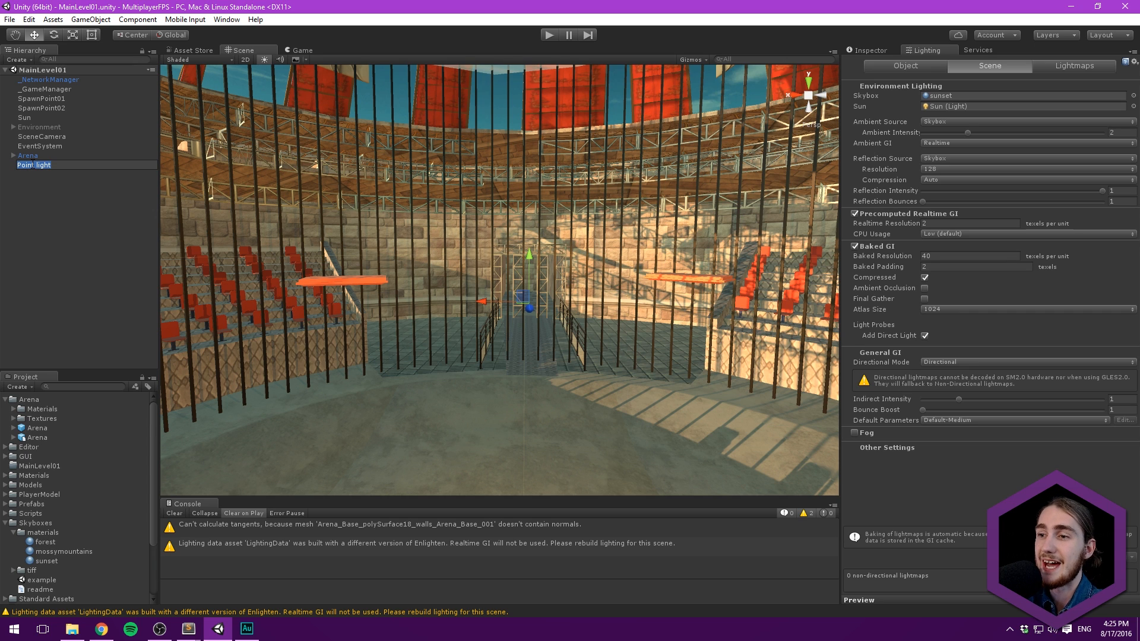
key(BackSpace)
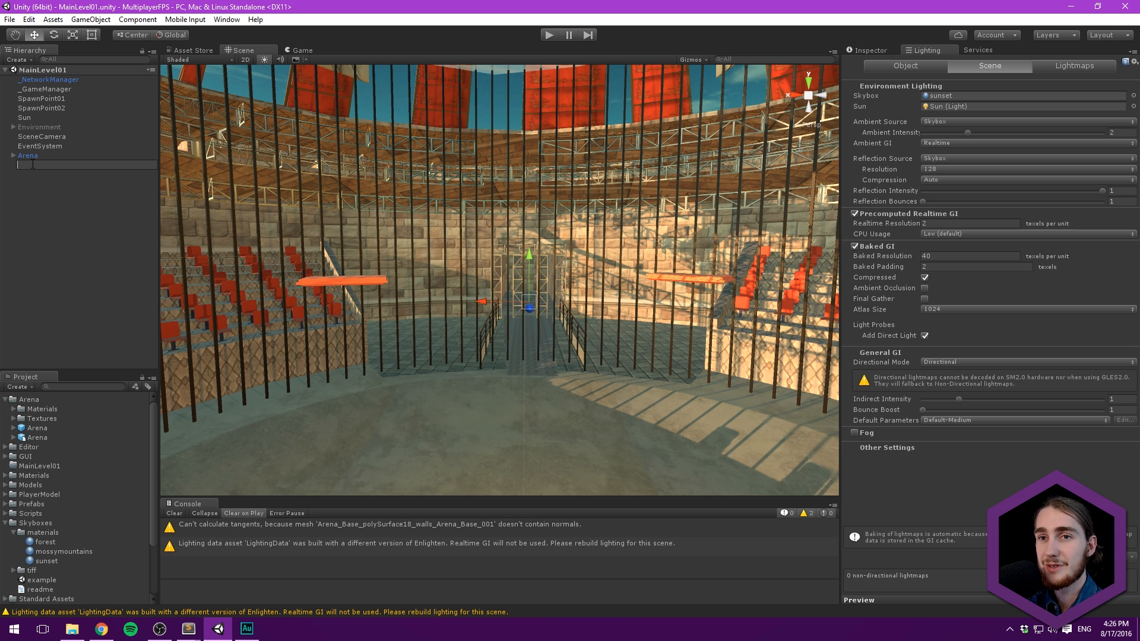
text(ArenaCente)
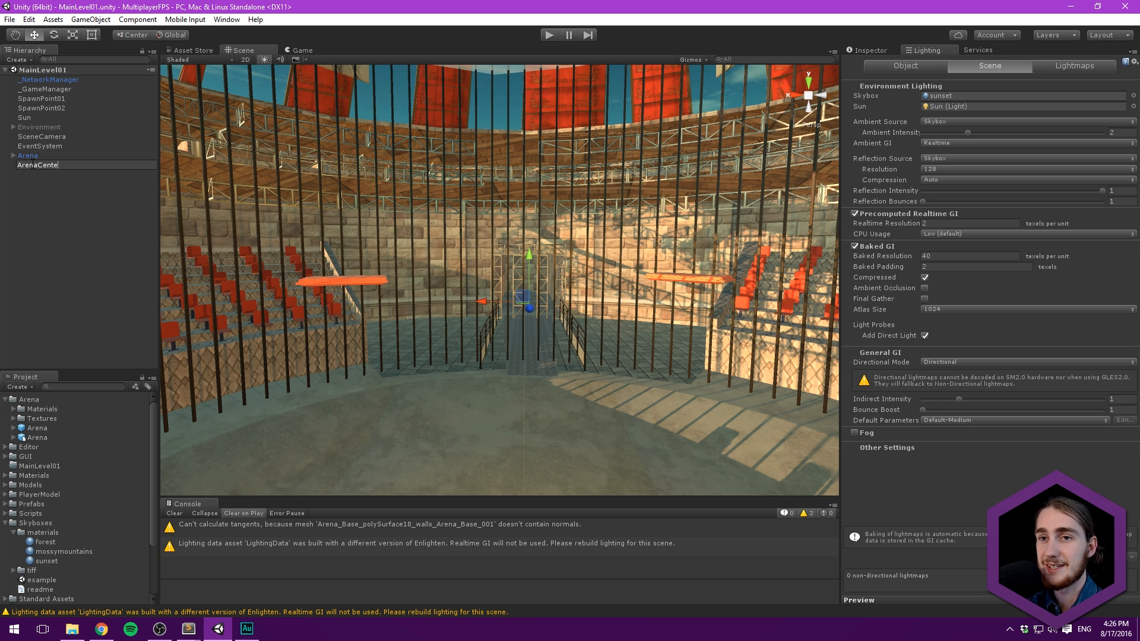
text(rLight)
key(Return)
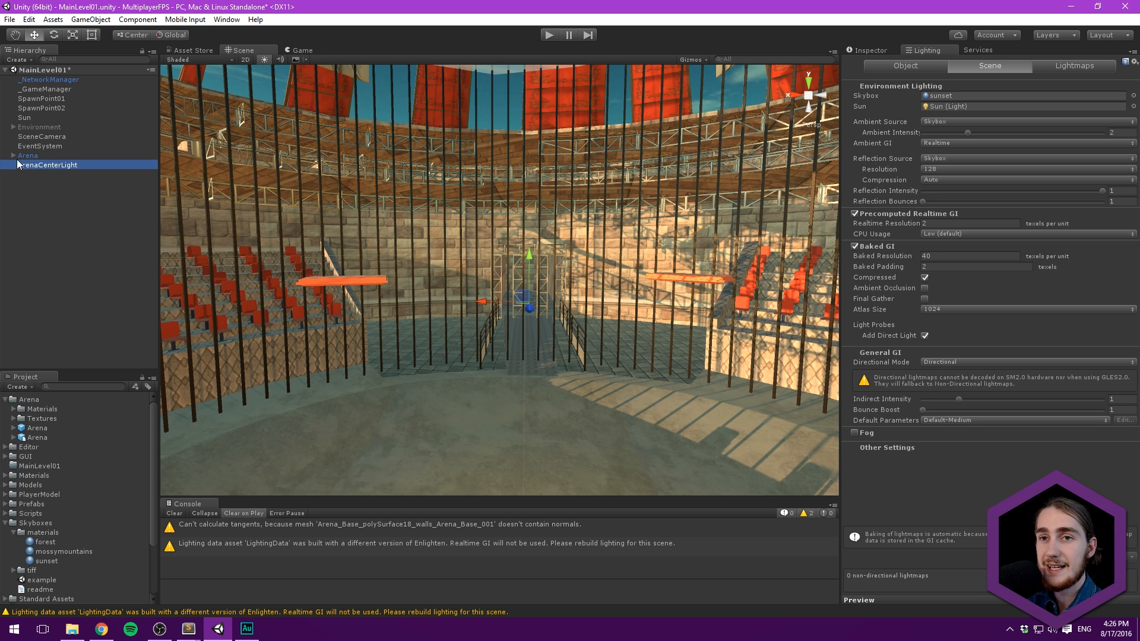
click(15, 157)
click(59, 171)
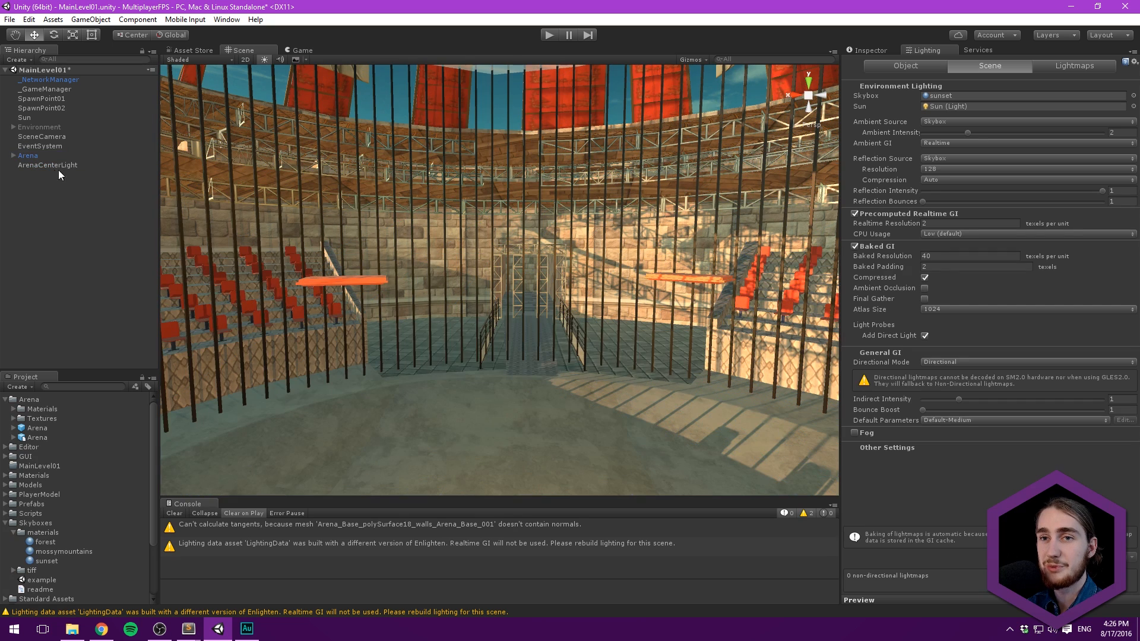
Step: Look through the Arena object's child parts in the hierarchy and save the scene
right_click(69, 205)
click(58, 199)
click(19, 162)
click(15, 157)
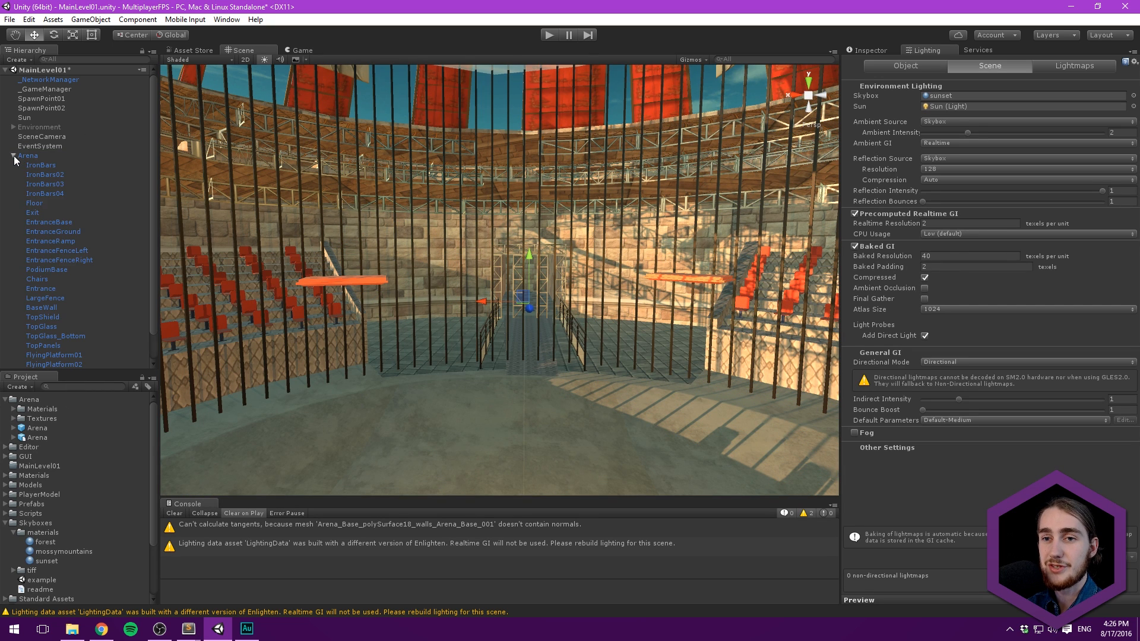
click(13, 155)
click(36, 428)
click(75, 208)
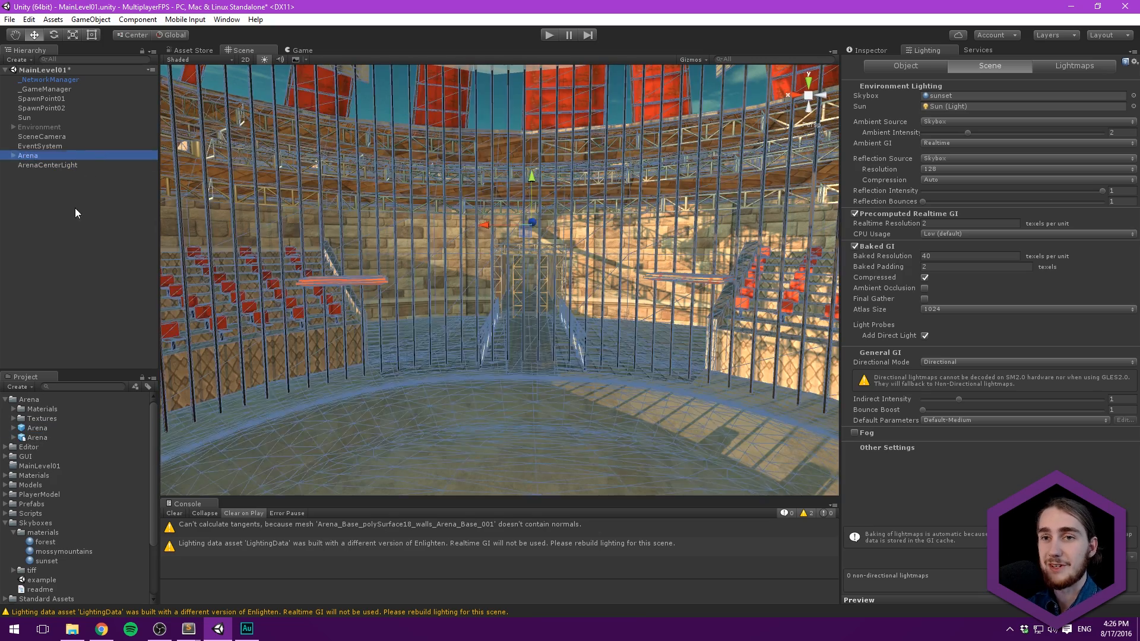
key(ctrl+s)
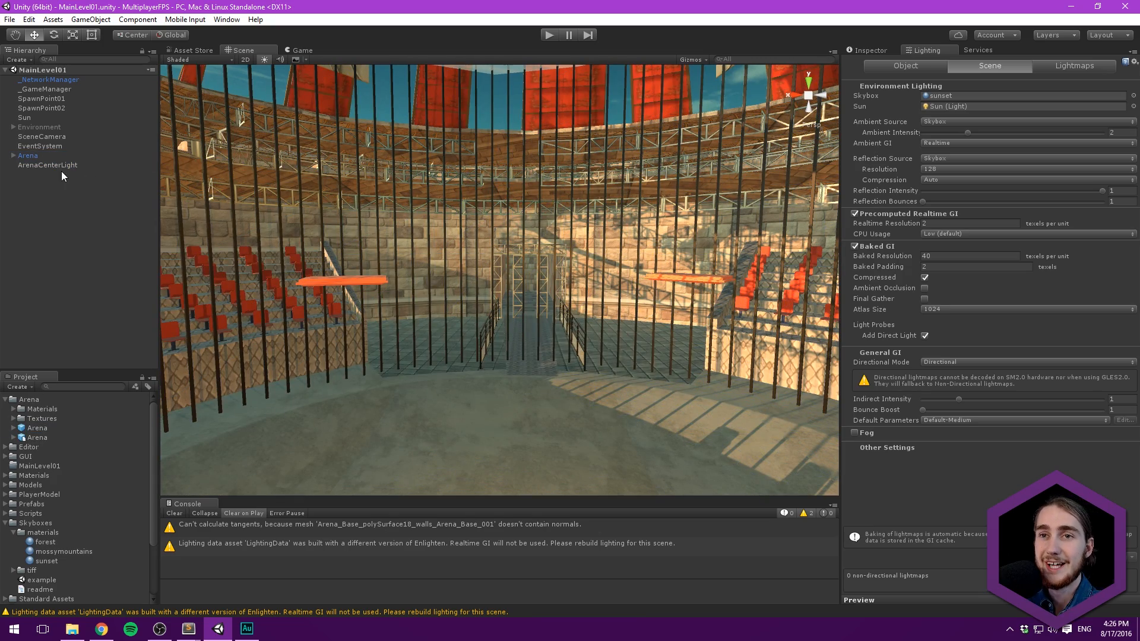
Step: Switch to the Import Arena to-do list in Sublime Text and select the "Set up flying platforms" item
alt+drag(280, 154, 379, 147)
scroll(377, 167, up, 3)
click(189, 629)
click(240, 604)
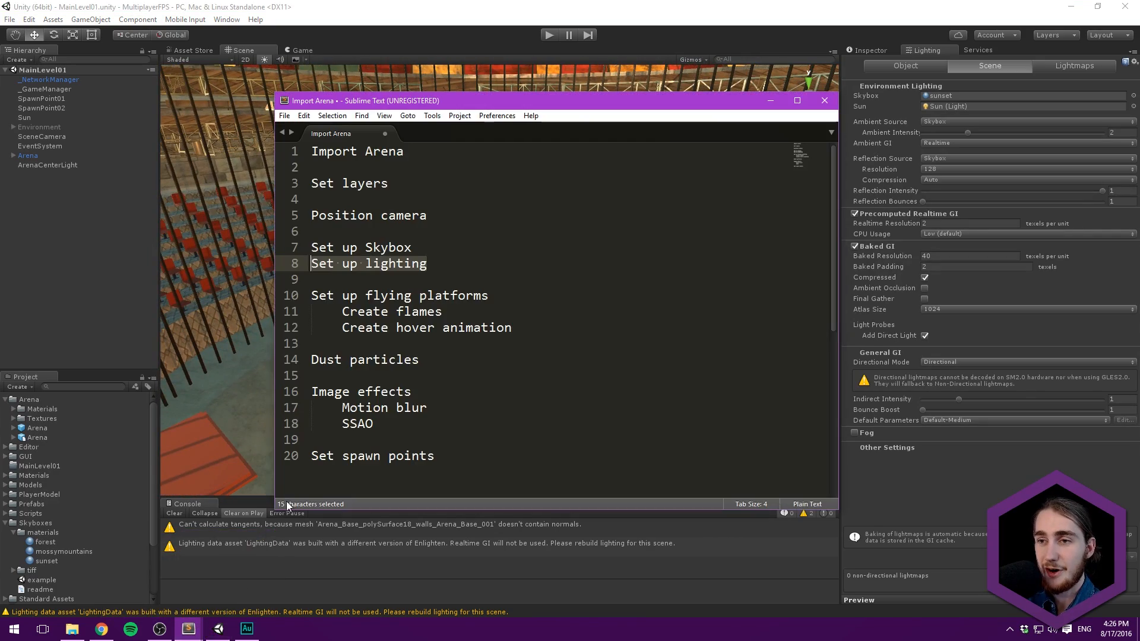
scroll(491, 260, down, 2)
drag(489, 199, 309, 196)
Step: Return to Unity and examine a flying platform, the seating and the shadows on the arena floor from several angles
alt+drag(209, 166, 328, 230)
scroll(339, 222, up, 3)
middle_drag(349, 205, 476, 330)
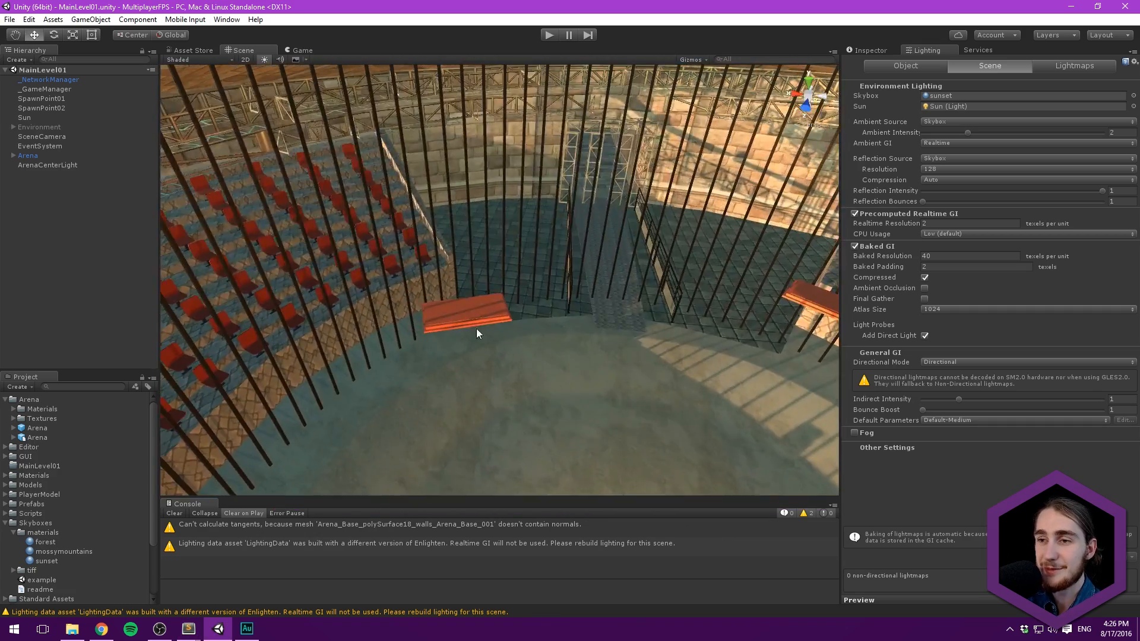
scroll(466, 320, up, 5)
middle_drag(434, 361, 456, 316)
alt+drag(455, 315, 457, 236)
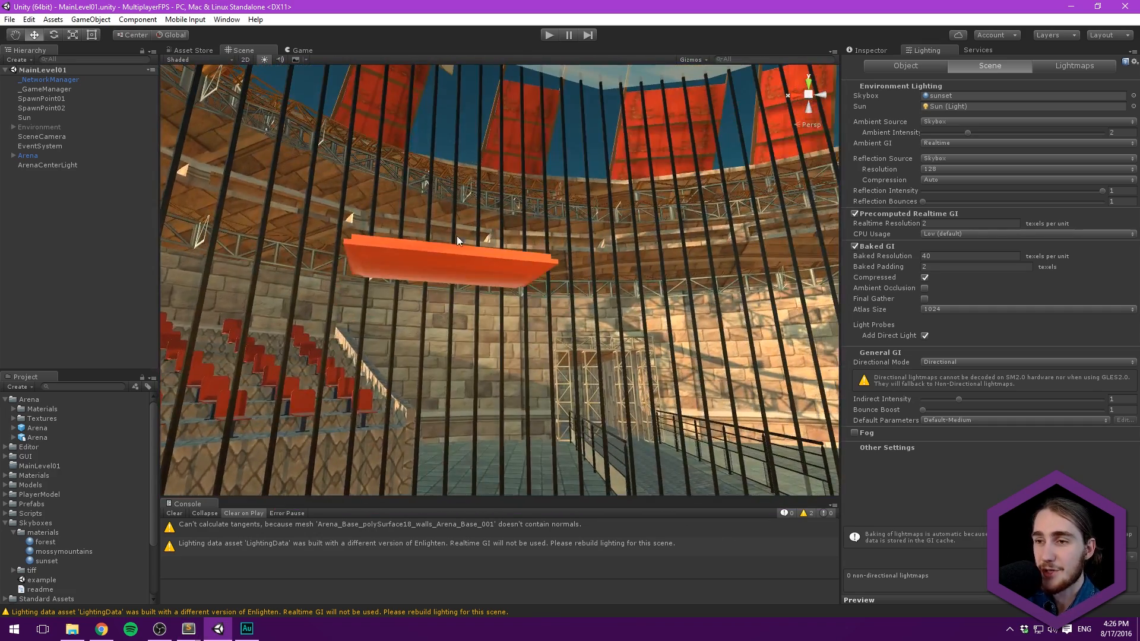
alt+drag(442, 284, 415, 252)
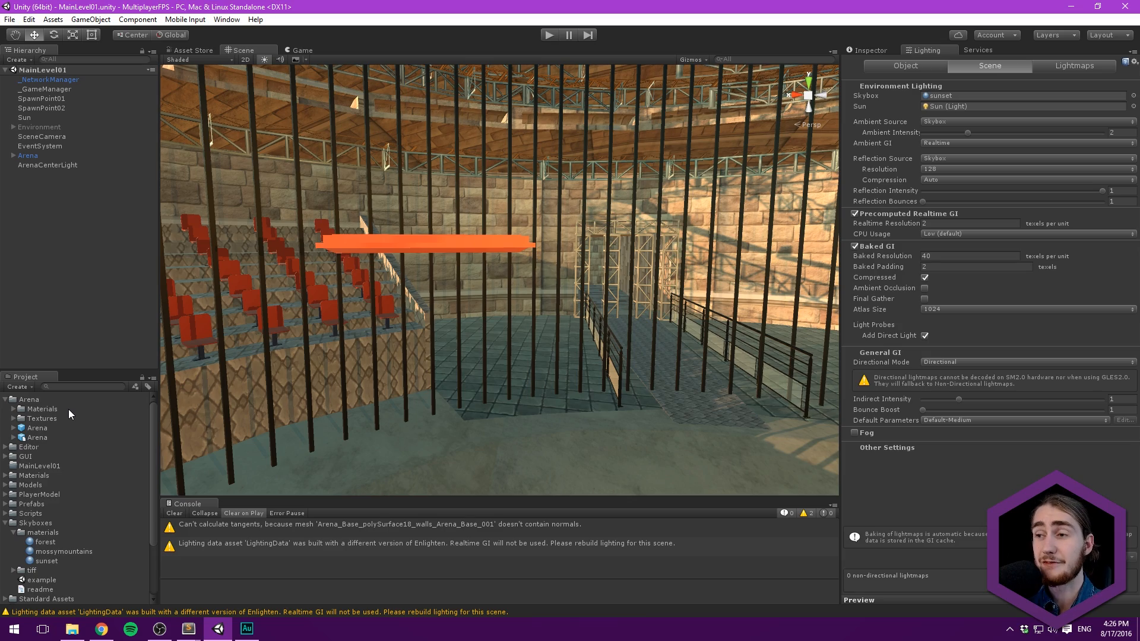
alt+drag(314, 324, 553, 309)
middle_drag(552, 309, 597, 250)
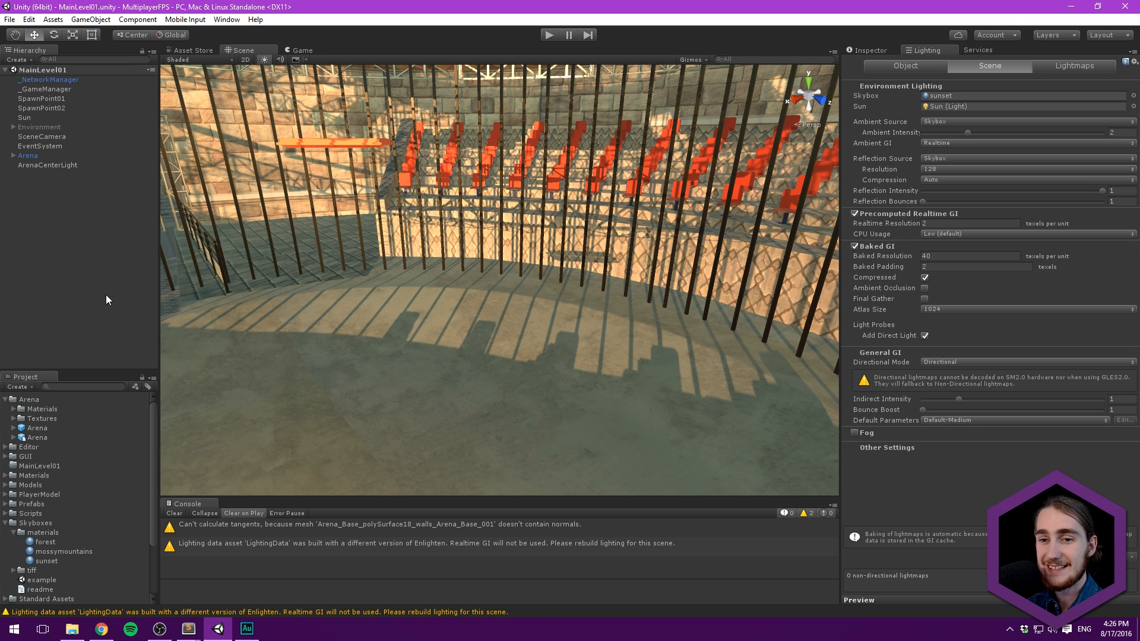
Step: Move the HostGame, JoinGame, PauseMenu and RoomListItem scripts into the Scripts folder and the RoomListItem prefab into Prefabs
click(6, 523)
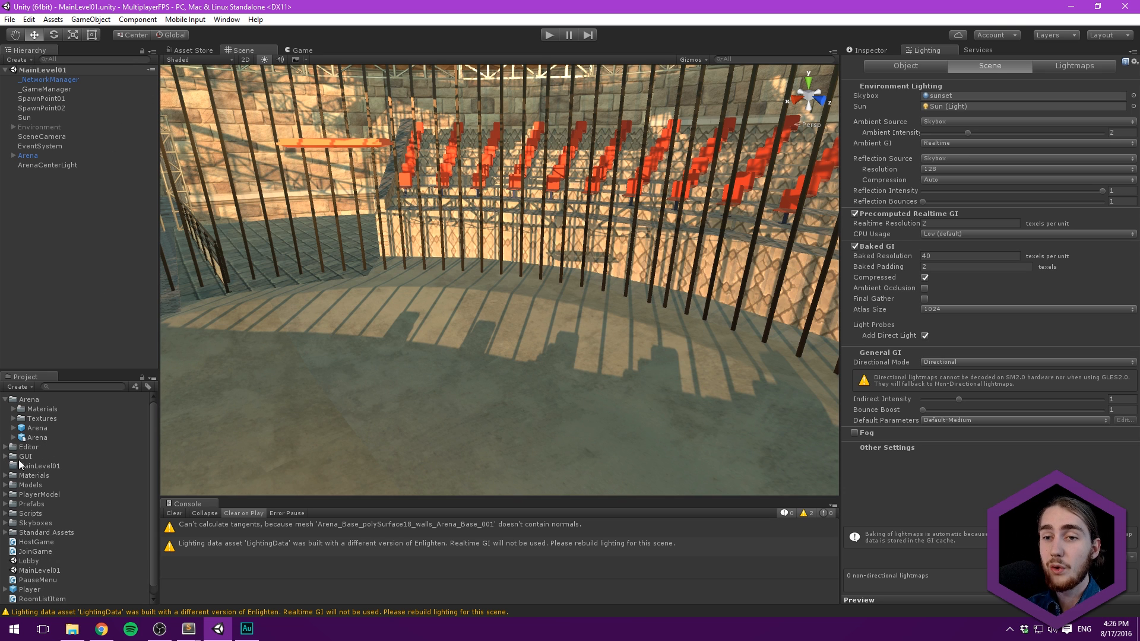
click(6, 400)
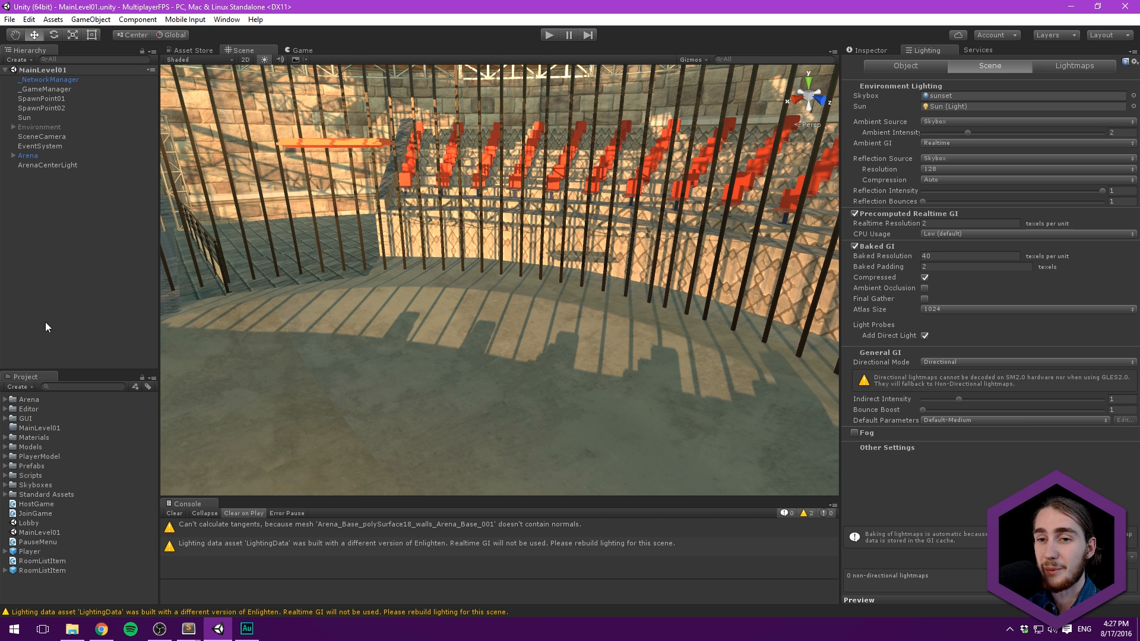
click(48, 505)
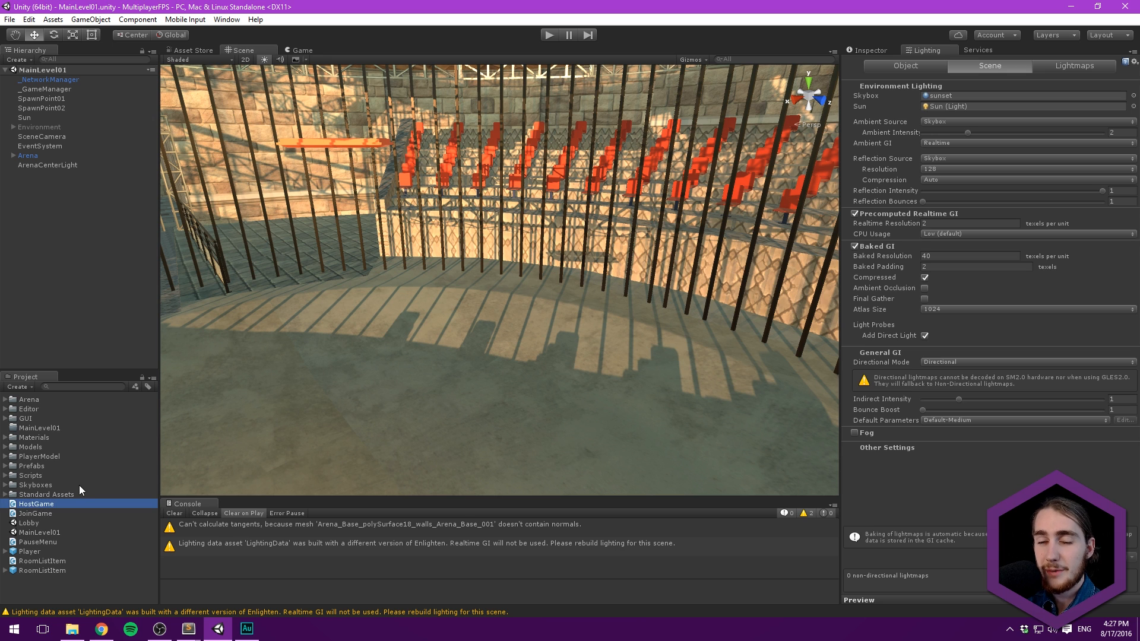
ctrl+click(38, 514)
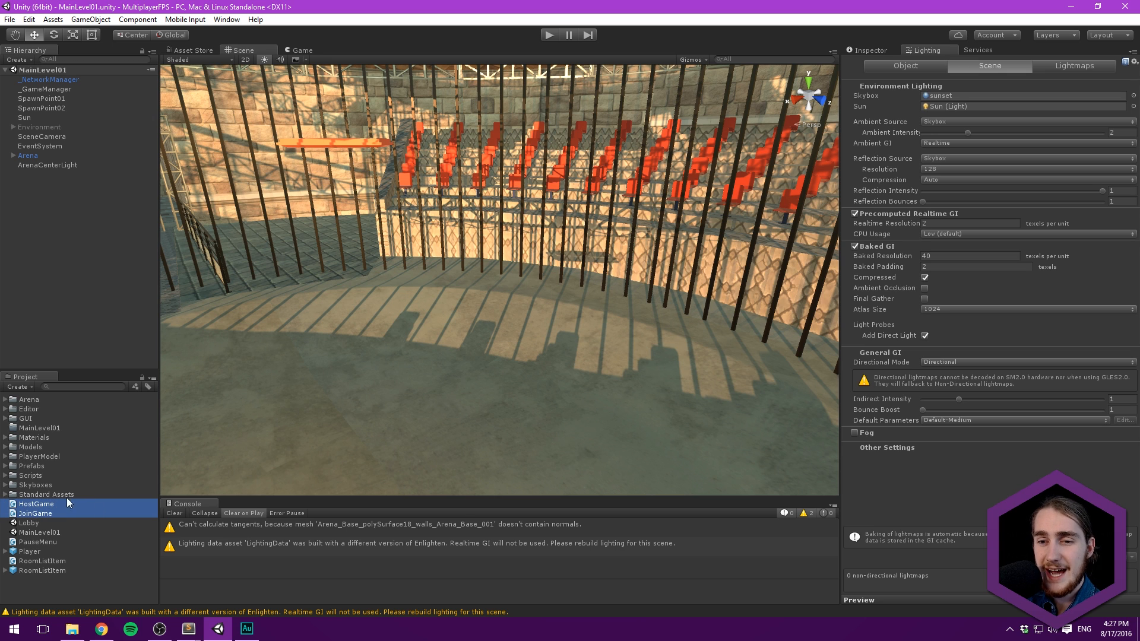
ctrl+click(48, 542)
ctrl+click(13, 561)
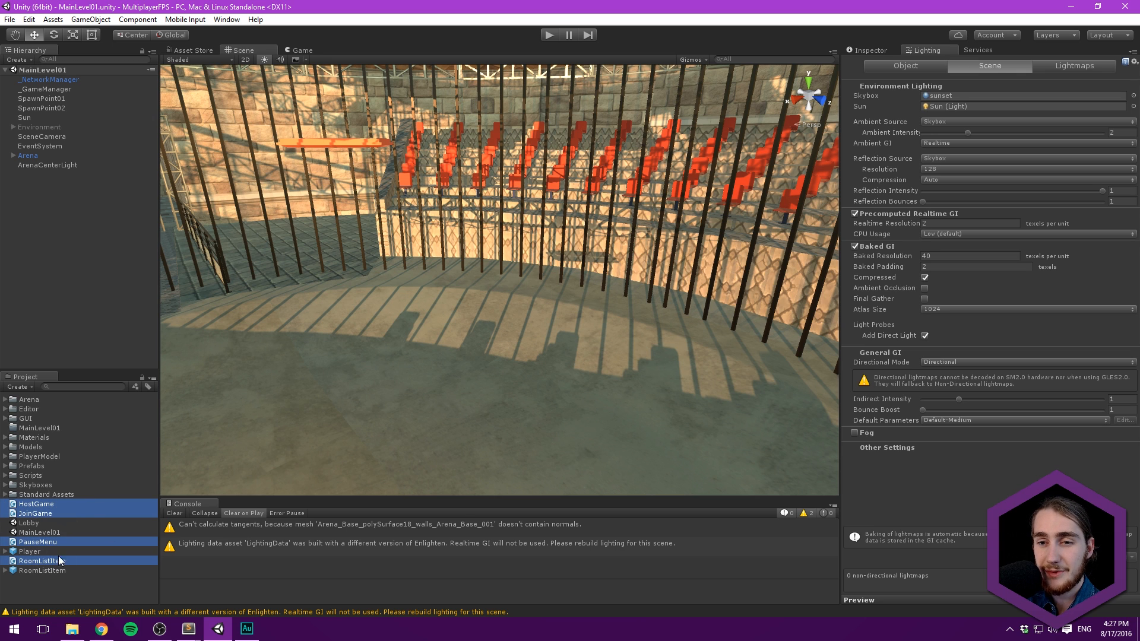
drag(4, 476, 24, 475)
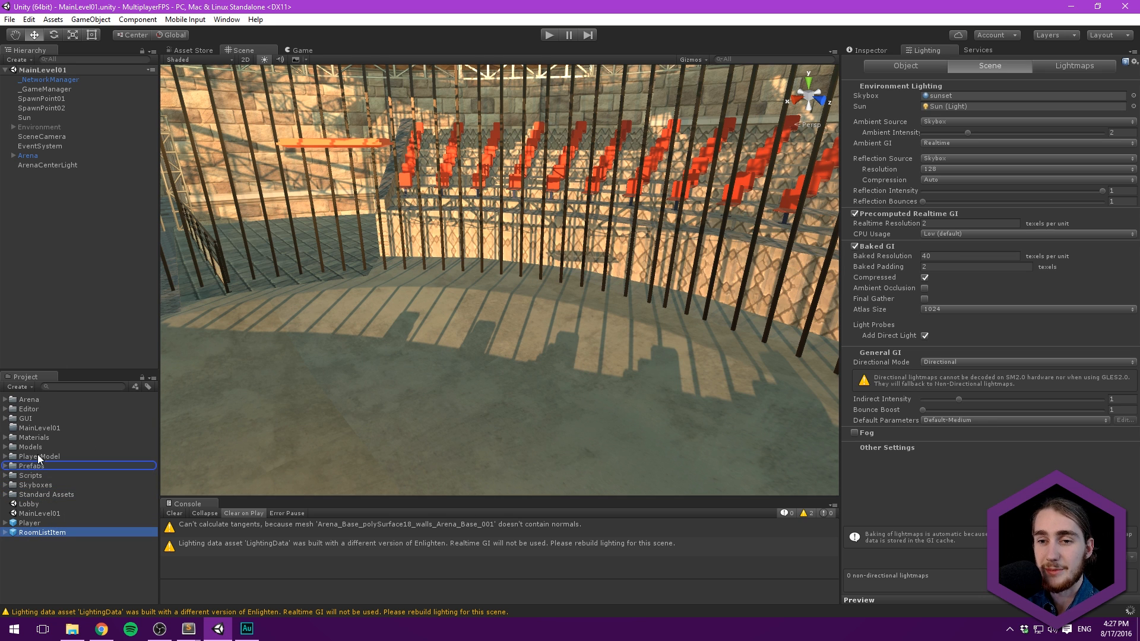
drag(59, 456, 59, 459)
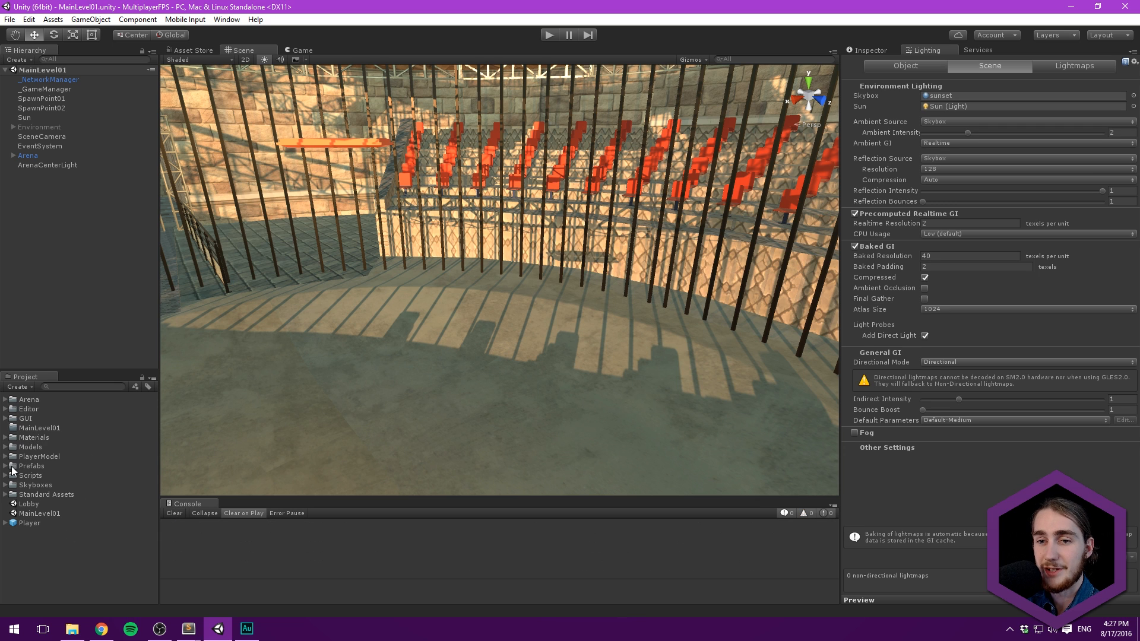
Step: Delete the MainLevel01 folder from the project assets
click(56, 429)
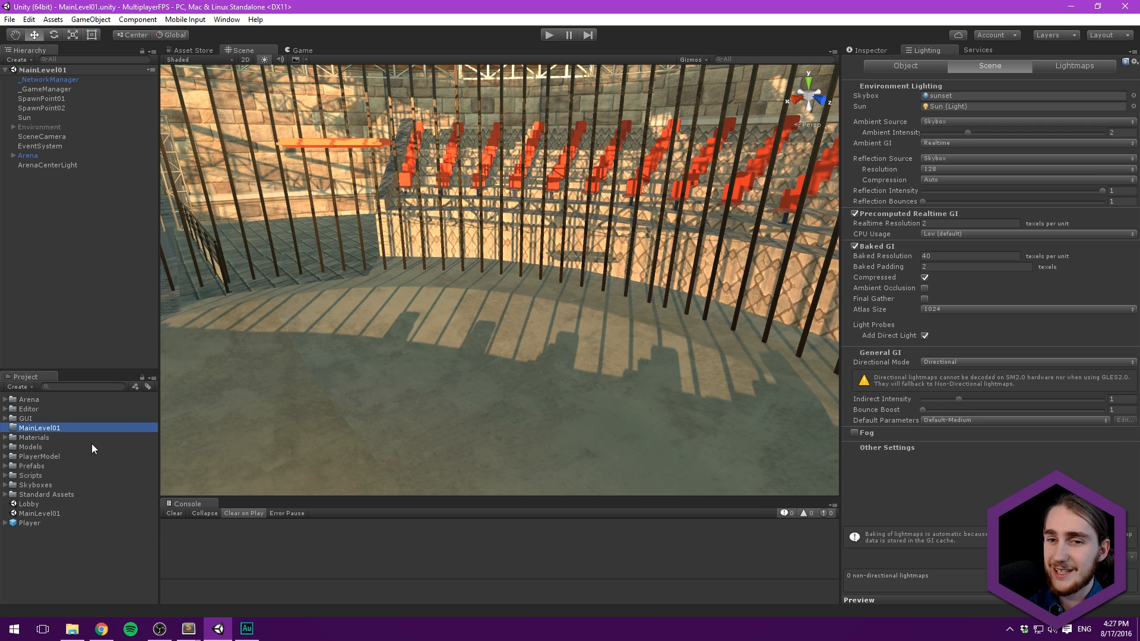
key(Delete)
key(Return)
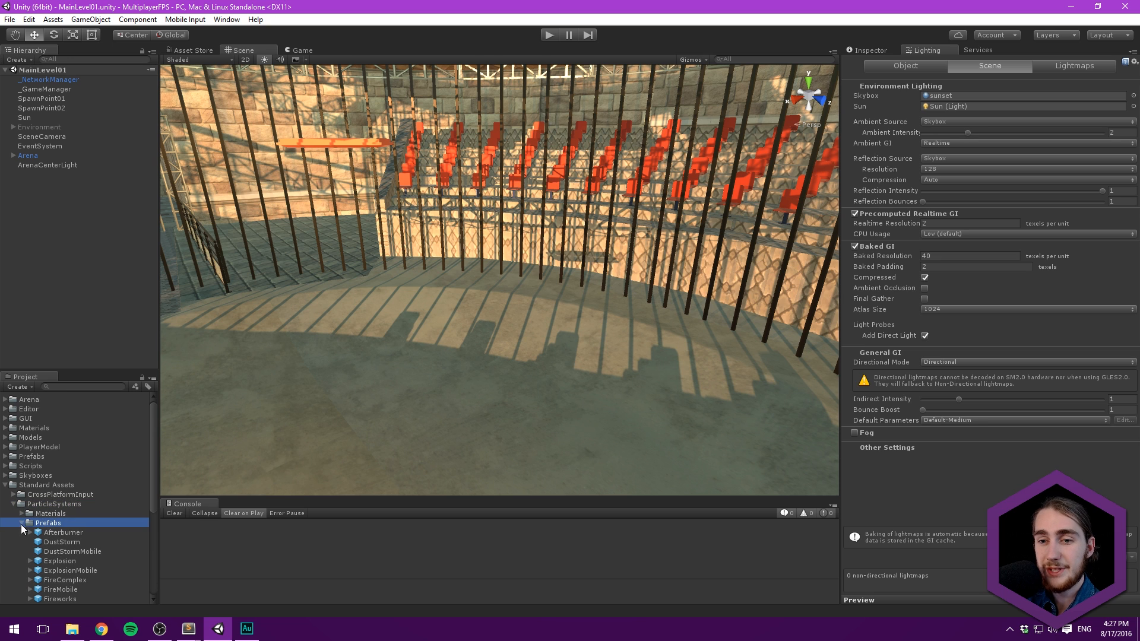
Step: Locate the FireComplex prefab among the Standard Assets particle system prefabs
click(22, 524)
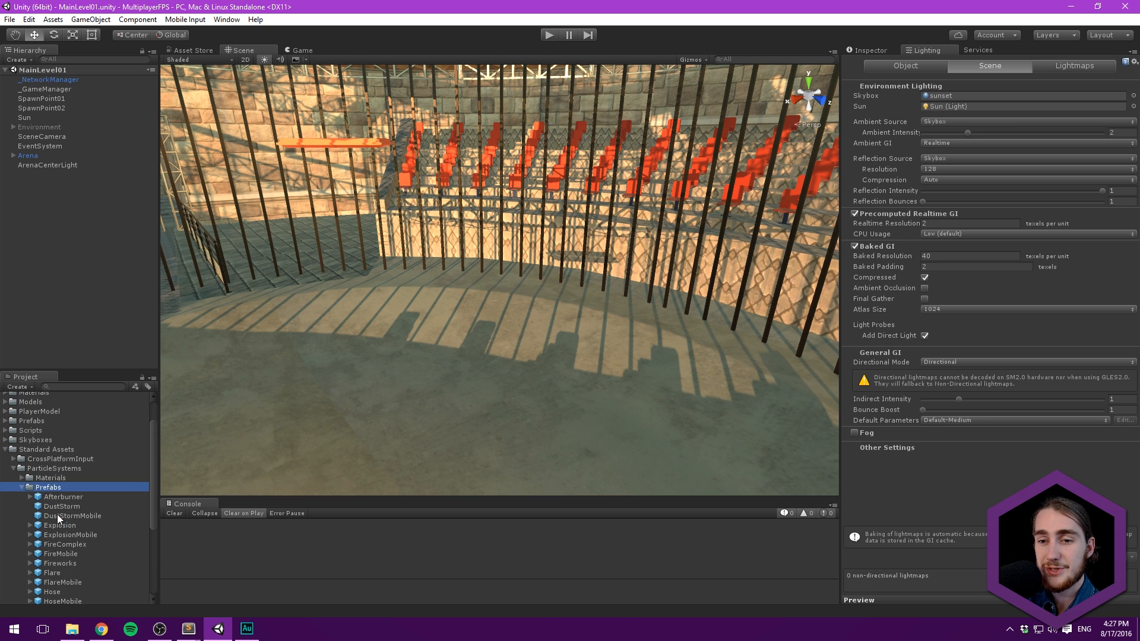
click(67, 545)
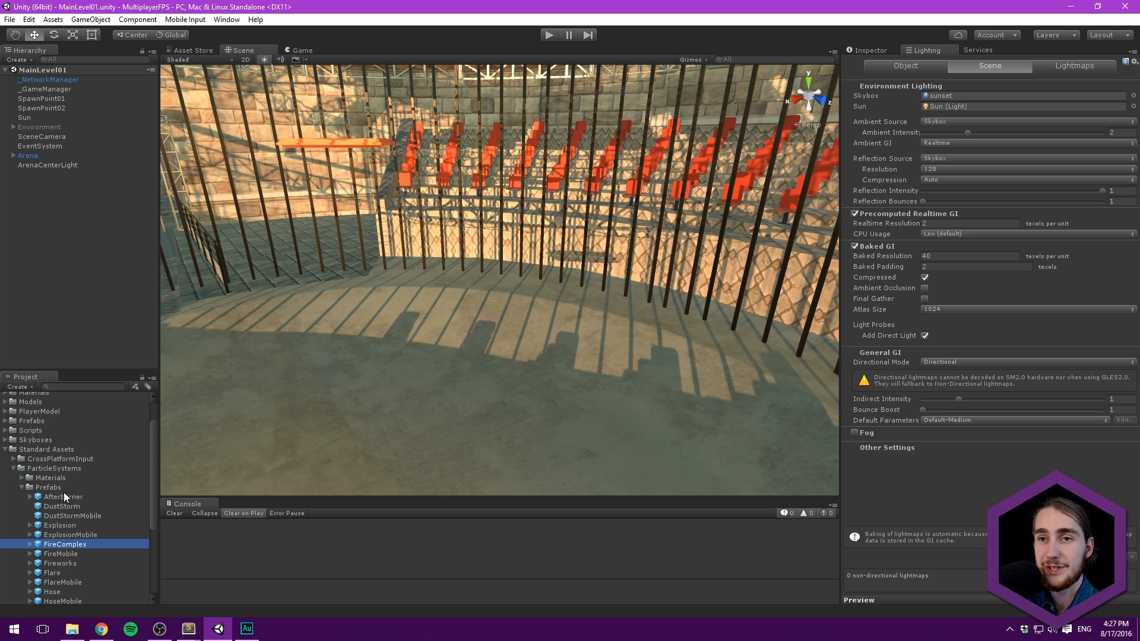
scroll(75, 449, down, 1)
scroll(81, 462, up, 2)
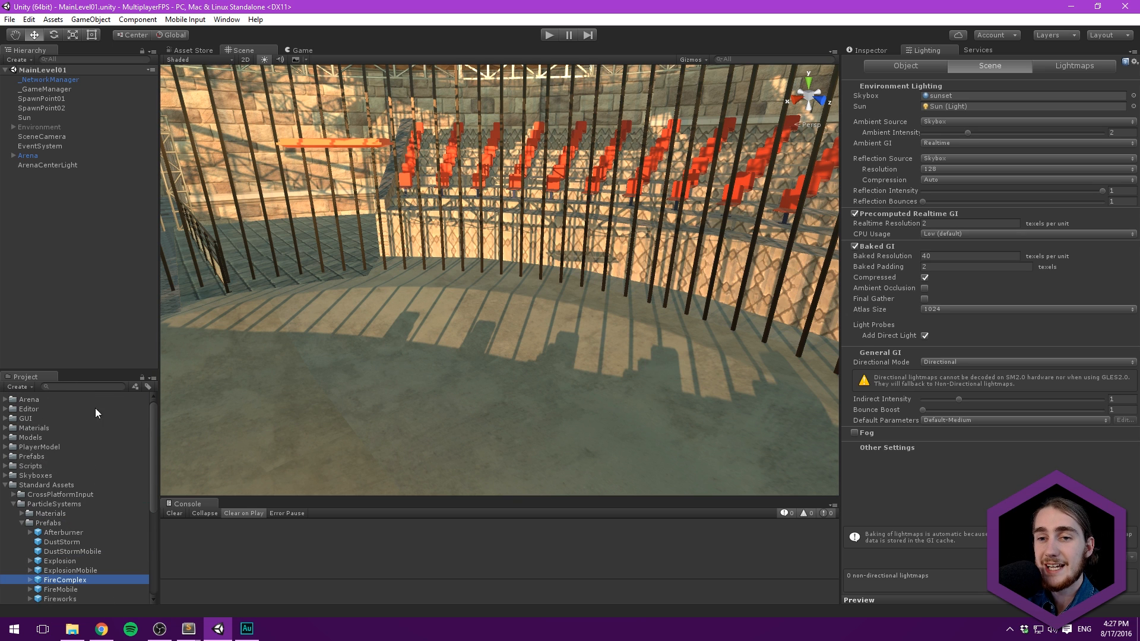
Step: Check the importable asset packages for ParticleSystems and look into the project's own Prefabs folder
right_click(49, 397)
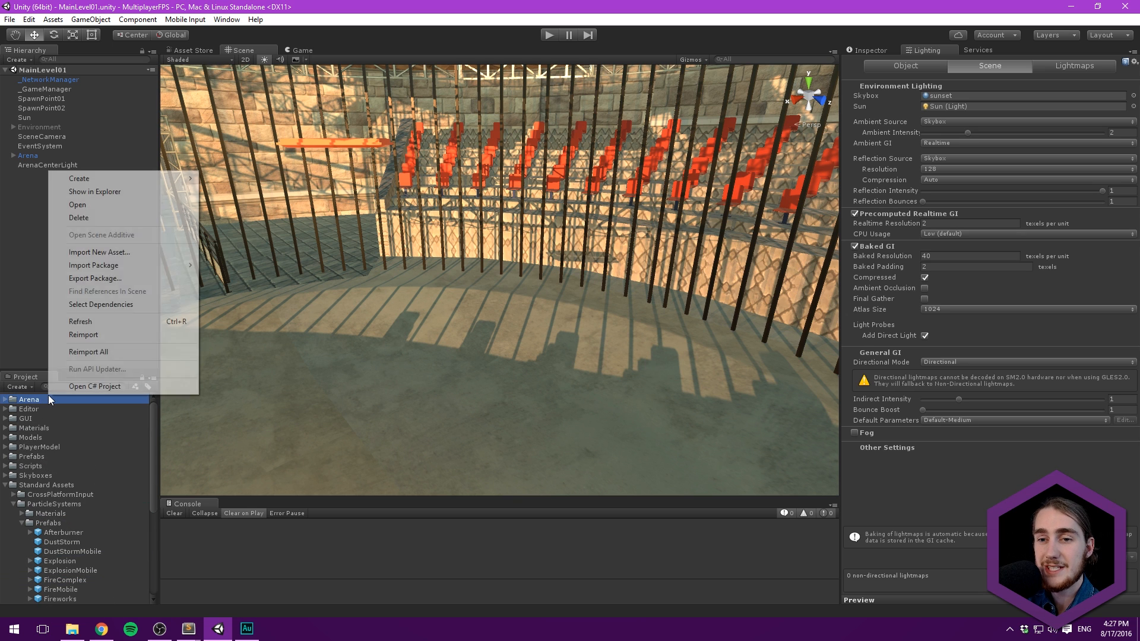
click(6, 485)
right_click(39, 458)
mouse_move(145, 432)
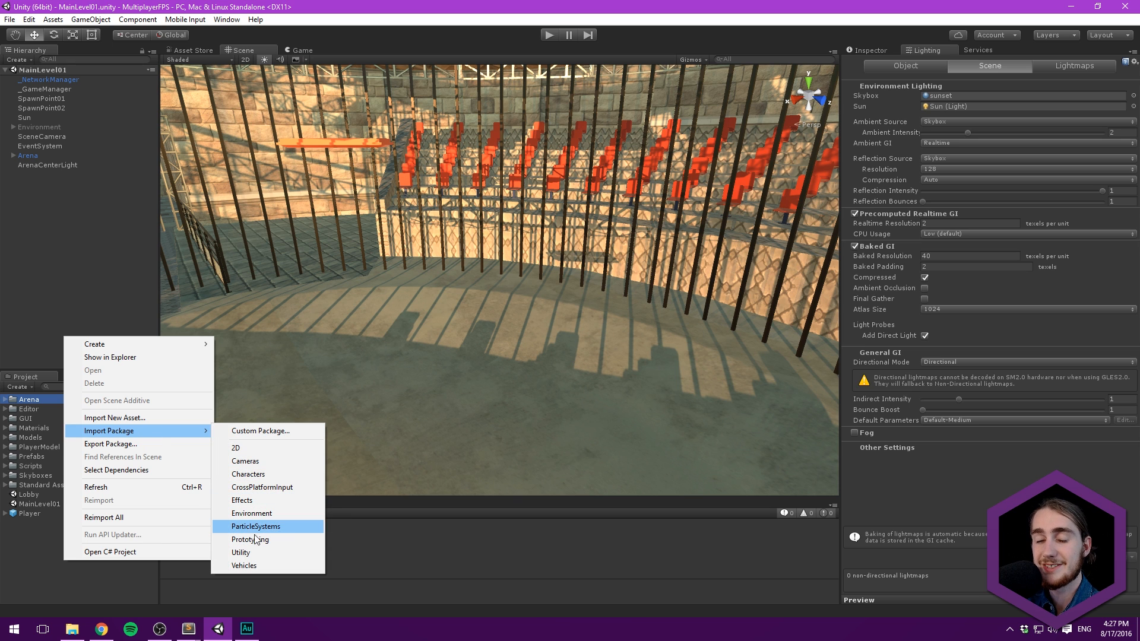
click(24, 528)
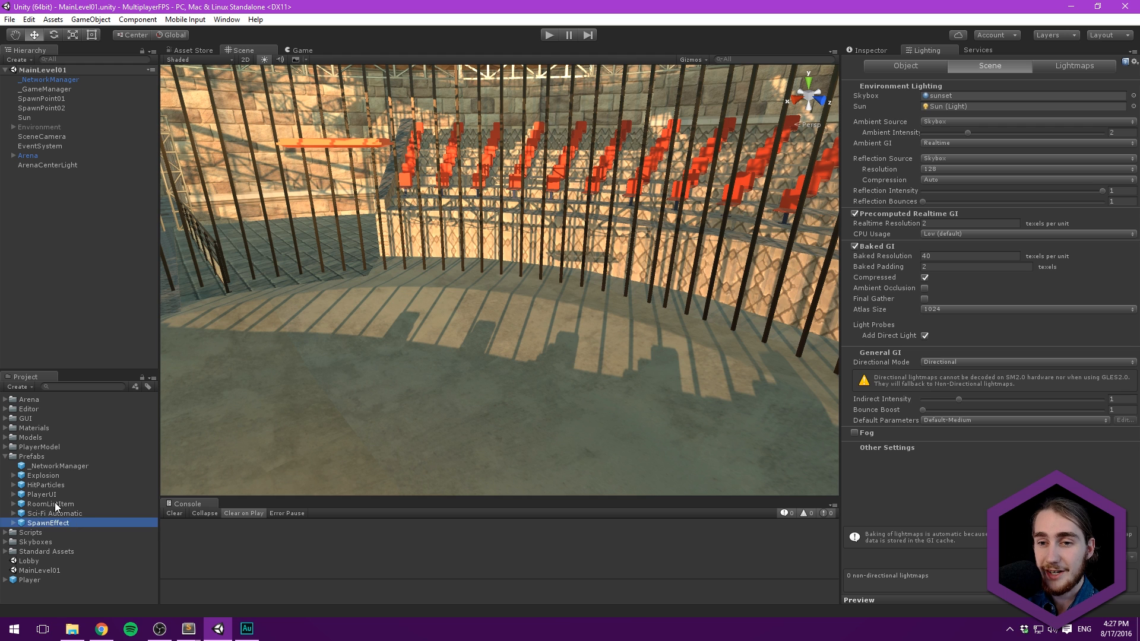
click(6, 457)
Step: Add the FireComplex prefab from the Standard Assets particle systems to the scene and frame it
click(5, 485)
scroll(66, 514, down, 3)
click(76, 473)
drag(79, 404, 53, 278)
drag(80, 195, 83, 196)
key(f)
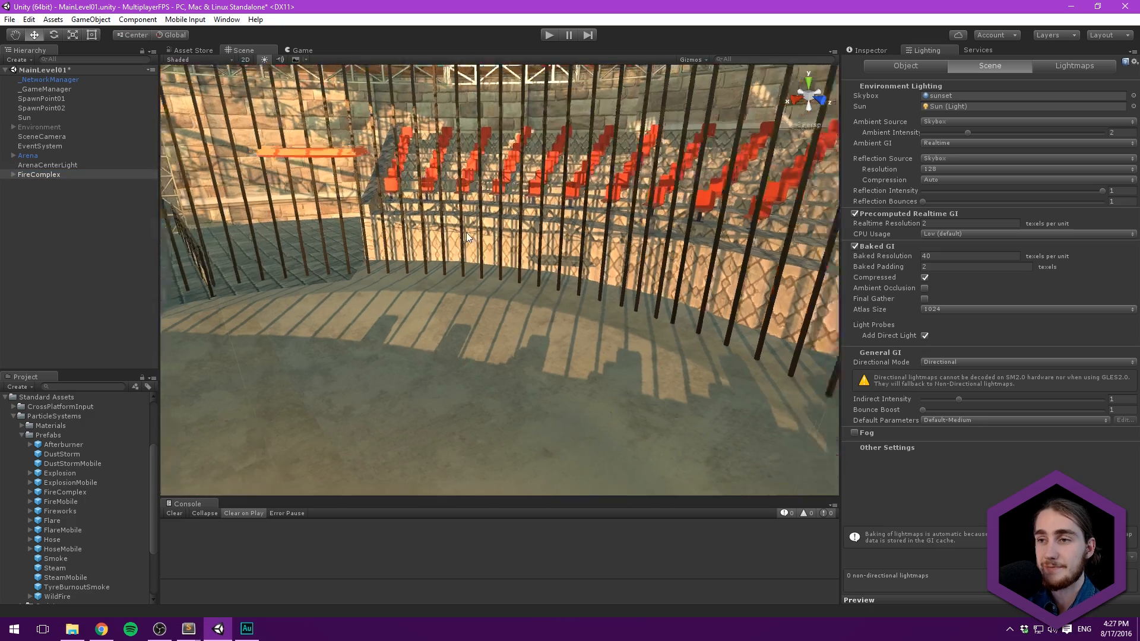
Step: Reset FireComplex's transform so it sits at position 0, 0, 0 in the arena
click(870, 50)
right_click(903, 95)
click(918, 102)
scroll(600, 217, down, 10)
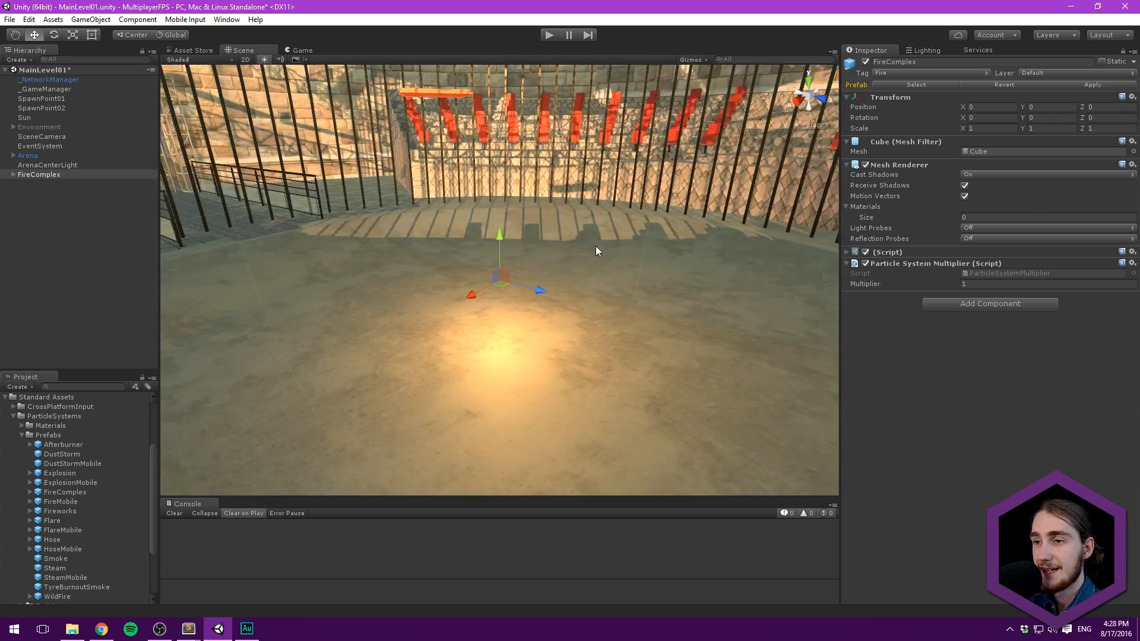
alt+drag(596, 251, 501, 215)
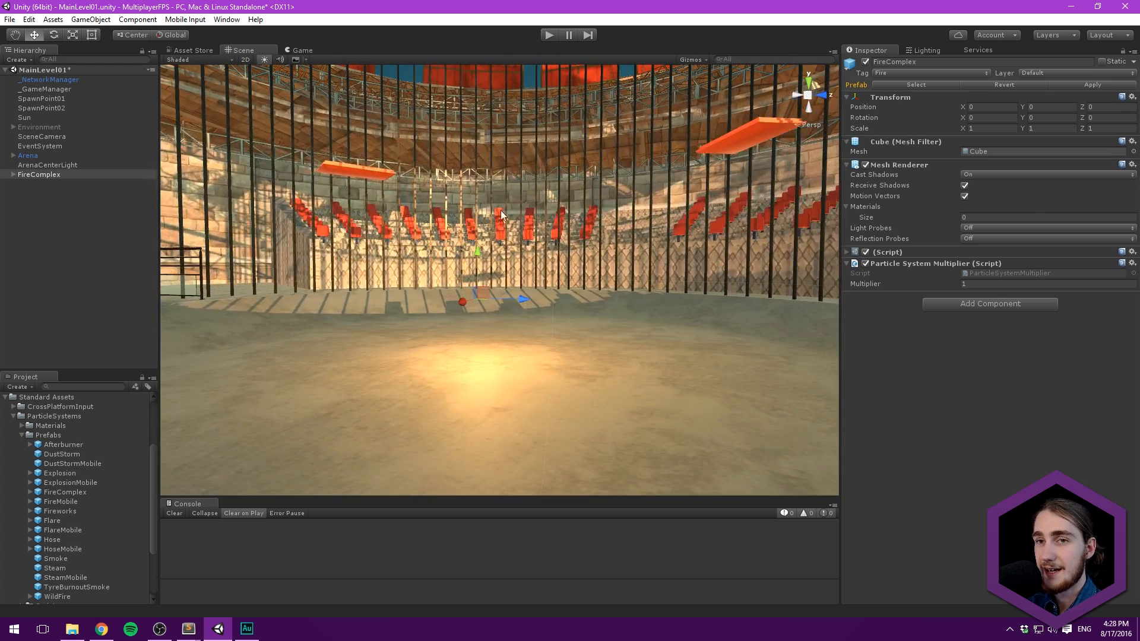
Step: Remove the component with the missing script from FireComplex
click(896, 254)
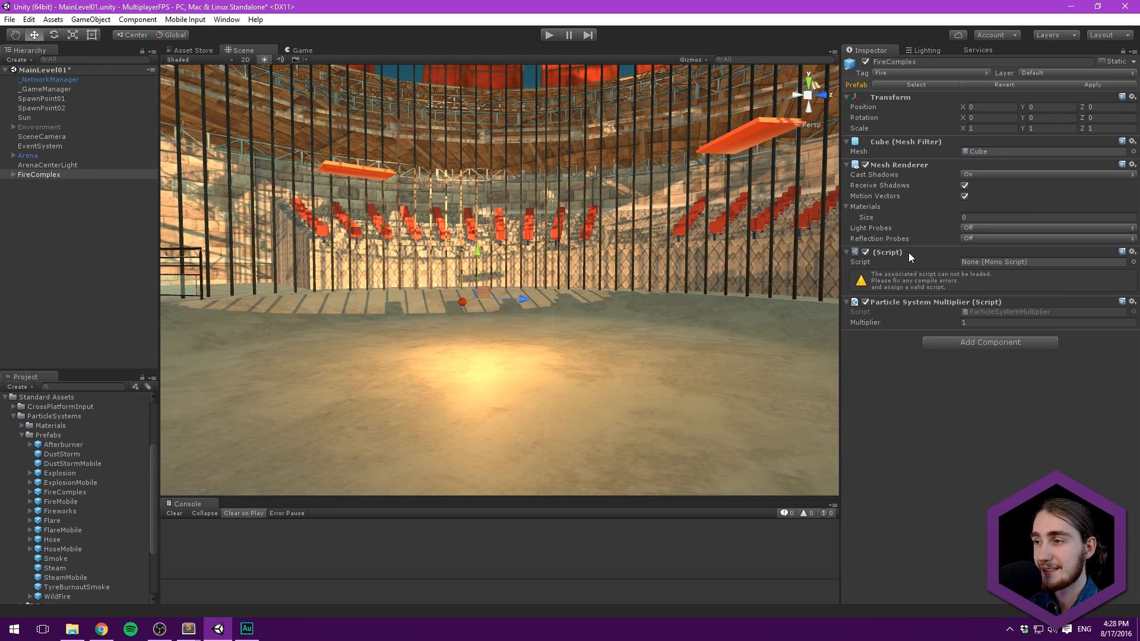
click(1127, 255)
click(1132, 264)
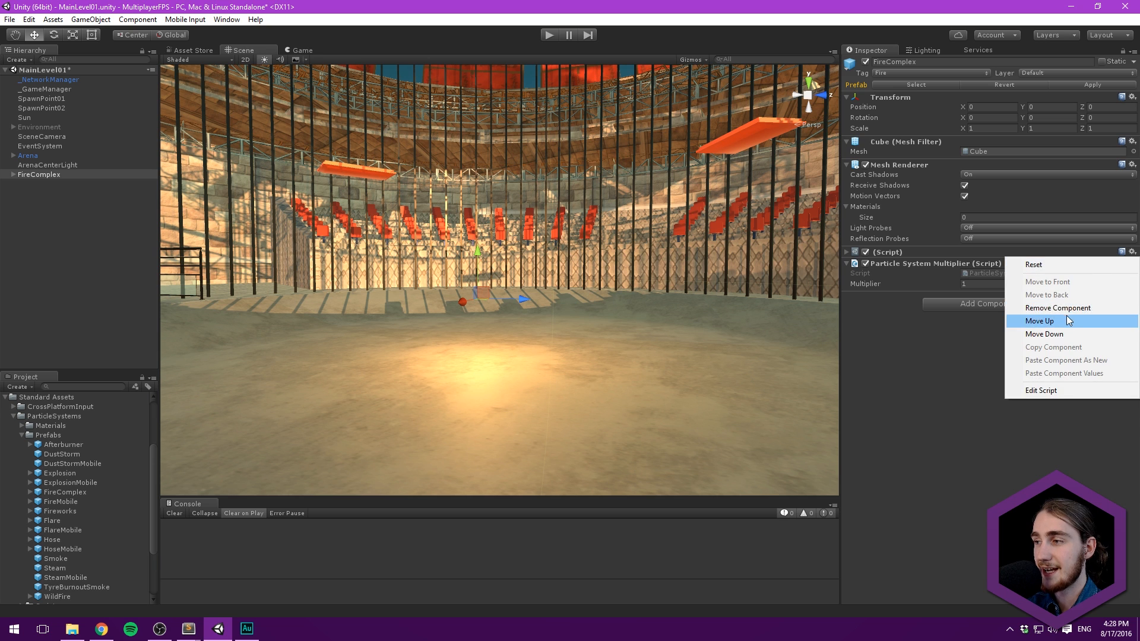
click(1063, 308)
alt+drag(626, 208, 838, 244)
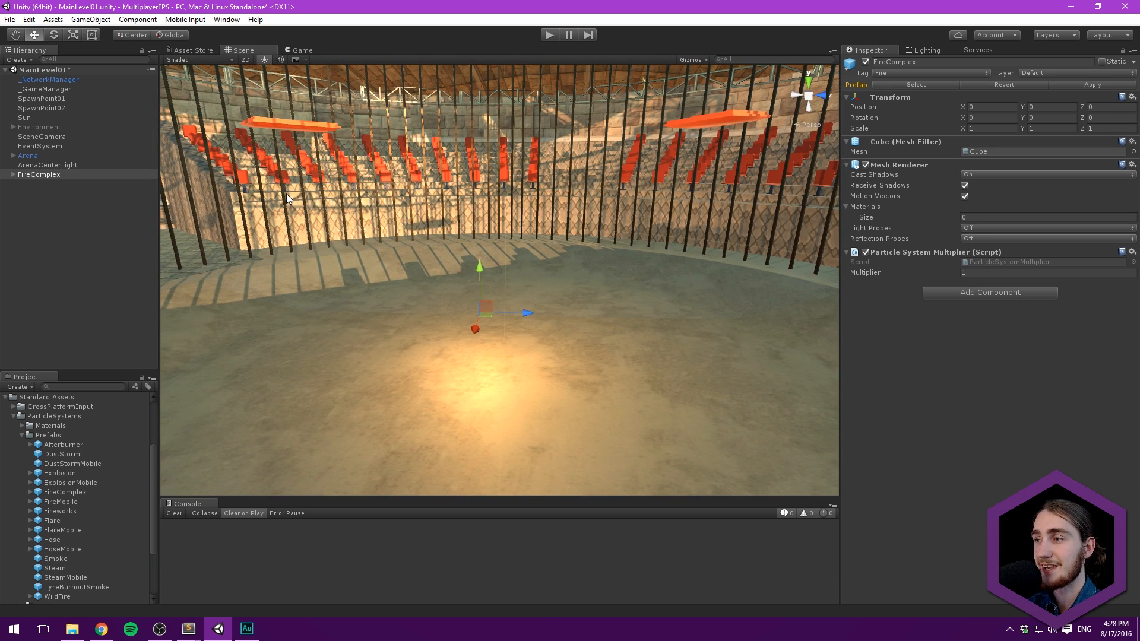
Step: Examine FireComplex's child objects one by one, from the Fire particle system to the Light
click(13, 175)
click(44, 190)
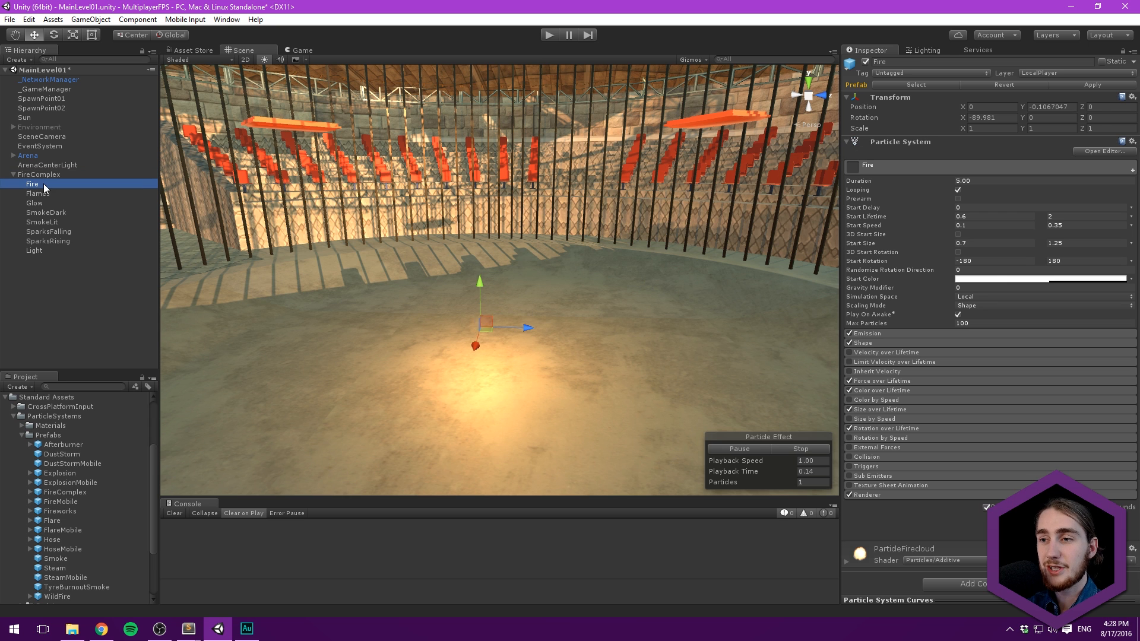
key(Down)
key(Down)
key(Down)
key(Down)
key(Down)
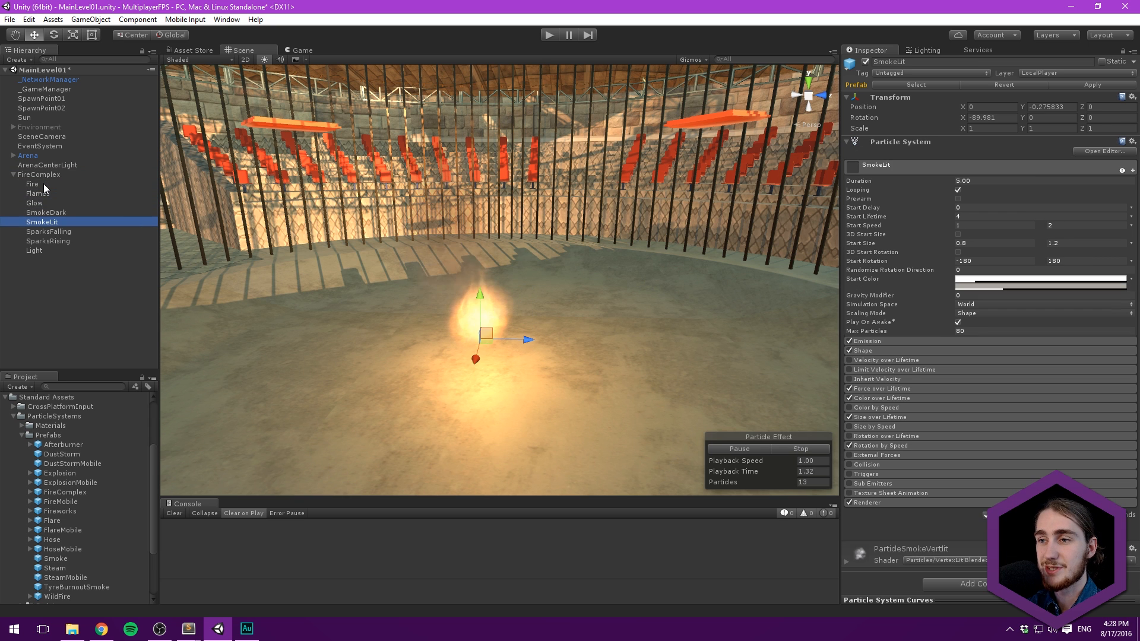
key(Down)
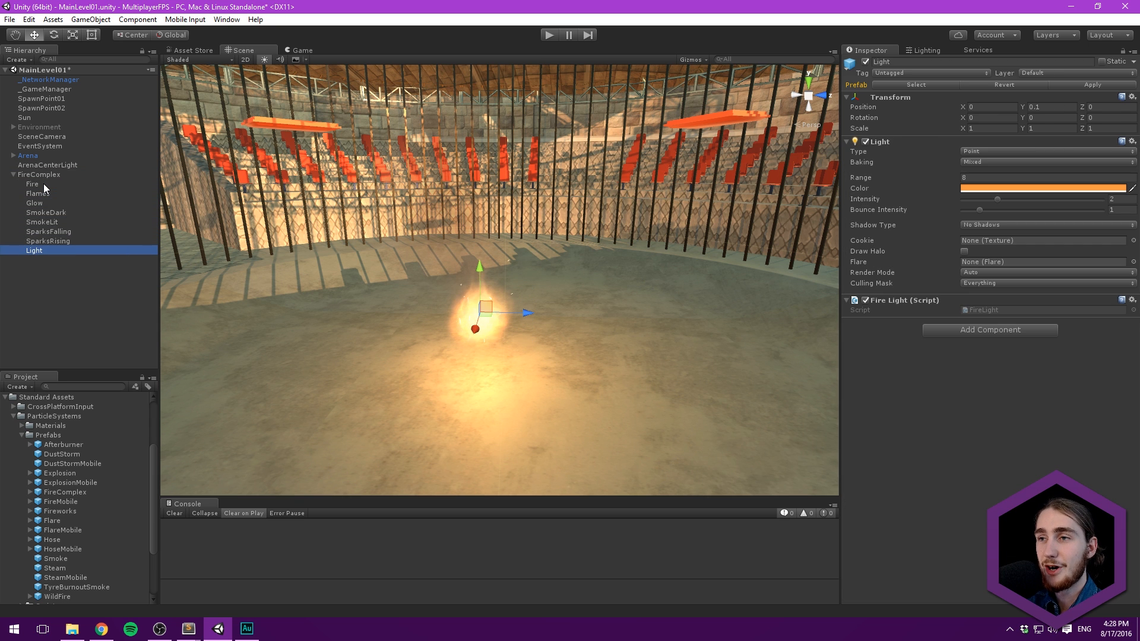
Step: Run the game and examine the burning FireComplex effect in the Scene view from different angles
click(549, 35)
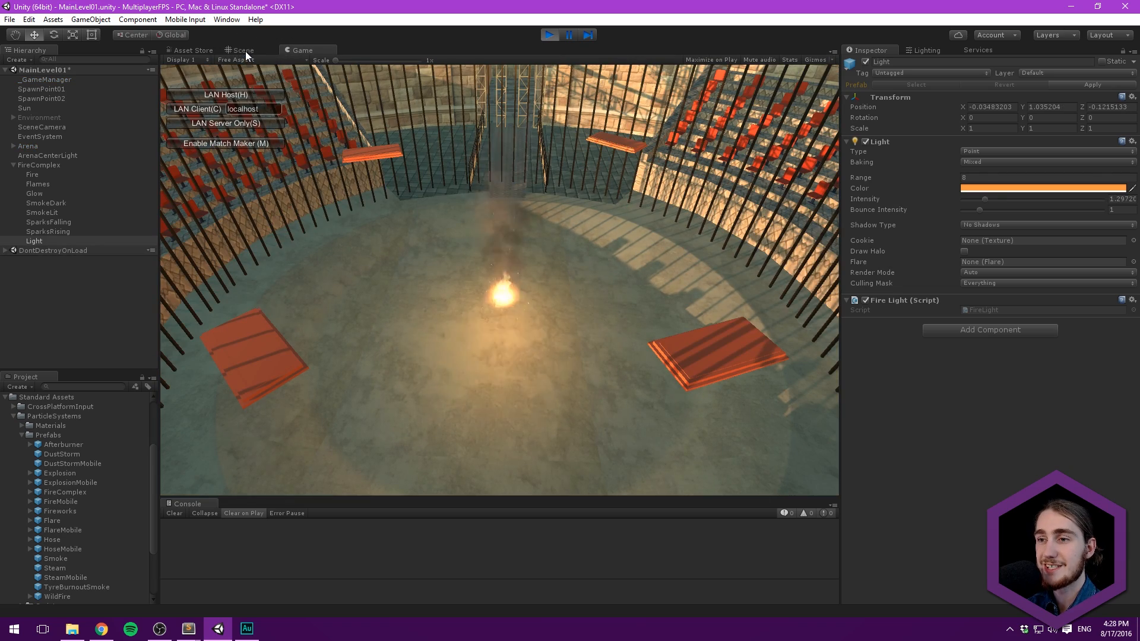
click(242, 50)
right_drag(454, 184, 454, 215)
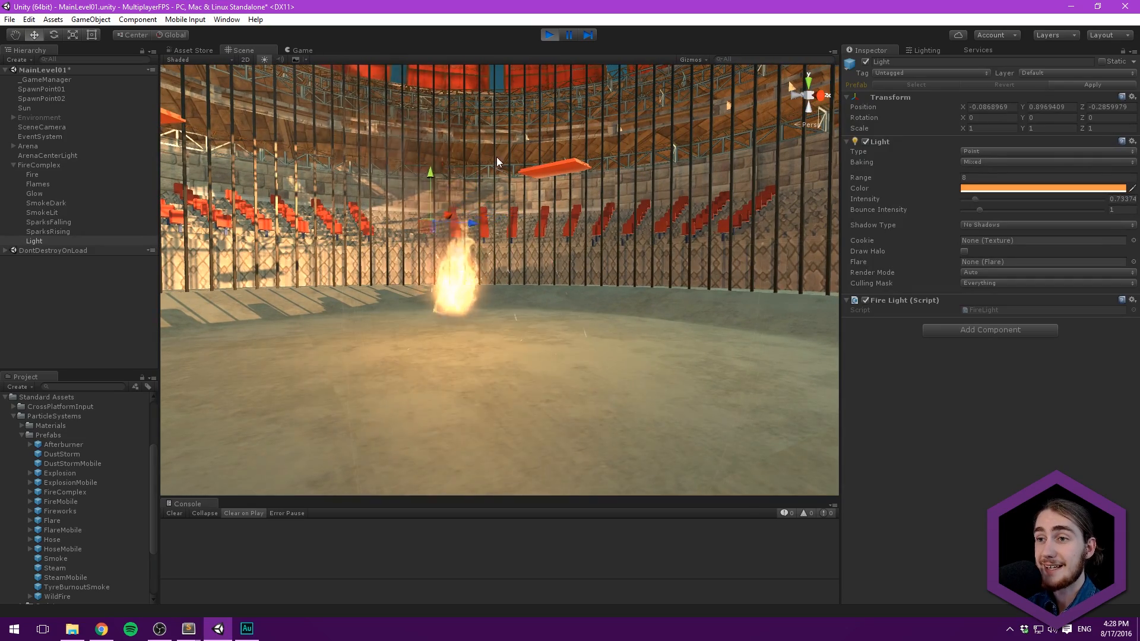
right_drag(462, 222, 611, 208)
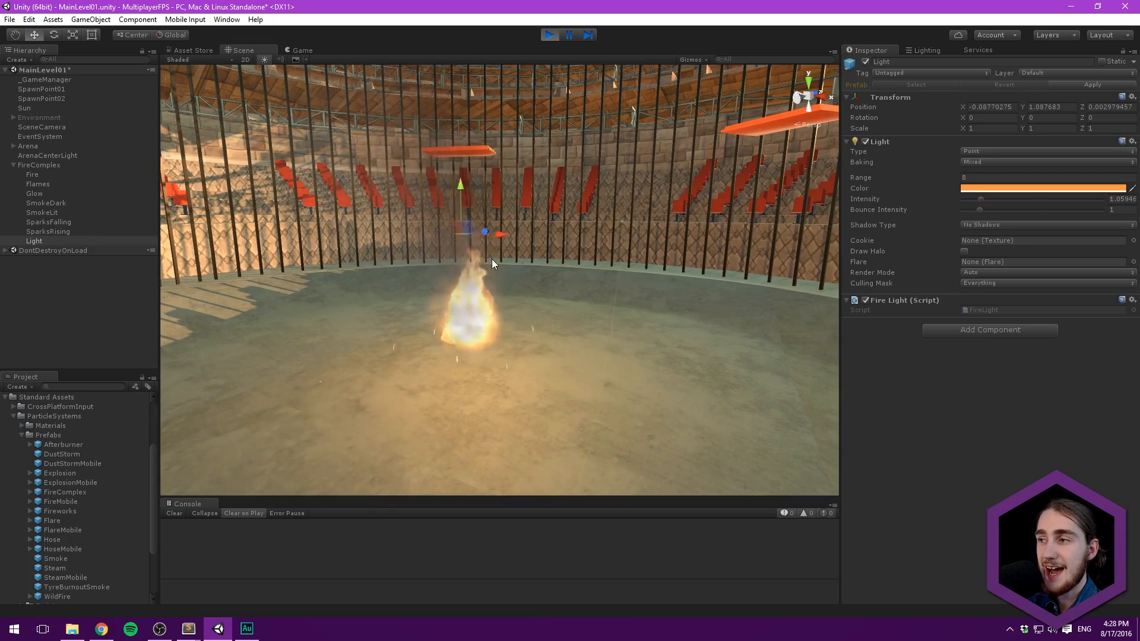
Step: Stop the game, set the range of FireComplex's Light to 10 and check its colour
right_drag(416, 259, 538, 119)
click(550, 34)
alt+drag(562, 146, 595, 134)
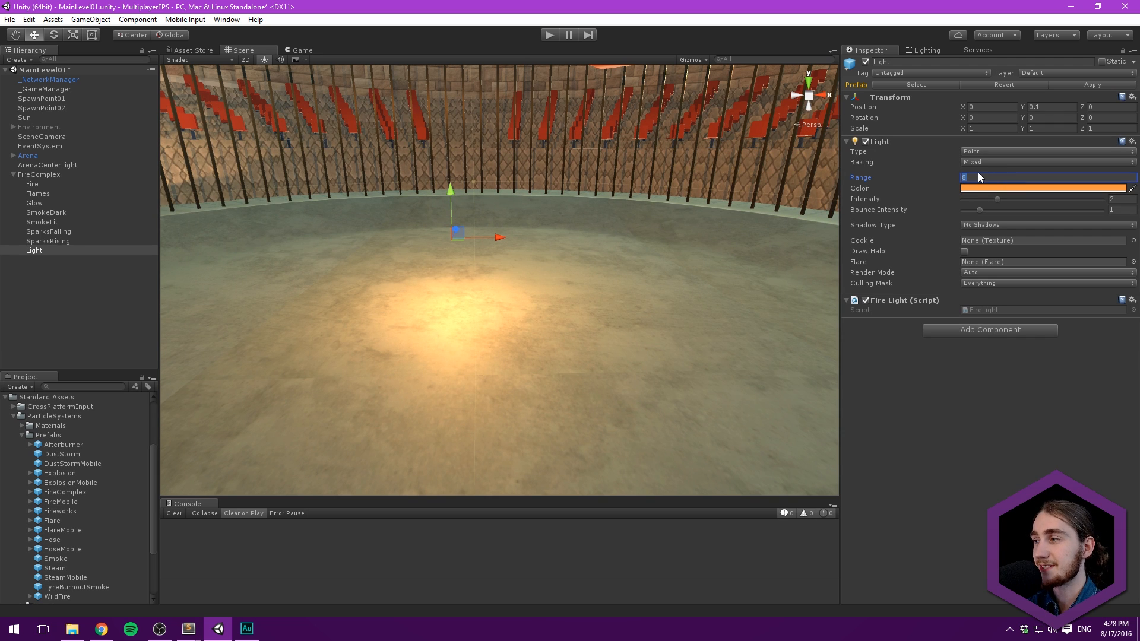
text(10)
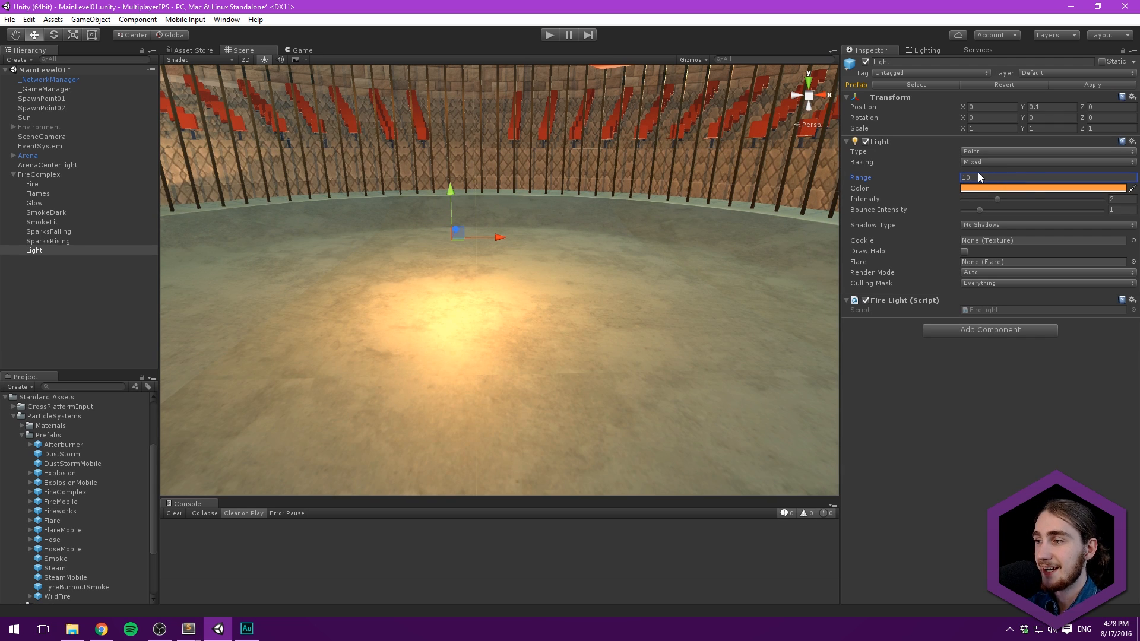
click(1028, 188)
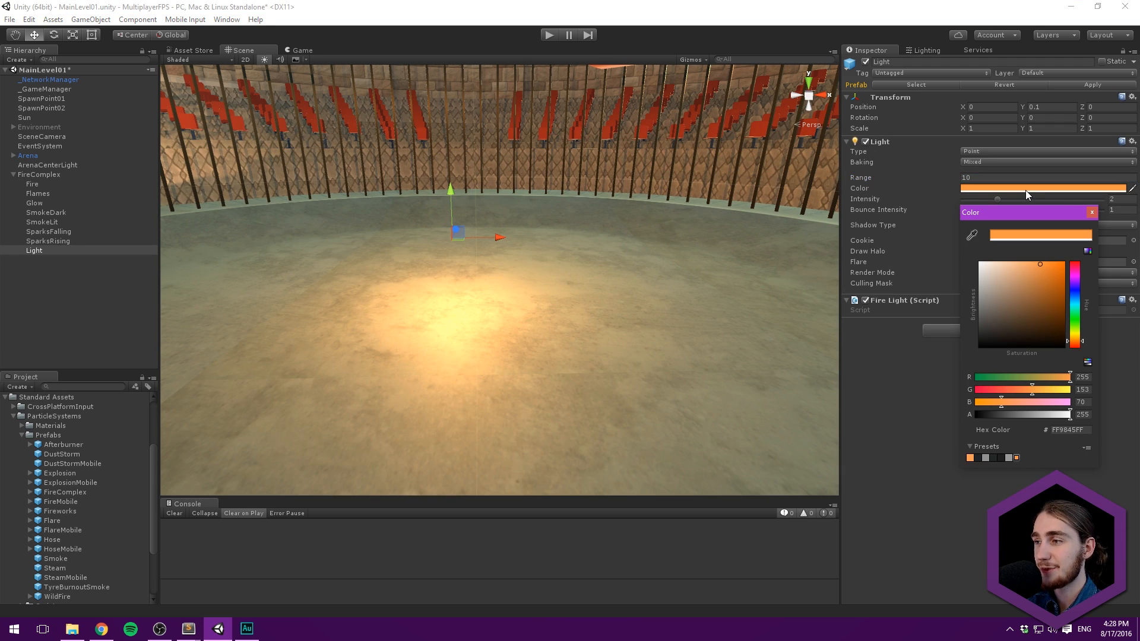
click(1090, 213)
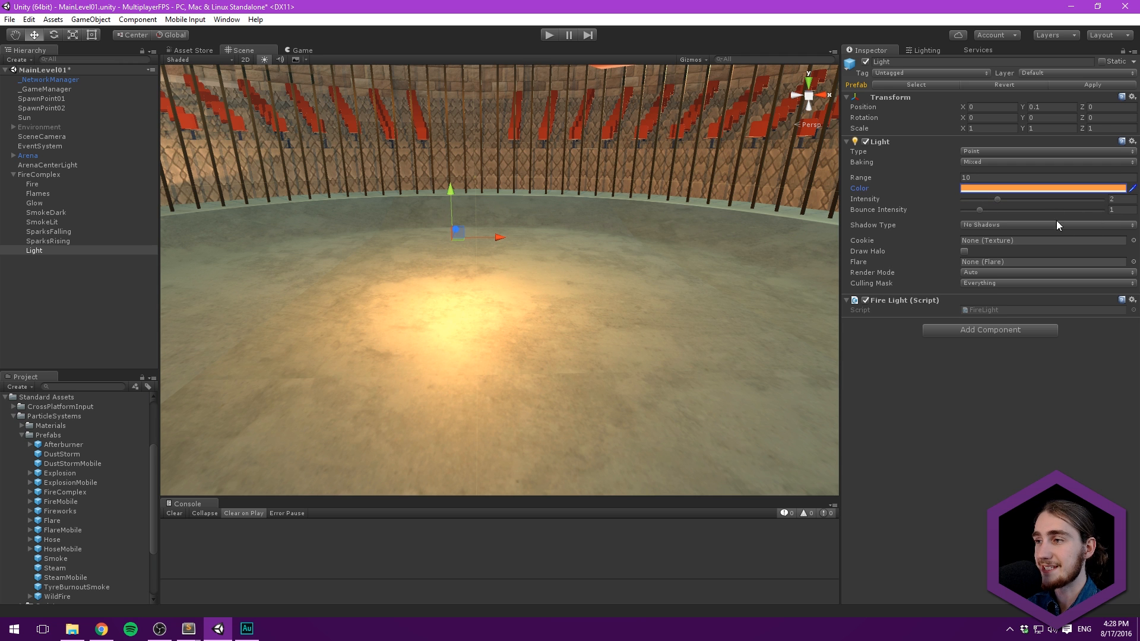
Step: Preview the Fire particle system and examine the flying platforms around the arena from several angles
scroll(386, 202, down, 2)
mouse_move(281, 219)
alt+mouse_down()
mouse_move(319, 232)
mouse_move(285, 231)
alt+mouse_up()
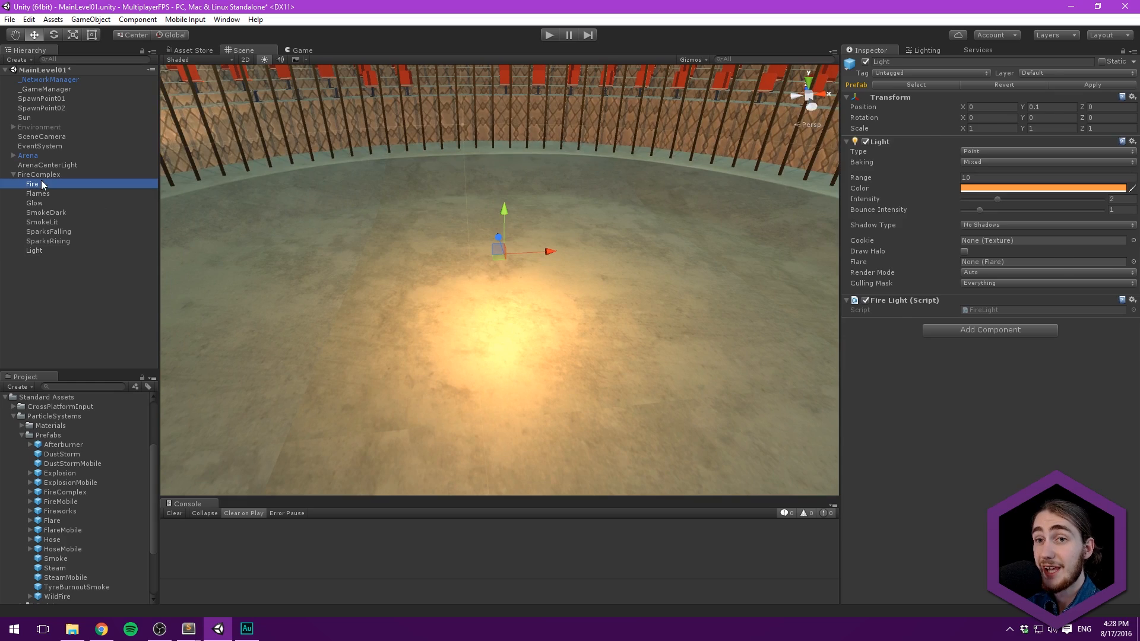
click(41, 184)
alt+drag(400, 205, 403, 152)
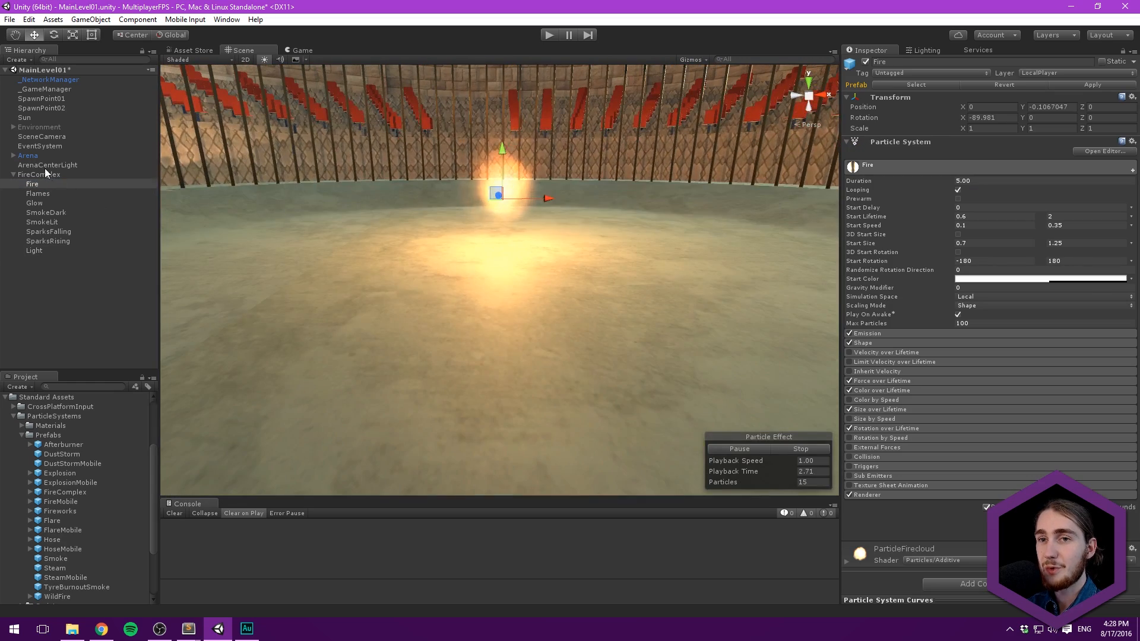
click(42, 175)
alt+drag(448, 117, 464, 114)
middle_drag(540, 115, 577, 236)
alt+drag(374, 183, 380, 122)
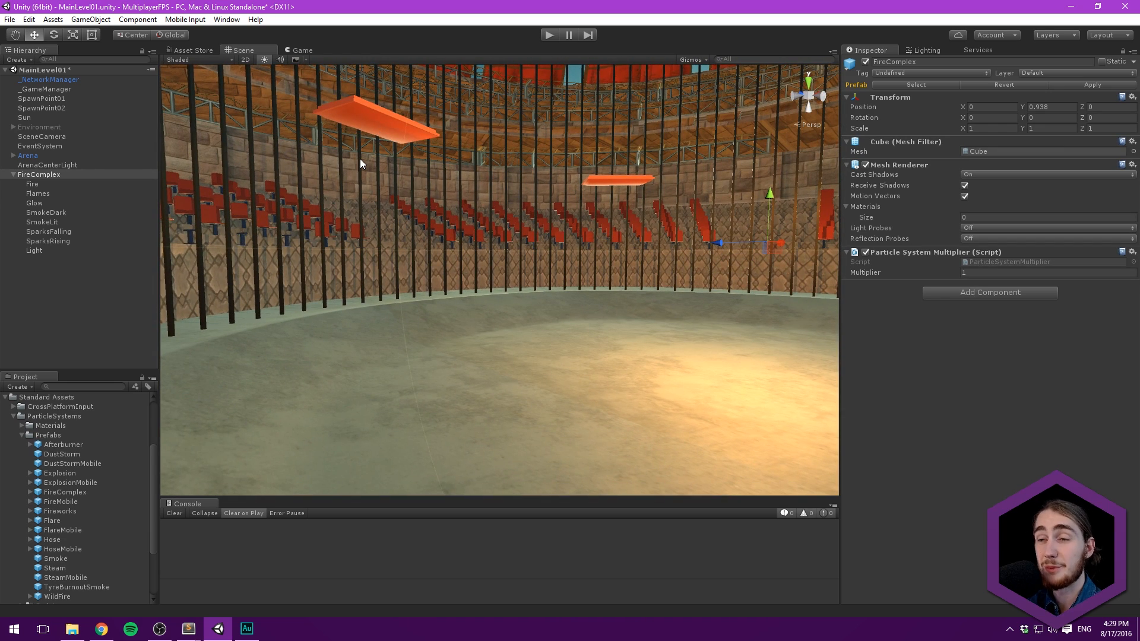
alt+drag(407, 108, 558, 265)
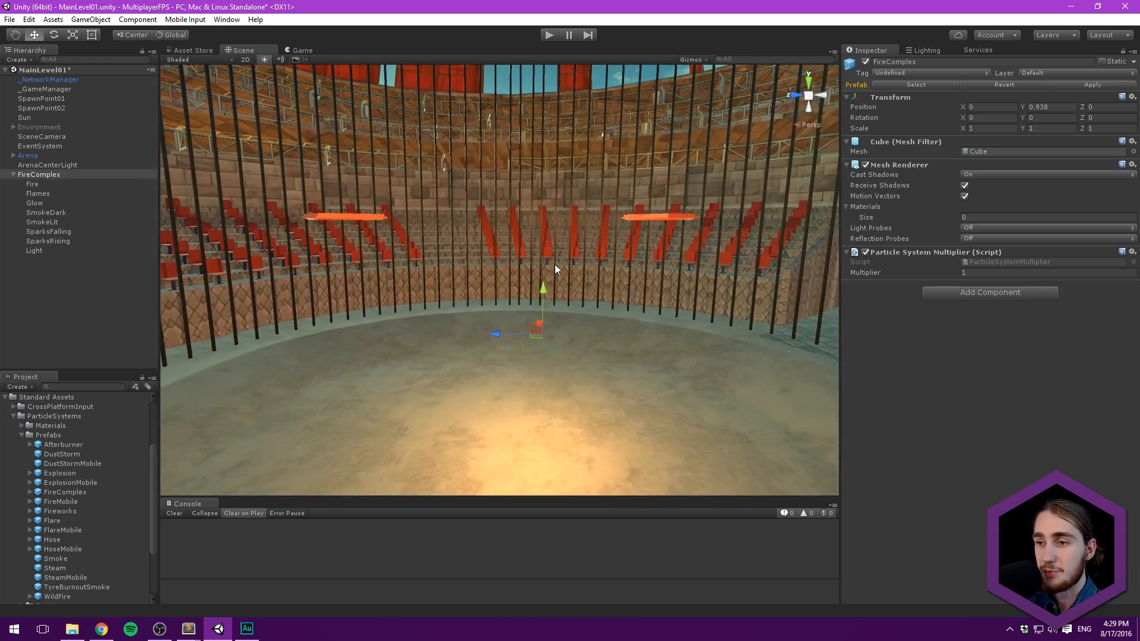
Step: Make FireComplex a child of FlyingPlatform01 inside Arena and reset its position to 0, 0, 0
click(13, 155)
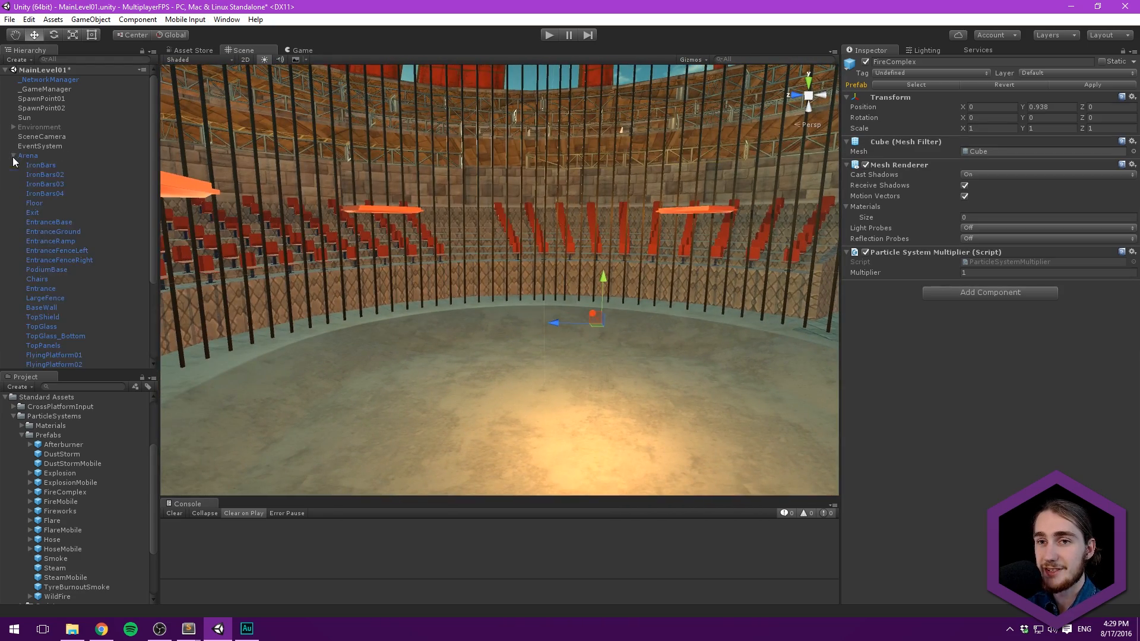
scroll(65, 182, down, 5)
drag(41, 288, 67, 241)
right_click(901, 97)
click(925, 104)
Step: Move FireComplex vertically to just beneath FlyingPlatform01, at a Z position of about -1.33
middle_drag(612, 137, 517, 148)
alt+drag(516, 148, 614, 255)
middle_drag(529, 237, 570, 116)
alt+drag(570, 116, 428, 71)
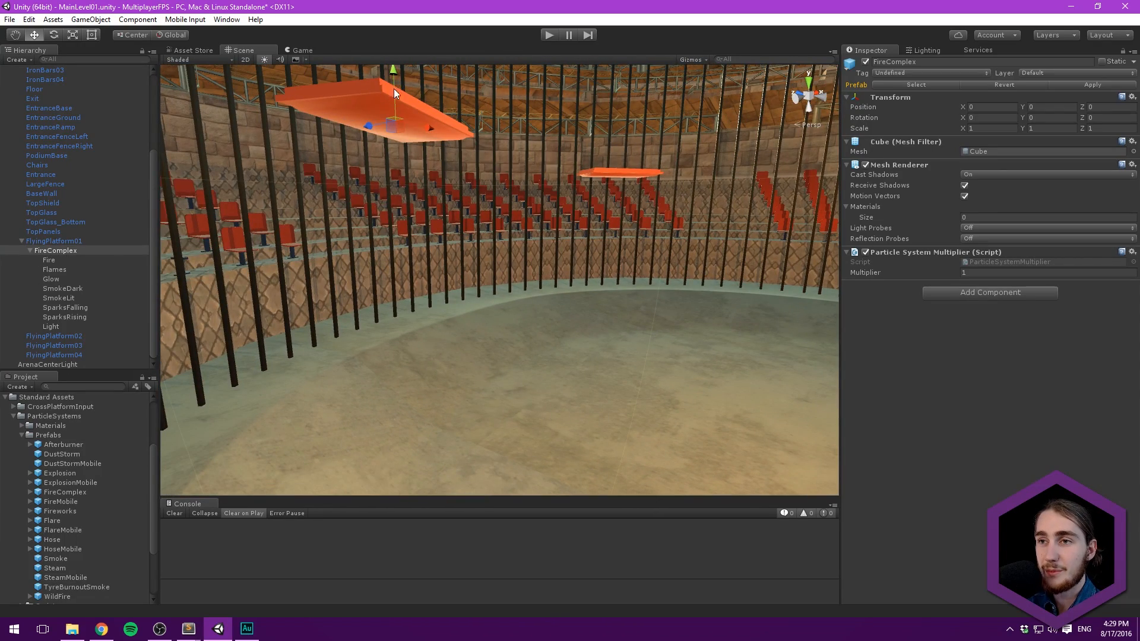
drag(396, 111, 396, 106)
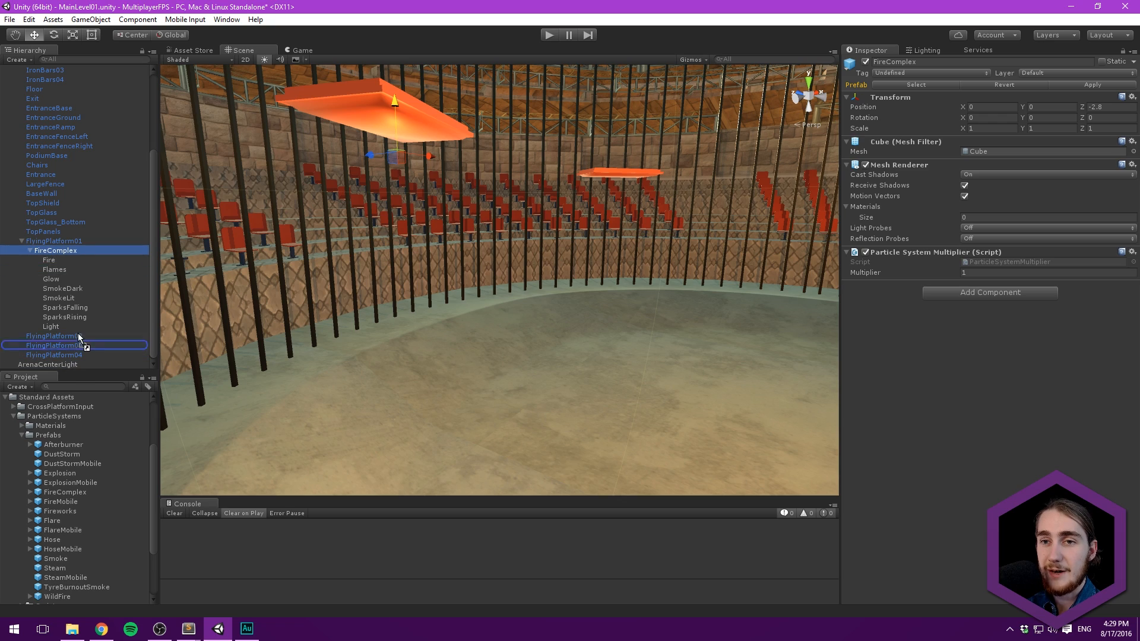
alt+drag(280, 110, 340, 156)
middle_drag(340, 157, 537, 166)
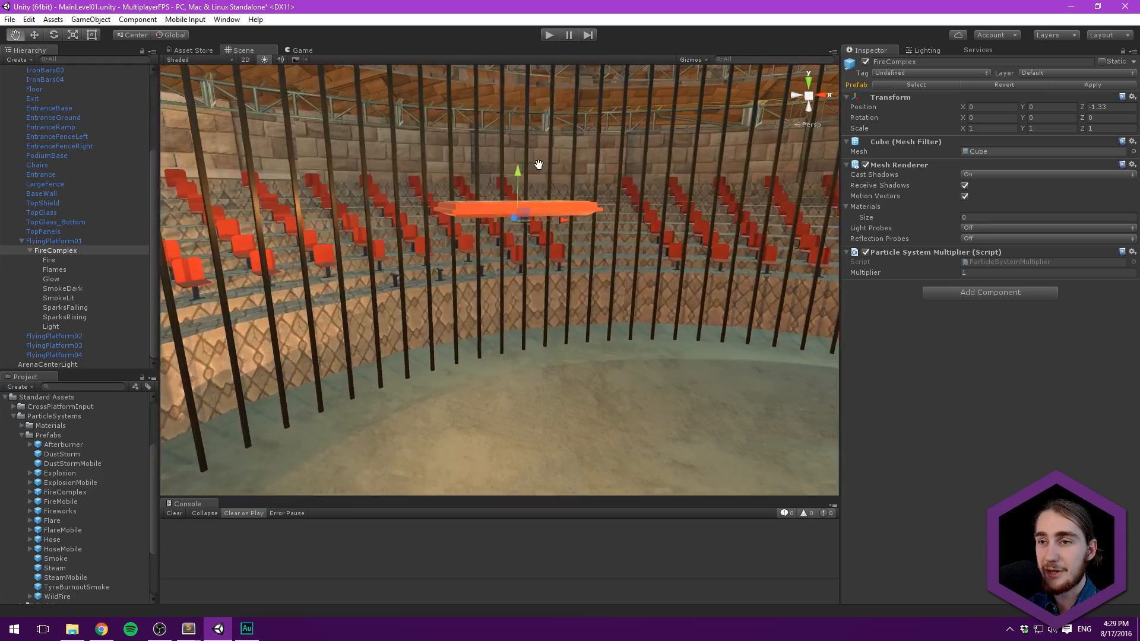
scroll(543, 173, up, 5)
alt+drag(543, 173, 479, 180)
drag(494, 129, 525, 109)
Step: Preview the Fire and Light children, and lower FireComplex under the platform to a Z position of about -2.25
click(108, 260)
alt+drag(487, 162, 493, 97)
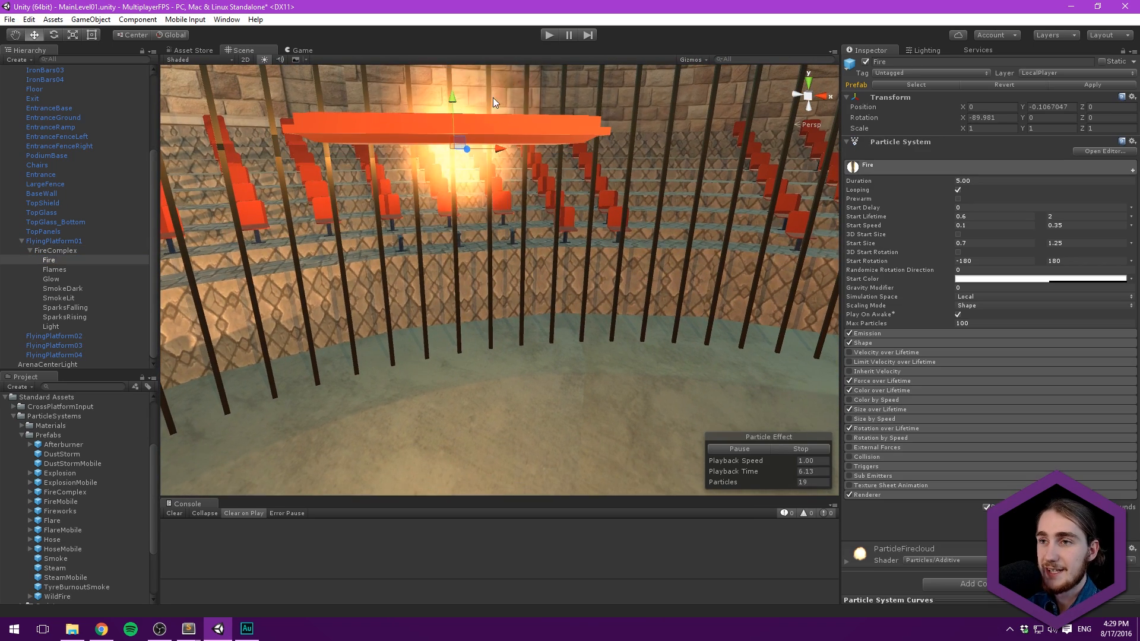
click(56, 327)
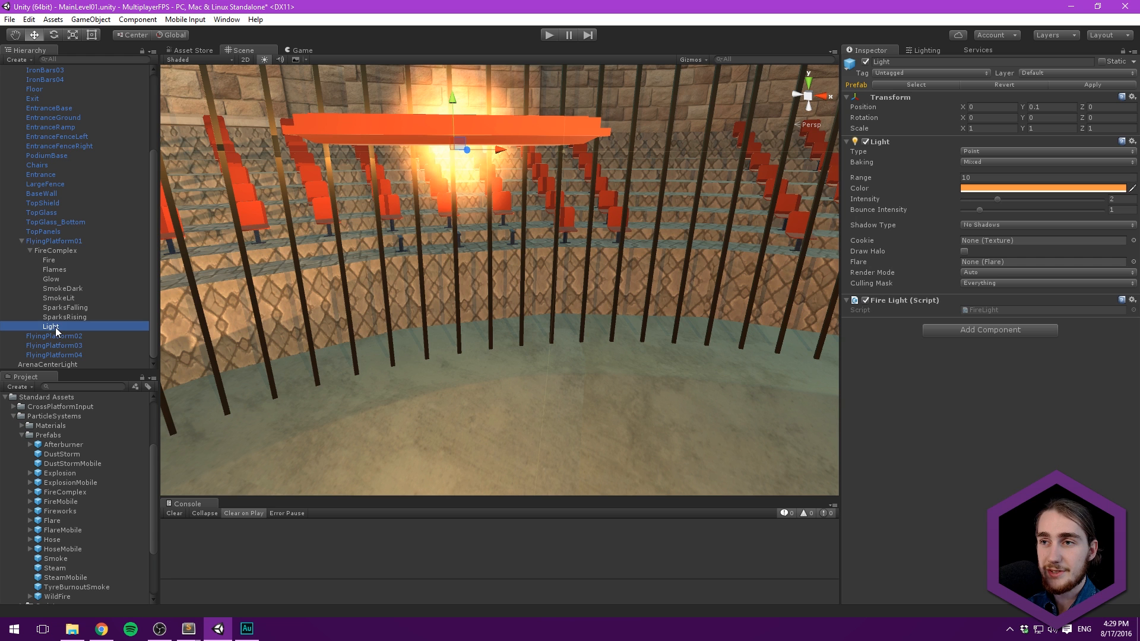
click(55, 251)
drag(456, 104, 455, 116)
click(56, 327)
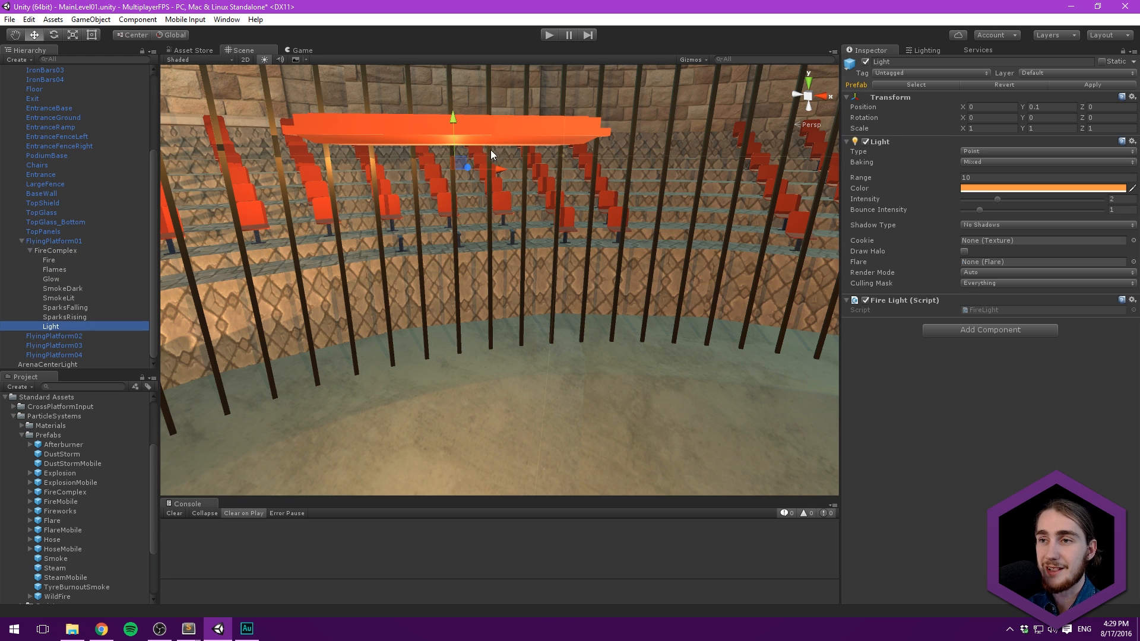
alt+drag(365, 173, 240, 249)
click(62, 252)
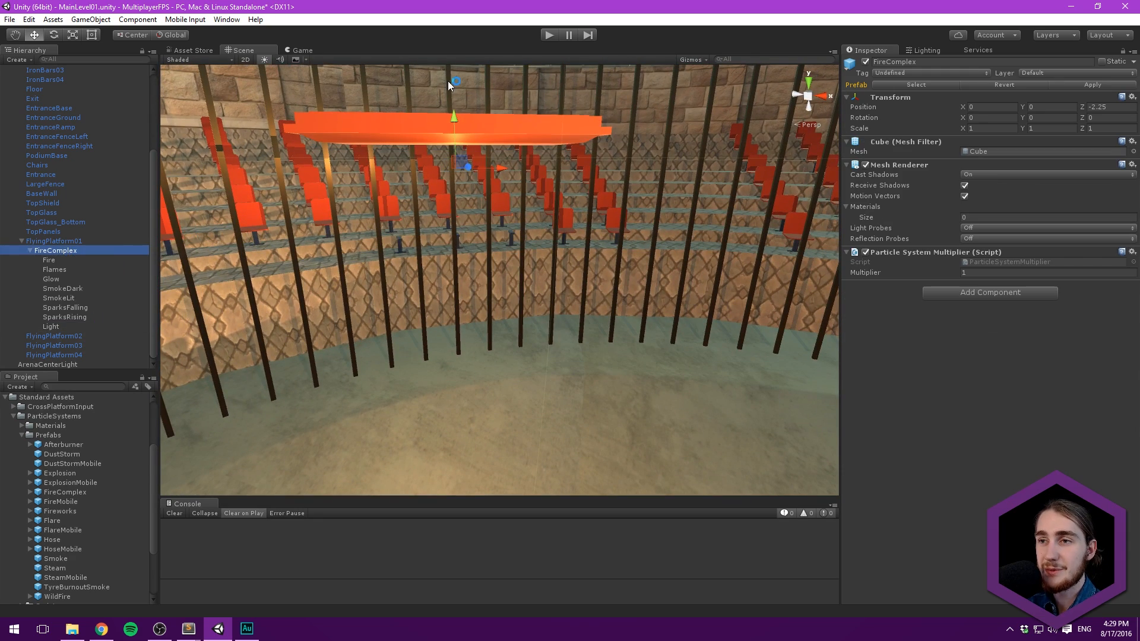
Step: Lower the Fire particle system on its own below the platform, to a Z position of about -1.22
click(59, 262)
middle_drag(485, 119, 484, 145)
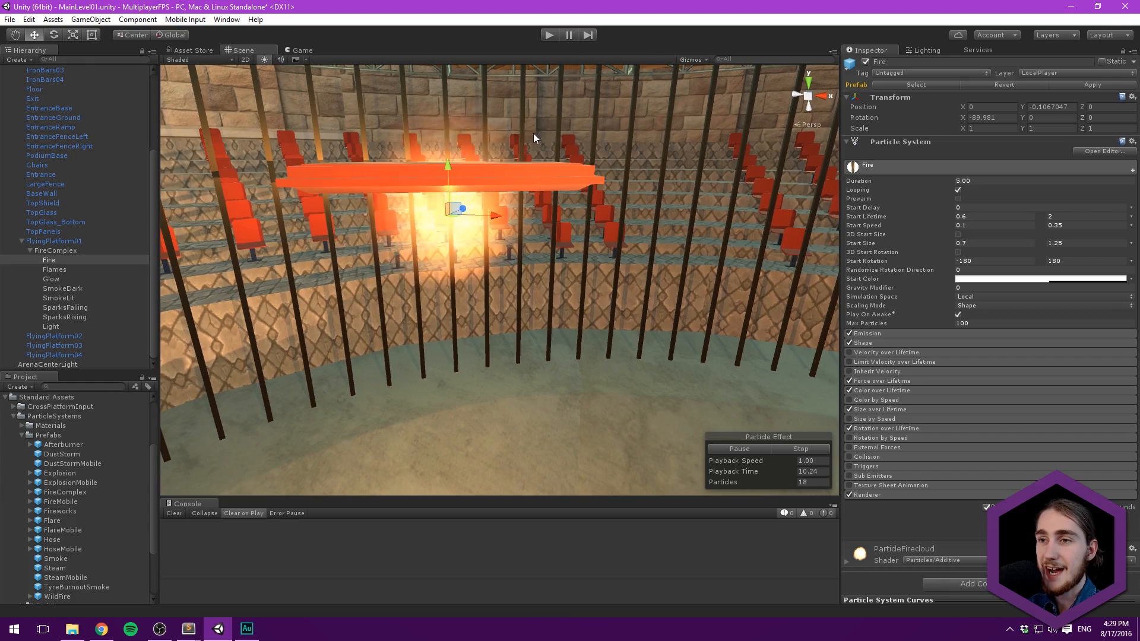
drag(446, 168, 449, 199)
alt+drag(500, 151, 502, 128)
drag(453, 170, 454, 158)
mouse_move(546, 117)
alt+mouse_down()
mouse_move(505, 143)
mouse_move(458, 138)
mouse_move(531, 125)
alt+mouse_up()
alt+drag(441, 176, 835, 231)
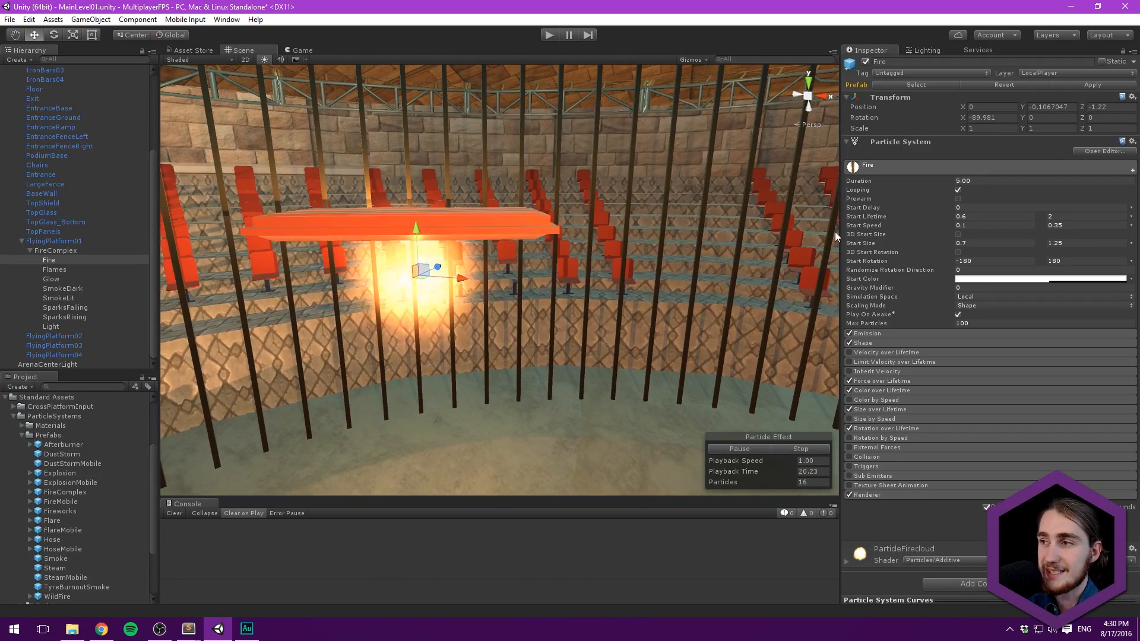
Step: Set the Fire particle system's X rotation to 90 so that it points downwards
click(992, 118)
text(0)
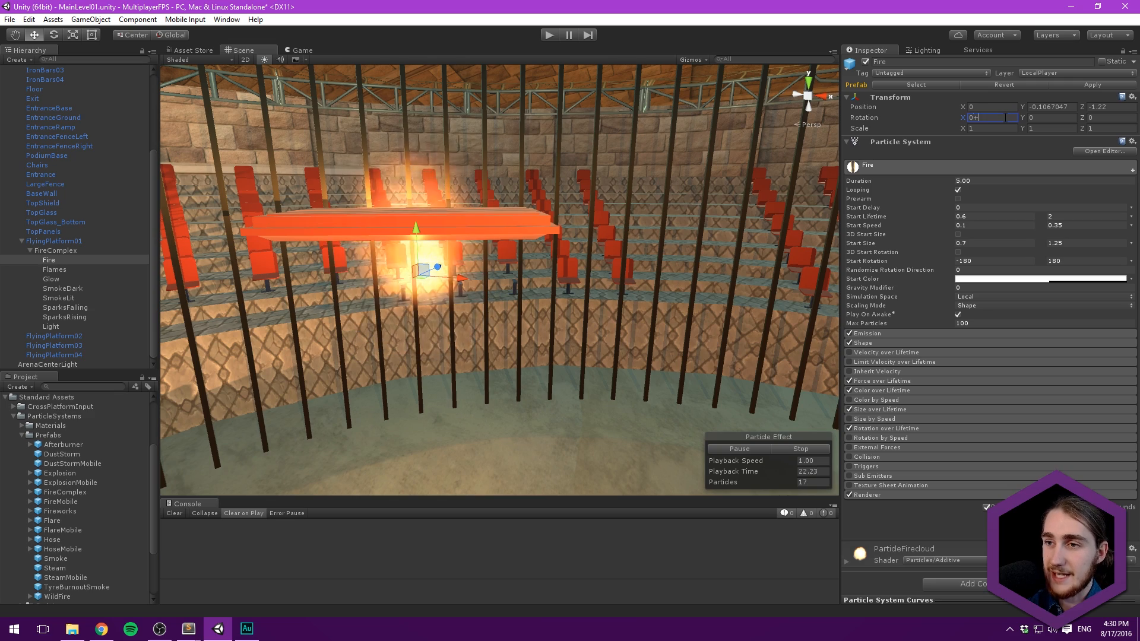
key(BackSpace)
text(90)
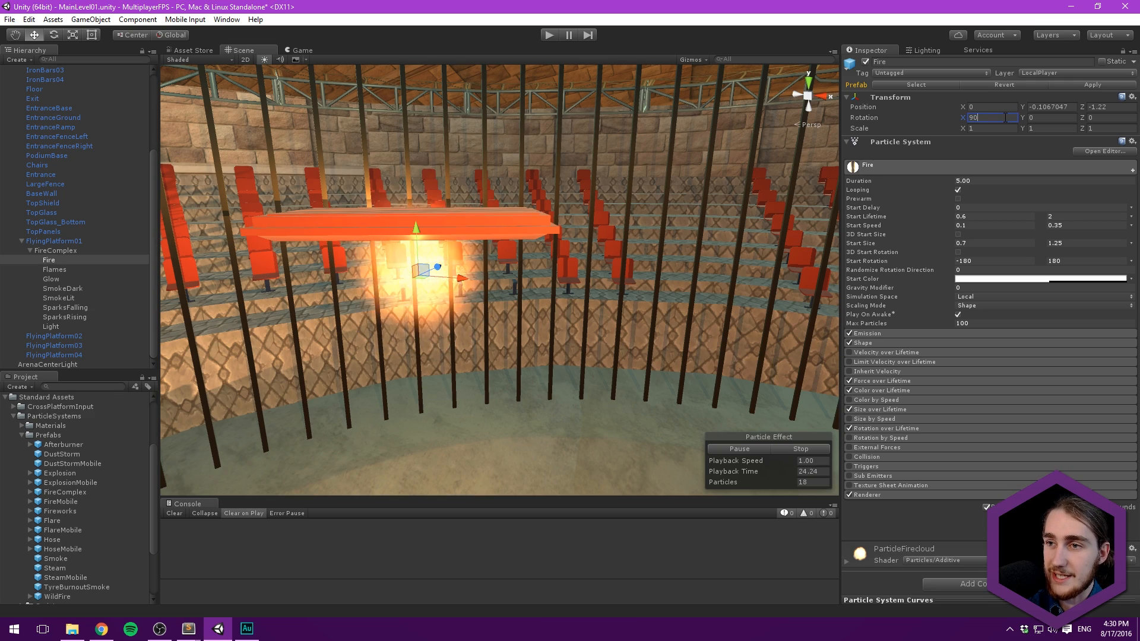
alt+drag(418, 251, 665, 220)
Step: Set the X rotation of the Flames particle system to 90 and check the effect from several angles
click(82, 269)
alt+drag(516, 202, 457, 209)
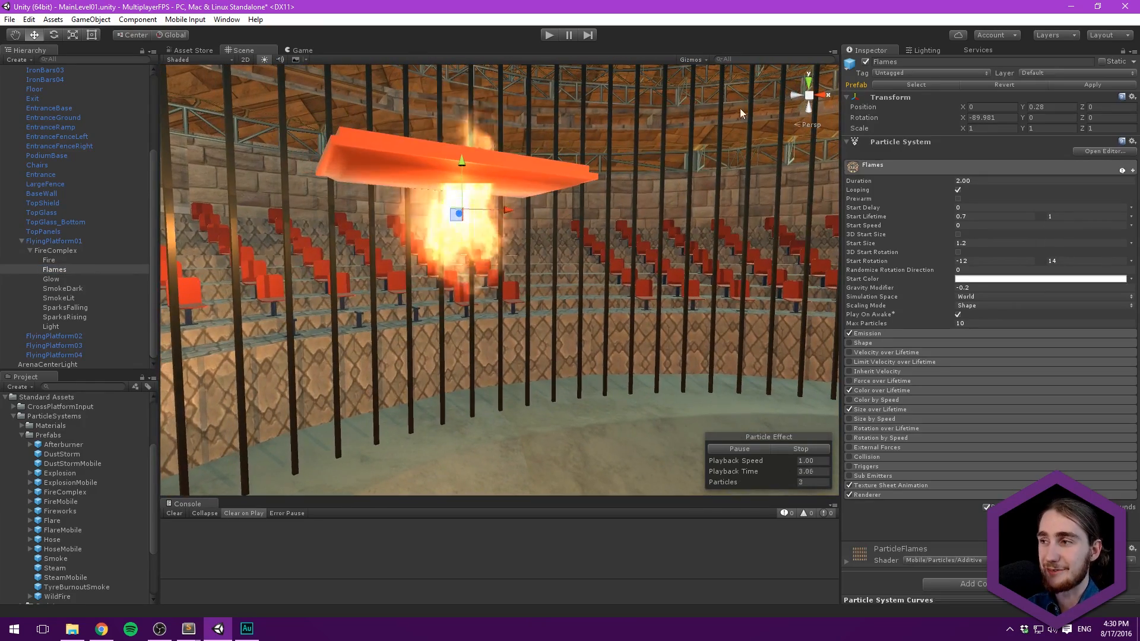
click(1008, 117)
text(90)
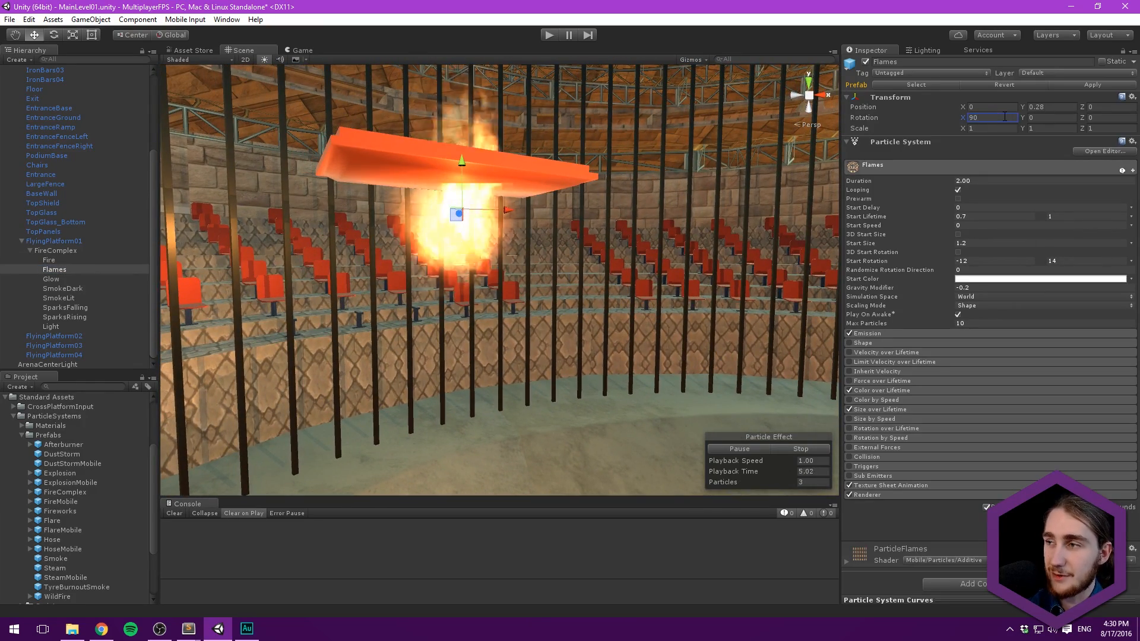
alt+drag(630, 177, 657, 167)
mouse_move(597, 221)
alt+mouse_down()
mouse_move(676, 206)
mouse_move(583, 213)
alt+mouse_up()
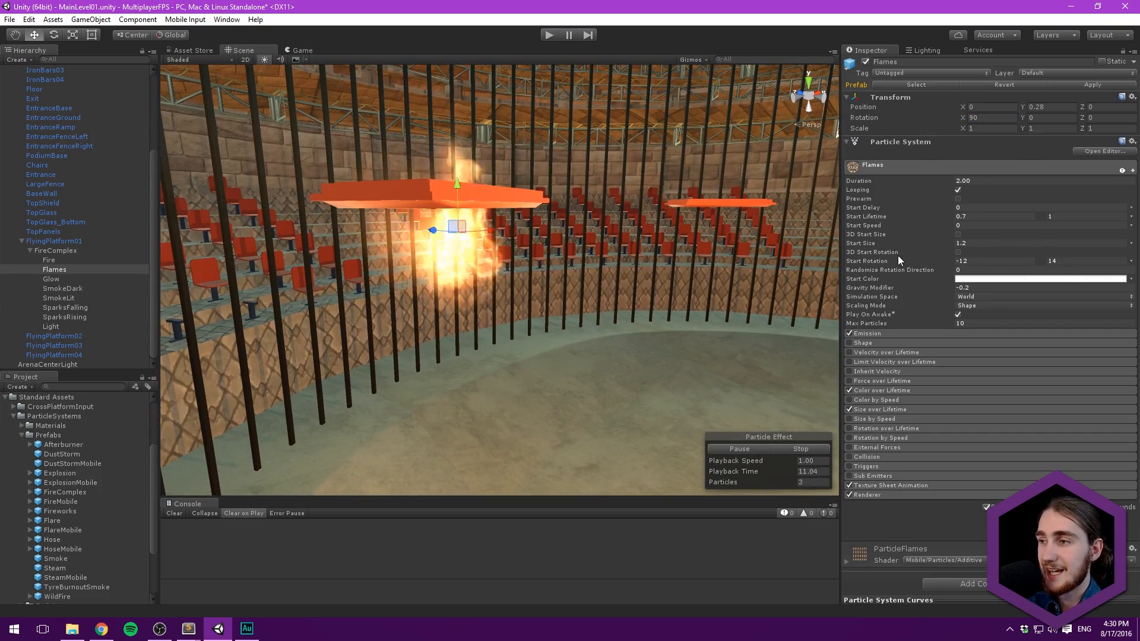
Step: Switch the Start Rotation of Flames to a single constant value and set it to 180
click(1132, 261)
click(1042, 274)
click(980, 262)
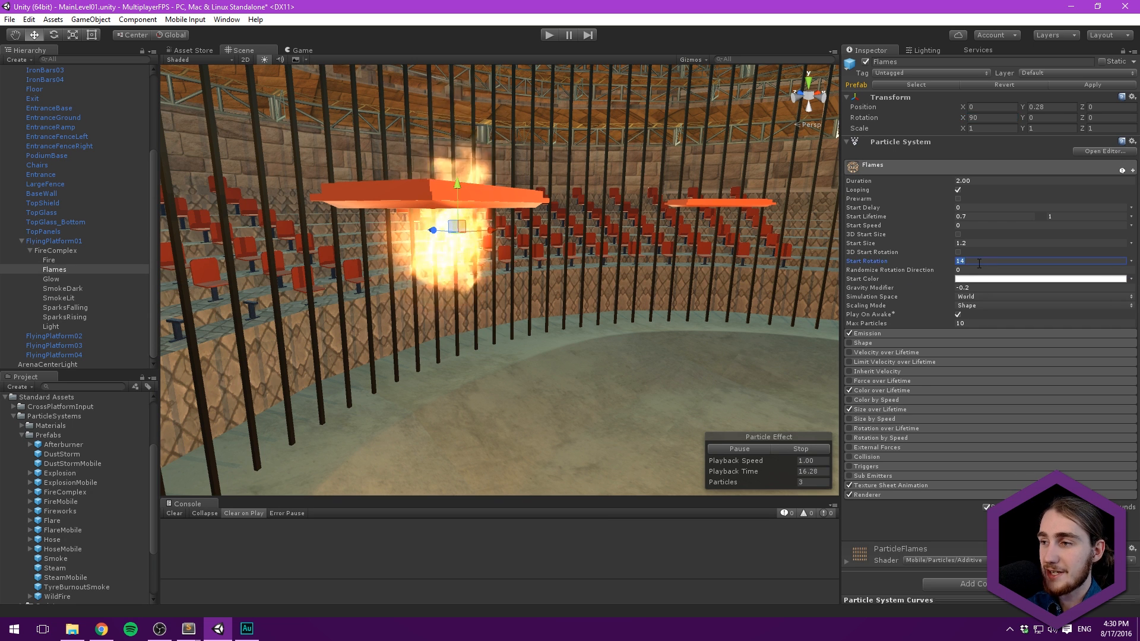
key(BackSpace)
key(BackSpace)
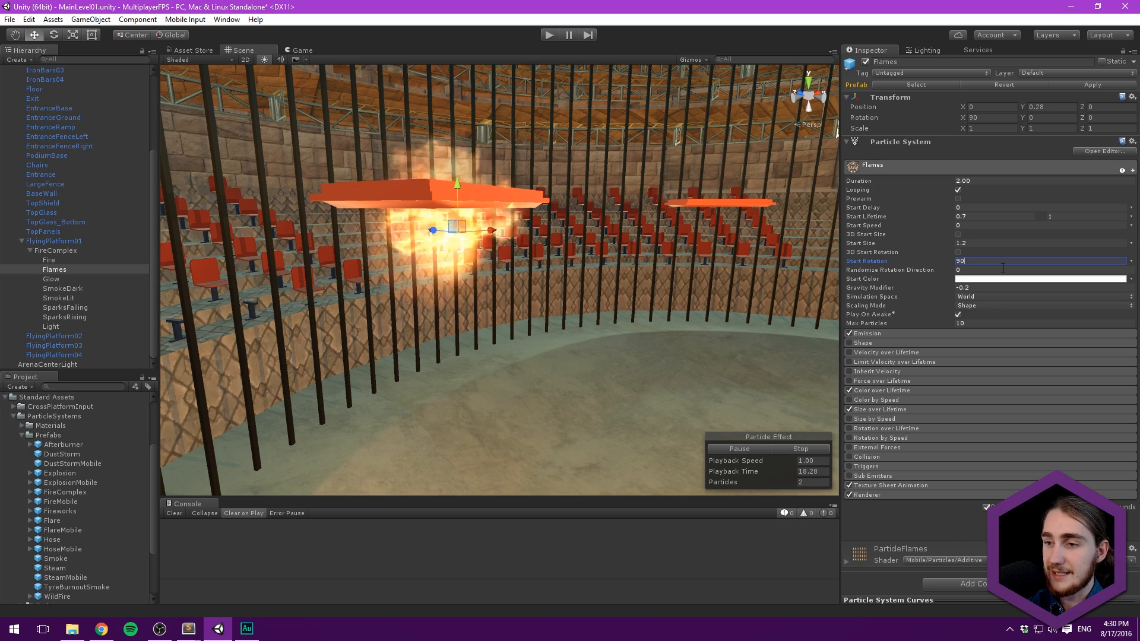
alt+drag(588, 255, 509, 214)
Step: Set the Gravity Modifier of Flames to 0 and position it beneath the platform at a Z of about -4.86
drag(450, 170, 437, 252)
alt+drag(589, 199, 580, 224)
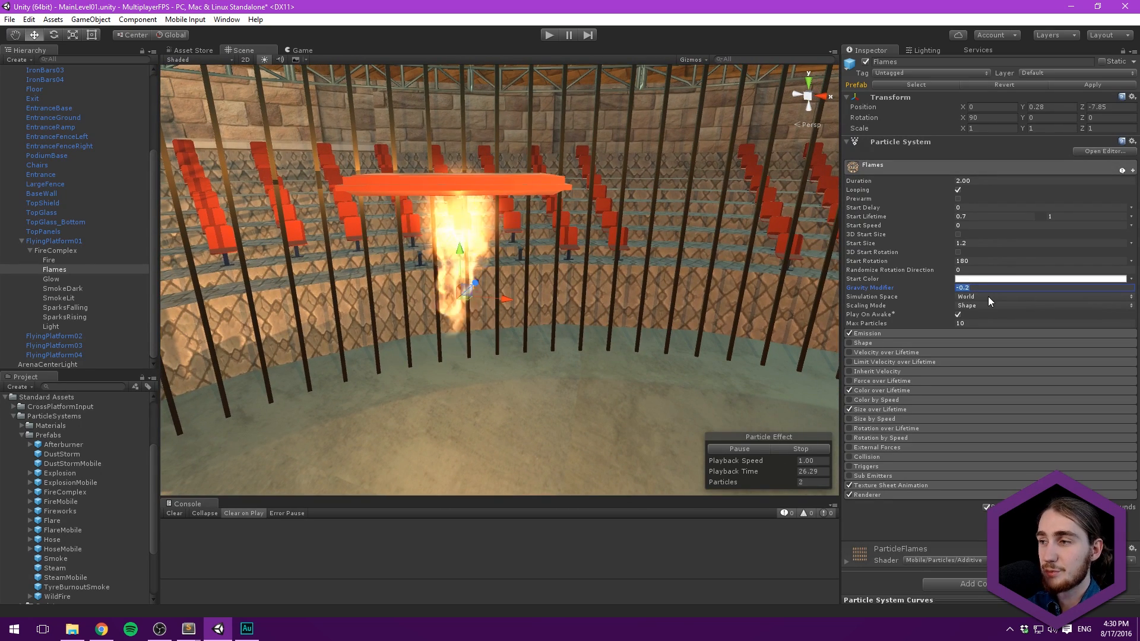
alt+drag(594, 225, 464, 252)
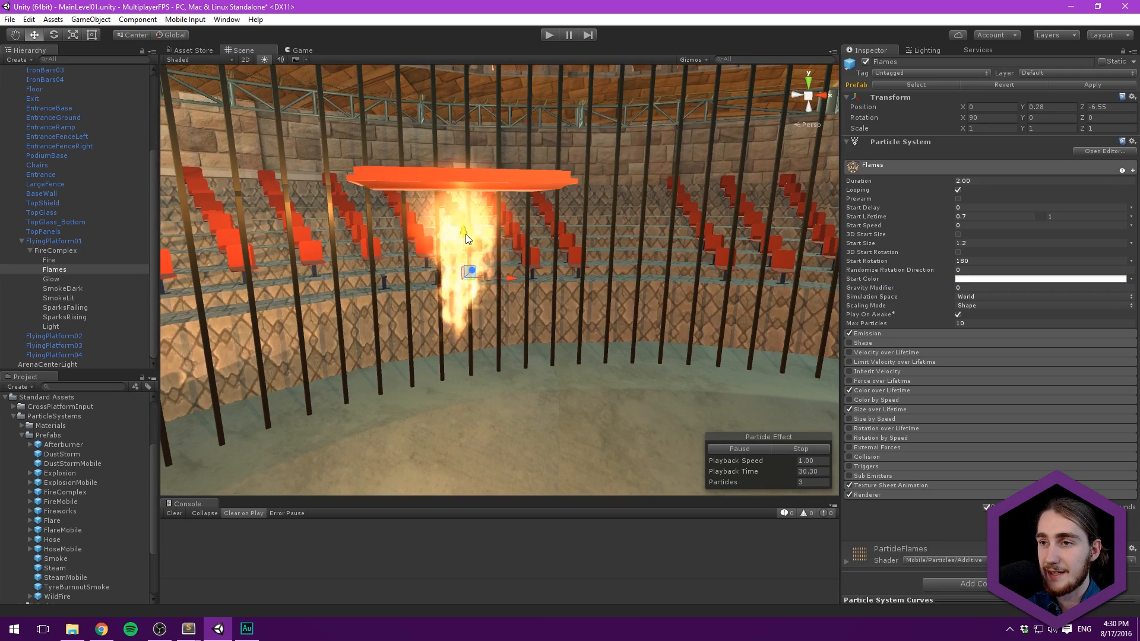
mouse_move(463, 211)
alt+mouse_down()
mouse_move(599, 80)
mouse_move(473, 212)
alt+mouse_up()
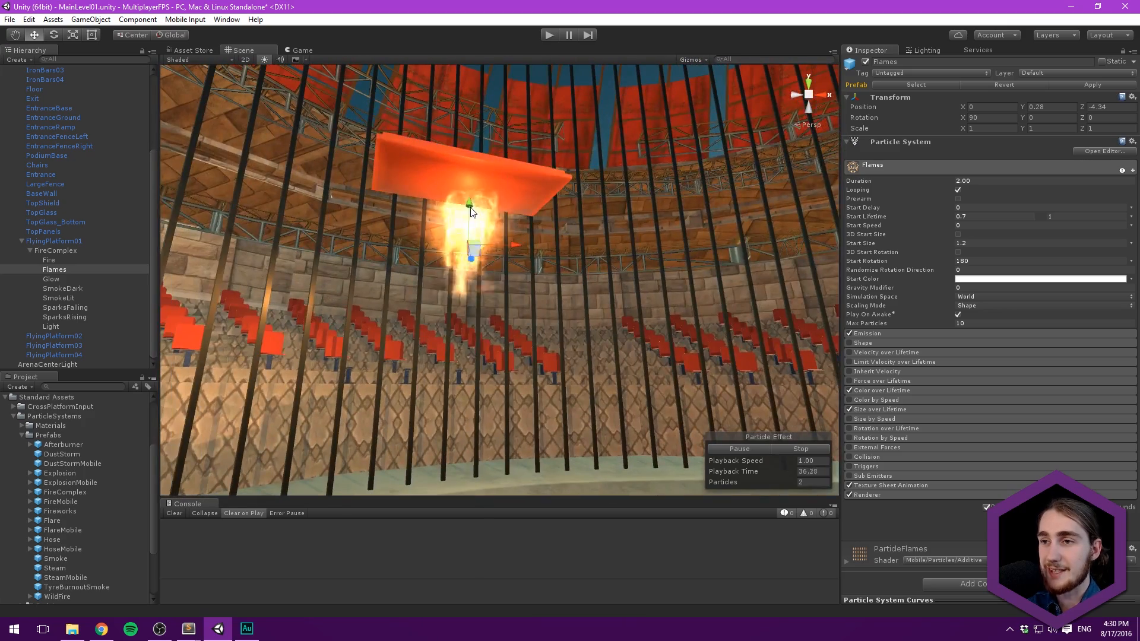
alt+drag(464, 180, 380, 273)
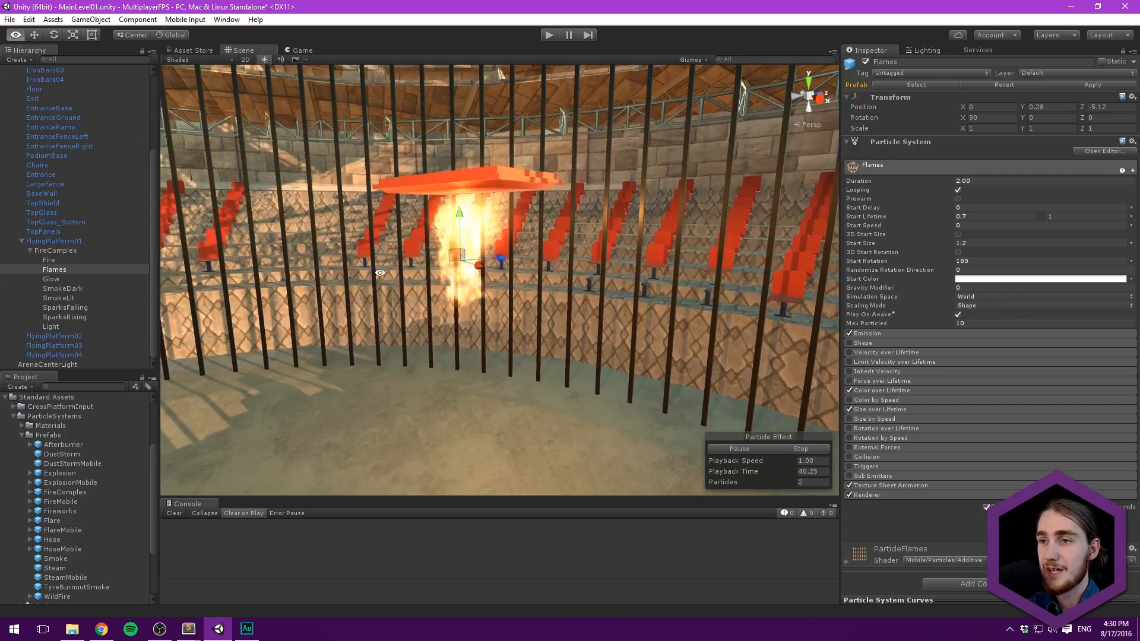
alt+drag(465, 219, 581, 196)
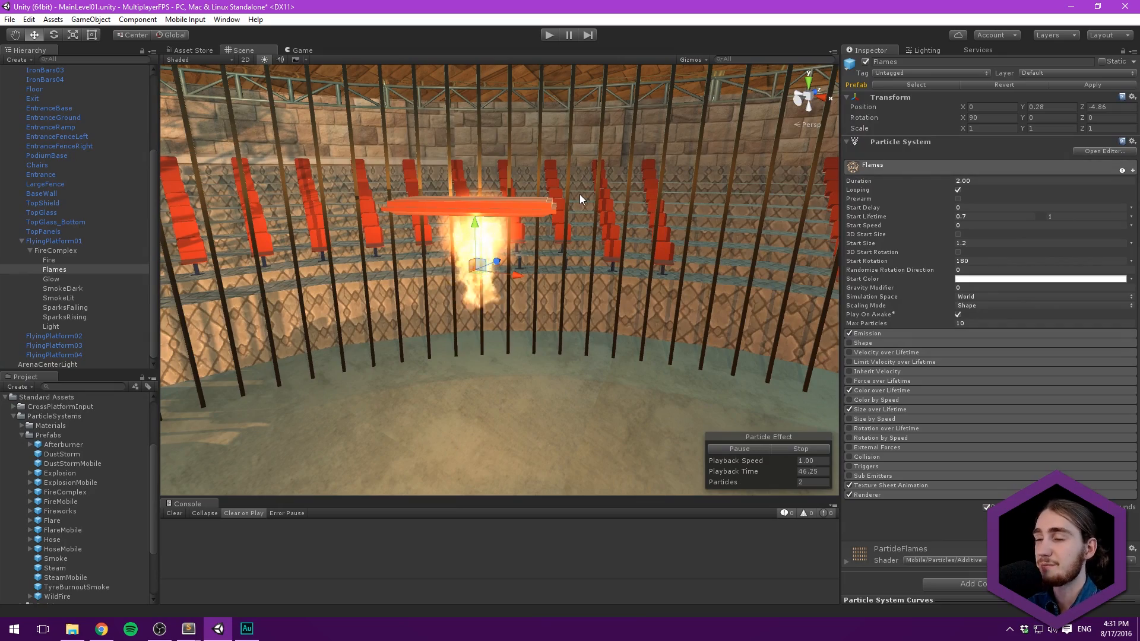
Step: Check the Glow particle system, and lower SmokeDark below the platform to a Z position of about -1.82
alt+drag(474, 199, 404, 202)
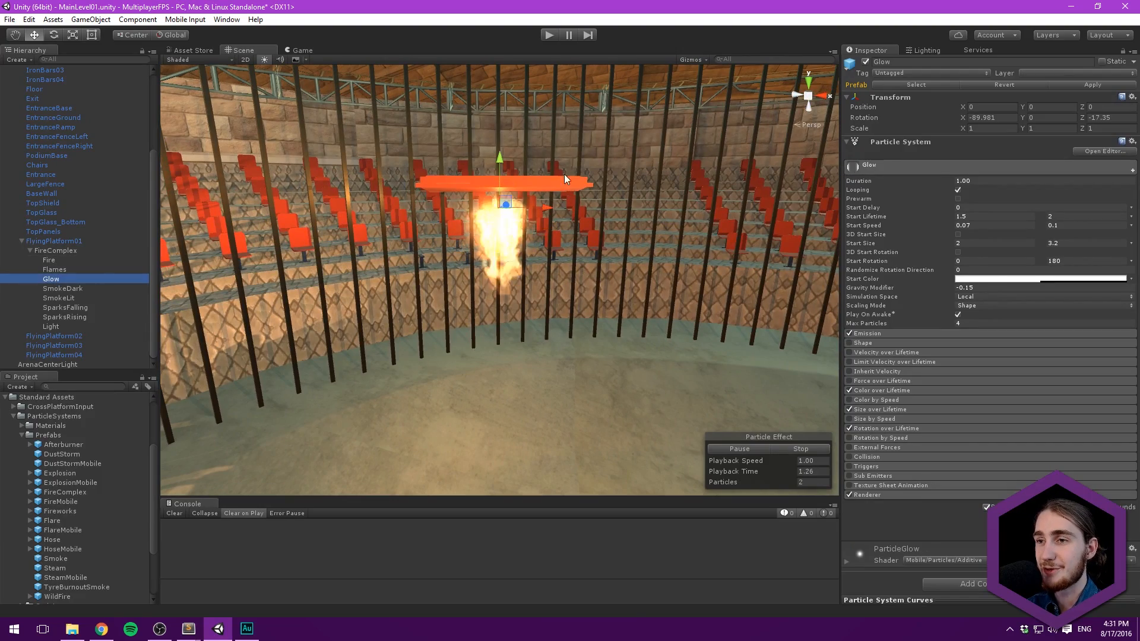
alt+drag(564, 174, 600, 184)
click(59, 289)
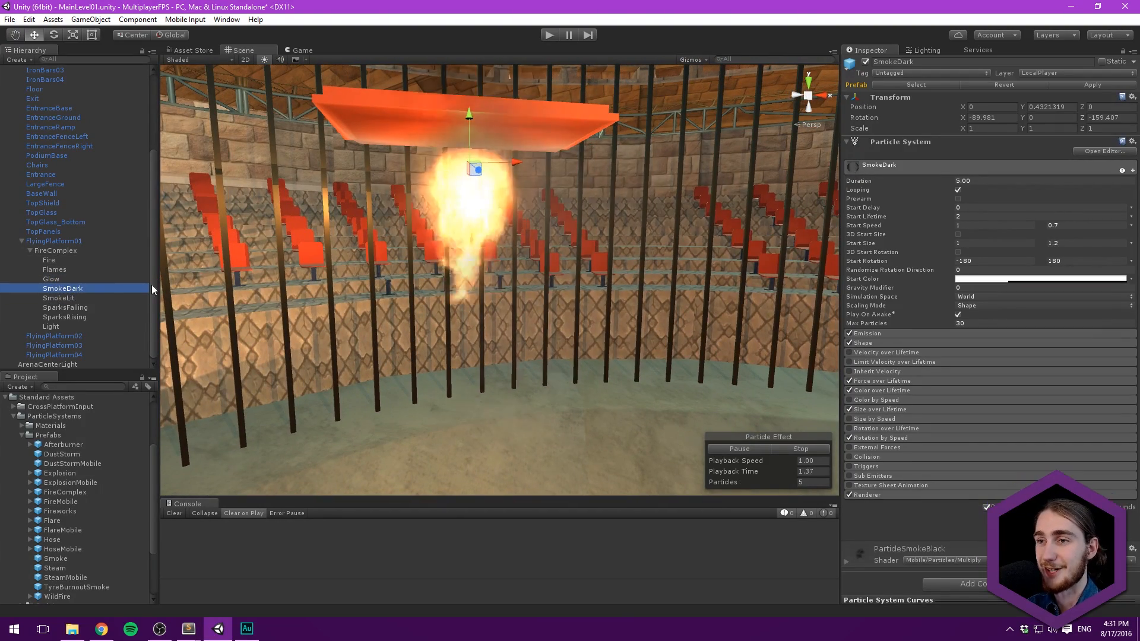
key(f)
mouse_move(652, 202)
alt+mouse_down()
mouse_move(827, 197)
mouse_move(691, 234)
mouse_move(654, 224)
mouse_move(636, 298)
mouse_move(648, 336)
mouse_move(443, 195)
mouse_move(444, 213)
mouse_move(561, 268)
mouse_move(593, 229)
mouse_move(619, 230)
mouse_move(579, 239)
alt+mouse_up()
Step: Check SmokeDark's Emission settings and set its X rotation to 90
click(888, 334)
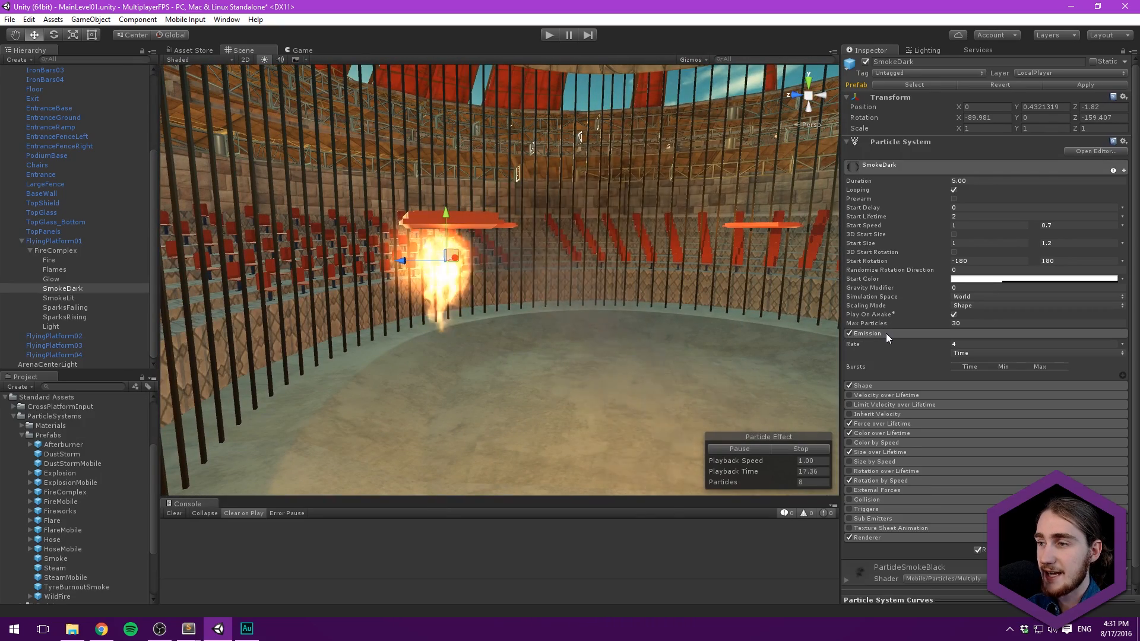
click(888, 333)
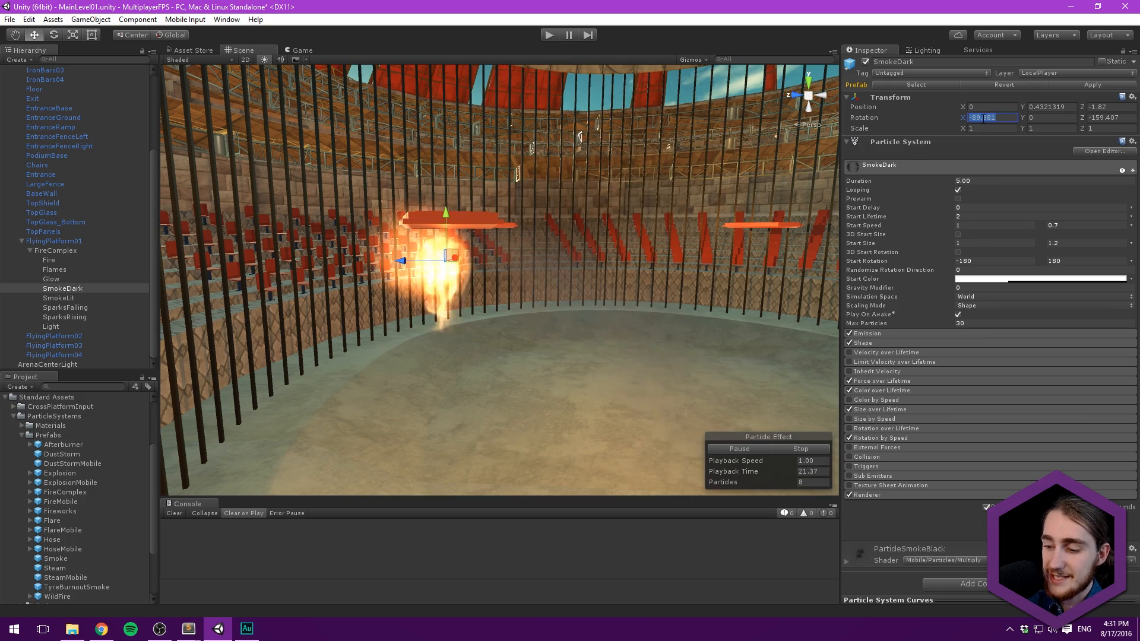
text(90)
alt+drag(627, 180, 553, 180)
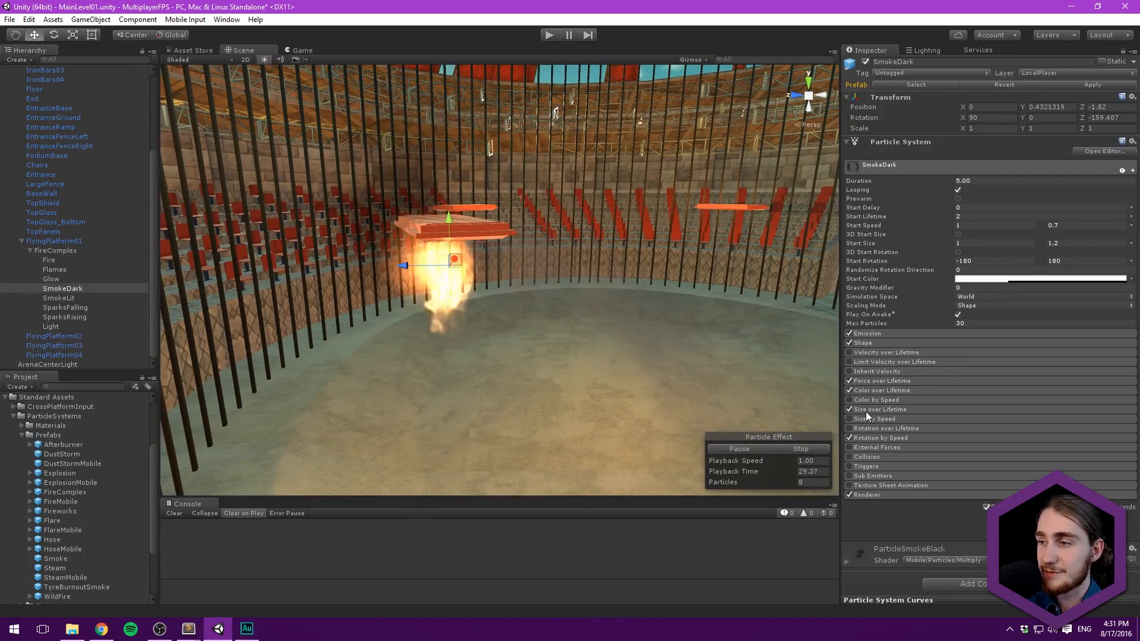
Step: Try a Z value of -1 for SmokeDark's Force over Lifetime and undo back through its X rotation change
click(883, 381)
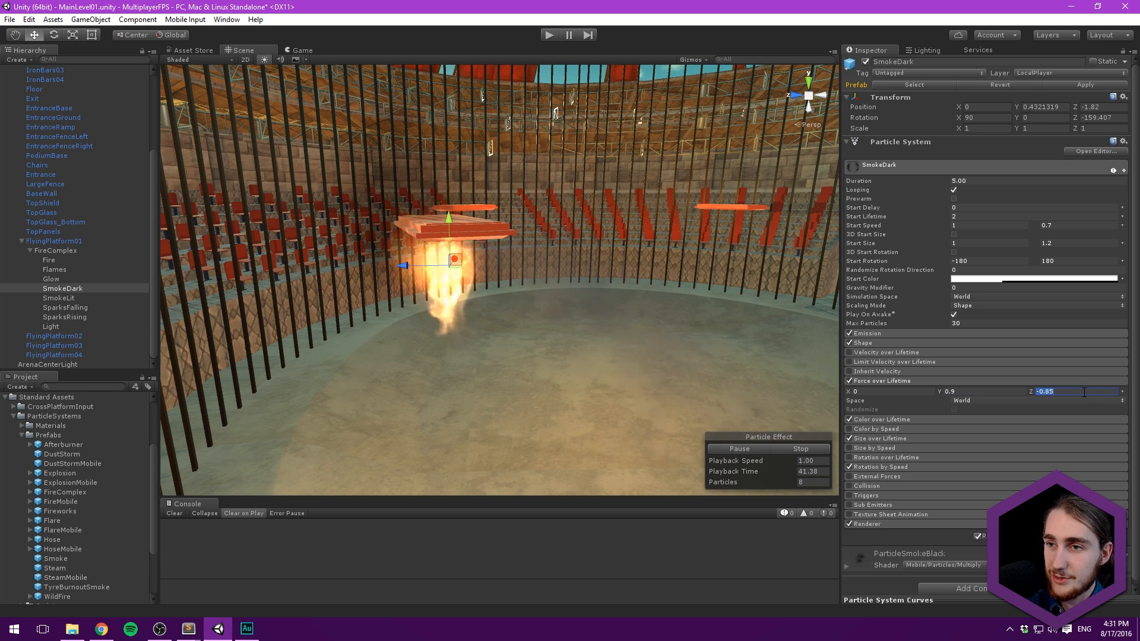
mouse_move(588, 308)
alt+mouse_down()
mouse_move(539, 407)
mouse_move(580, 235)
mouse_move(611, 369)
mouse_move(576, 243)
mouse_move(502, 177)
mouse_move(532, 200)
alt+mouse_up()
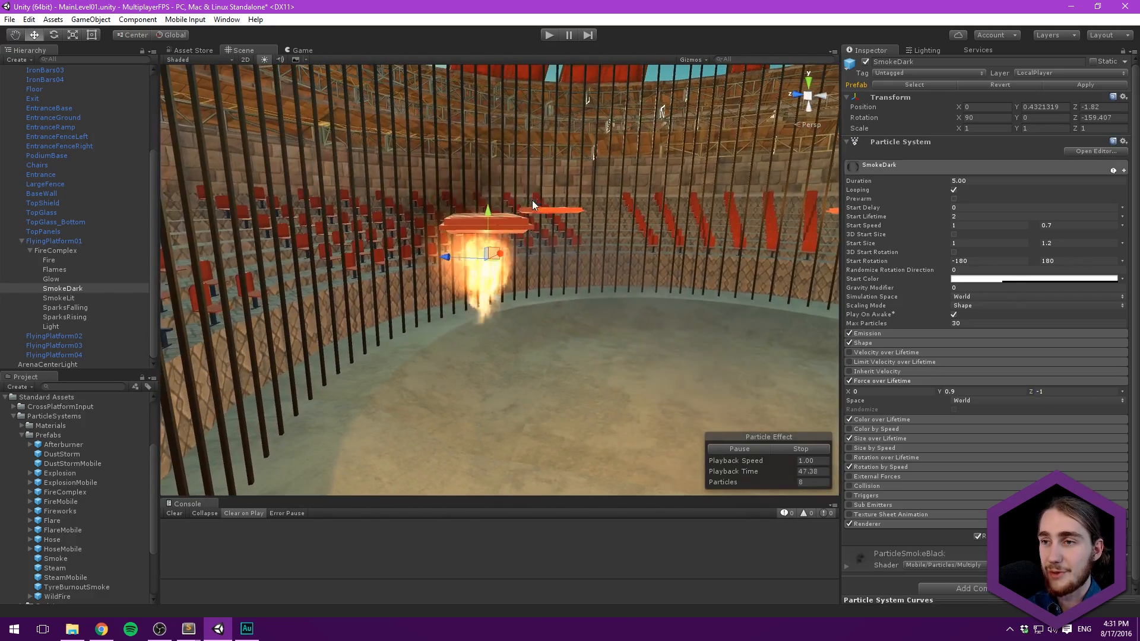
key(ctrl+z)
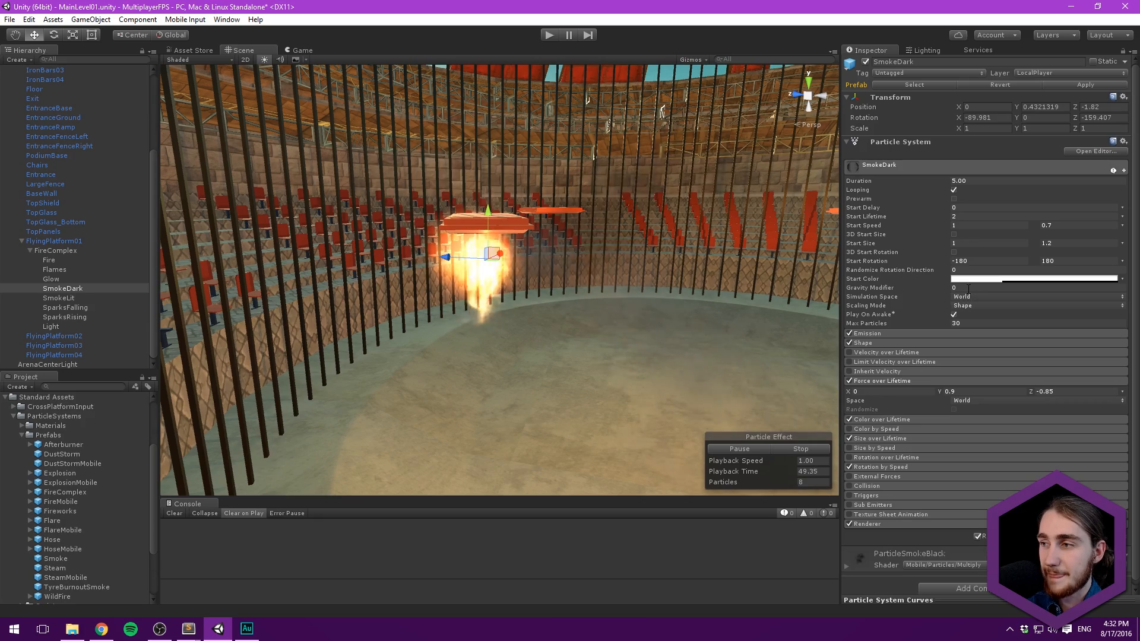
Step: Set the Z value of SmokeDark's Force over Lifetime to -0.5
mouse_move(615, 215)
alt+mouse_down()
mouse_move(560, 341)
mouse_move(580, 223)
mouse_move(532, 219)
mouse_move(576, 222)
mouse_move(688, 274)
alt+mouse_up()
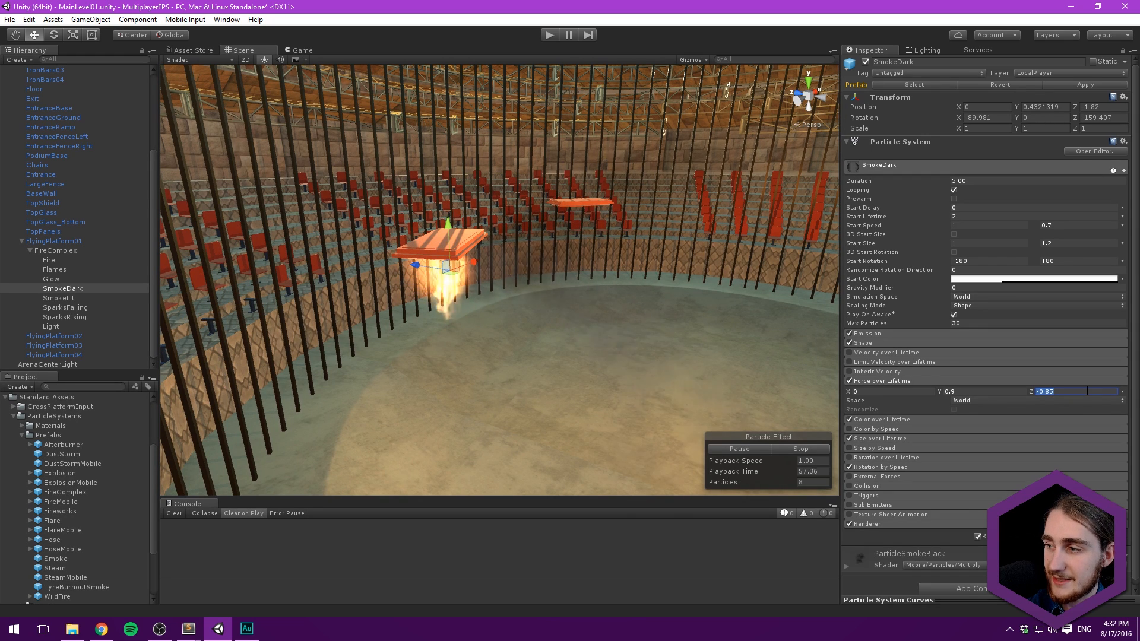
text(-)
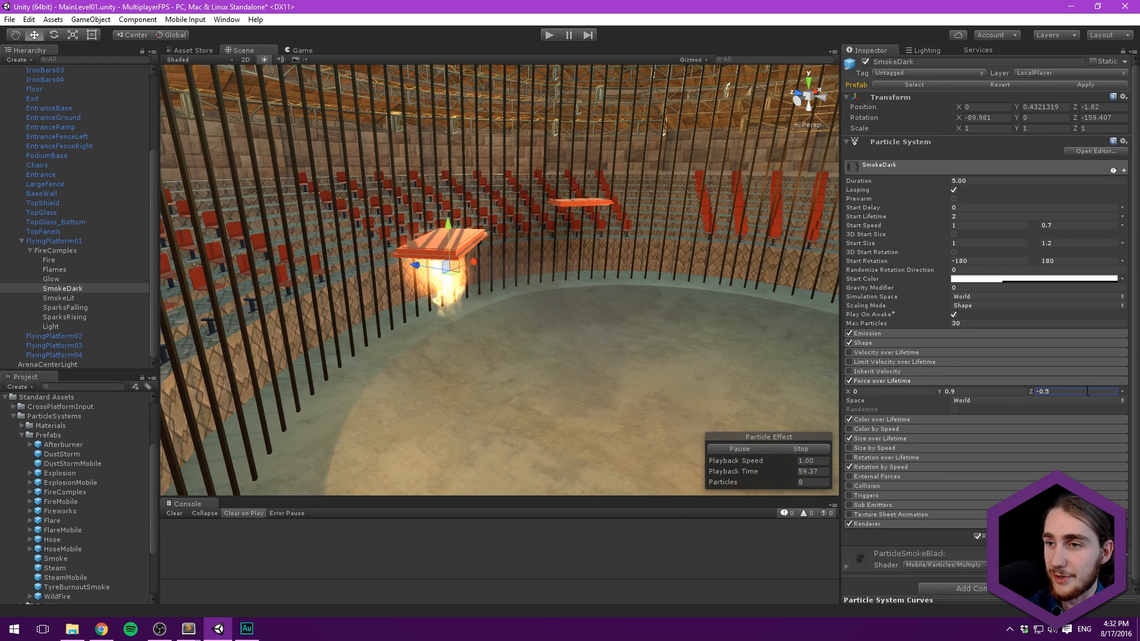
mouse_move(692, 271)
alt+mouse_down()
mouse_move(580, 153)
mouse_move(639, 172)
mouse_move(723, 278)
mouse_move(576, 370)
mouse_move(560, 422)
mouse_move(581, 367)
alt+mouse_up()
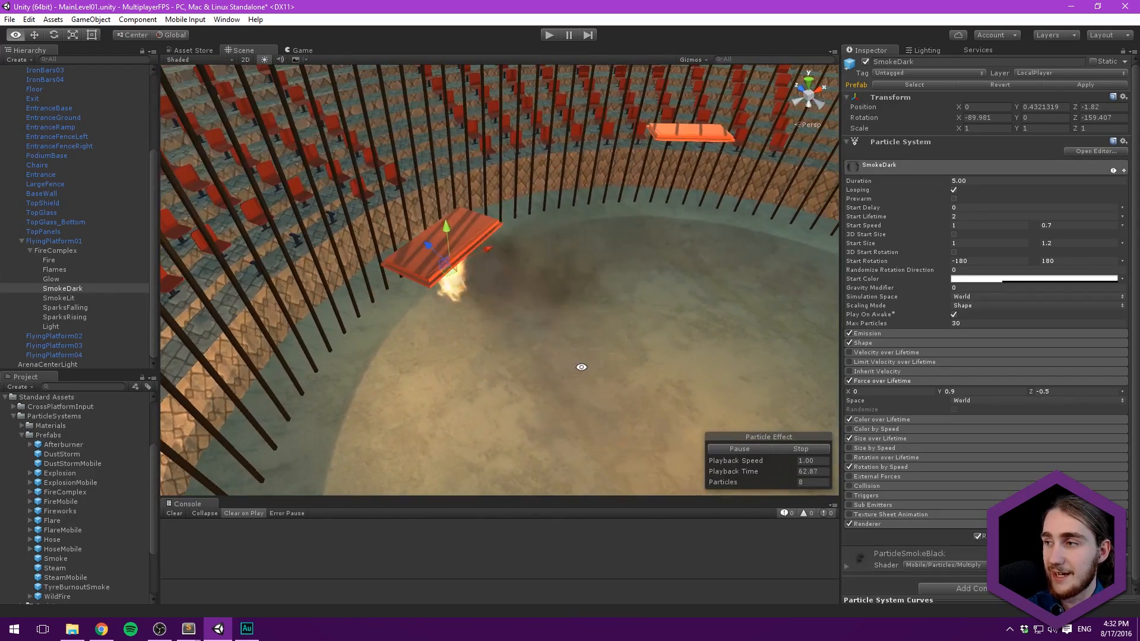
Step: Set SmokeDark's Emission rate to 2
click(891, 333)
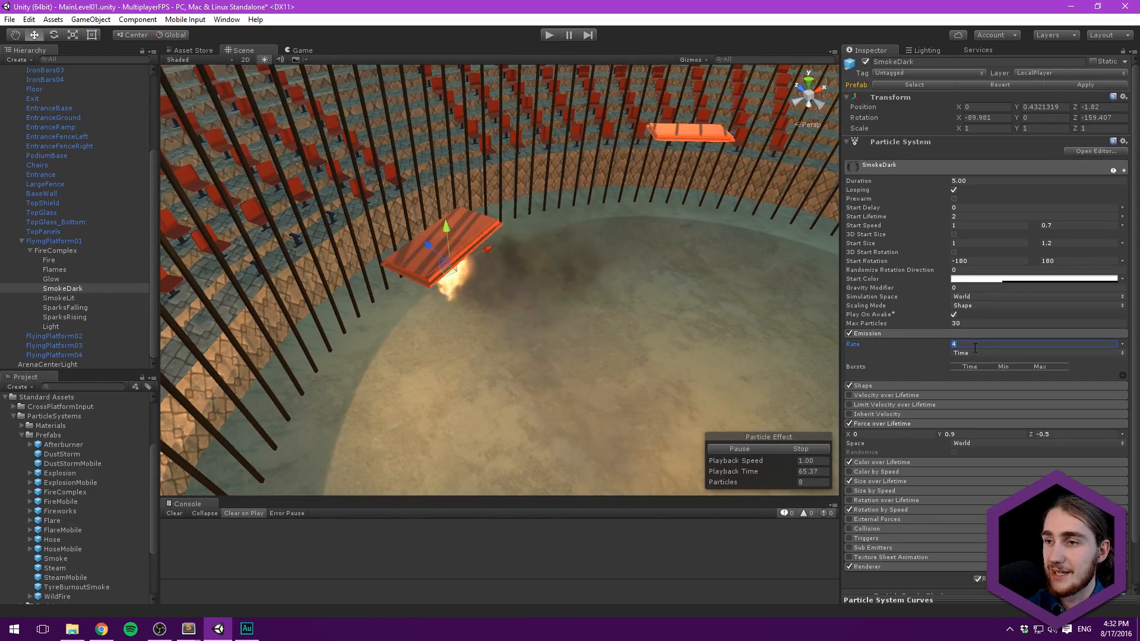
text(2)
mouse_move(510, 212)
alt+mouse_down()
mouse_move(575, 204)
mouse_move(498, 218)
mouse_move(552, 170)
alt+mouse_up()
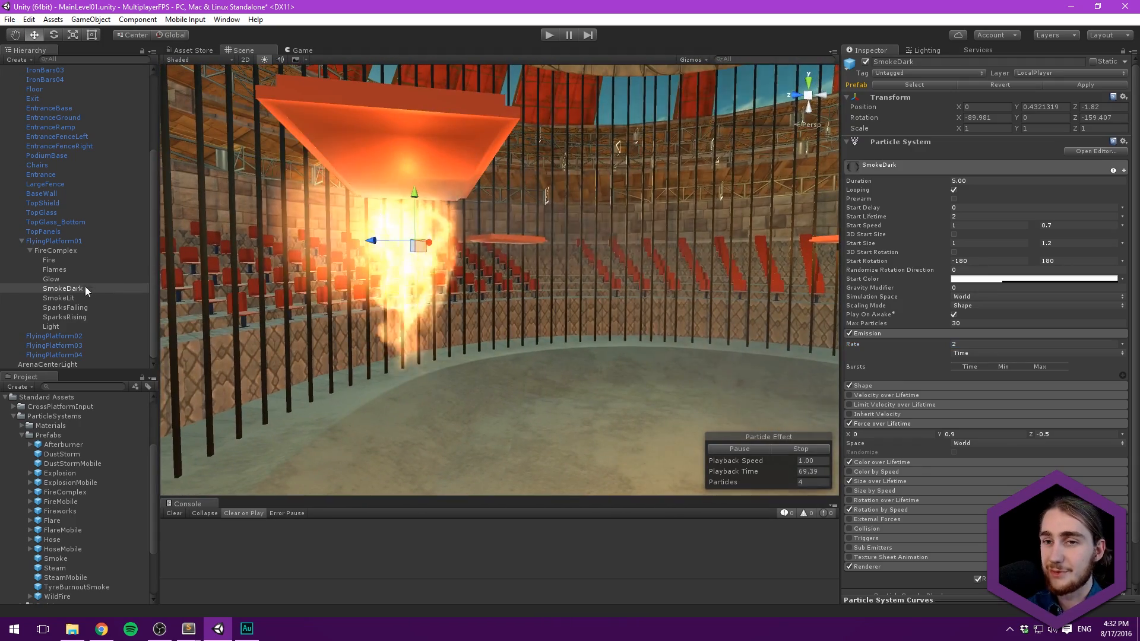
Step: Select the SmokeLit particle system, try moving it upward, and undo the move
click(58, 298)
middle_drag(597, 255, 507, 273)
scroll(507, 273, down, 3)
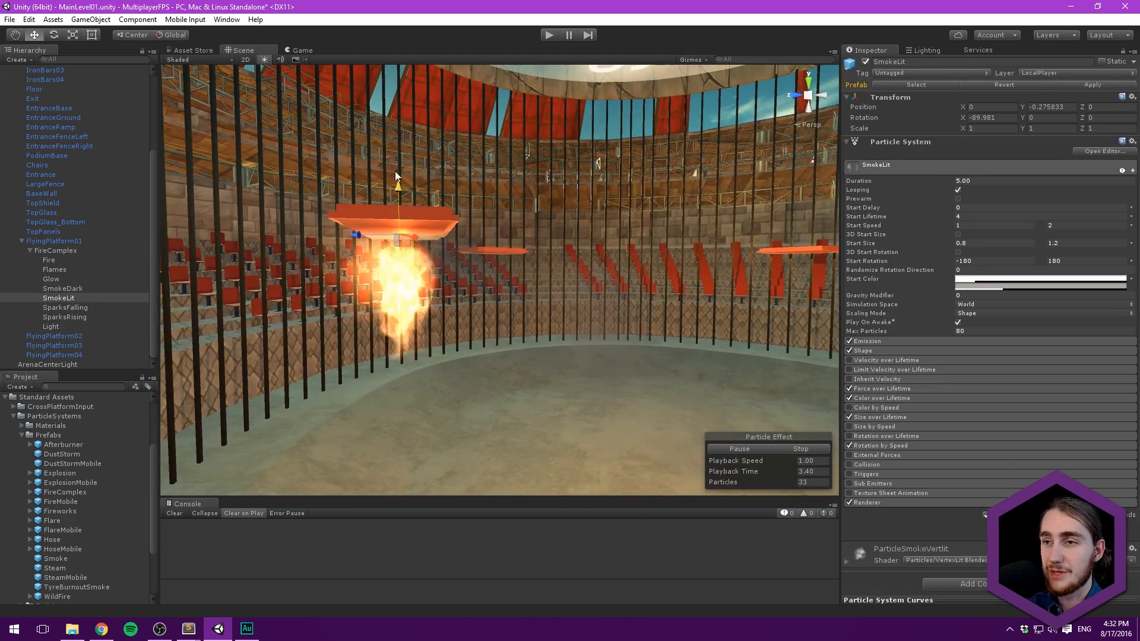
key(ctrl+z)
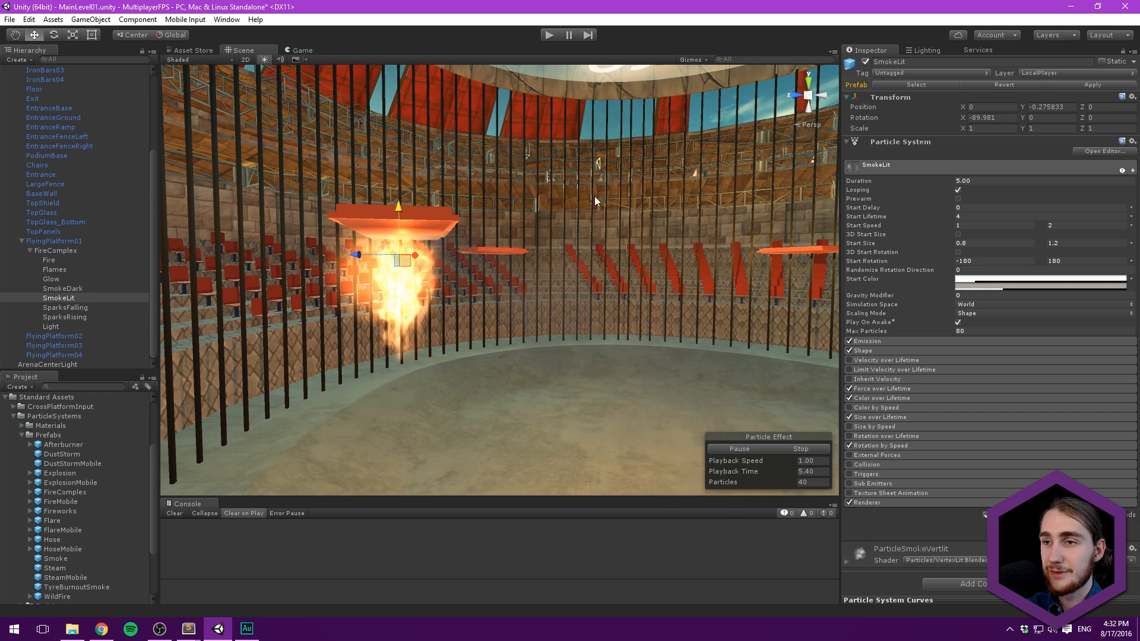
middle_drag(626, 197, 623, 218)
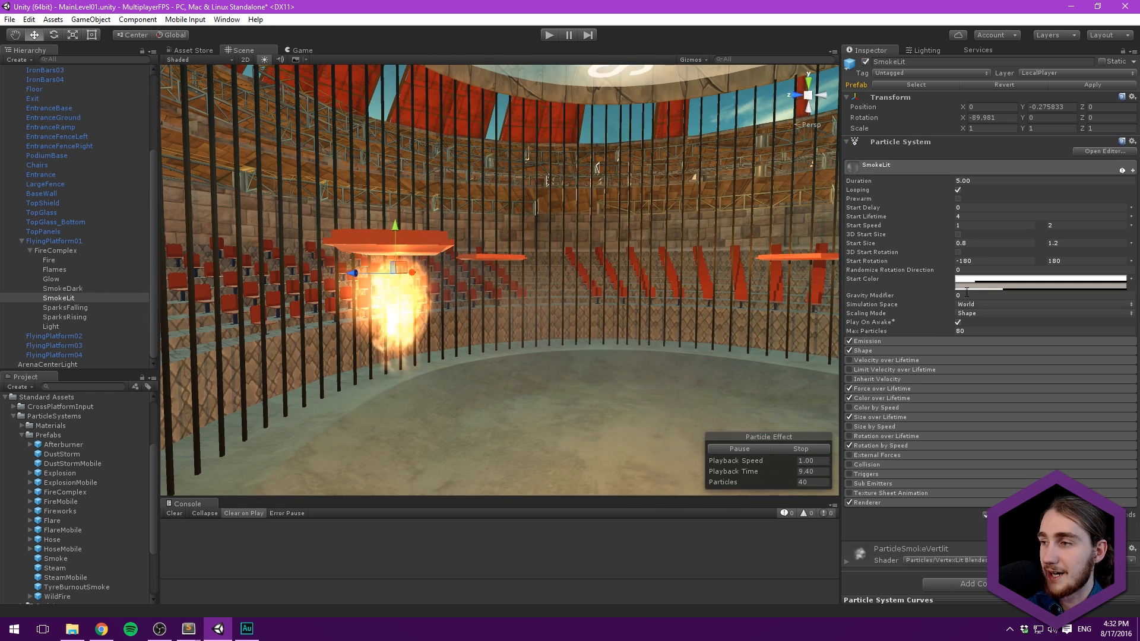
Step: Try an X rotation of 90 on SmokeLit and clear the value again
click(988, 118)
text(90)
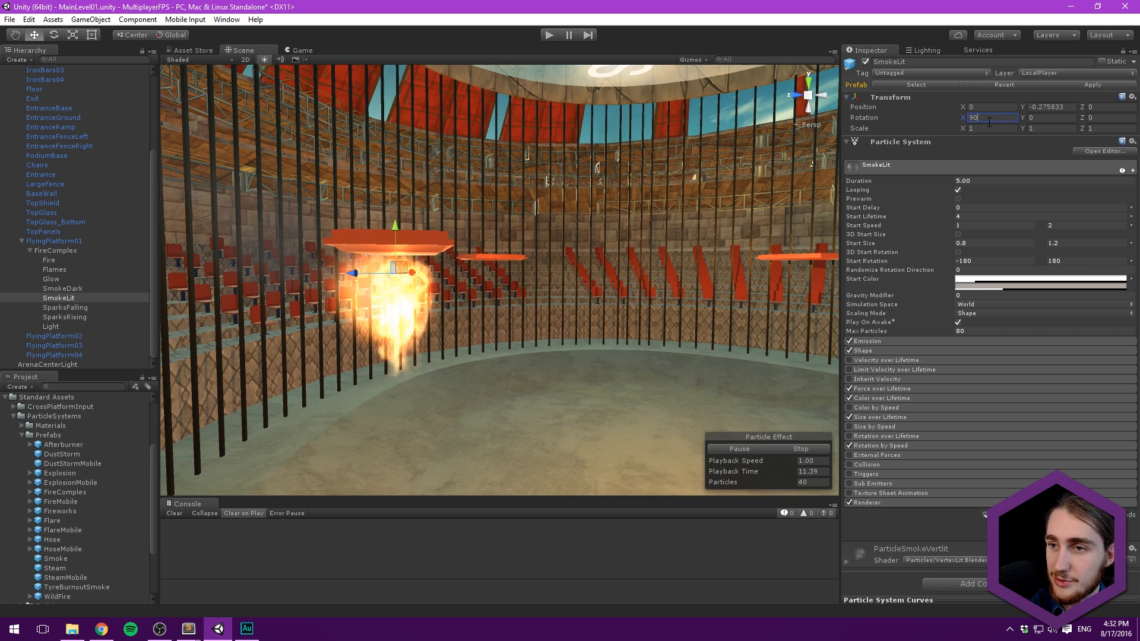
key(BackSpace)
key(BackSpace)
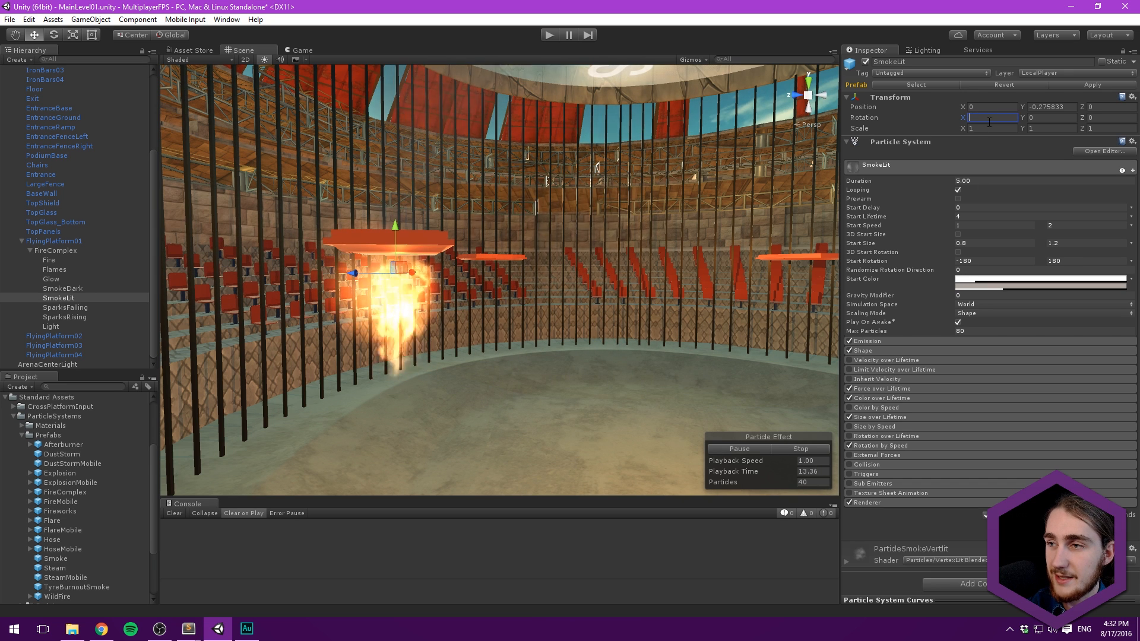
Step: Try a rotation of 0 on X and 90 on Z for SmokeLit
alt+drag(648, 163, 604, 396)
middle_drag(614, 294, 630, 275)
key(BackSpace)
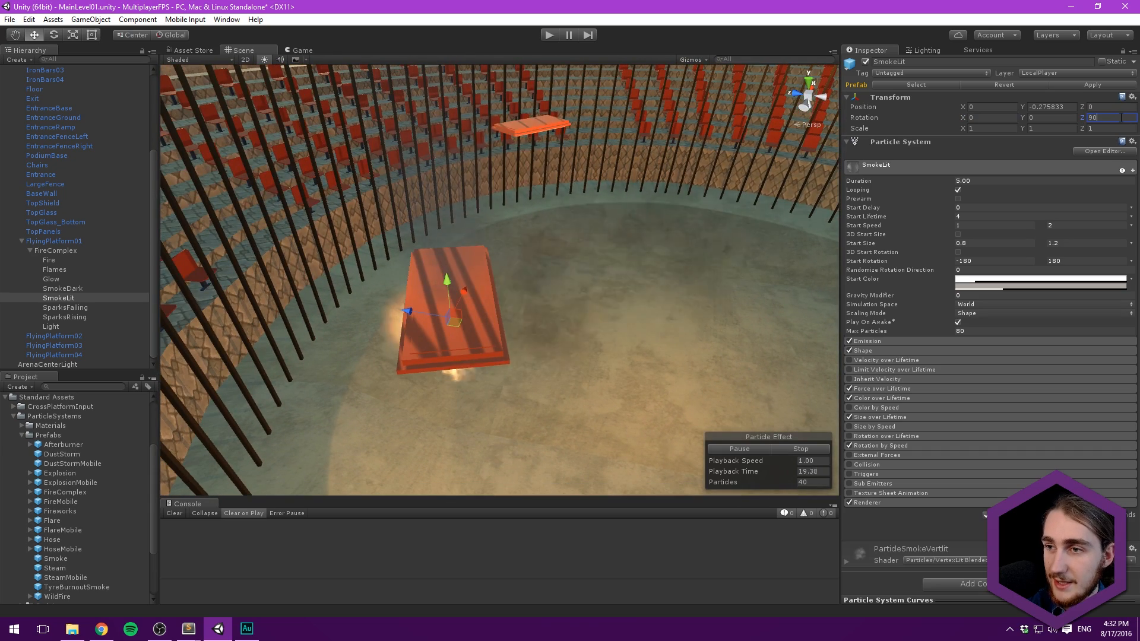
Step: Rotate SmokeLit freely in the scene to about X -61.7, Y -11.4, Z -5
alt+drag(618, 259, 672, 273)
key(e)
drag(445, 321, 560, 155)
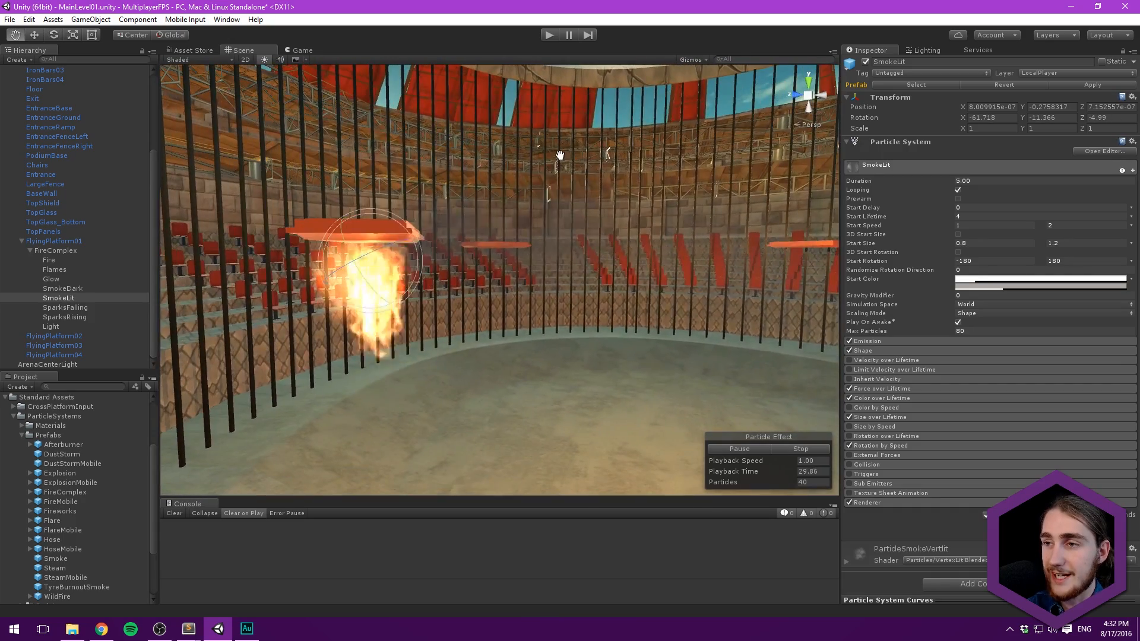
Step: Set the Z value of SmokeLit's Force over Lifetime to 0
click(889, 388)
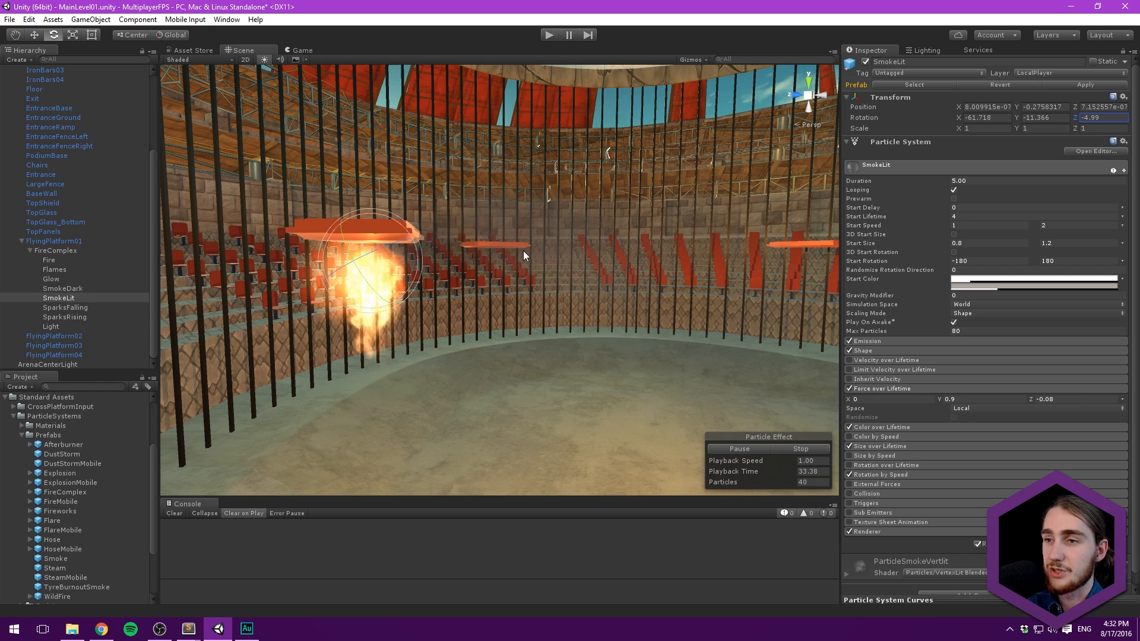
middle_drag(569, 262, 589, 291)
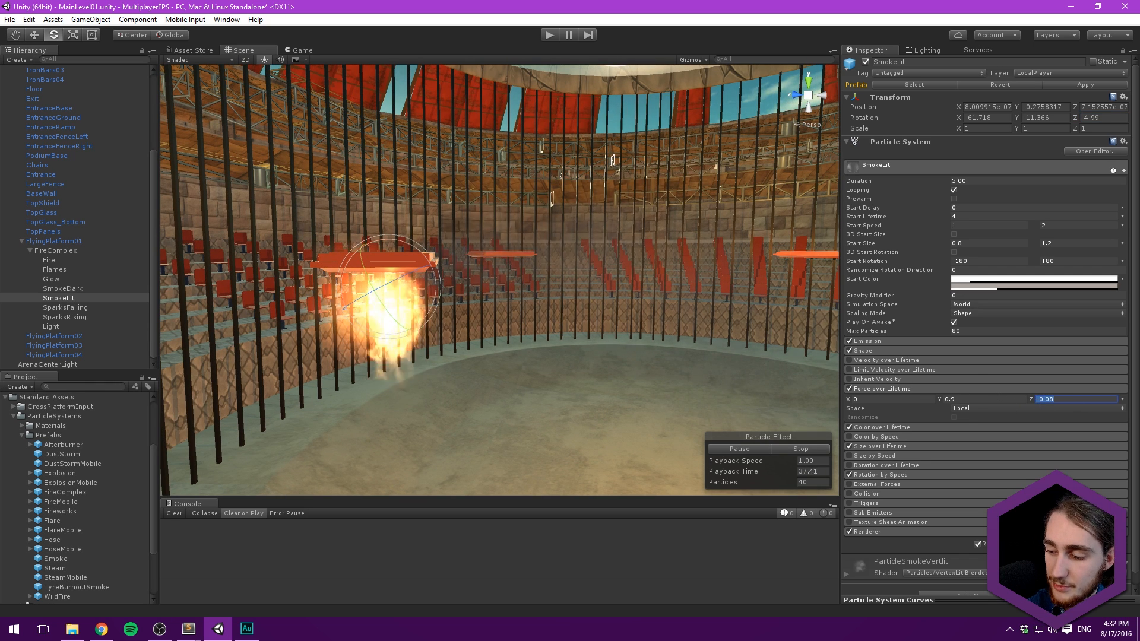
alt+drag(615, 242, 643, 449)
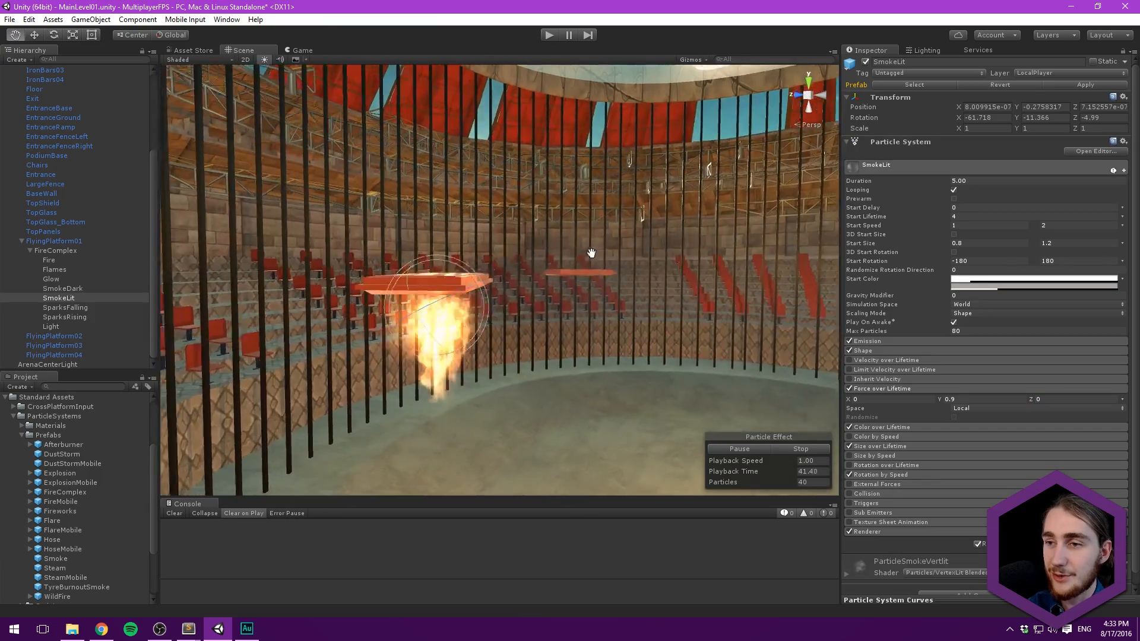
Step: Move SmokeLit under the flying platform to about X -0.41, Y -3.23, Z -1.8
middle_drag(582, 262, 602, 233)
scroll(602, 233, down, 6)
scroll(532, 253, up, 4)
middle_drag(532, 255, 541, 281)
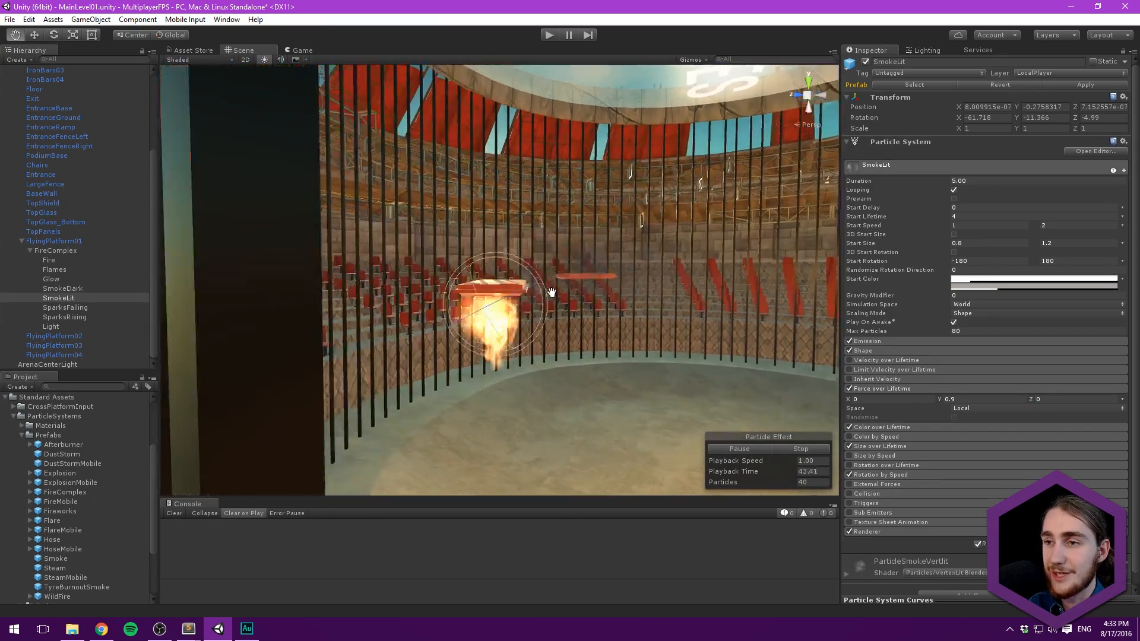
mouse_move(542, 284)
alt+mouse_down()
mouse_move(549, 432)
mouse_move(516, 369)
mouse_move(570, 356)
mouse_move(580, 189)
mouse_move(475, 196)
mouse_move(511, 267)
mouse_move(527, 259)
mouse_move(471, 146)
mouse_move(606, 240)
mouse_move(560, 163)
mouse_move(562, 110)
alt+mouse_up()
drag(443, 192, 450, 211)
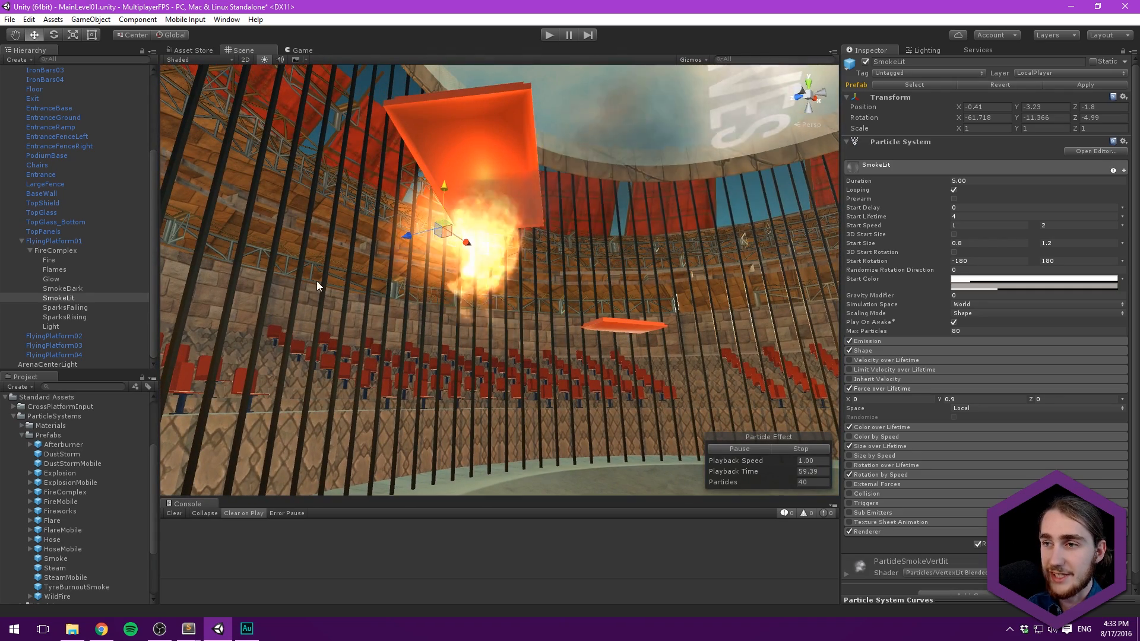
Step: Select SmokeDark and move it along the Z axis to about -3.73
click(76, 288)
drag(488, 186, 633, 291)
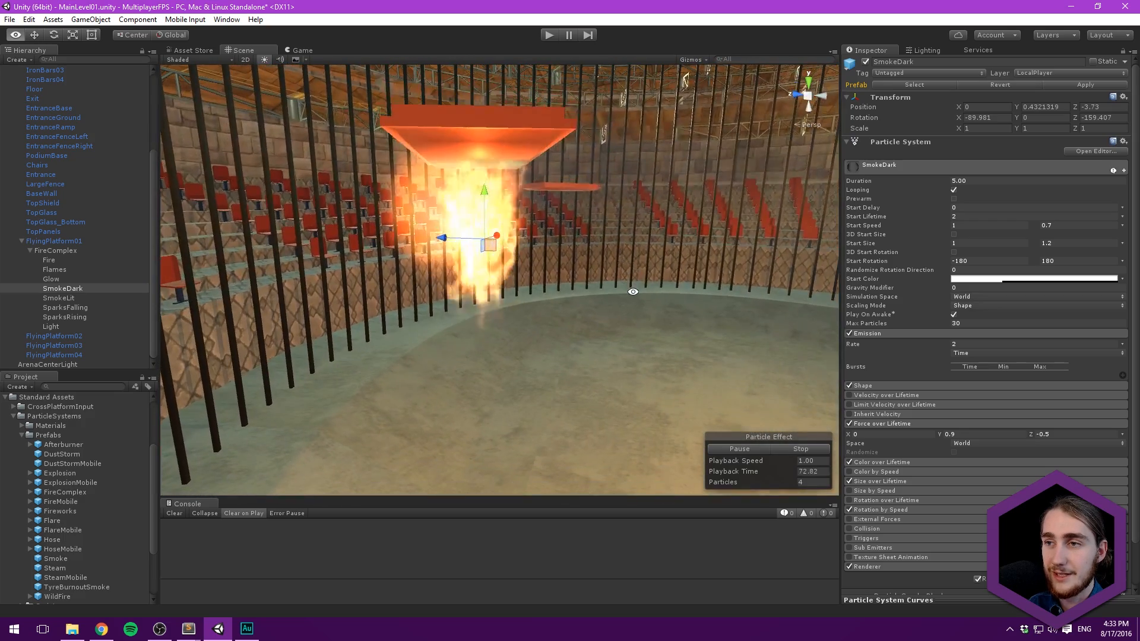
middle_drag(449, 293, 441, 311)
scroll(511, 315, down, 3)
middle_drag(528, 311, 464, 344)
scroll(464, 343, down, 5)
middle_drag(431, 298, 507, 265)
scroll(507, 266, down, 3)
Step: Set the X rotation of the SparksFalling particle system to 0
click(69, 298)
click(75, 307)
alt+drag(353, 284, 391, 250)
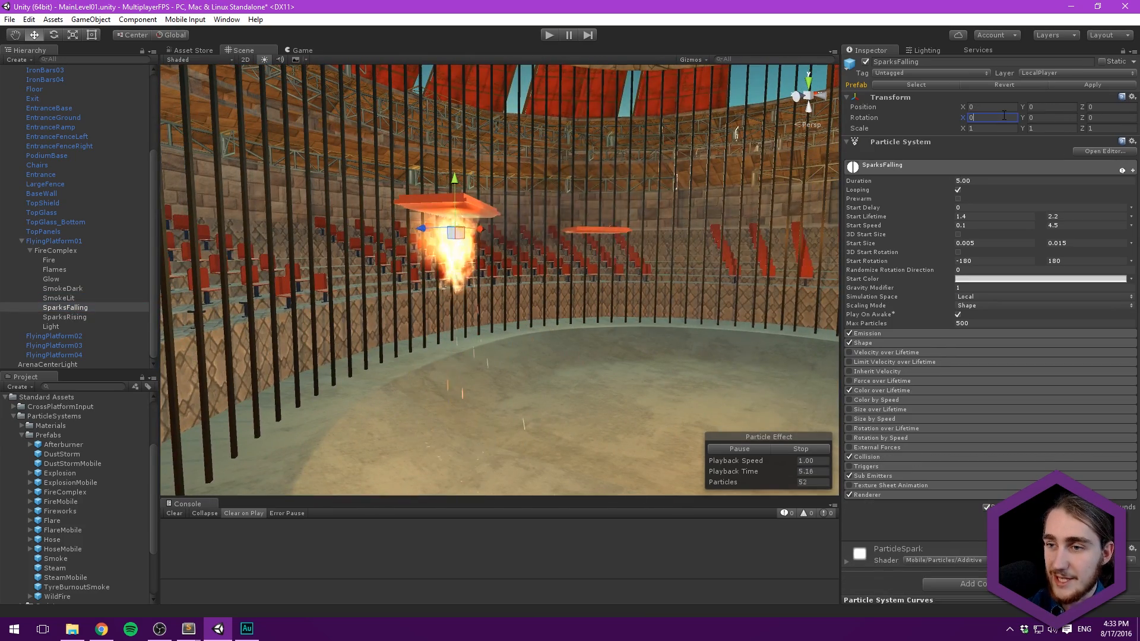
Step: Set SparksFalling's Gravity Modifier to 0.2
mouse_move(573, 220)
alt+mouse_down()
mouse_move(502, 203)
mouse_move(564, 253)
mouse_move(814, 311)
alt+mouse_up()
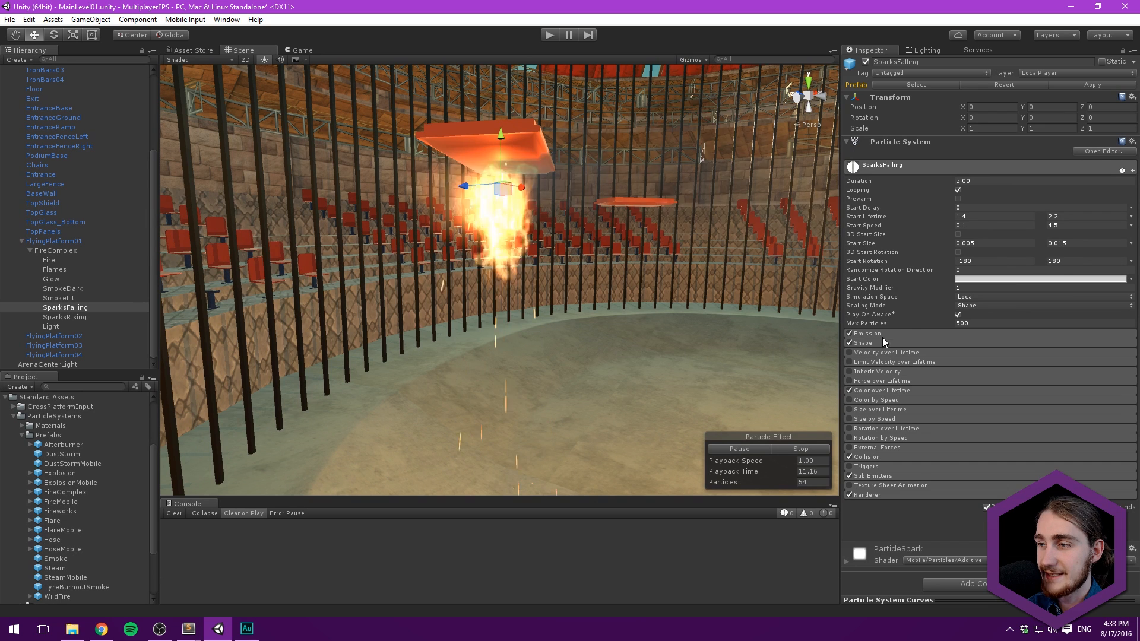
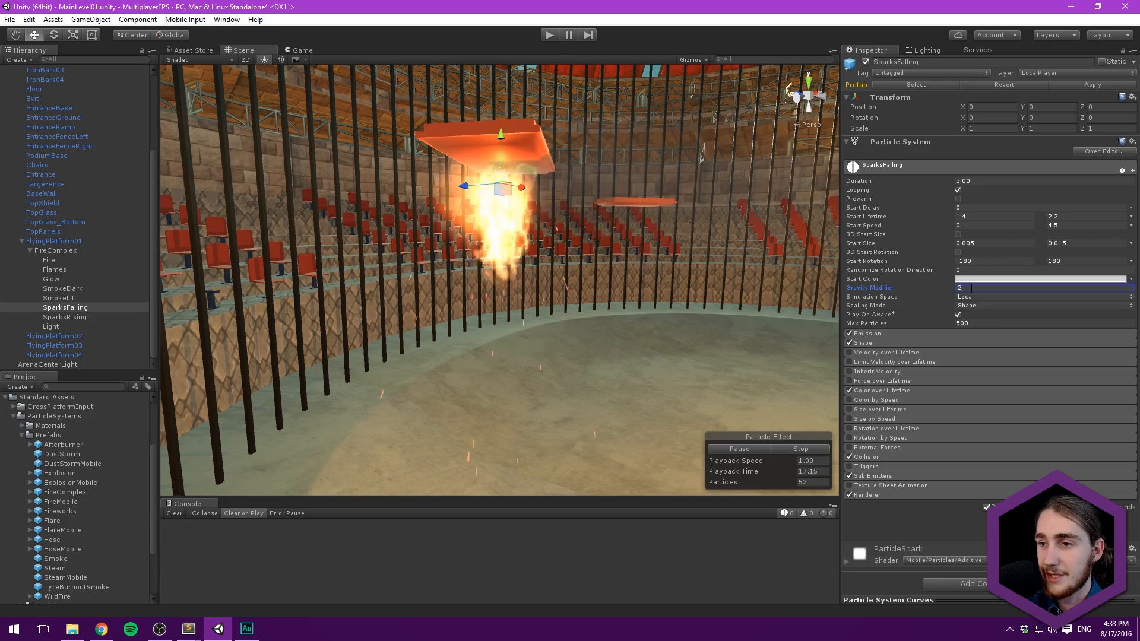
key(Return)
scroll(543, 247, down, 3)
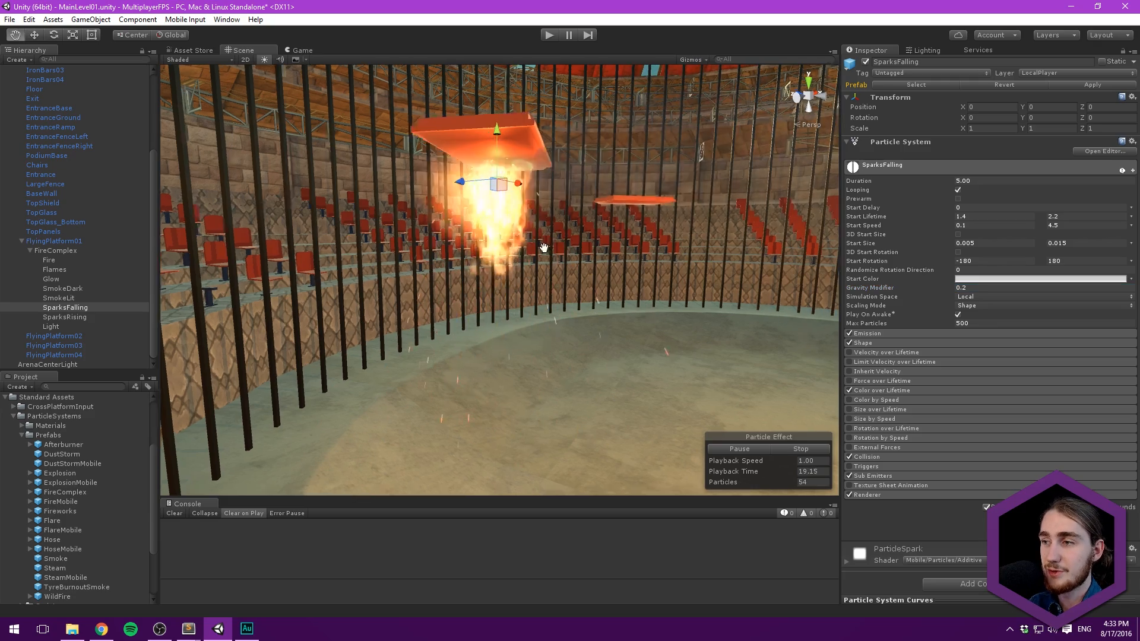
alt+drag(552, 234, 458, 196)
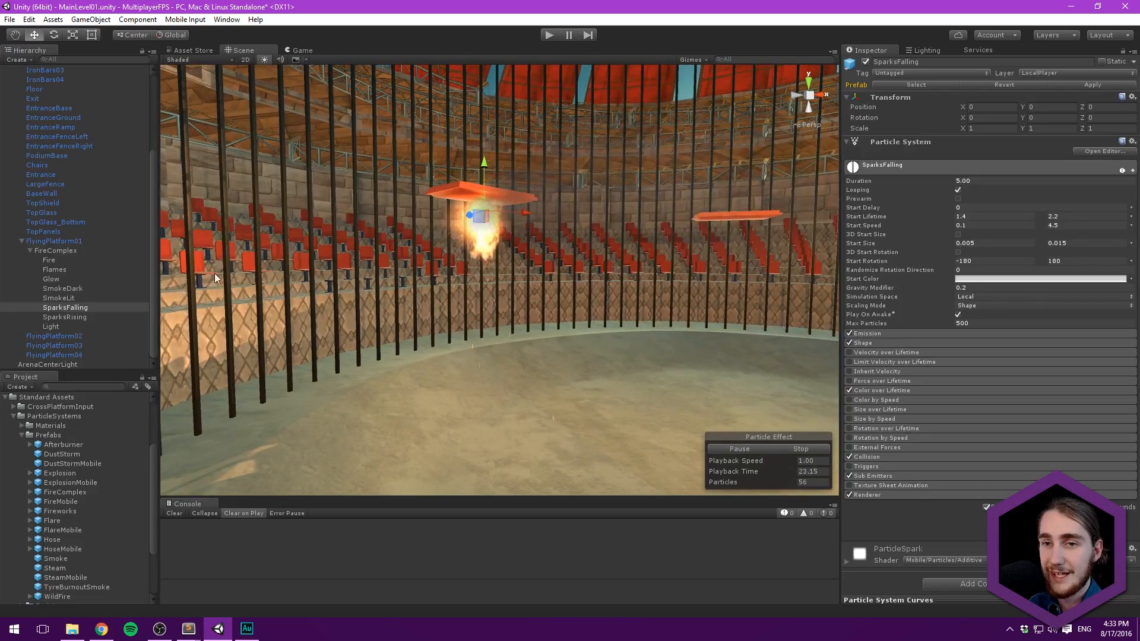
Step: Select the SparksRising particle system and try adjusting its Gravity Modifier
click(83, 319)
key(f)
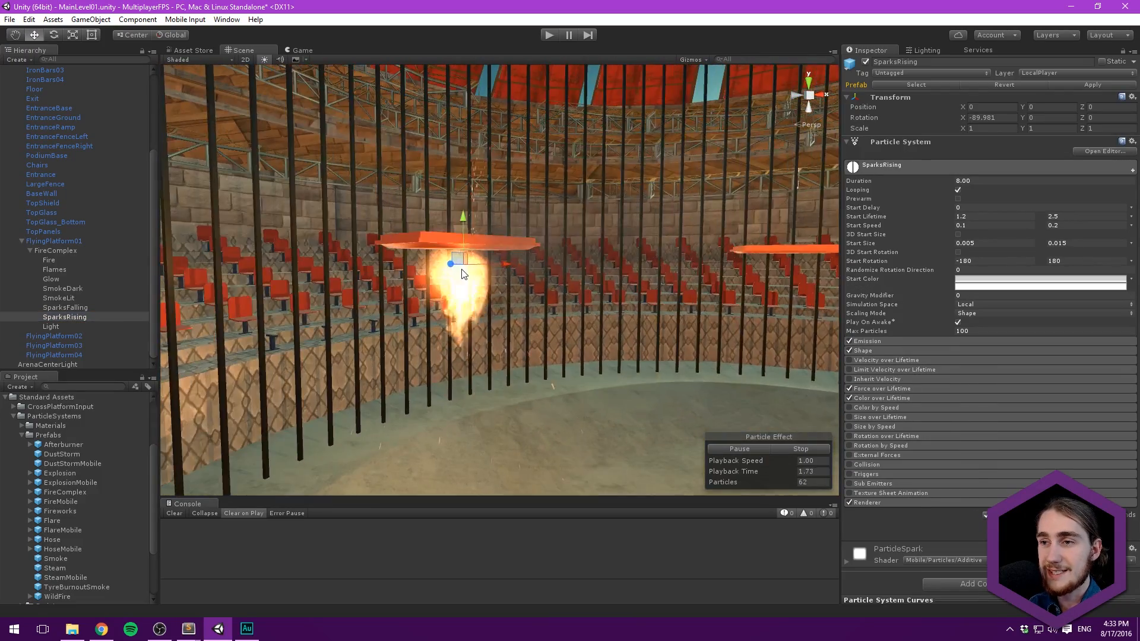
alt+drag(521, 265, 495, 421)
alt+drag(470, 283, 554, 130)
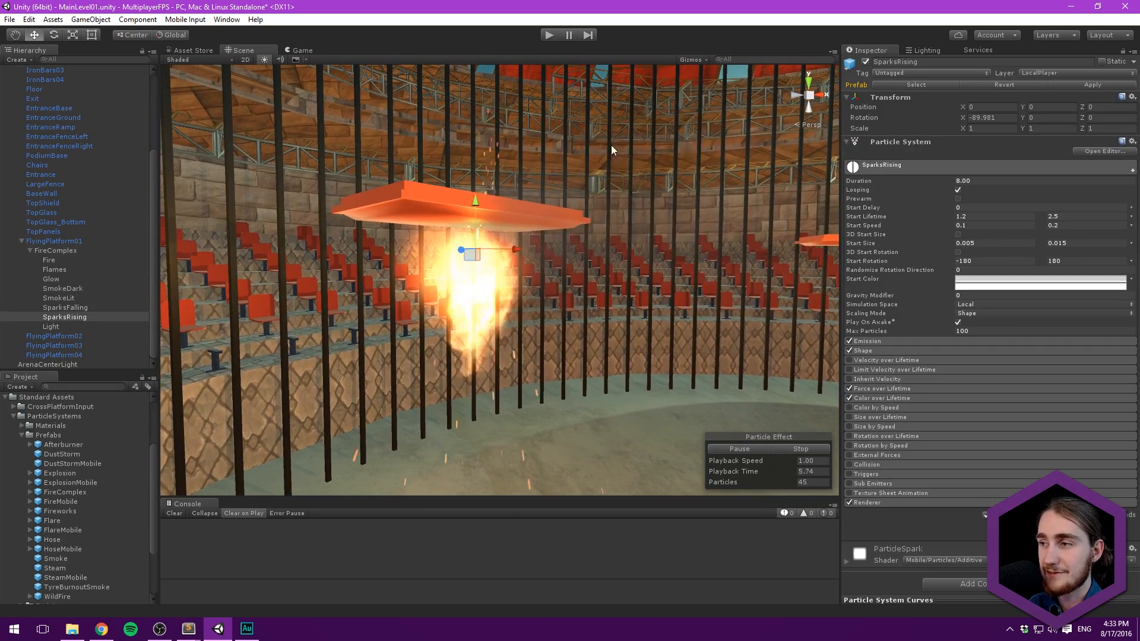
mouse_move(885, 293)
mouse_down()
mouse_move(901, 293)
mouse_move(879, 295)
mouse_up()
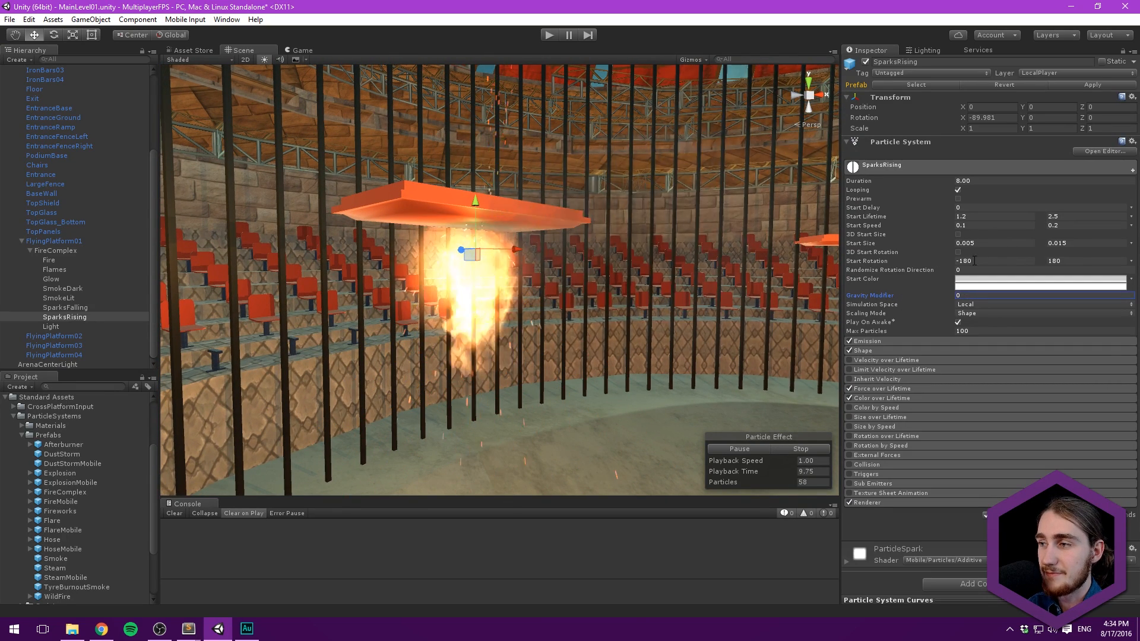
Step: Set SparksRising's X rotation to 90
click(999, 118)
key(BackSpace)
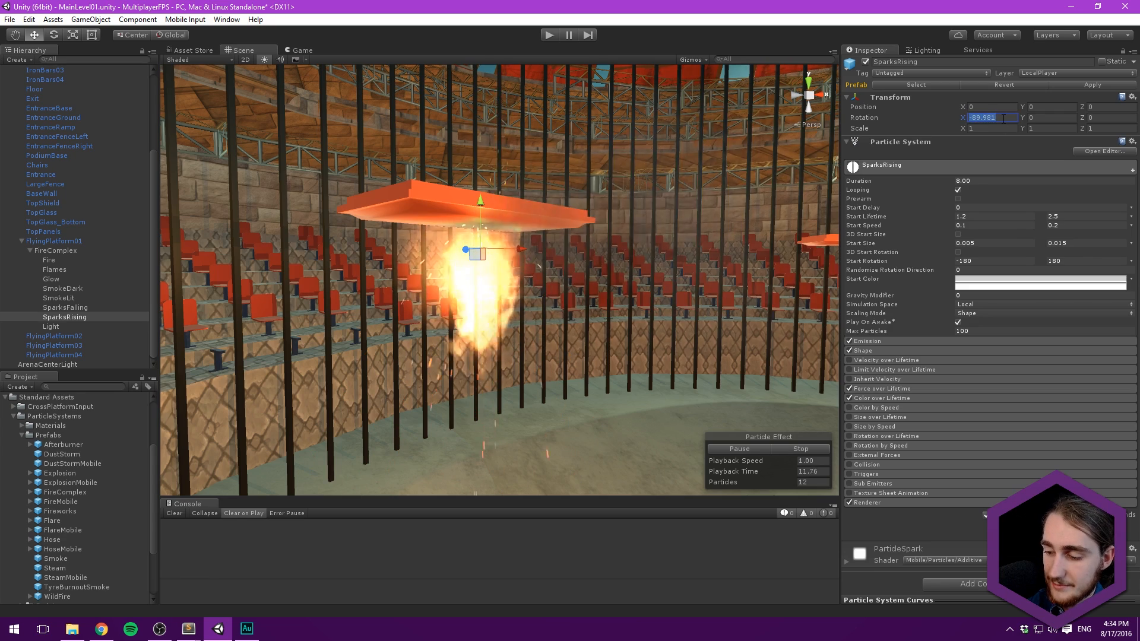
text(90)
alt+drag(565, 228, 701, 309)
middle_drag(540, 237, 651, 269)
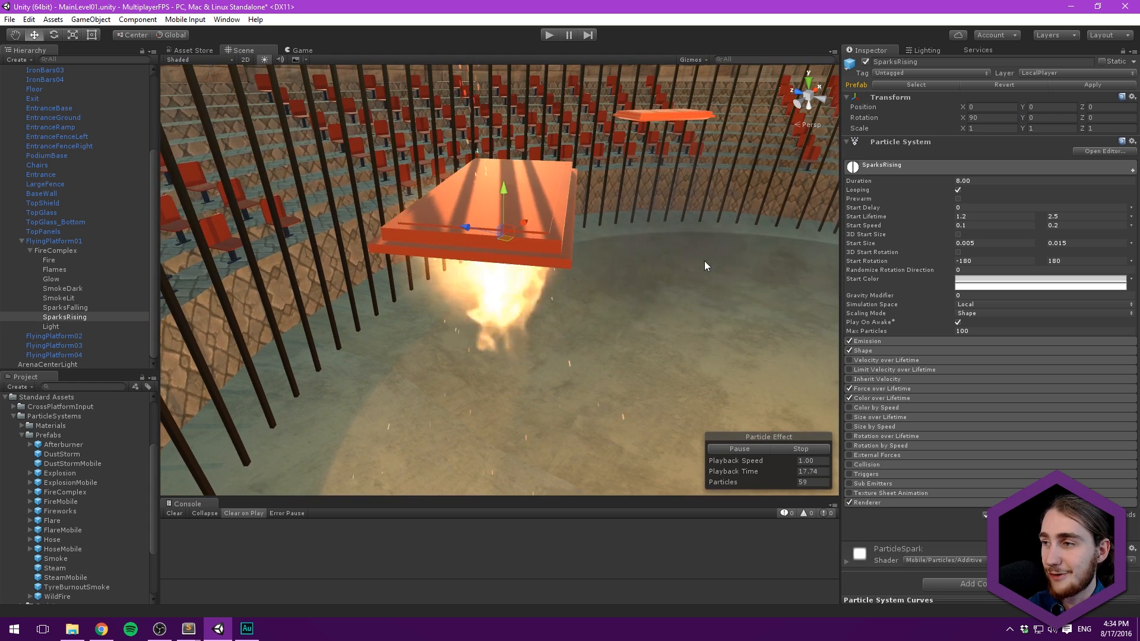
Step: Switch SparksRising's Start Speed to a constant and set it to 0.88
click(1131, 226)
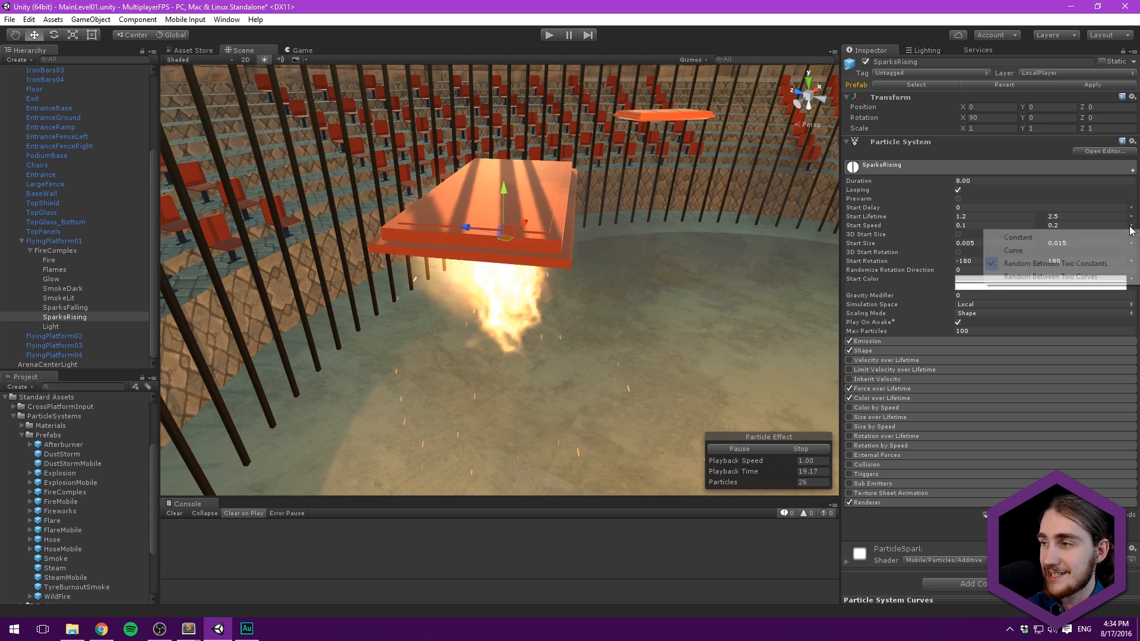
click(1057, 238)
mouse_move(932, 225)
mouse_down()
mouse_move(952, 223)
mouse_move(933, 226)
mouse_up()
alt+drag(593, 249, 579, 114)
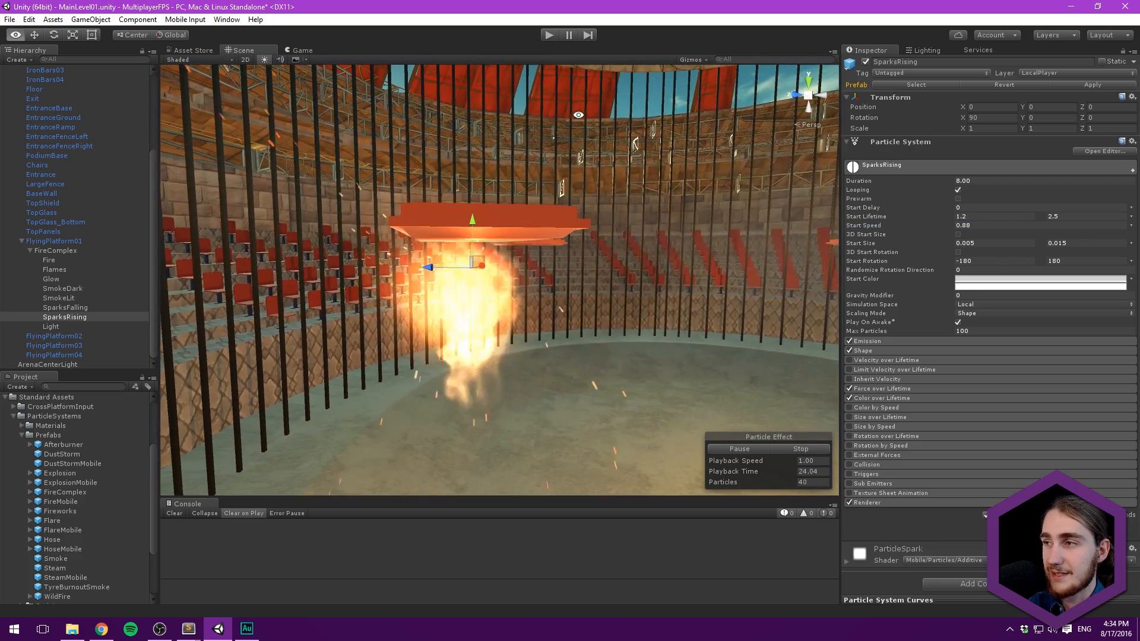
Step: Set SparksRising's X rotation to -90
click(983, 118)
text(-)
mouse_move(629, 178)
alt+mouse_down()
mouse_move(605, 192)
mouse_move(550, 138)
mouse_move(668, 145)
mouse_move(720, 117)
mouse_move(611, 209)
alt+mouse_up()
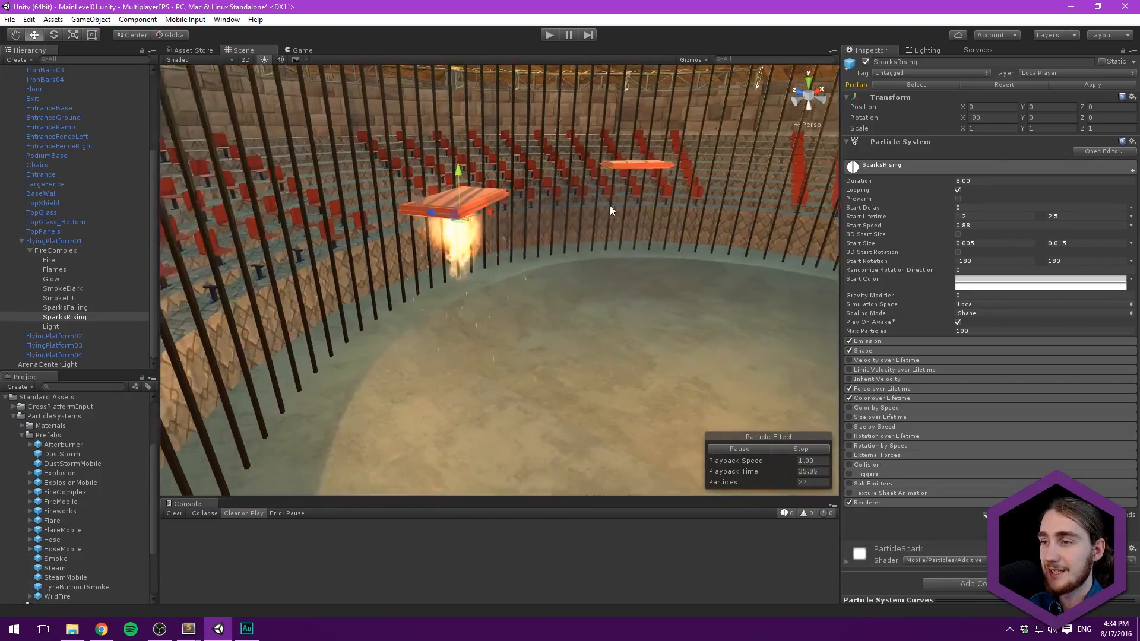
Step: Inspect SparksRising's Emission module and its rate curve, and view the sparks from below the platform
click(888, 341)
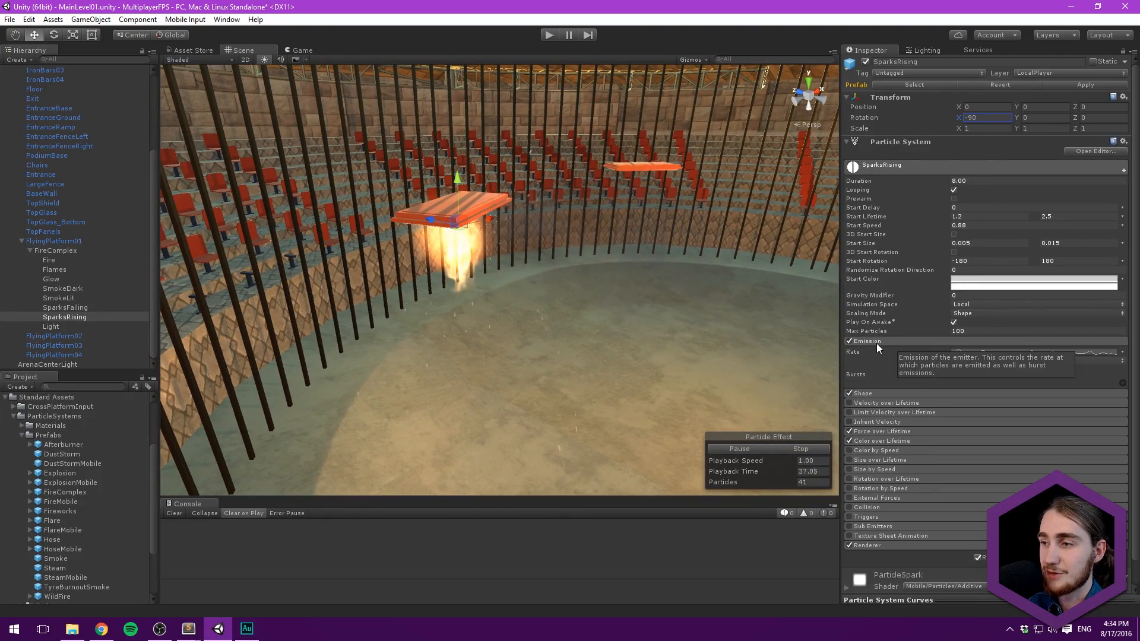
click(1020, 352)
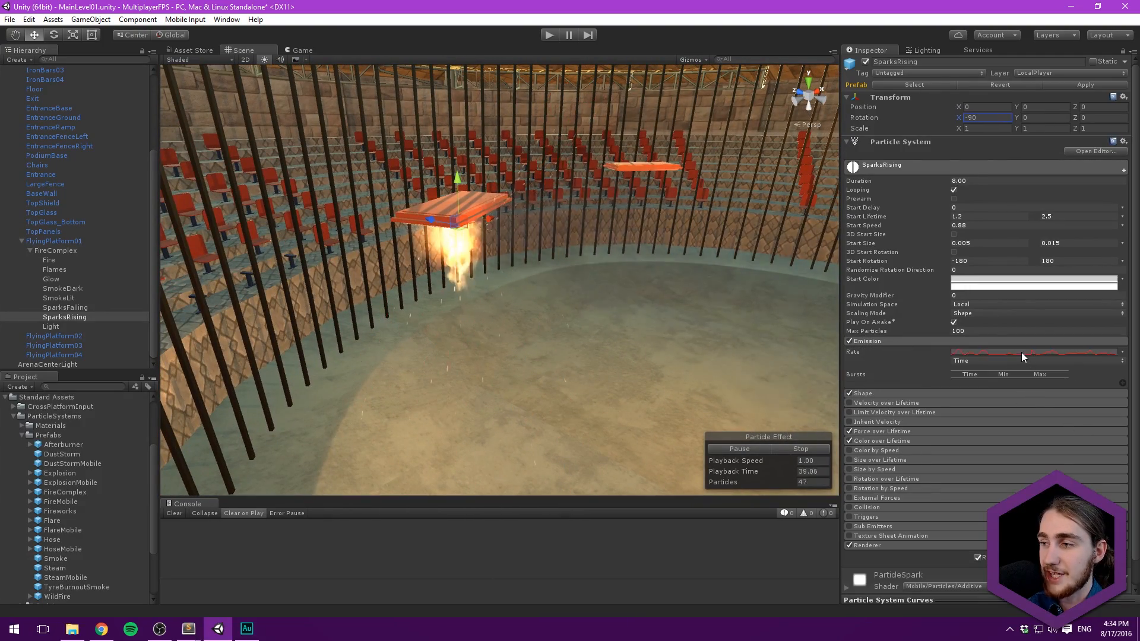
click(984, 351)
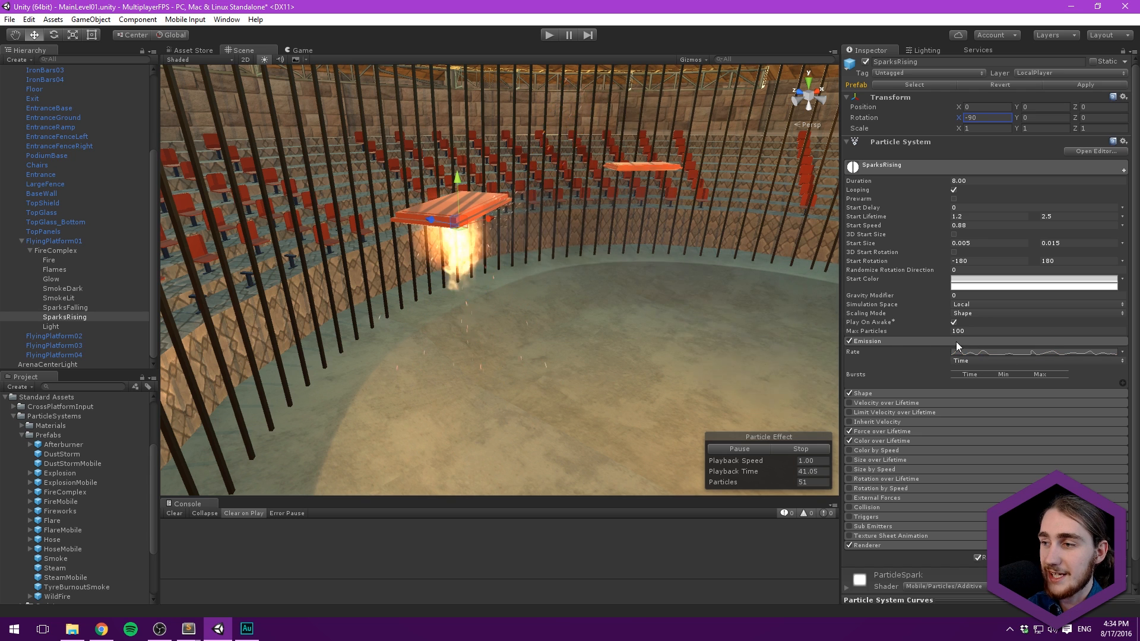
click(888, 338)
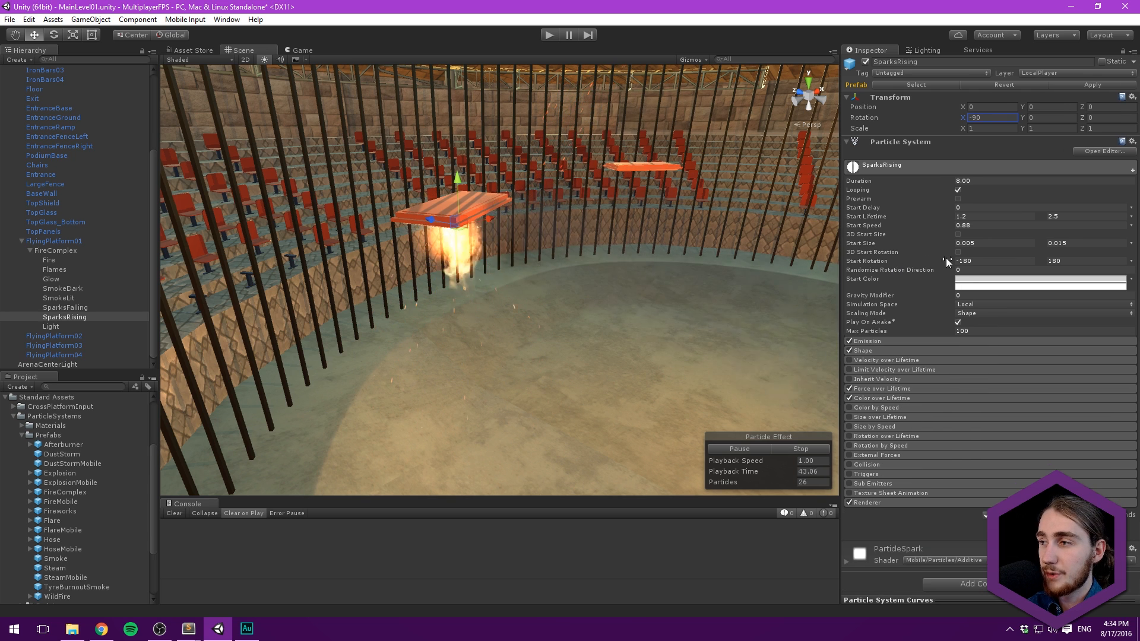
mouse_move(600, 233)
alt+mouse_down()
mouse_move(687, 245)
mouse_move(621, 275)
mouse_move(644, 162)
alt+mouse_up()
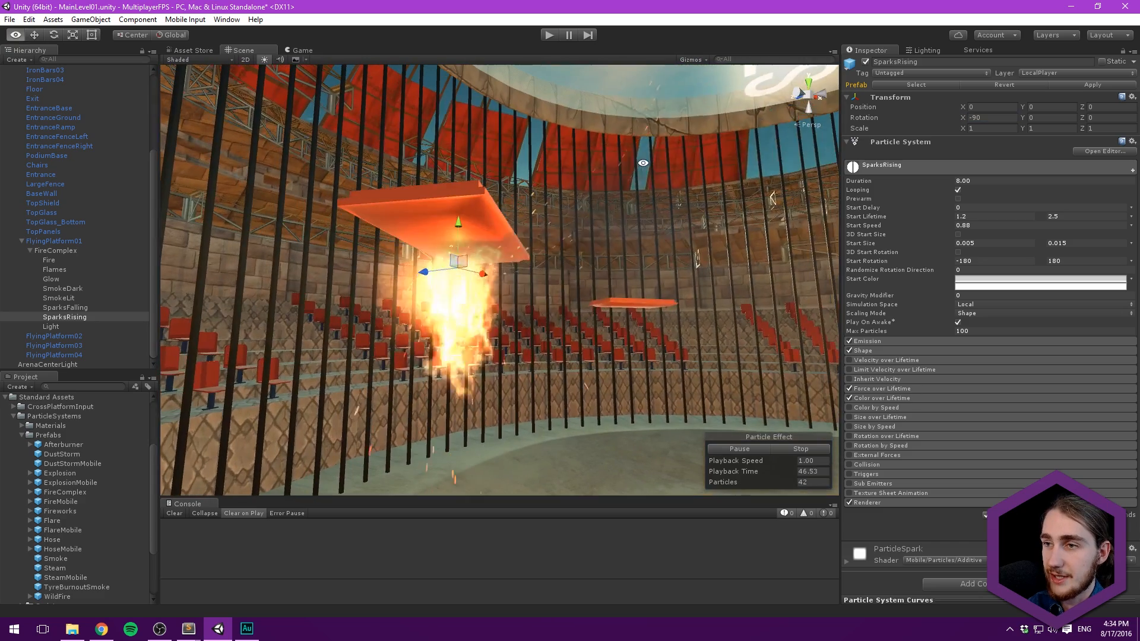
Step: Review the time basis and curve mode options of SparksRising's emission rate, keeping Time and Curve
click(898, 343)
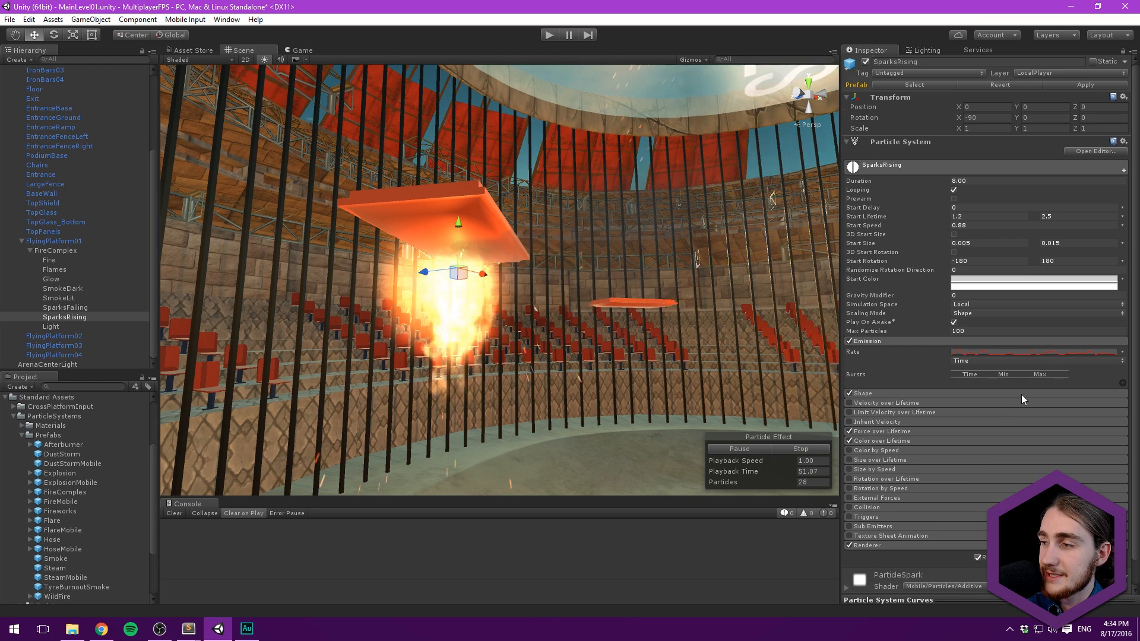
scroll(1011, 405, down, 2)
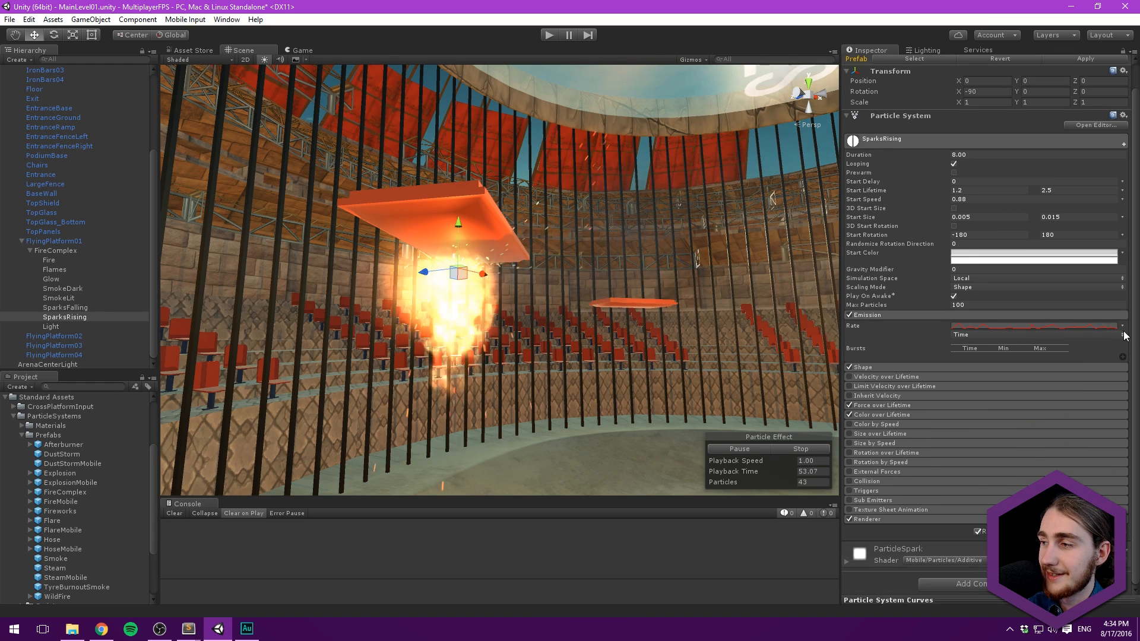
click(1123, 326)
click(969, 336)
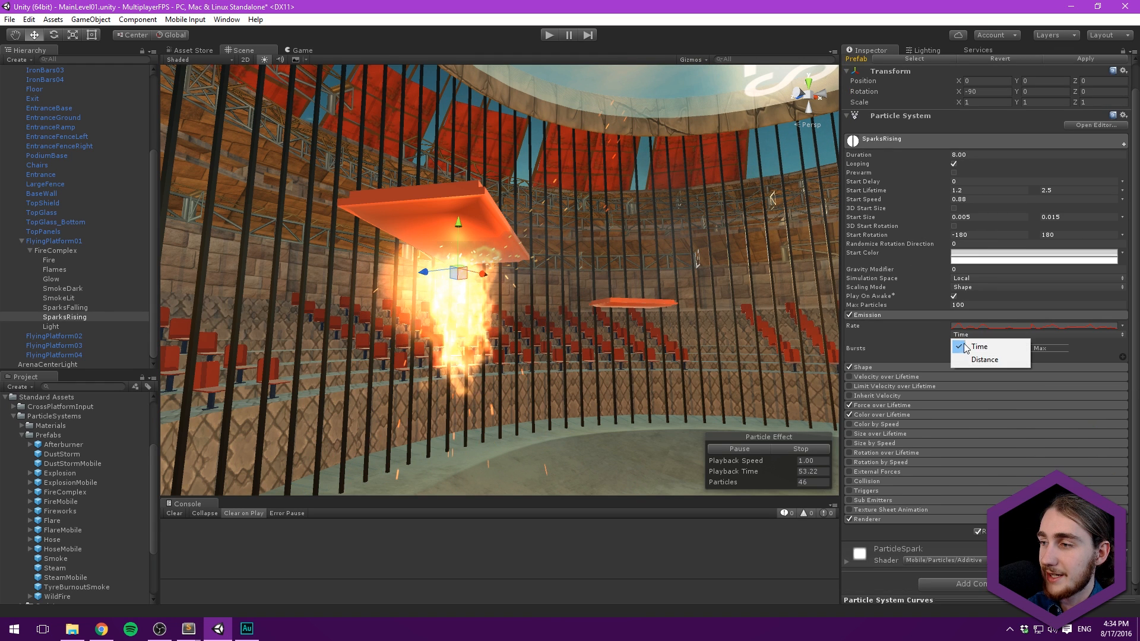
click(974, 348)
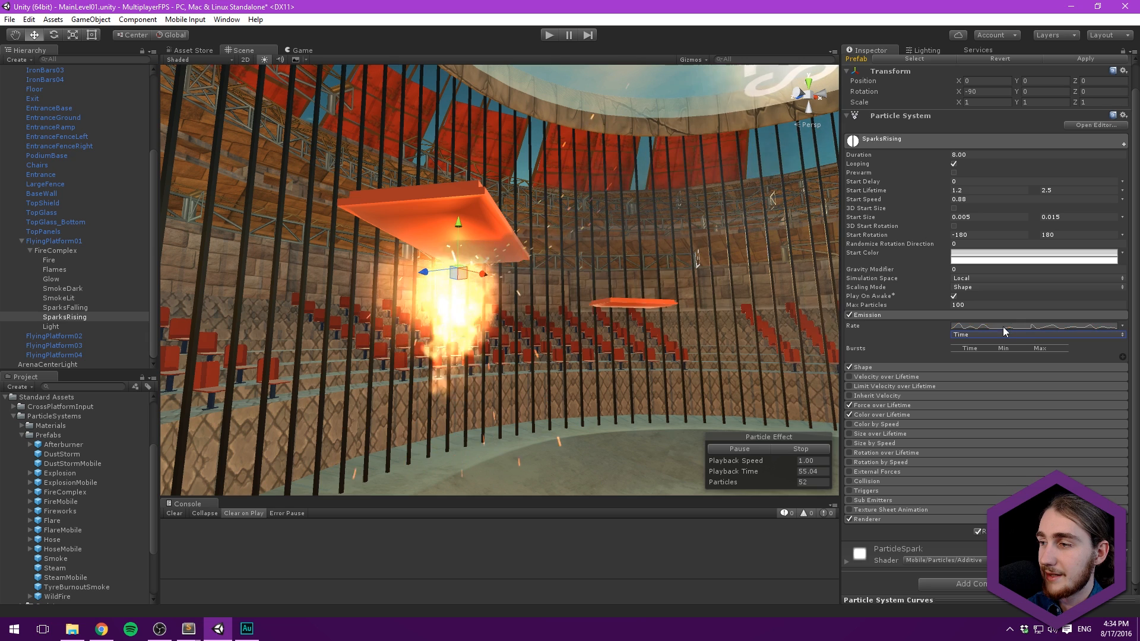
click(1107, 330)
click(1124, 327)
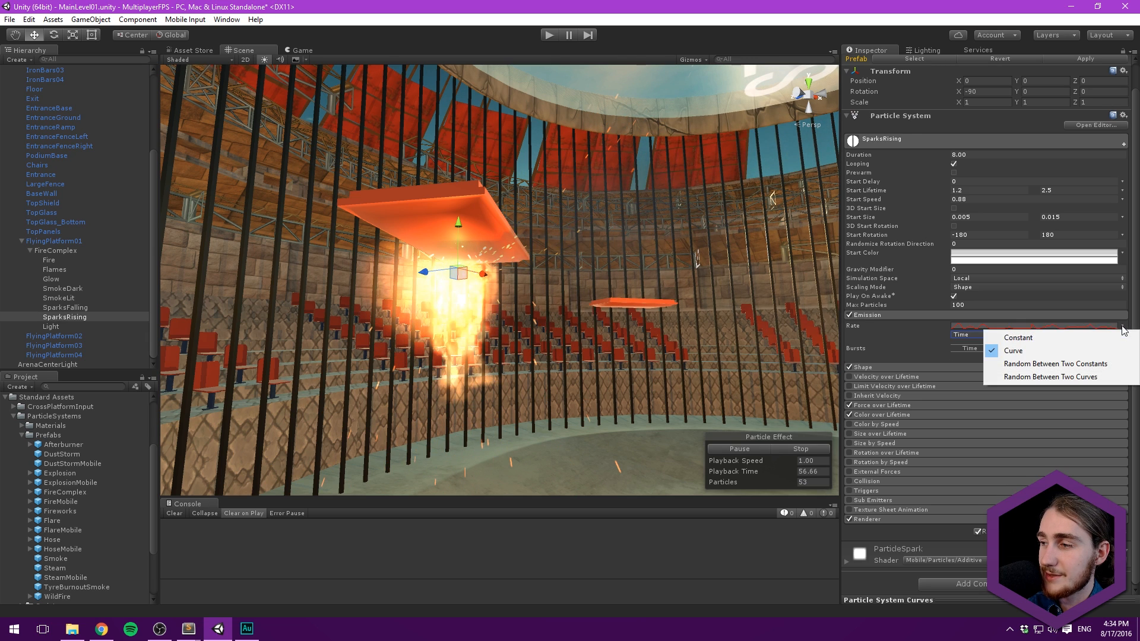
click(1046, 351)
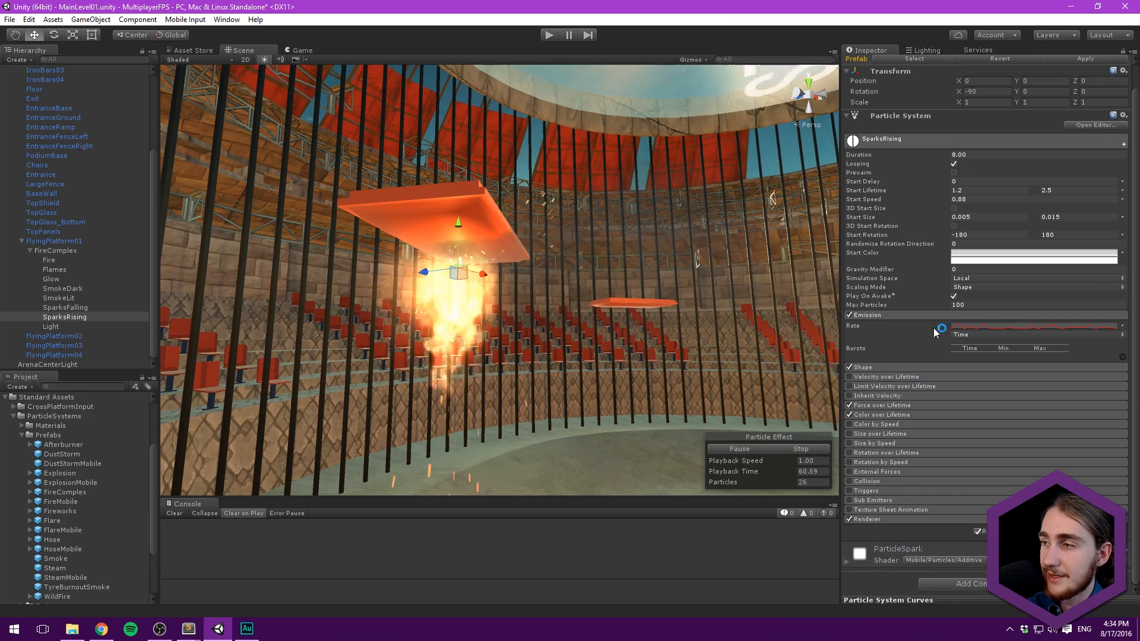
Step: Lower the alpha of SparksRising's first Start Color, the grey one, to 174
scroll(960, 262, up, 2)
alt+drag(568, 189, 614, 270)
middle_drag(623, 211, 555, 221)
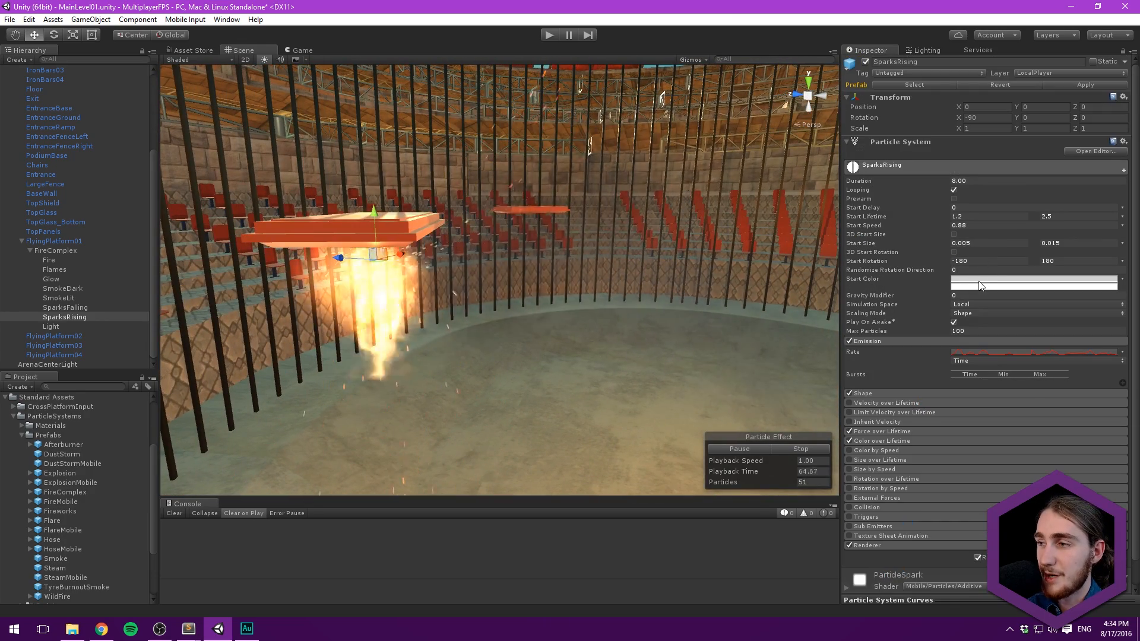
click(979, 281)
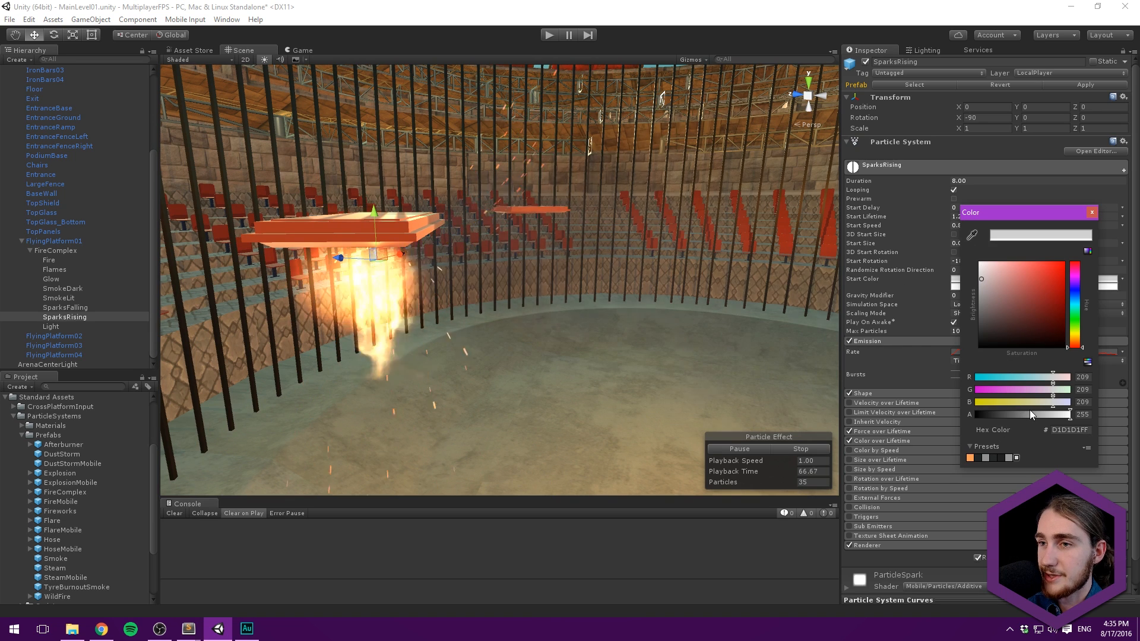
drag(1068, 415, 1042, 416)
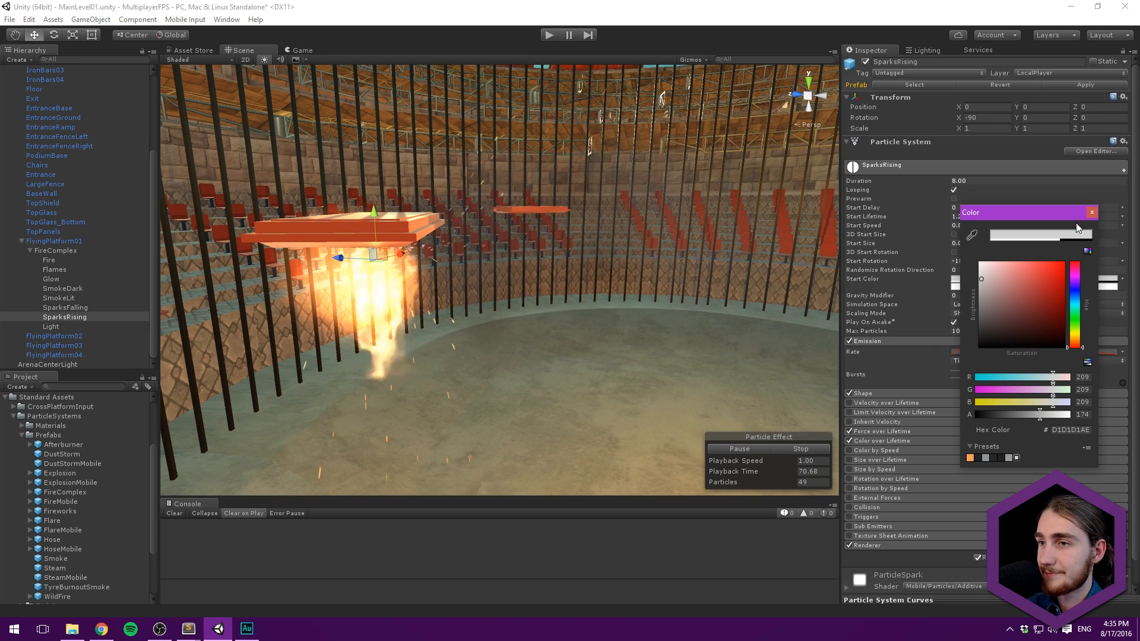
click(1093, 212)
Step: Lower the alpha of SparksRising's second Start Color, the white one, to 141
click(985, 281)
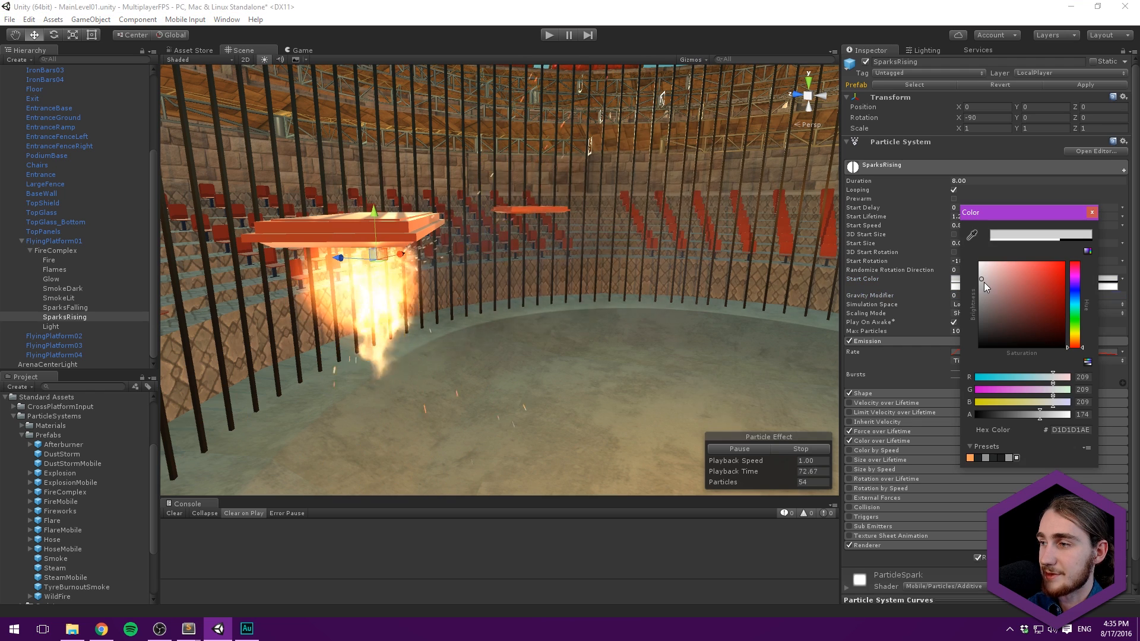
click(1092, 213)
click(1000, 287)
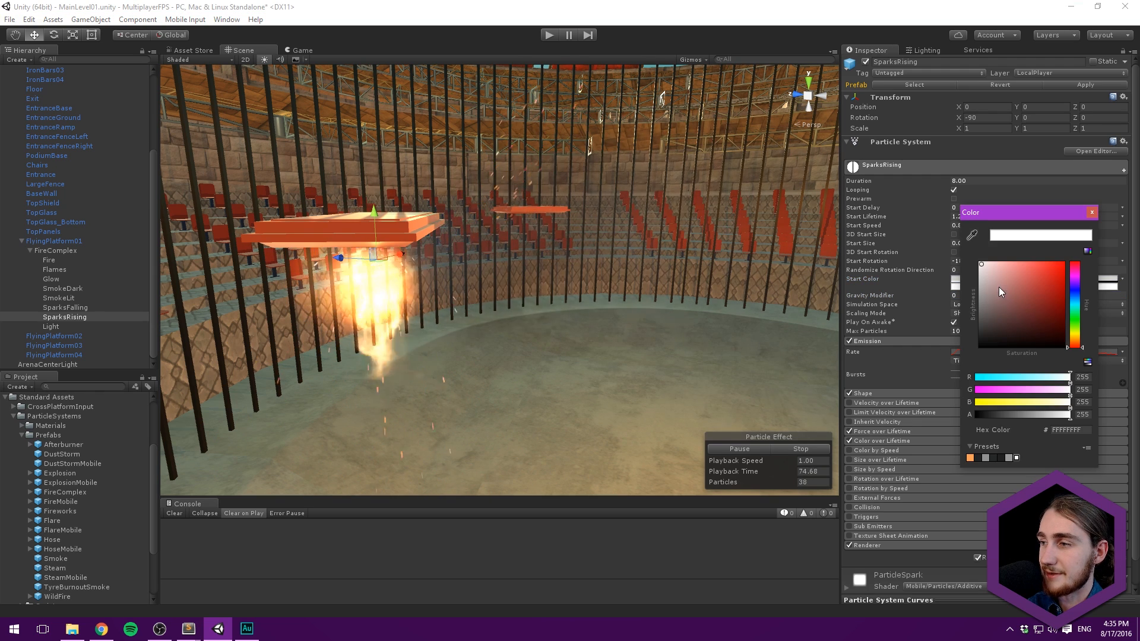
click(1028, 415)
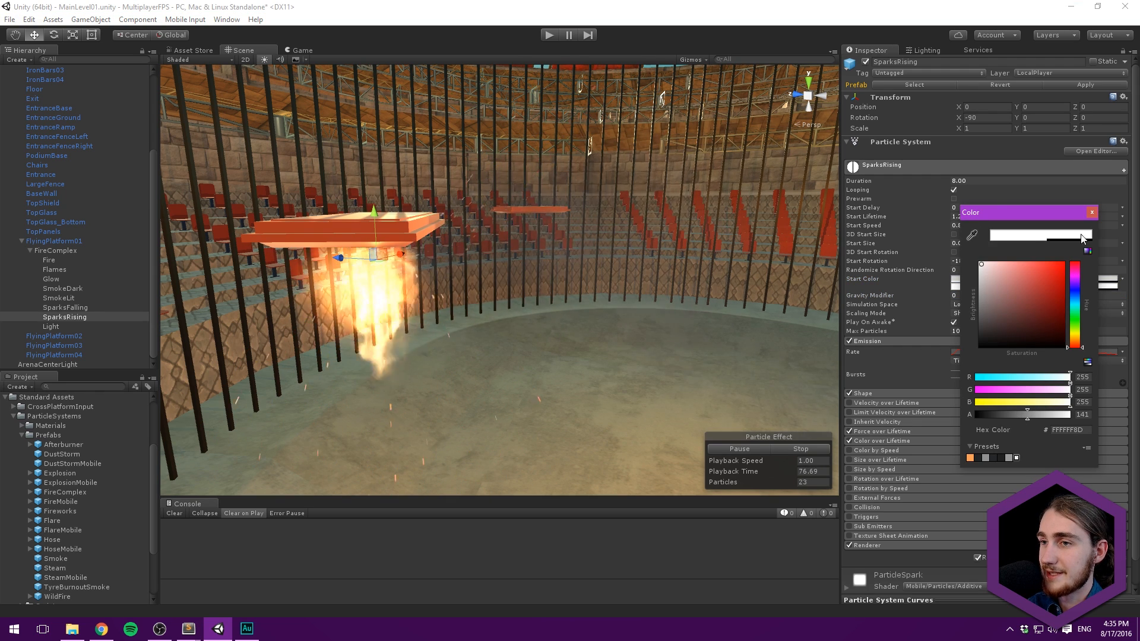
click(1092, 213)
Step: Collapse FlyingPlatform01's FireComplex, duplicate it and parent the copy to FlyingPlatform02
scroll(537, 196, down, 6)
alt+drag(537, 196, 112, 319)
click(66, 307)
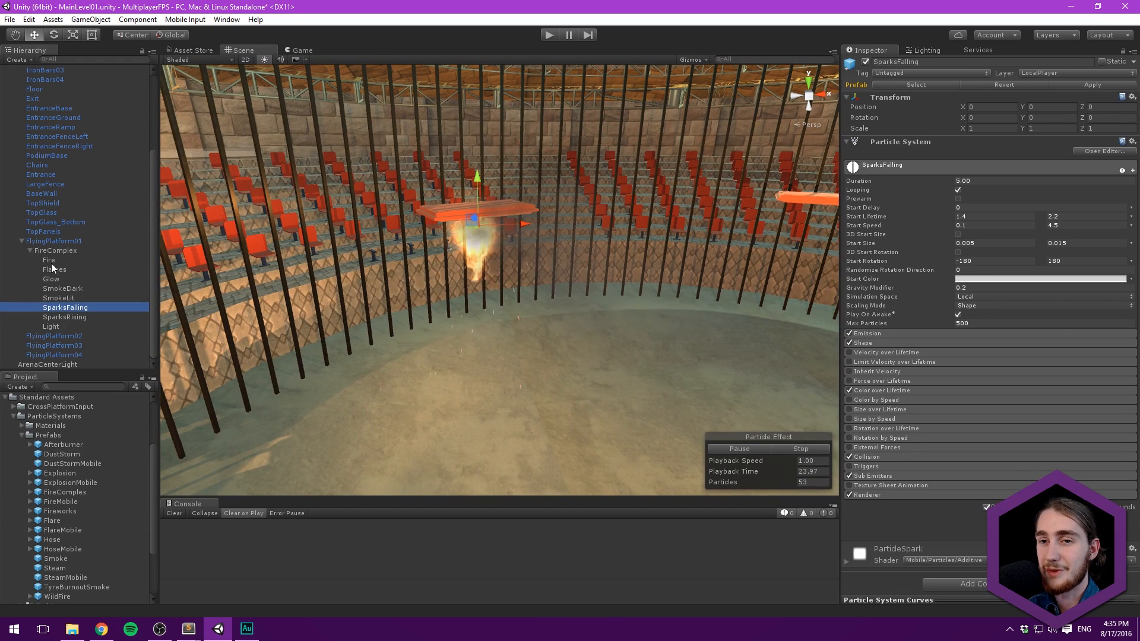
click(63, 326)
click(34, 251)
click(29, 250)
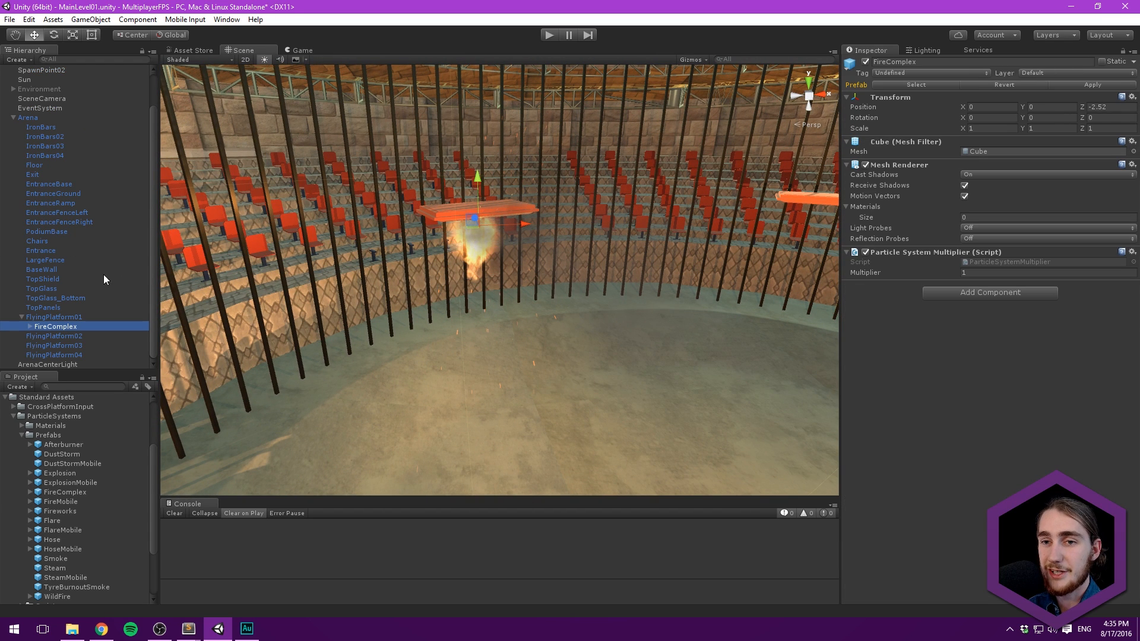
key(ctrl+d)
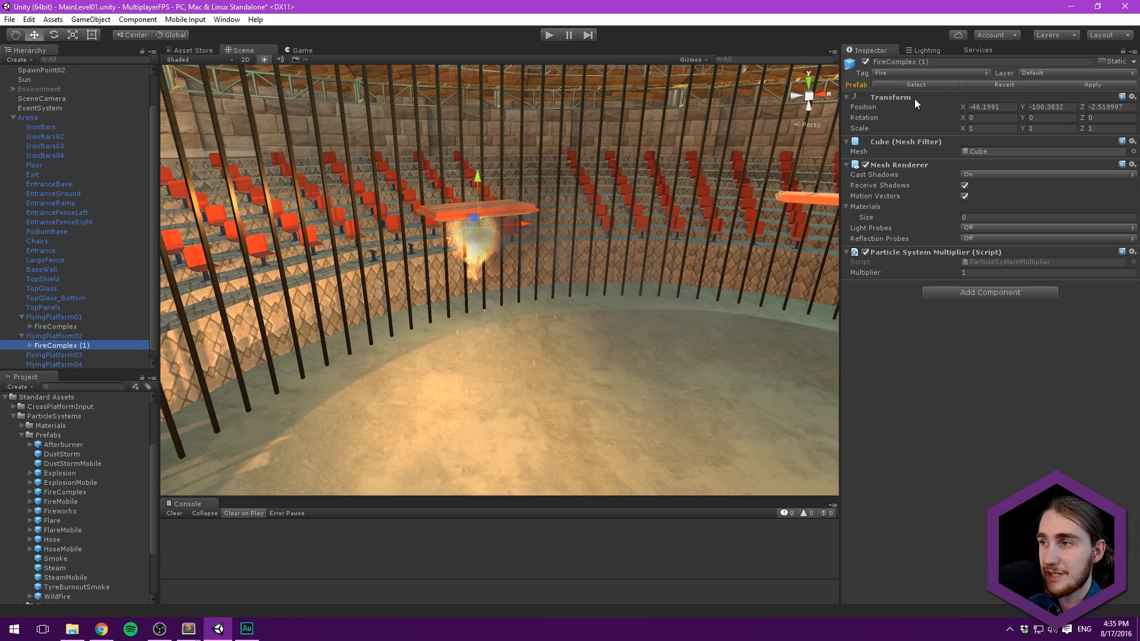
Step: In a top view, move the FireComplex copy onto FlyingPlatform02, at about X -0.3, Y 0.8
alt+drag(504, 285, 629, 270)
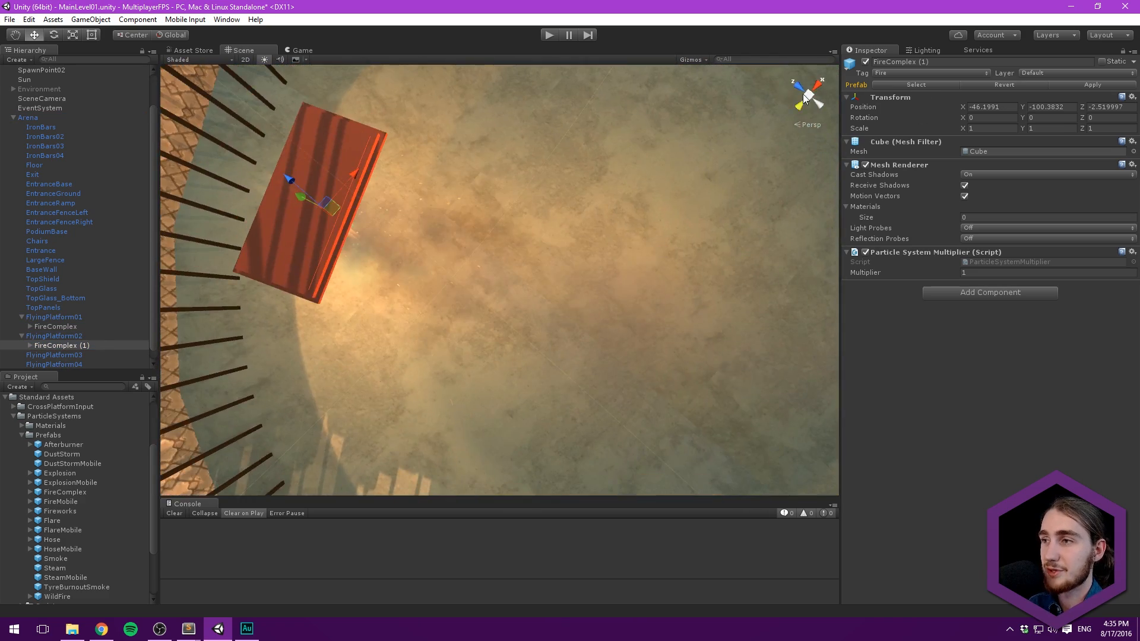
click(803, 94)
click(808, 82)
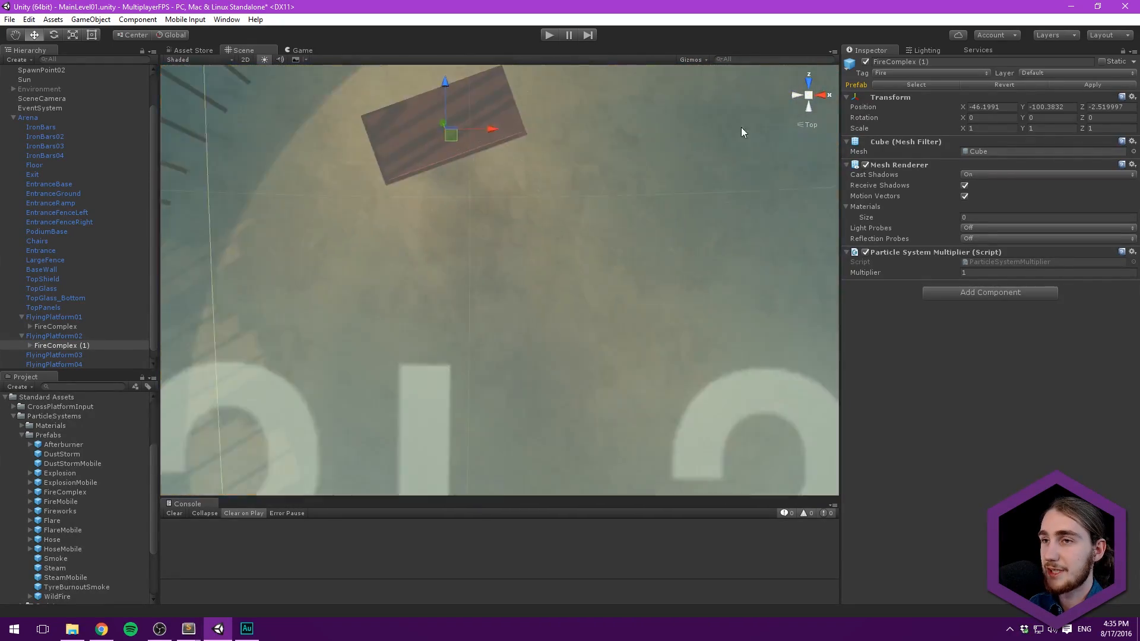
scroll(528, 148, down, 3)
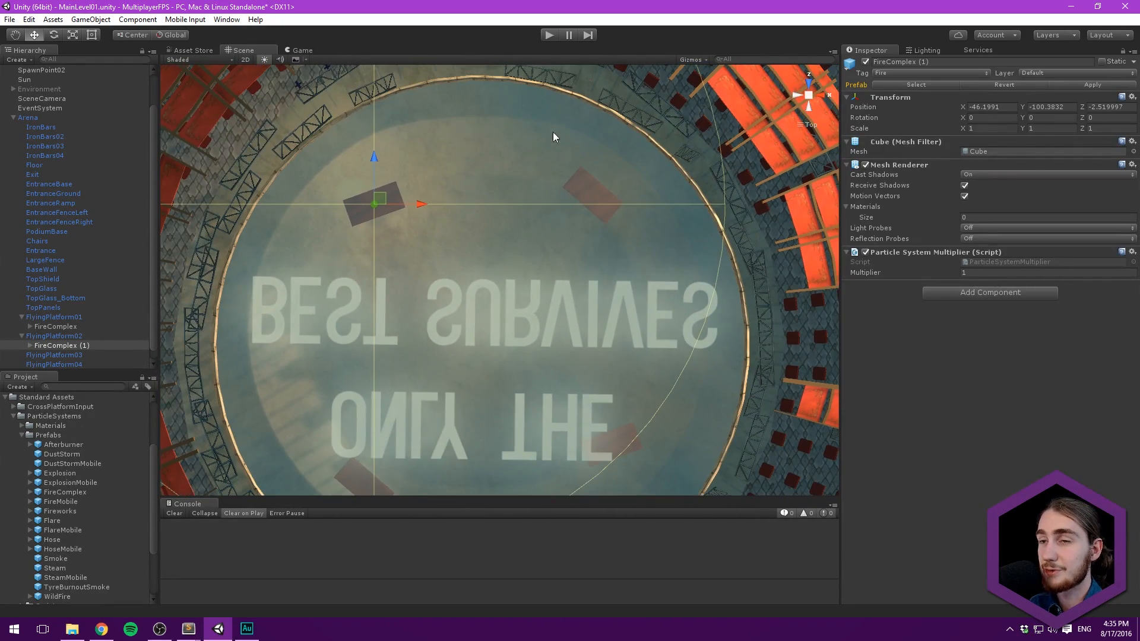
drag(382, 201, 607, 193)
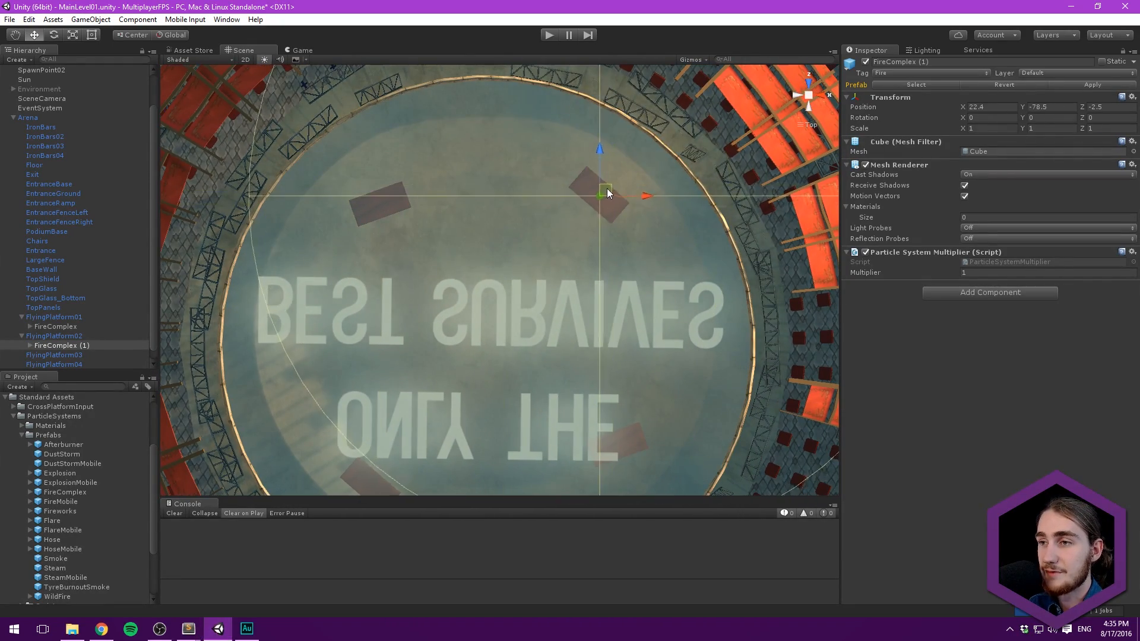
middle_drag(606, 193, 619, 107)
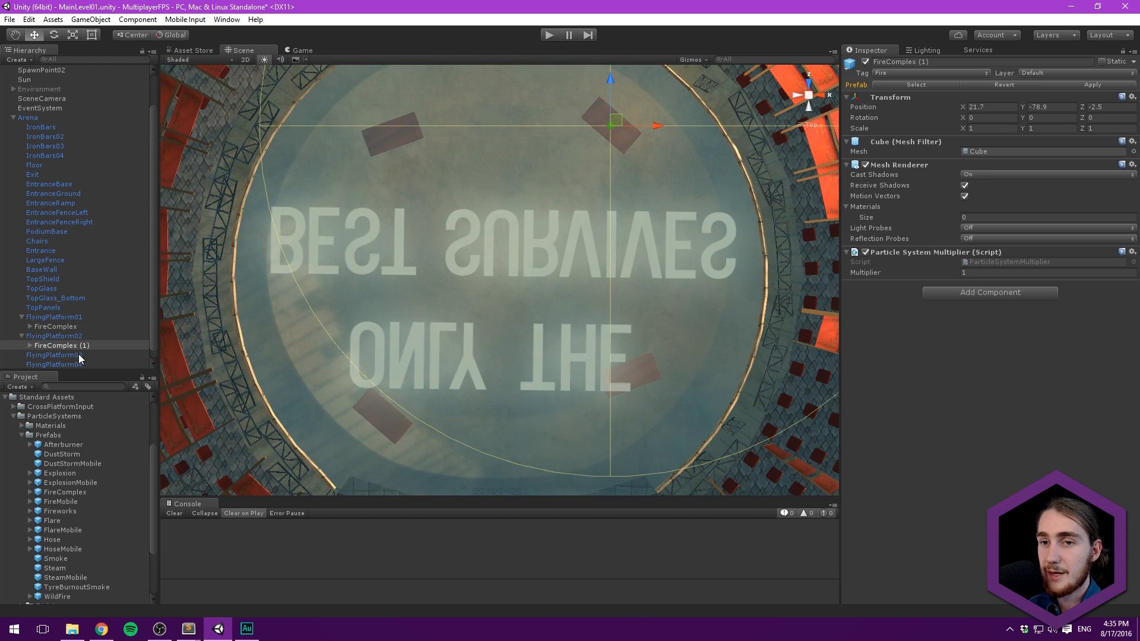
click(83, 337)
click(90, 346)
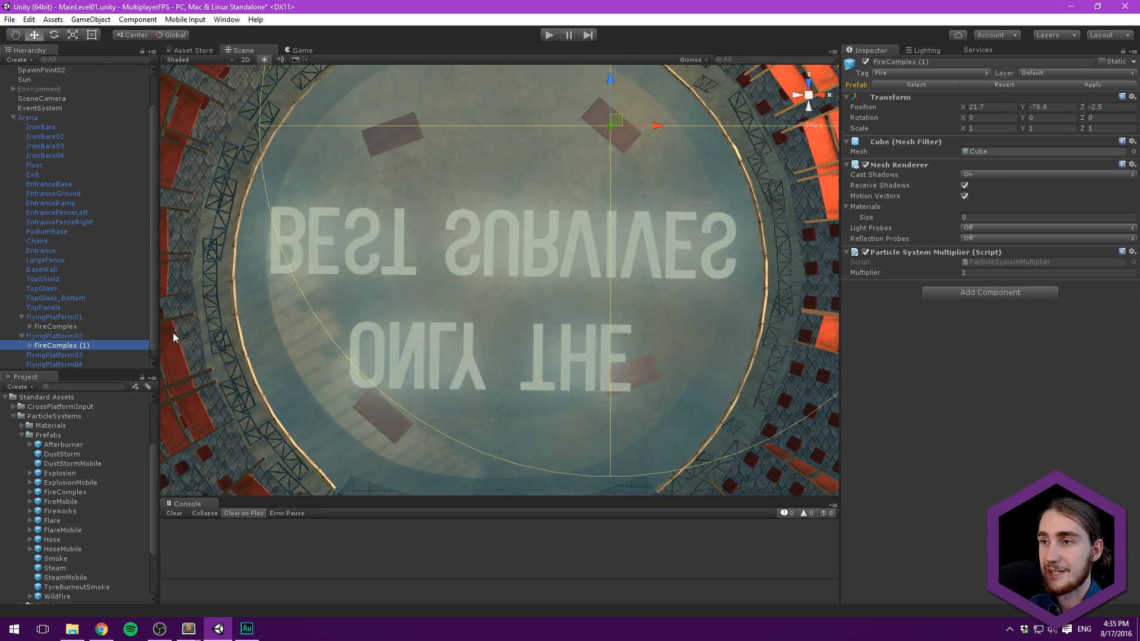
drag(623, 124, 640, 372)
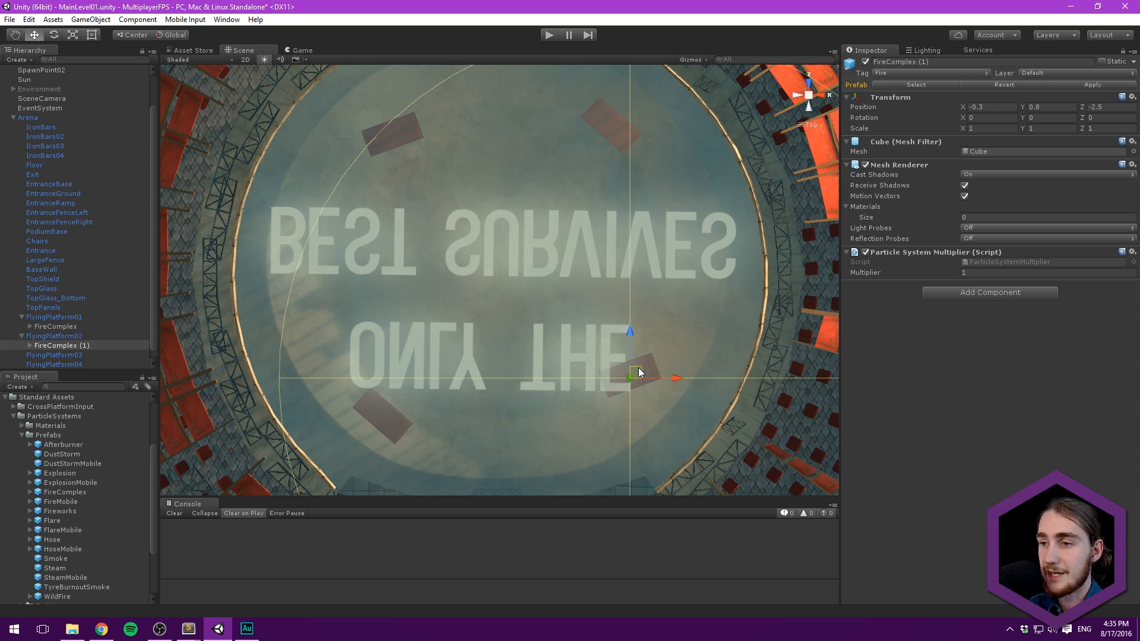
Step: Duplicate the fire effect, parent the copy to FlyingPlatform03 and move it onto that platform, at about X -0.1, Y 0.3
key(ctrl+d)
drag(74, 355, 69, 368)
click(79, 337)
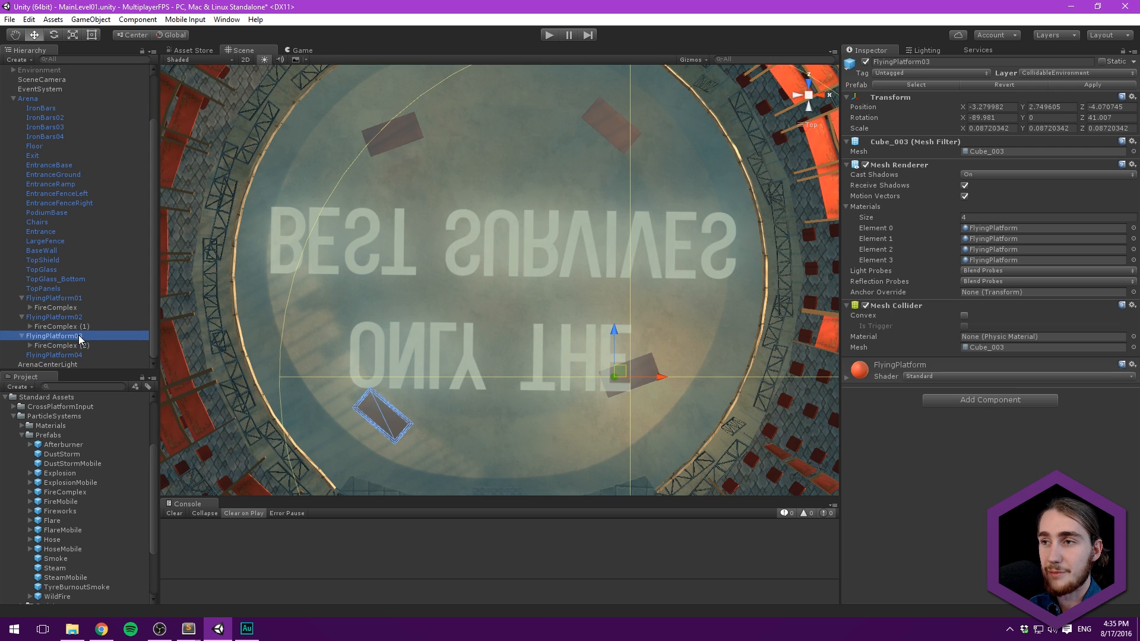
click(65, 346)
drag(646, 376, 392, 413)
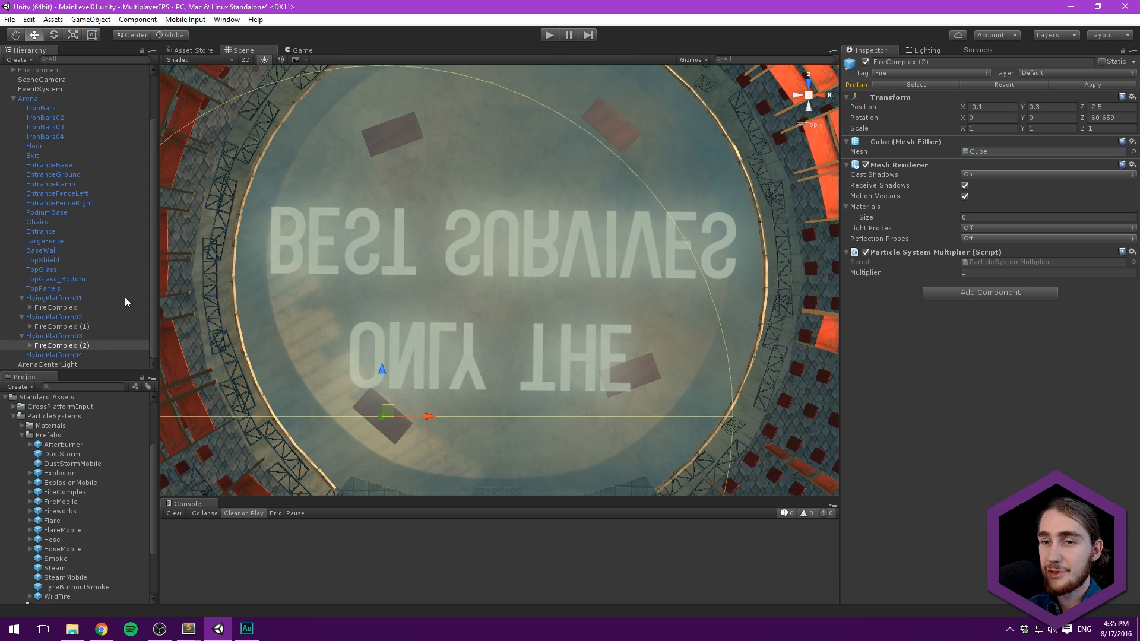
Step: Duplicate FlyingPlatform03's fire effect, parent the copy to FlyingPlatform04 and move it onto that platform, at about X 0.8, Y -0.1
click(62, 338)
click(47, 346)
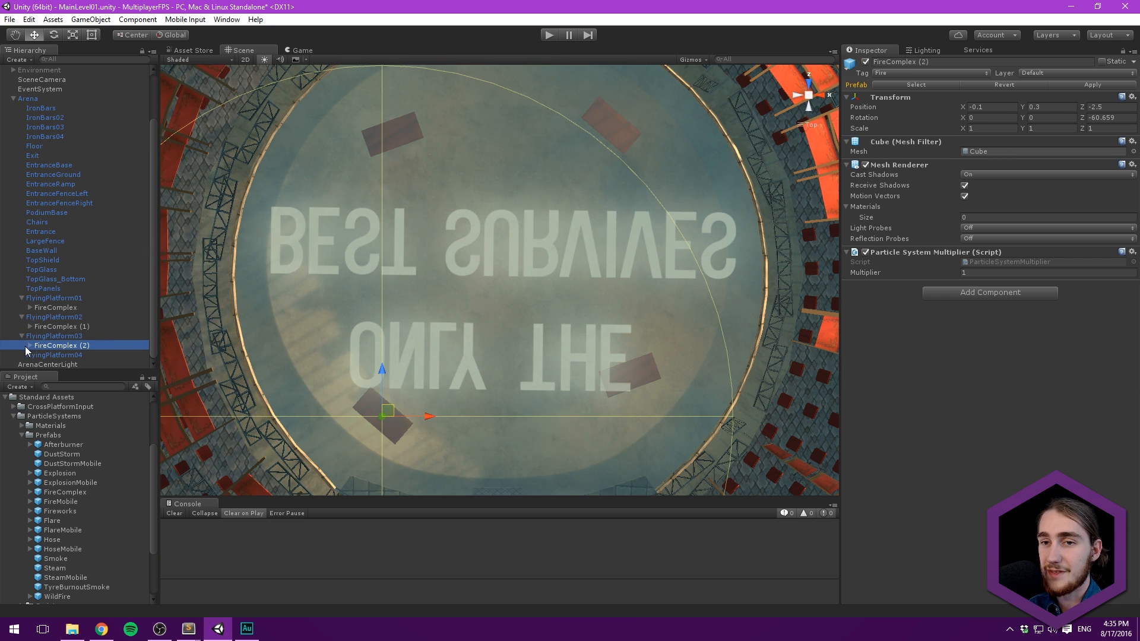
key(ctrl+d)
drag(82, 359, 79, 356)
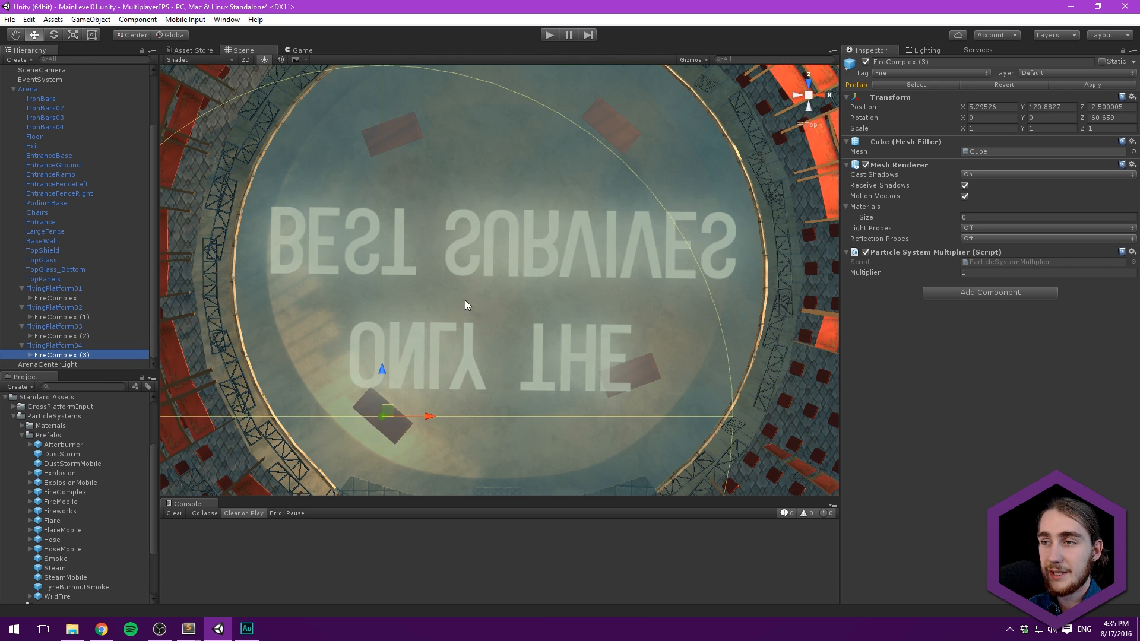
click(83, 346)
click(81, 356)
drag(398, 416, 622, 125)
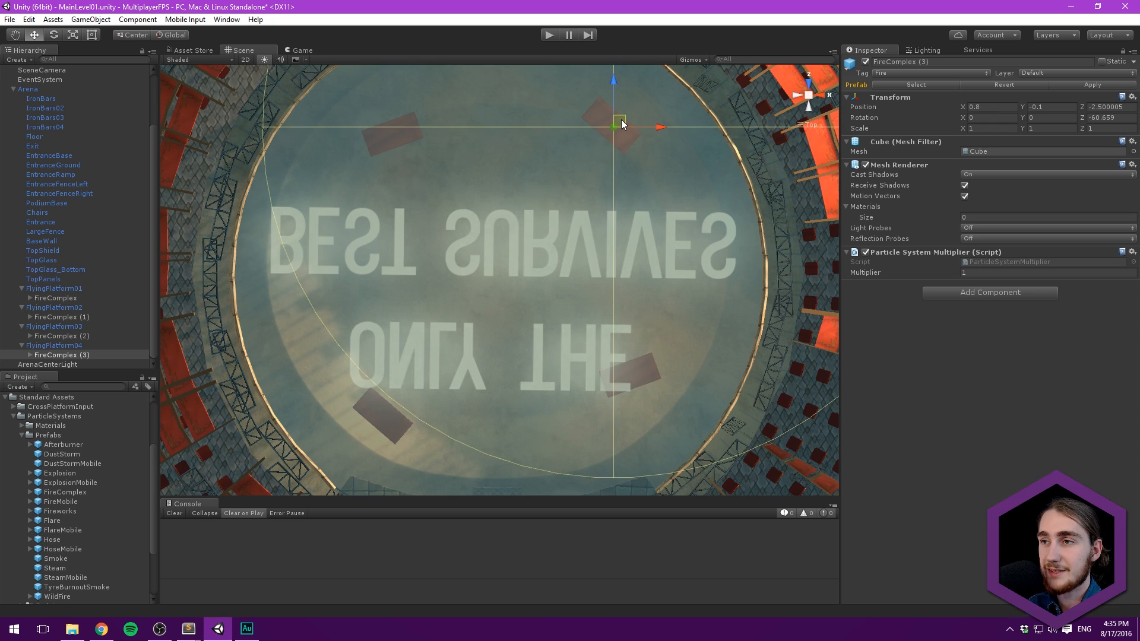
Step: Collapse the four FlyingPlatform groups in the scene hierarchy and turn off scene lighting in the Scene view
click(84, 300)
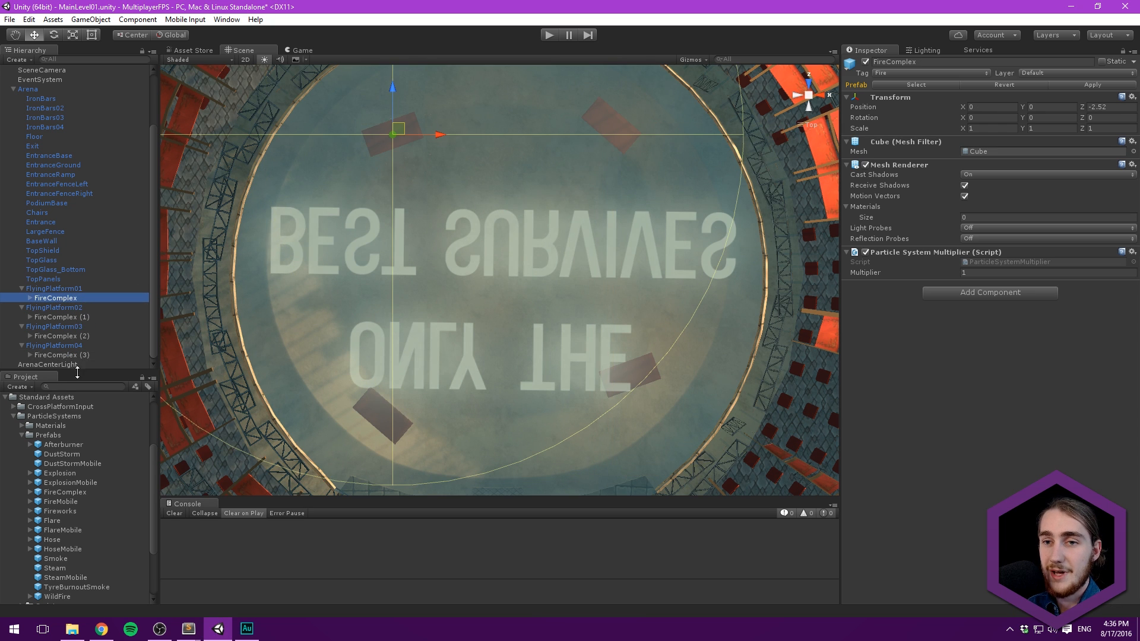
click(28, 328)
click(21, 327)
click(22, 343)
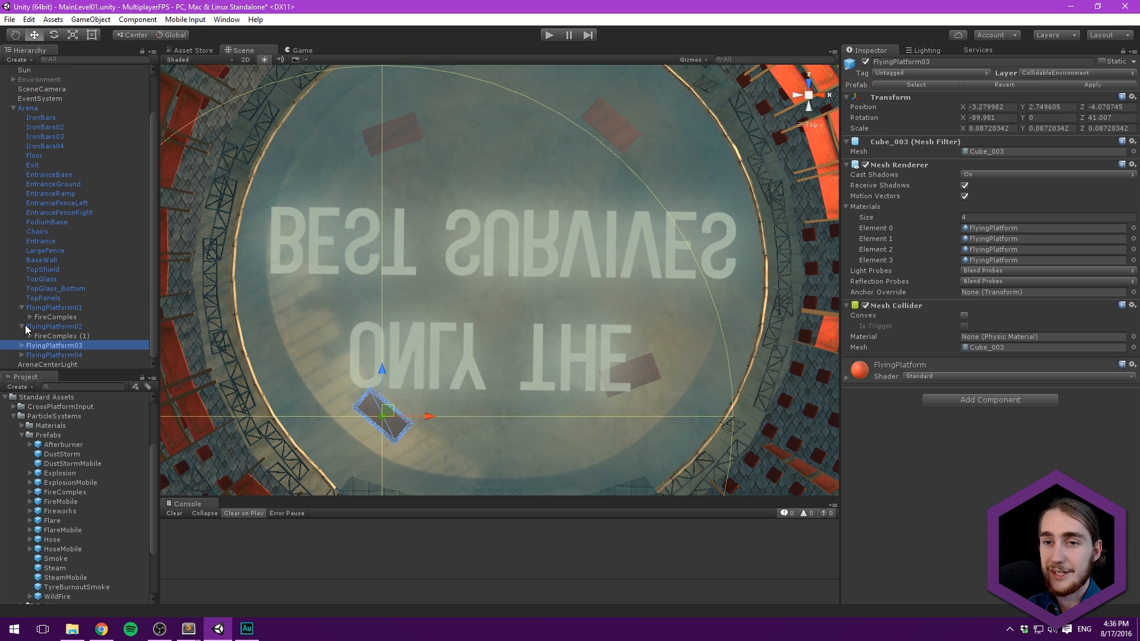
click(21, 317)
middle_drag(311, 198, 288, 229)
click(264, 59)
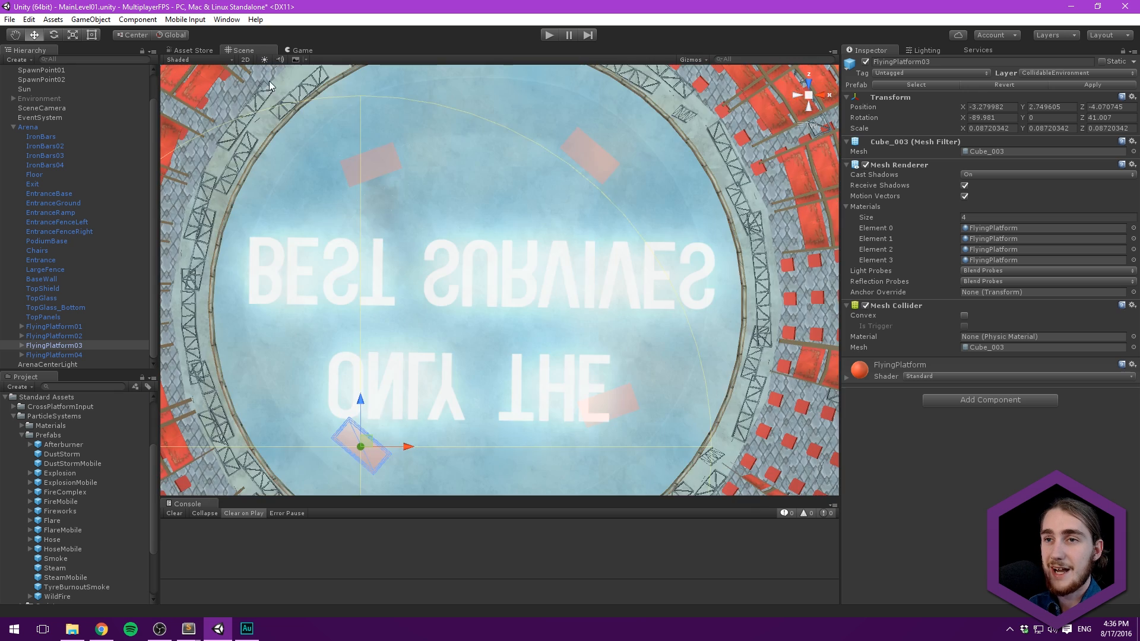
Step: Turn scene lighting back on and switch to a perspective view of the platforms inside the arena
scroll(390, 206, up, 8)
scroll(390, 208, up, 2)
click(264, 59)
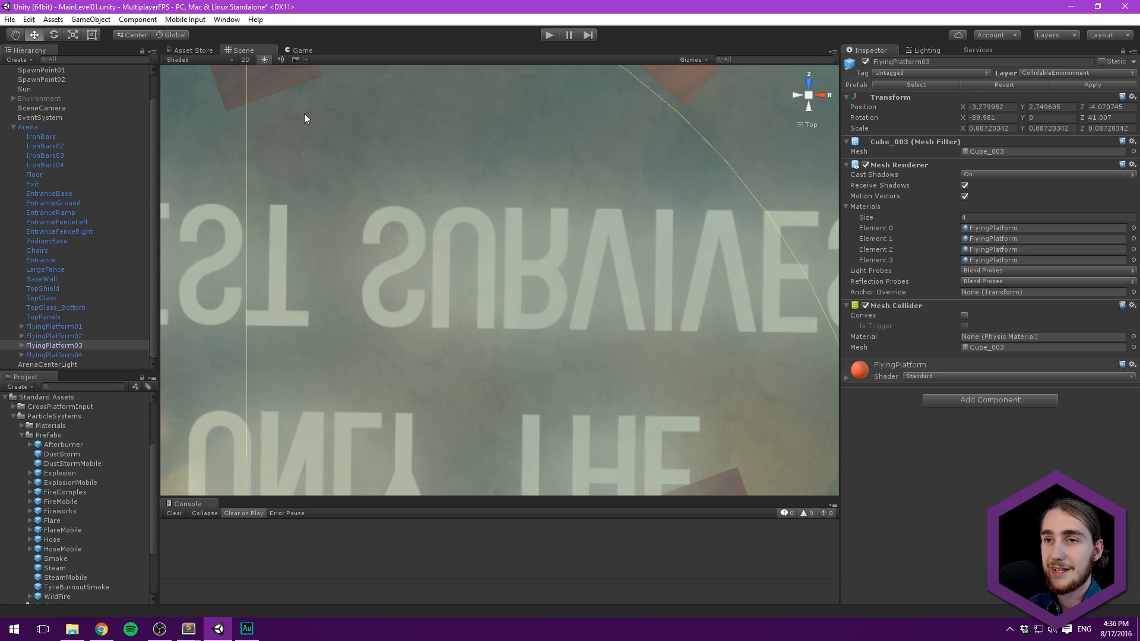
click(810, 94)
right_drag(532, 243, 467, 154)
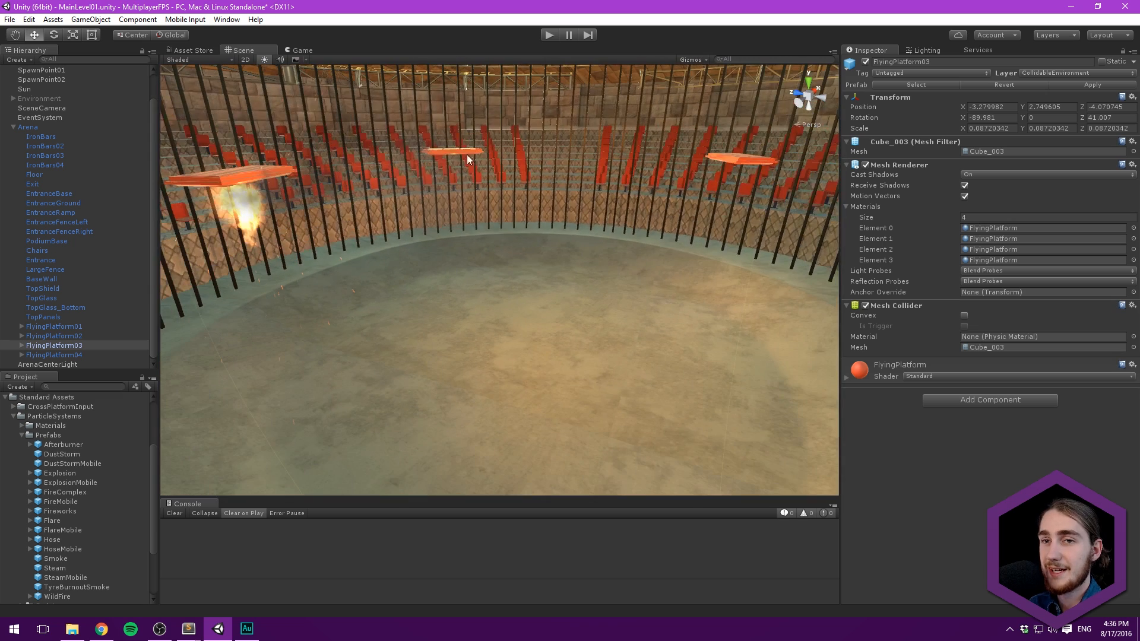
Step: Run the level to check the flames under the four flying platforms, stop it and select the Arena object
click(550, 34)
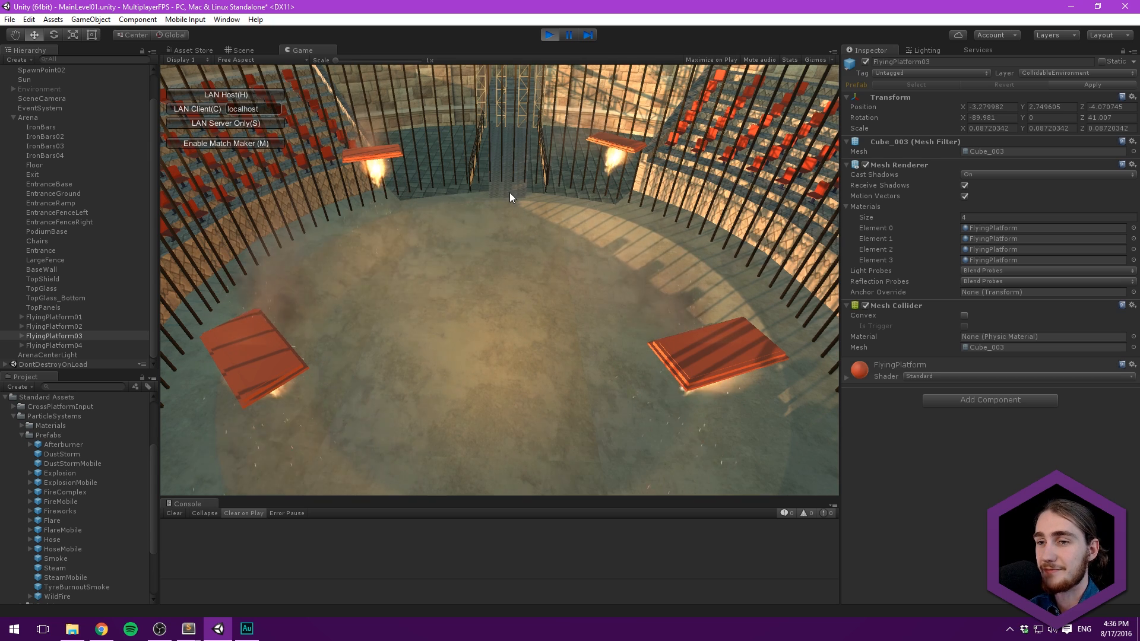
click(544, 33)
middle_drag(521, 148, 482, 144)
scroll(483, 143, down, 3)
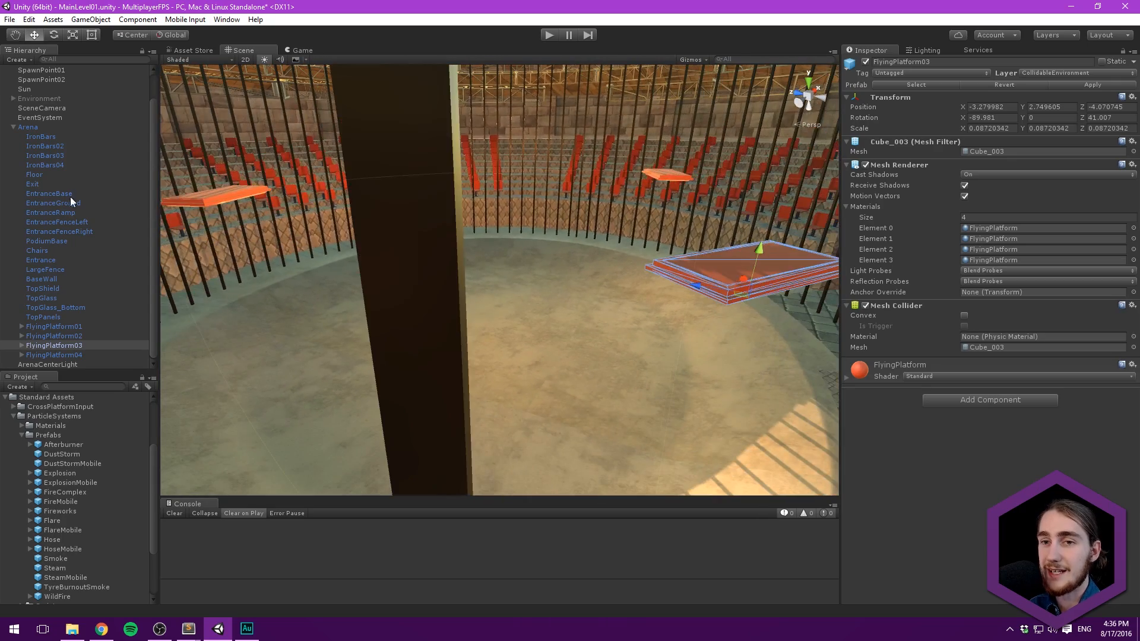
click(27, 127)
middle_drag(244, 176, 334, 221)
alt+drag(329, 194, 498, 253)
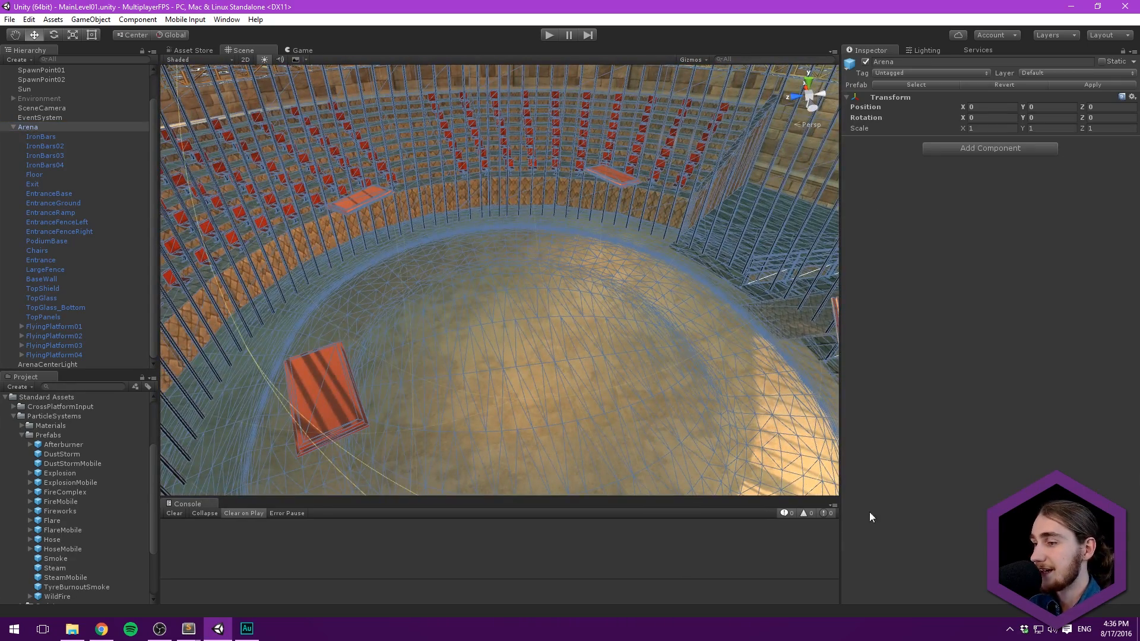
Step: Switch to the Import Arena notes in Sublime Text and look up the hover animation task
click(188, 629)
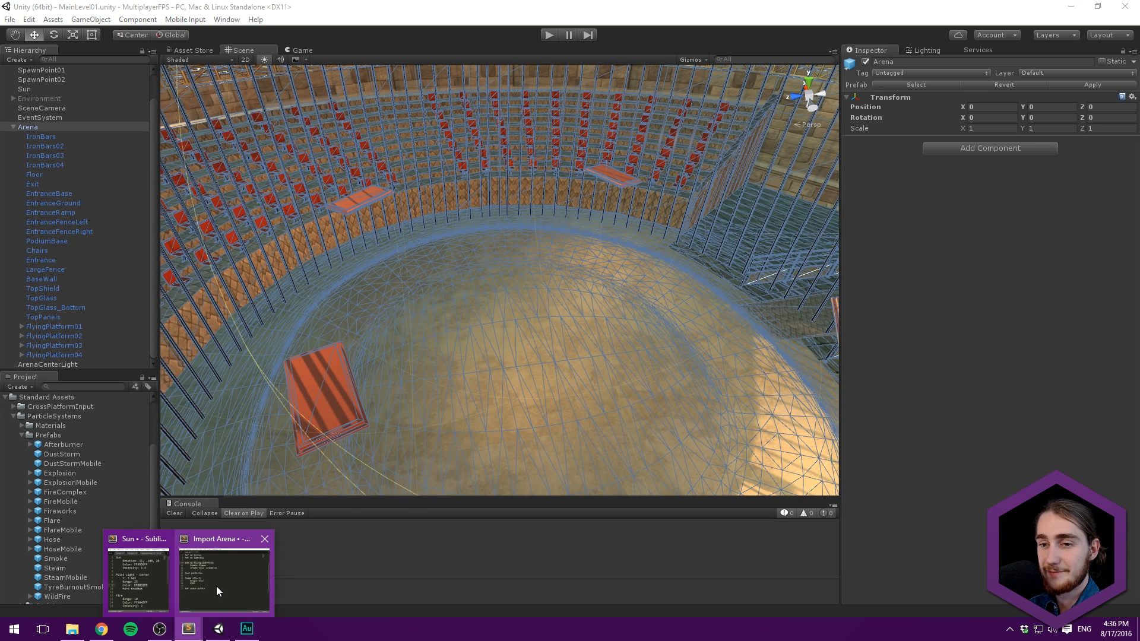
click(216, 586)
click(439, 276)
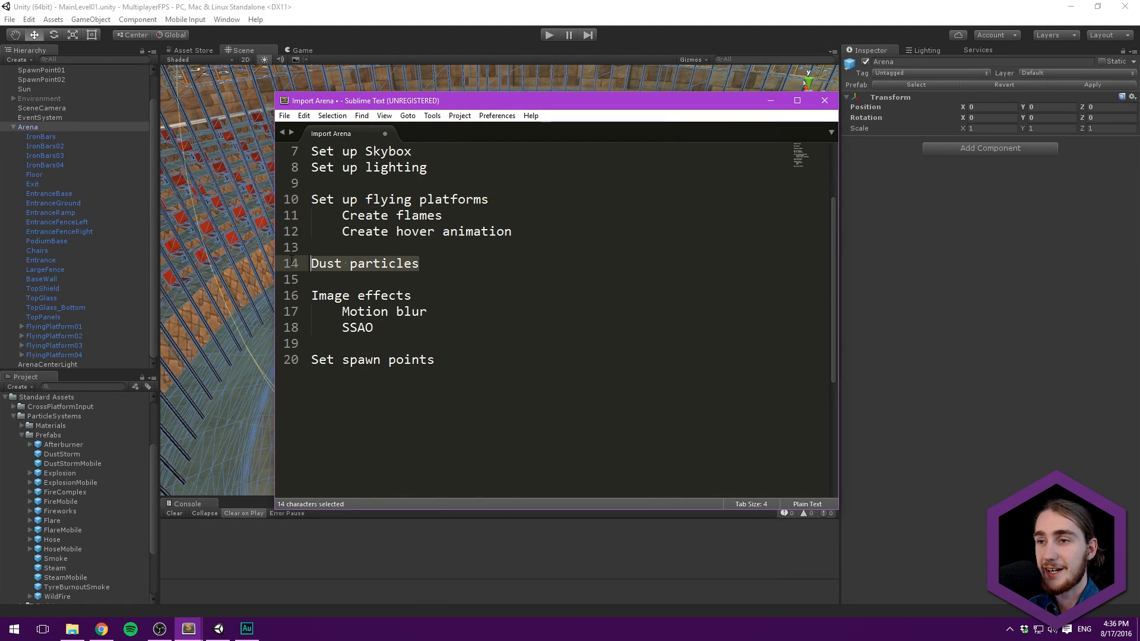
triple_click(418, 232)
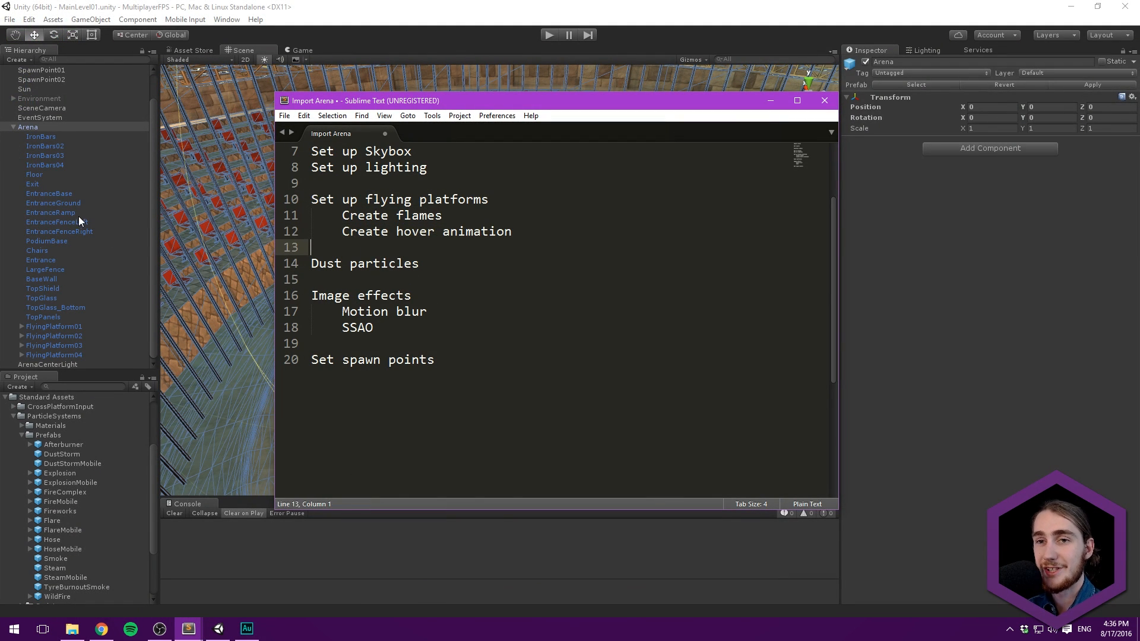
Step: Return to Unity, select FlyingPlatform01, open the Animation window to look at it and close it again
click(78, 216)
click(66, 327)
alt+drag(297, 267, 504, 267)
scroll(491, 273, up, 6)
key(f)
scroll(523, 287, up, 7)
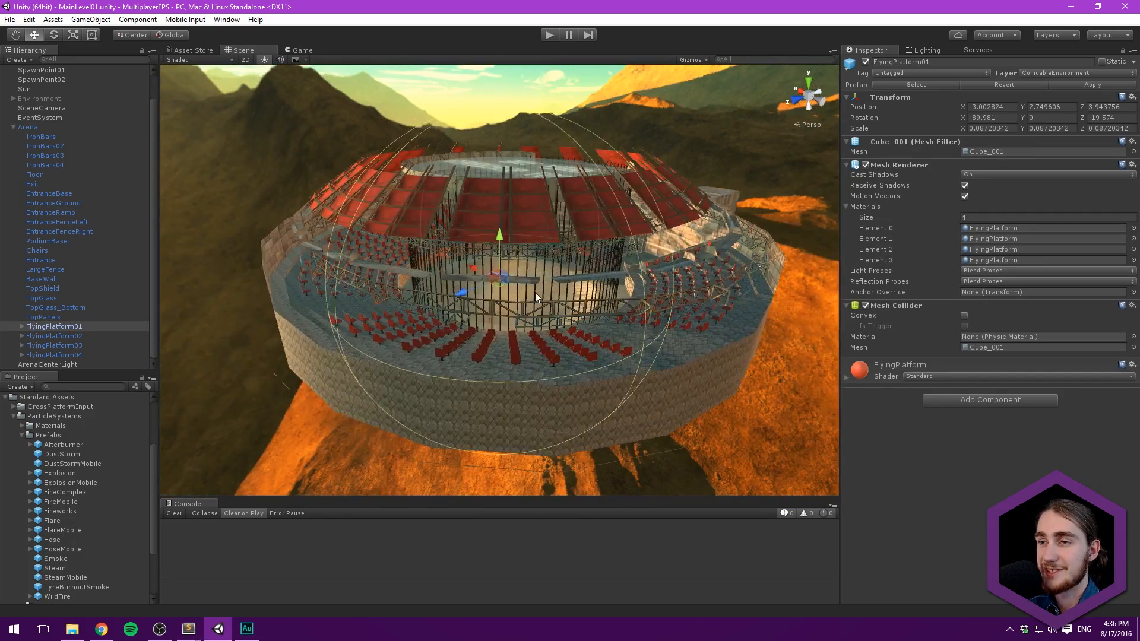
scroll(555, 262, up, 10)
middle_drag(601, 240, 619, 164)
scroll(532, 274, up, 5)
scroll(522, 273, up, 5)
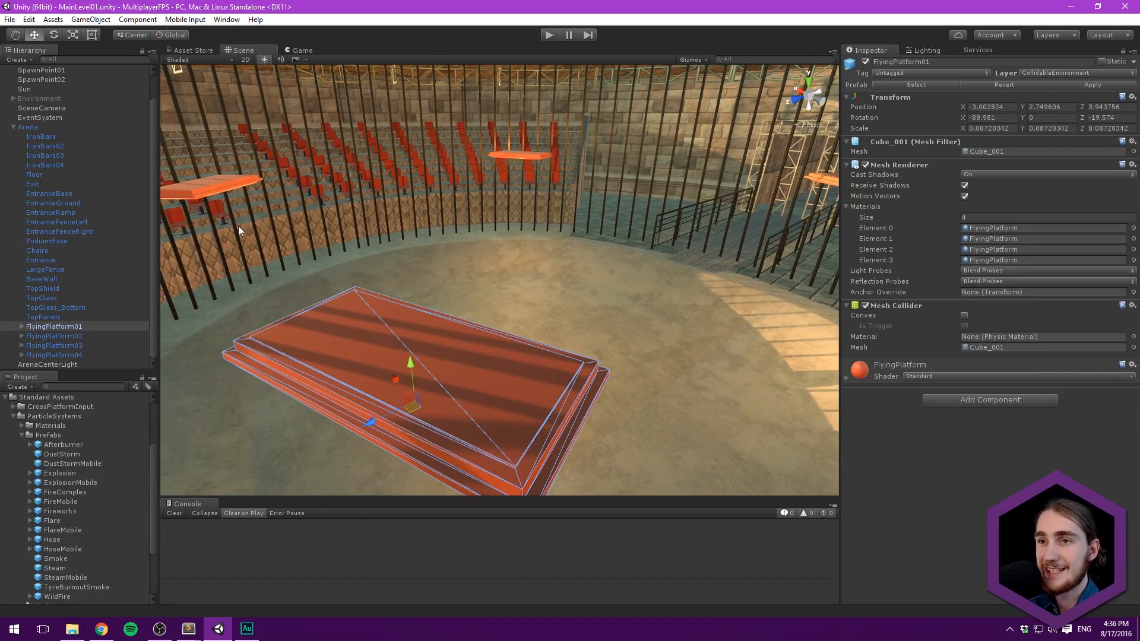
click(225, 19)
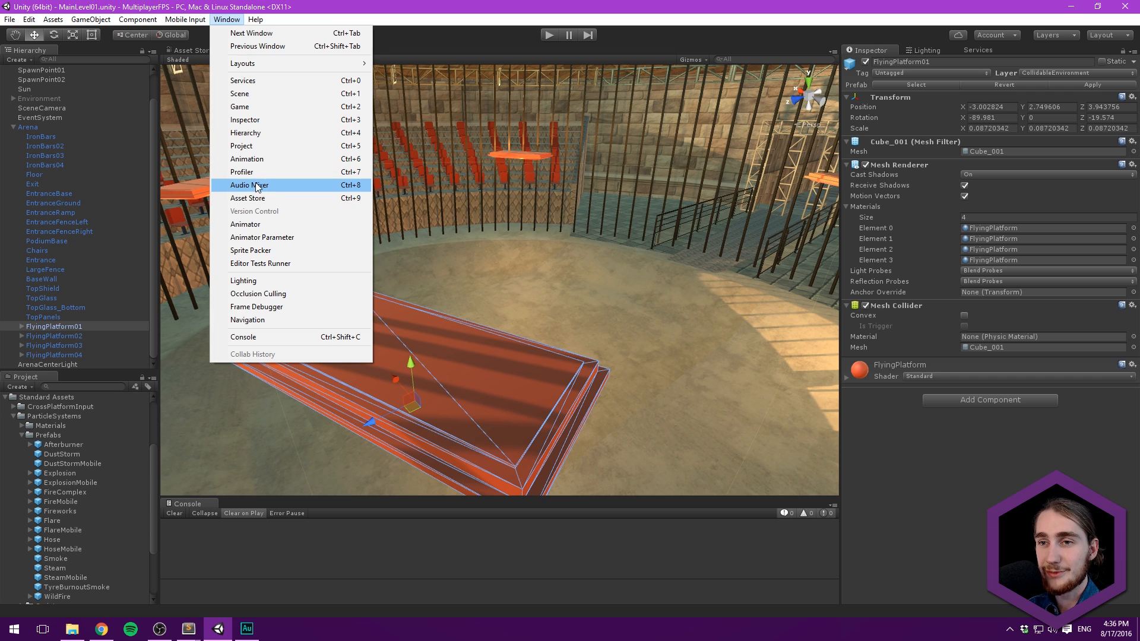
click(263, 159)
drag(565, 408, 351, 400)
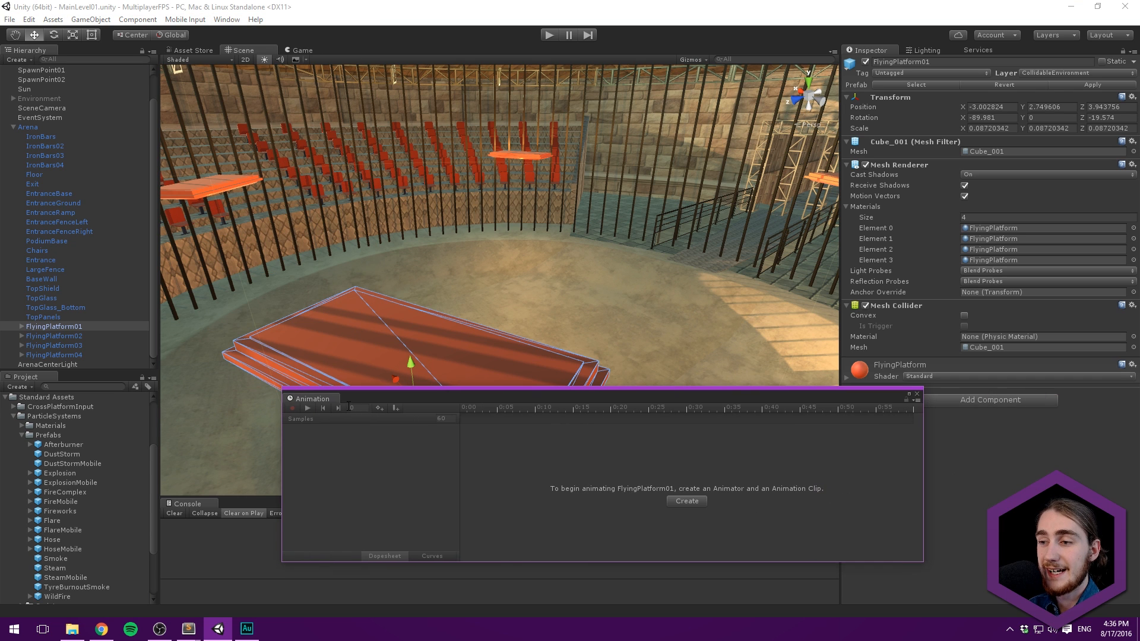
click(918, 395)
Step: Lower FlyingPlatform01 in the arena to a Y position of 2.32
alt+drag(620, 238, 517, 233)
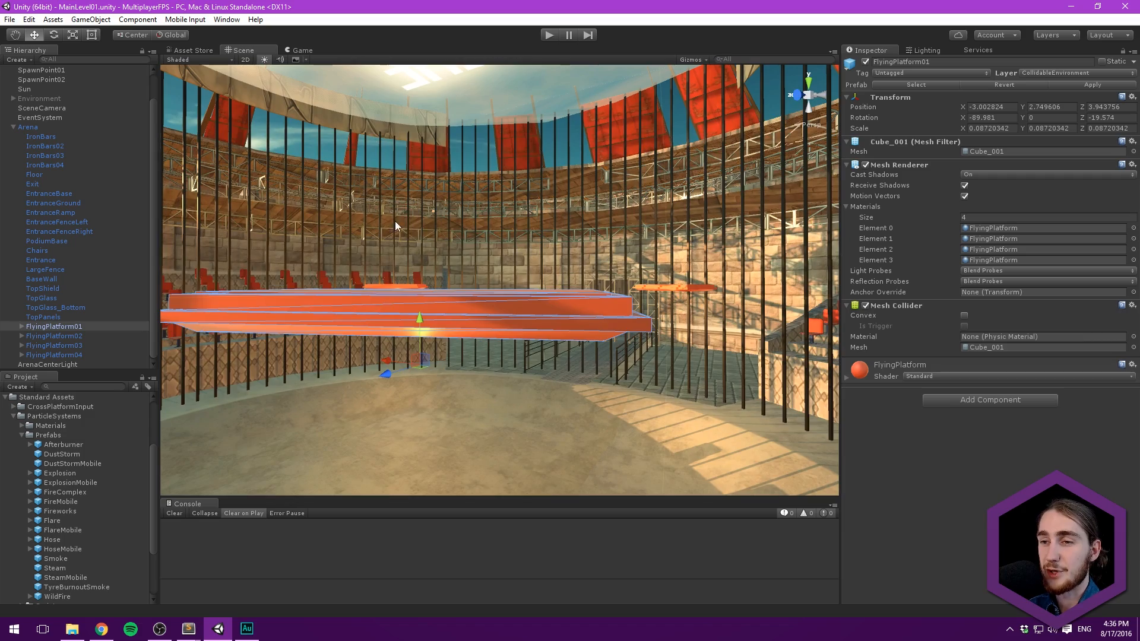
scroll(394, 206, down, 4)
middle_drag(403, 208, 525, 305)
scroll(468, 262, down, 3)
alt+drag(469, 262, 167, 226)
scroll(421, 260, down, 3)
alt+drag(421, 260, 166, 291)
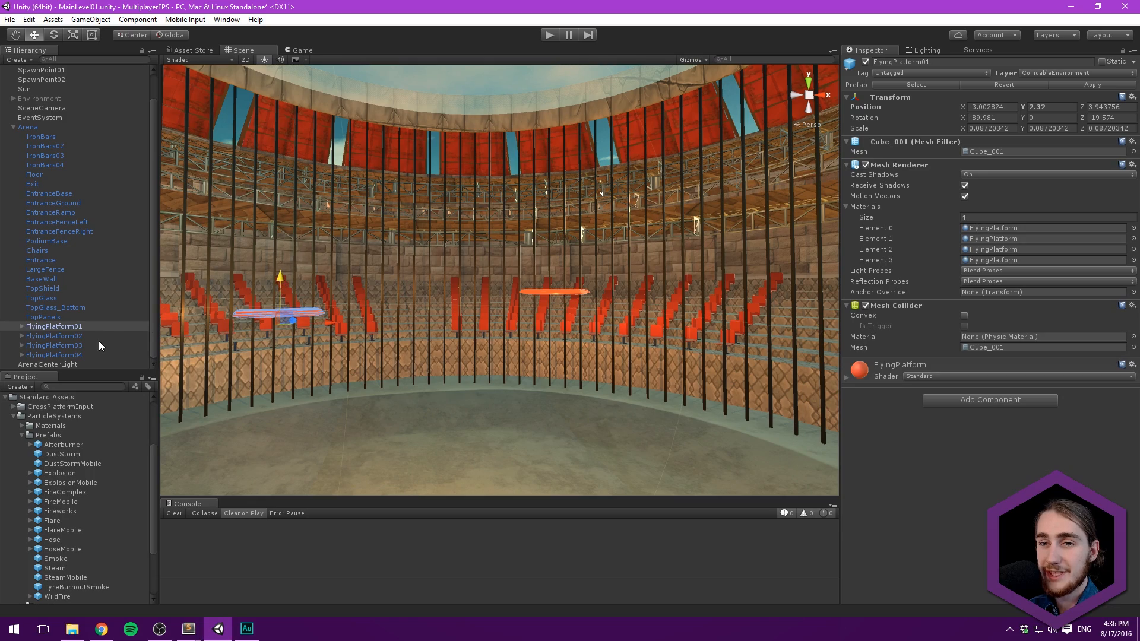
Step: Raise FlyingPlatform02 to a Y position of 3.24 and lower FlyingPlatform03 to 2.35
right_drag(466, 300, 879, 333)
drag(474, 273, 478, 253)
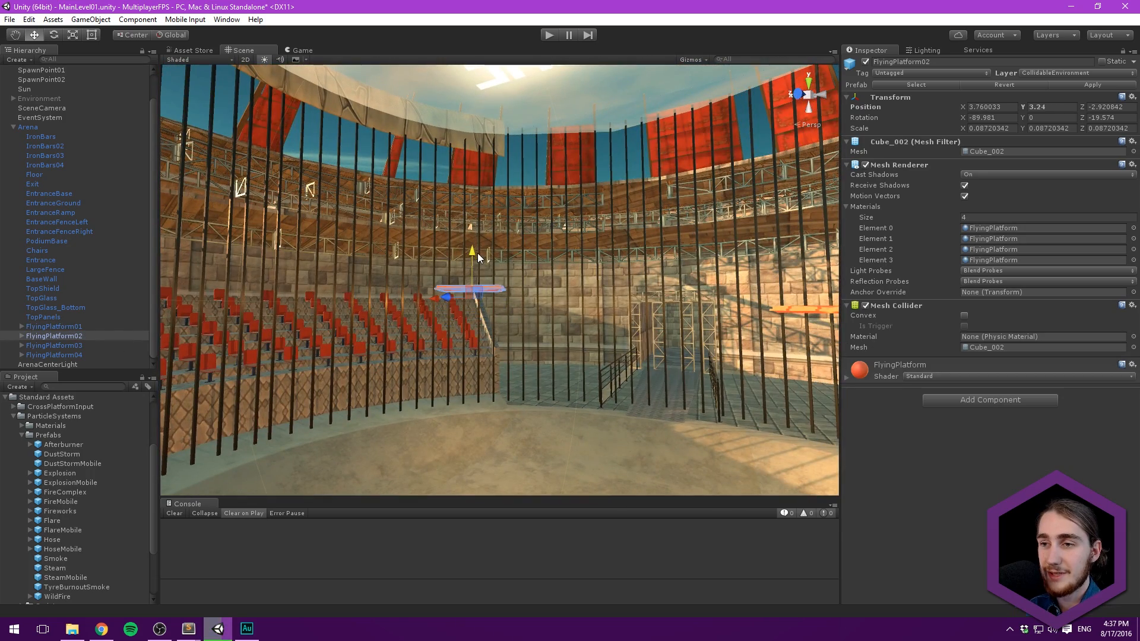
double_click(80, 347)
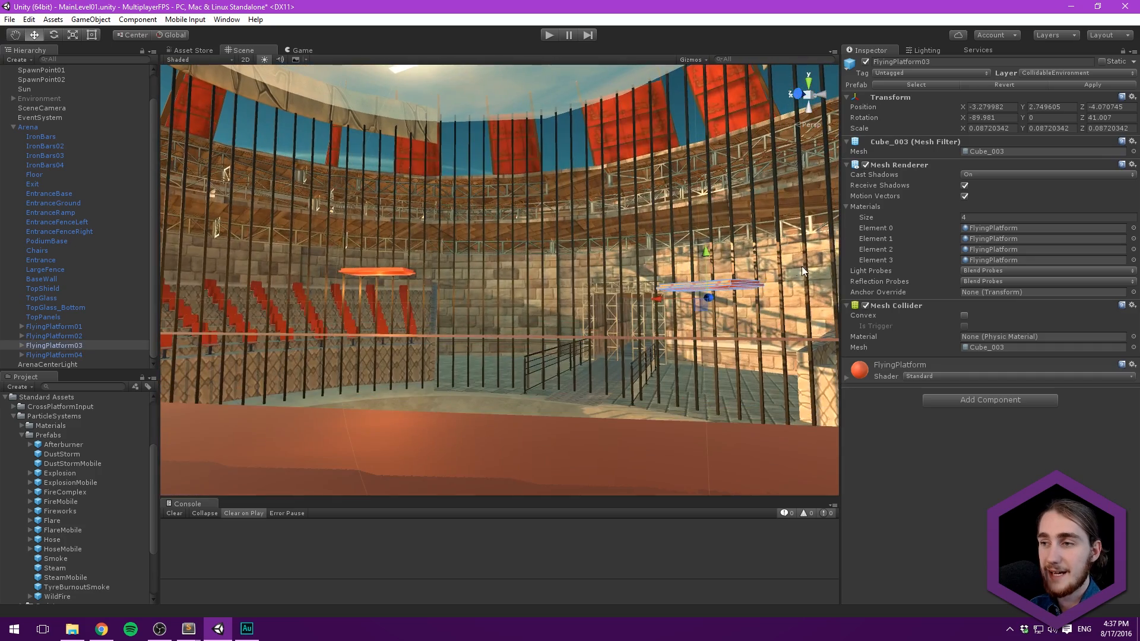
drag(711, 272, 712, 280)
right_drag(712, 280, 636, 244)
scroll(635, 239, down, 5)
middle_drag(633, 237, 530, 247)
scroll(465, 252, up, 4)
scroll(384, 227, up, 2)
scroll(54, 280, up, 1)
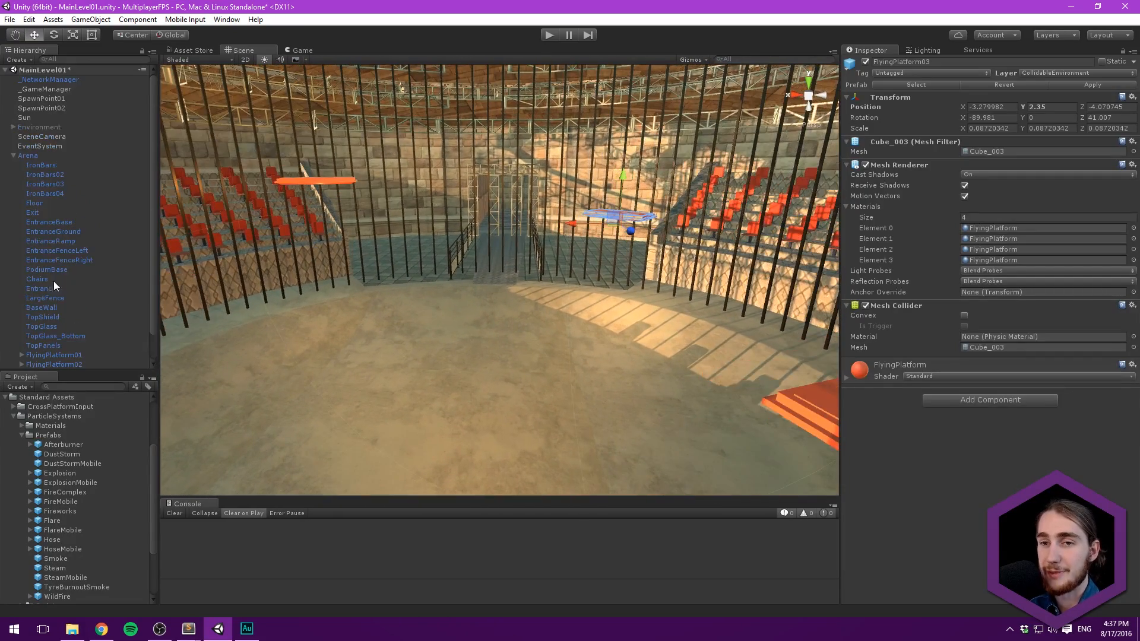
Step: Look over the arena floor and collapse the Arena group in the scene hierarchy
scroll(35, 208, down, 1)
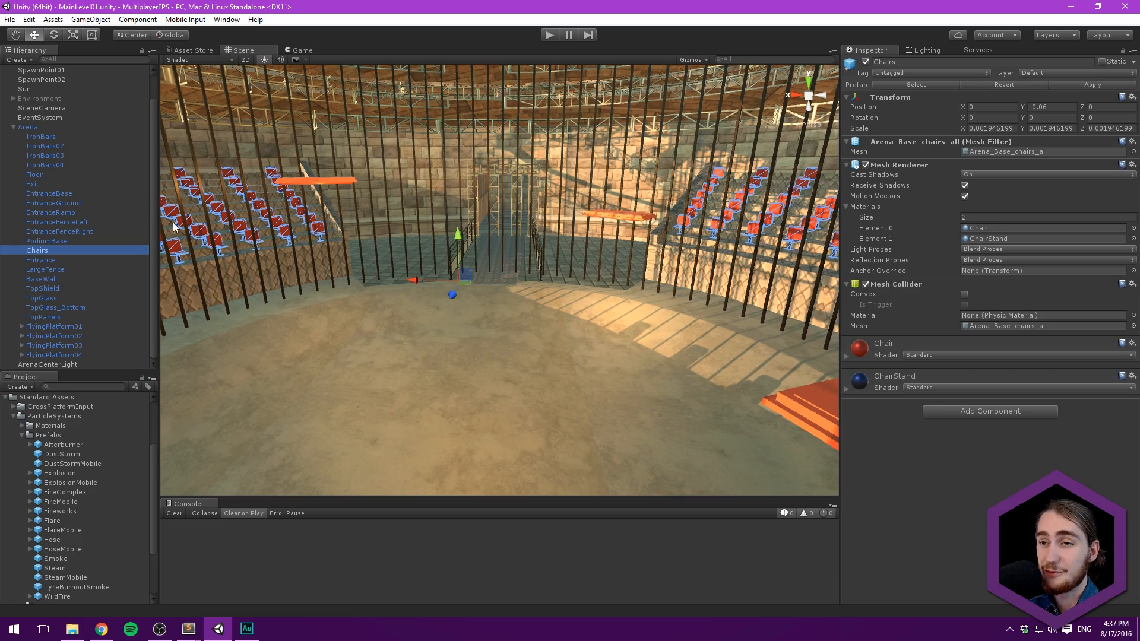
alt+drag(480, 314, 473, 386)
scroll(474, 386, up, 3)
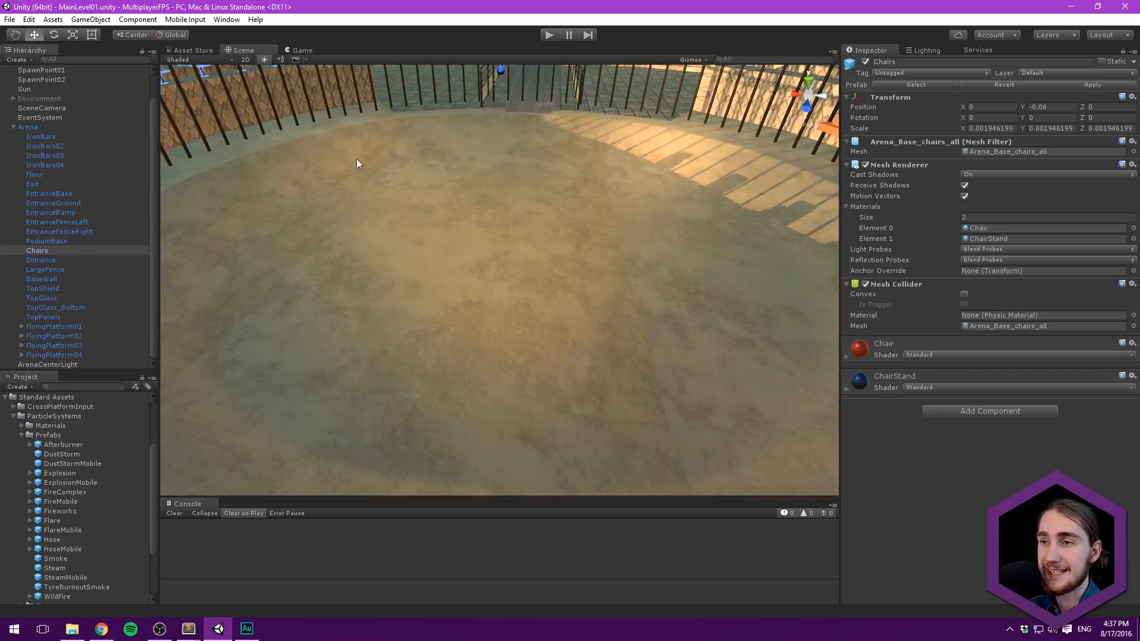
scroll(500, 327, down, 3)
alt+drag(500, 324, 461, 298)
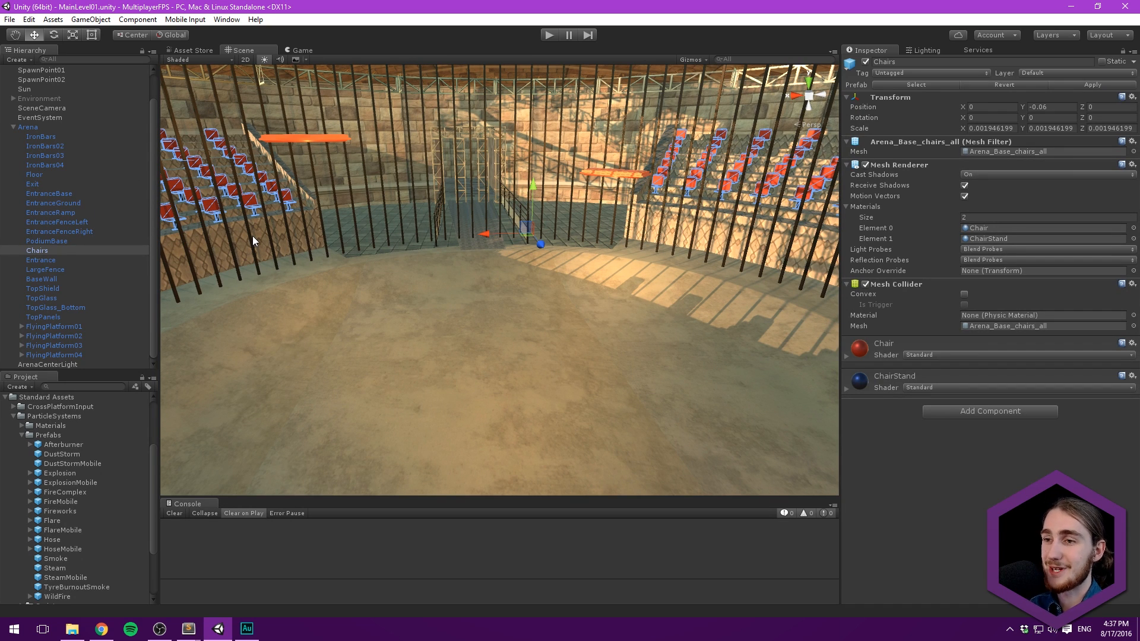
alt+drag(499, 355, 415, 291)
click(27, 126)
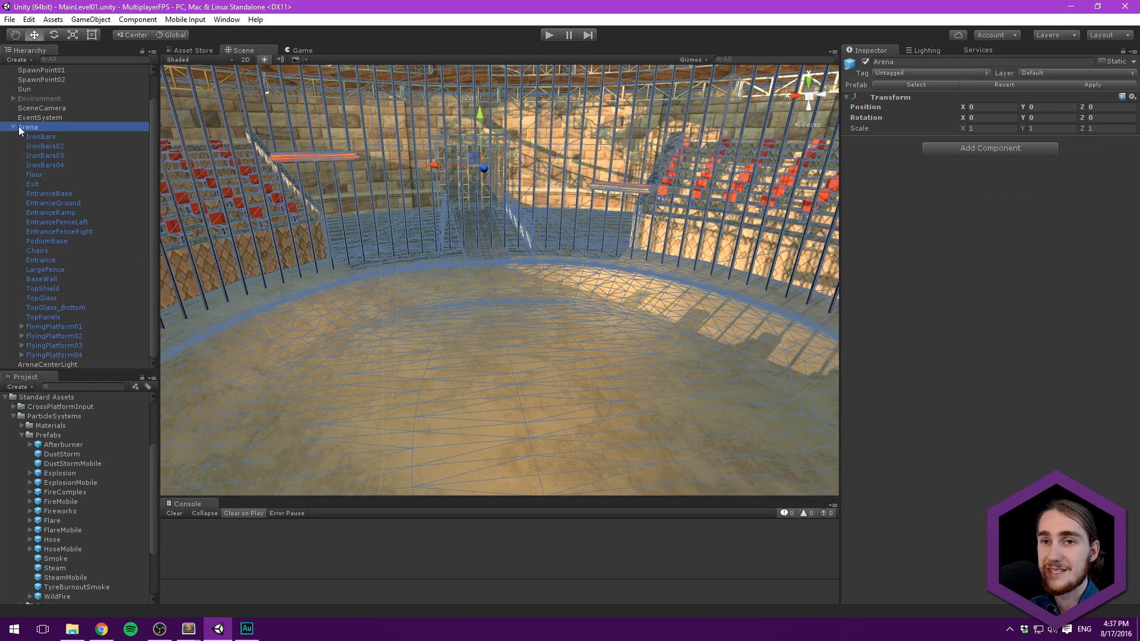
click(13, 127)
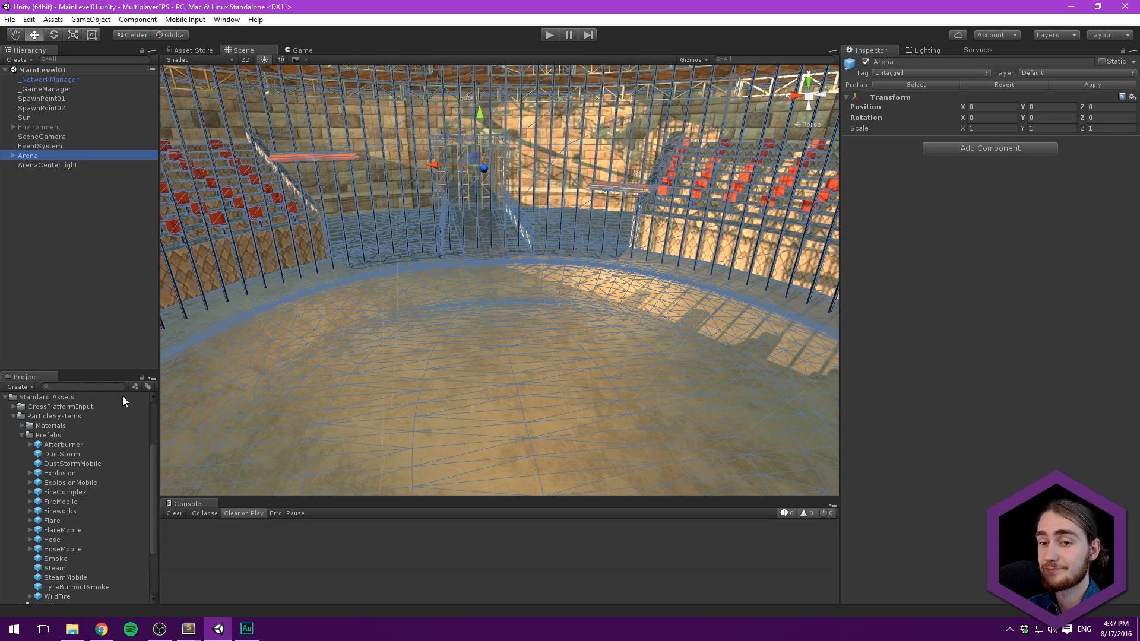
Step: Check the Import Arena notes in Sublime Text for the next task and return to Unity
mouse_move(193, 634)
click(254, 579)
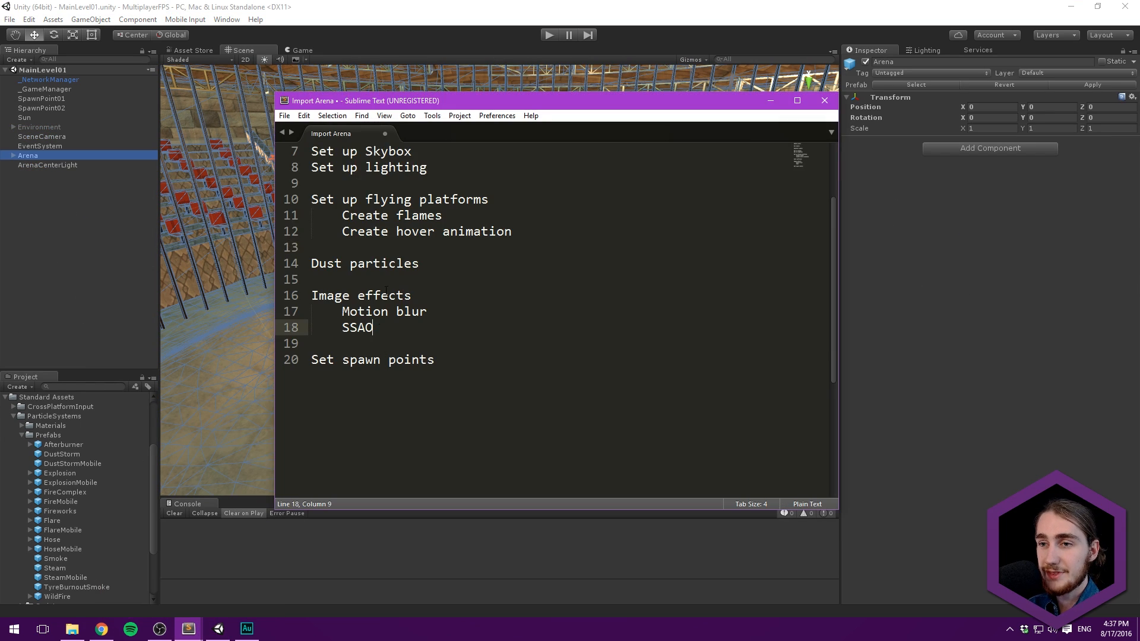
click(81, 344)
Step: Add the DustStorm prefab from the ParticleSystems prefabs to the MainLevel01 scene and frame it
scroll(52, 496, down, 3)
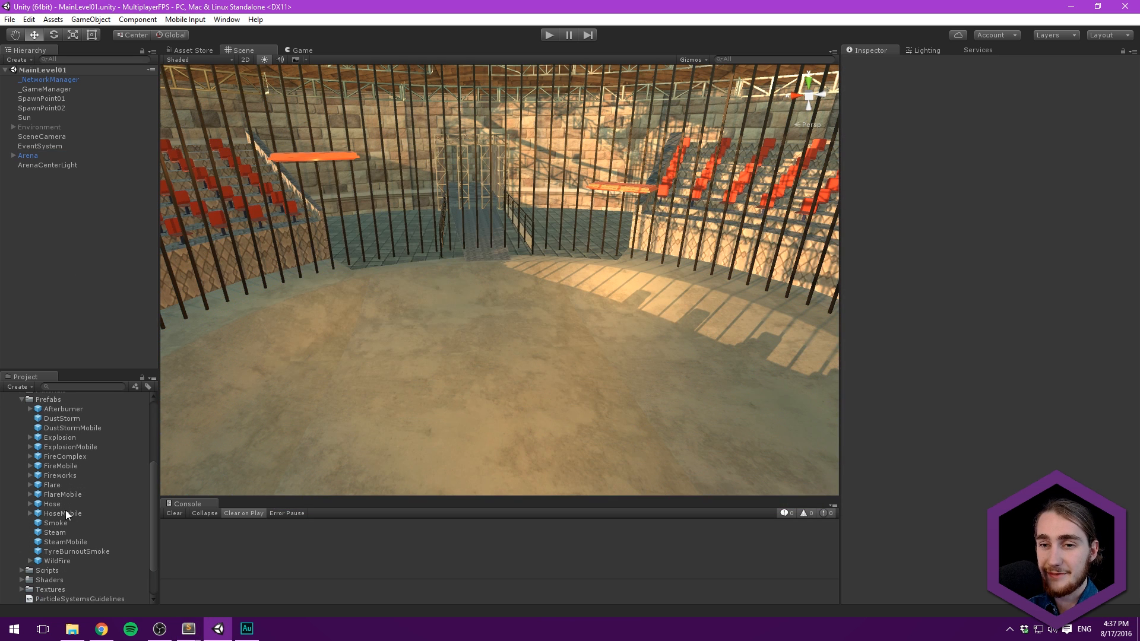
click(60, 475)
click(62, 419)
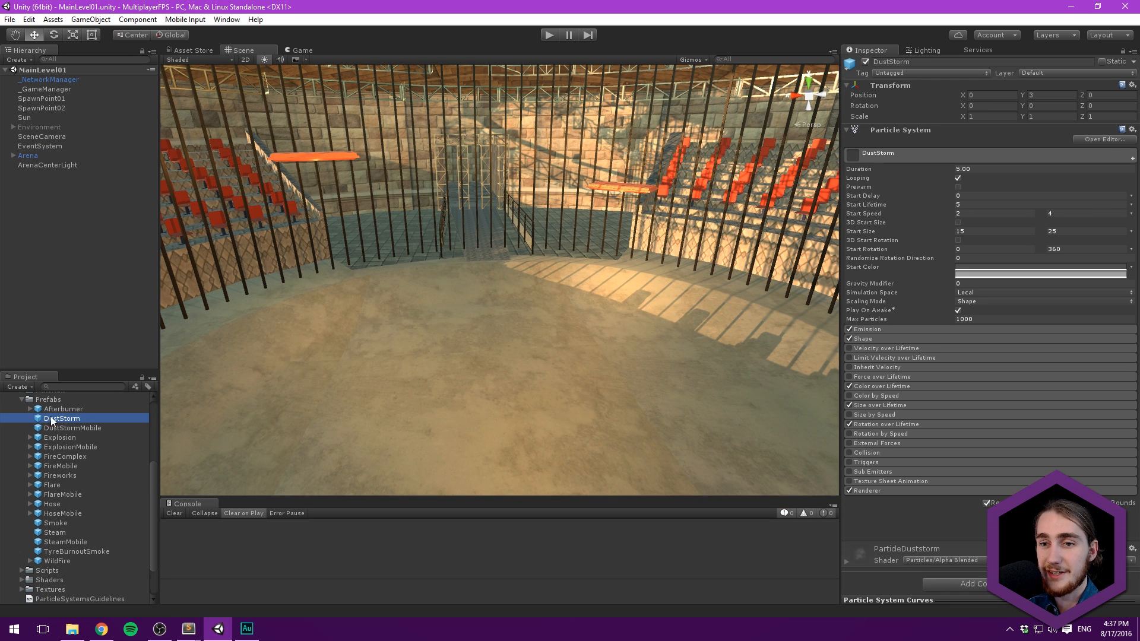
scroll(49, 439, up, 3)
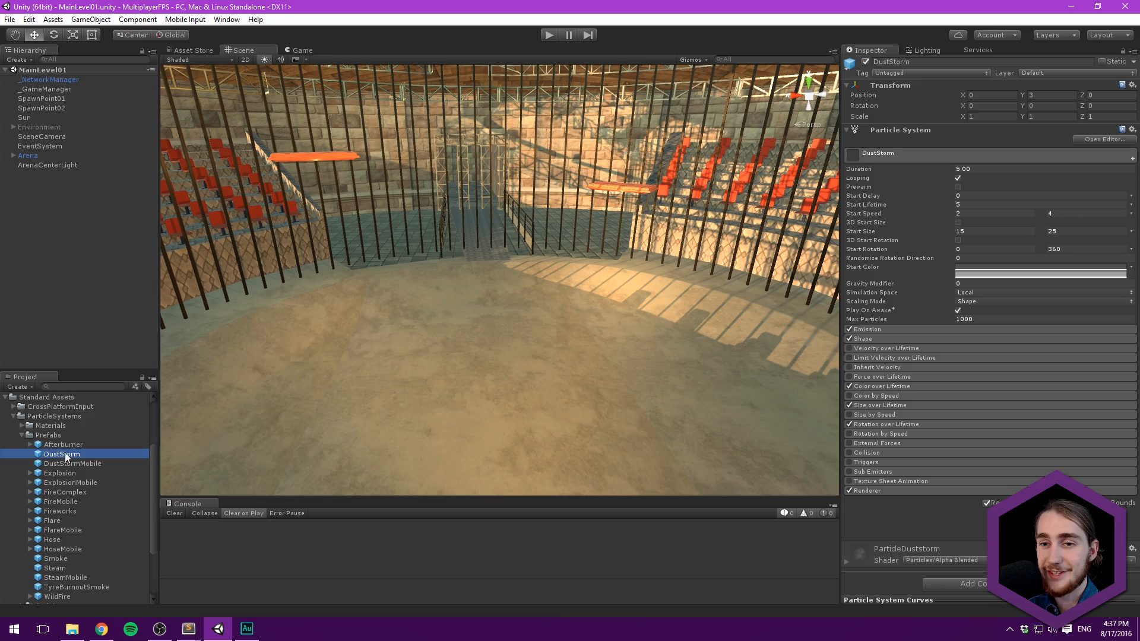
drag(78, 456, 65, 208)
key(f)
scroll(457, 229, down, 6)
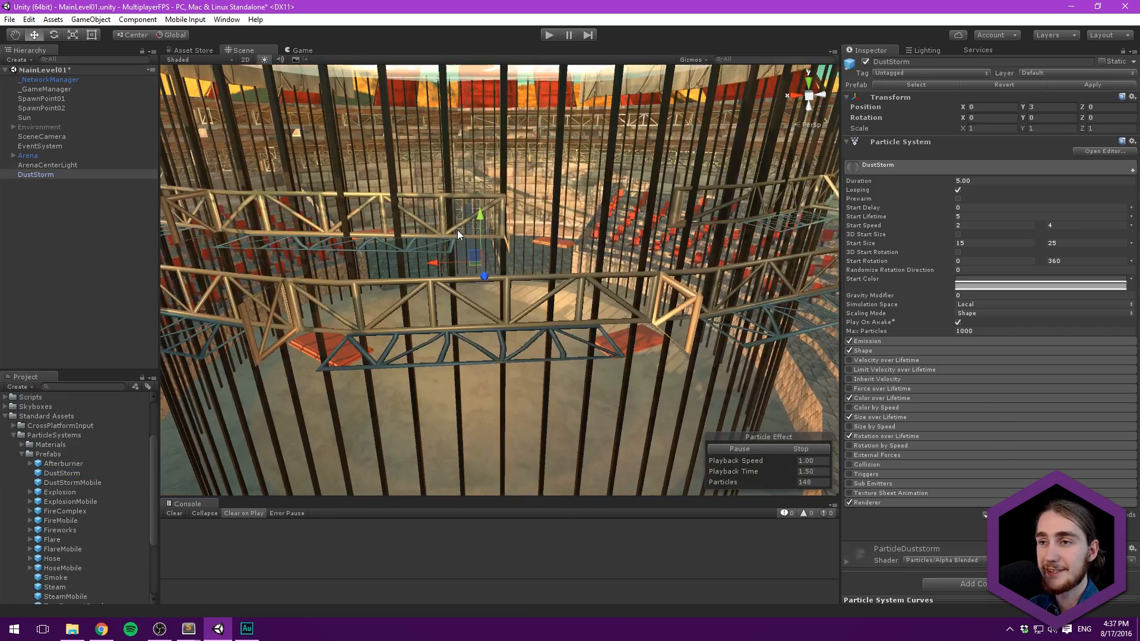
Step: With the whole arena in view, expand DustStorm's Emission and Shape settings
alt+drag(475, 240, 374, 287)
scroll(451, 228, down, 8)
scroll(493, 272, down, 10)
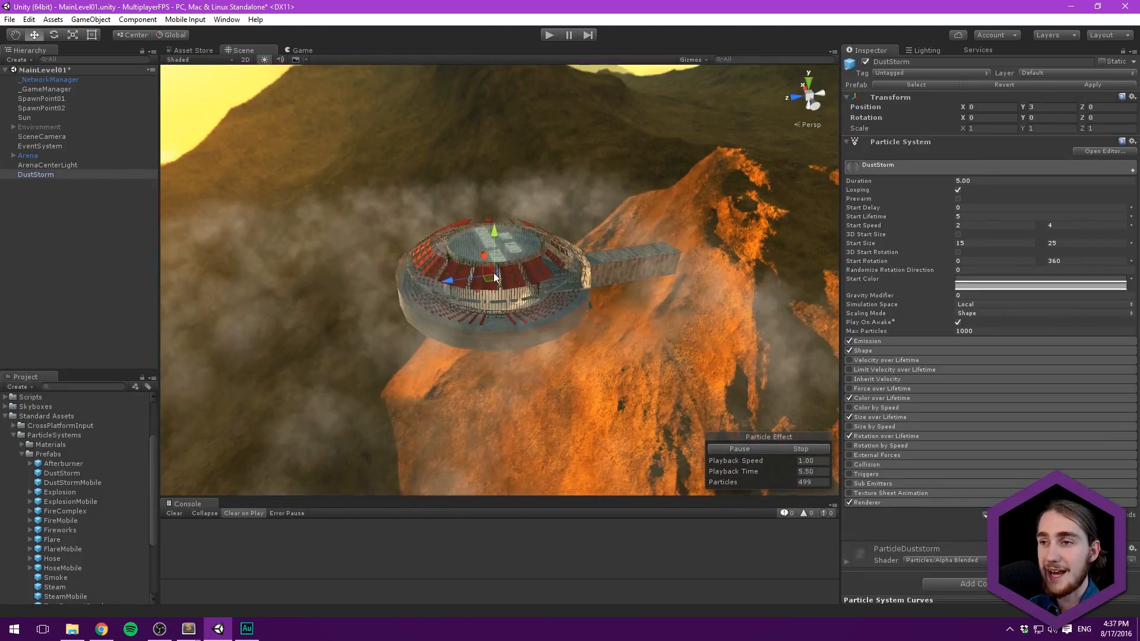
middle_drag(503, 269, 478, 283)
scroll(500, 282, up, 3)
alt+drag(499, 289, 523, 308)
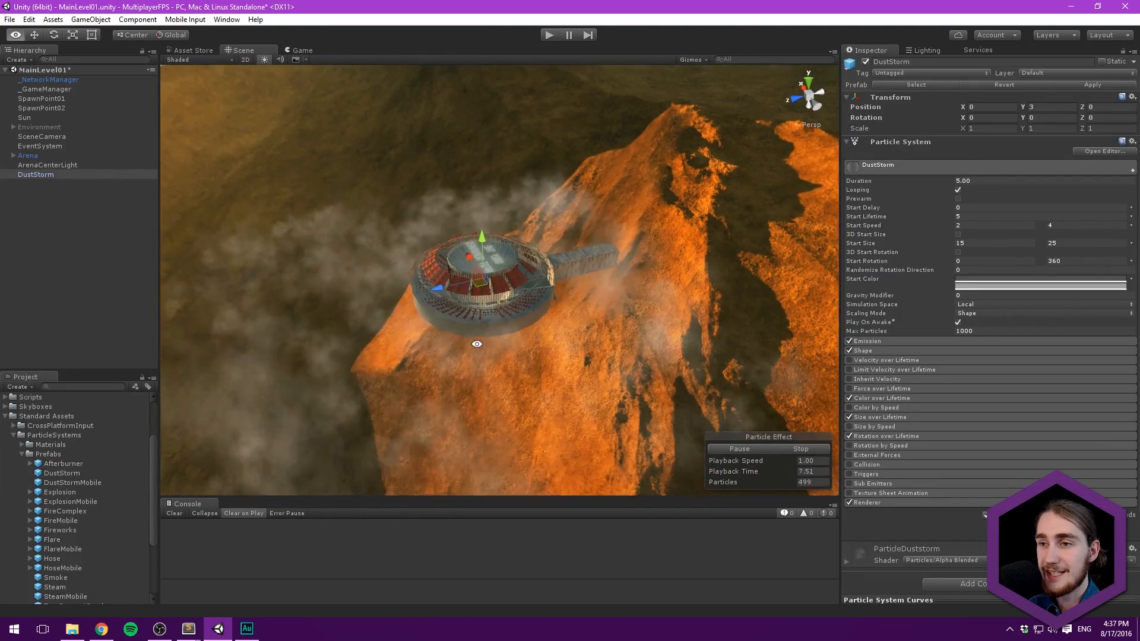
click(882, 341)
click(877, 392)
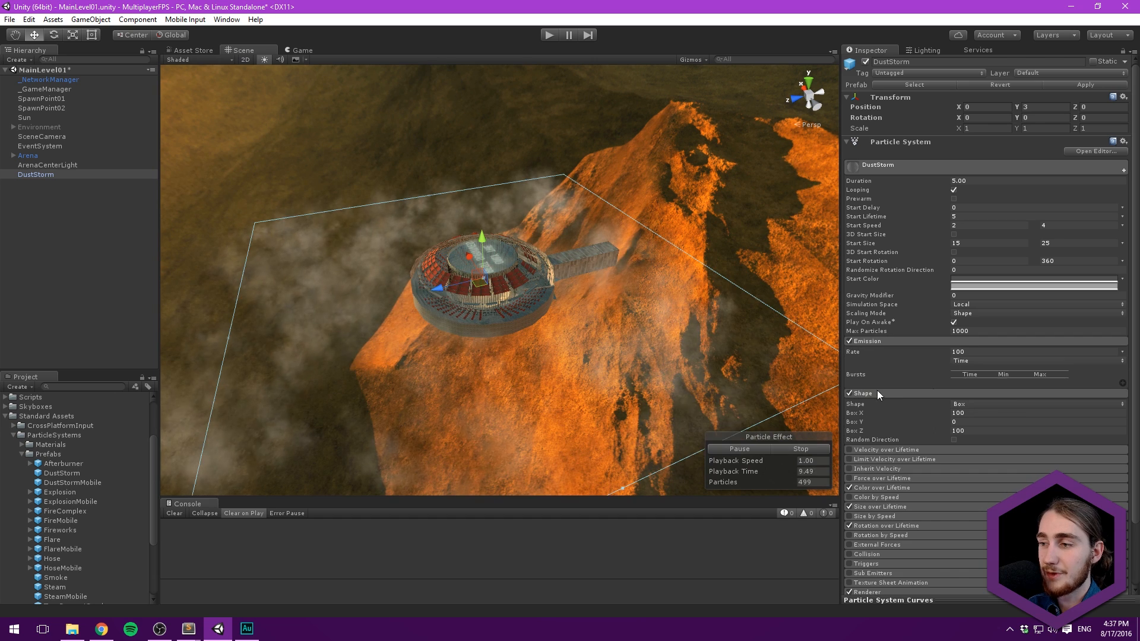
Step: Set DustStorm's emission box to X 40, Y 5 and Z 40, and view its coverage of the arena
click(978, 413)
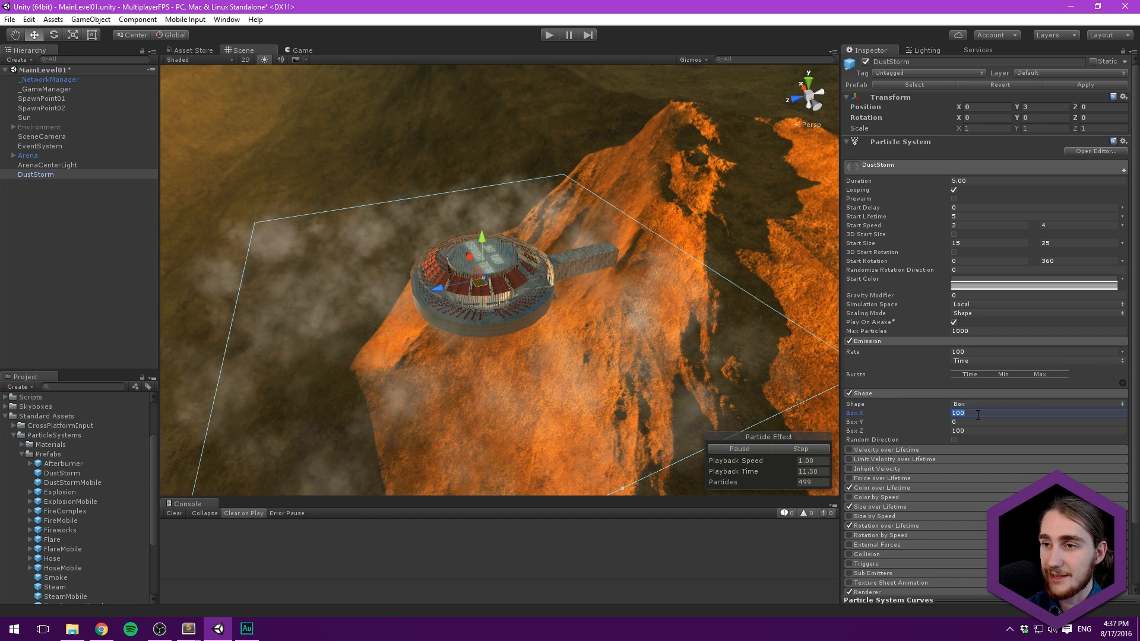
text(40)
key(Tab)
text(40)
key(BackSpace)
key(BackSpace)
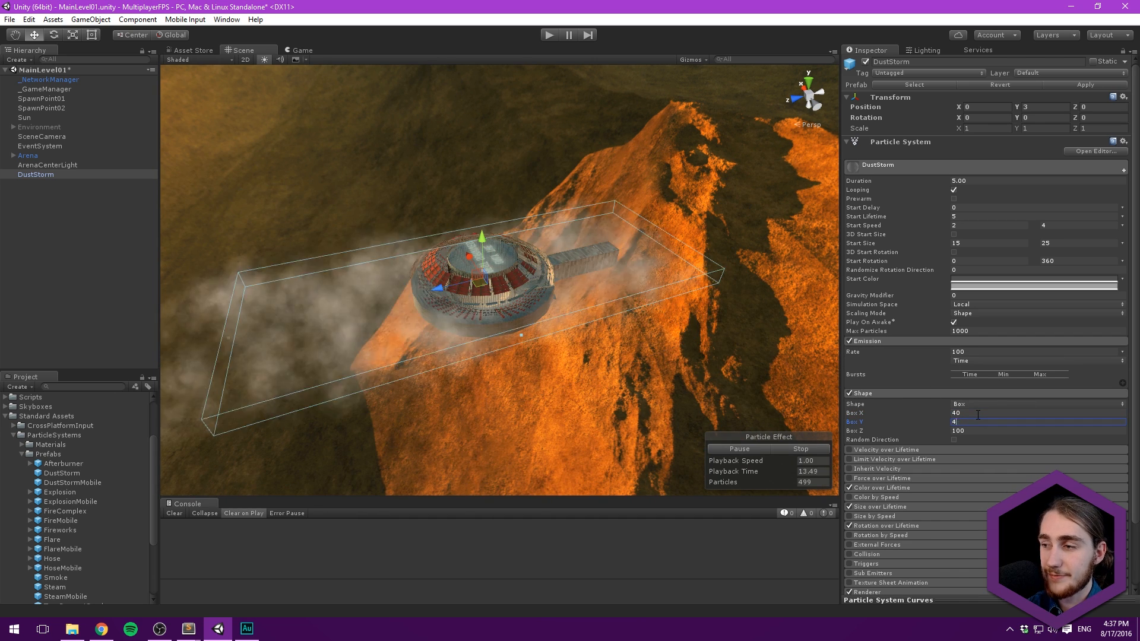
text(5)
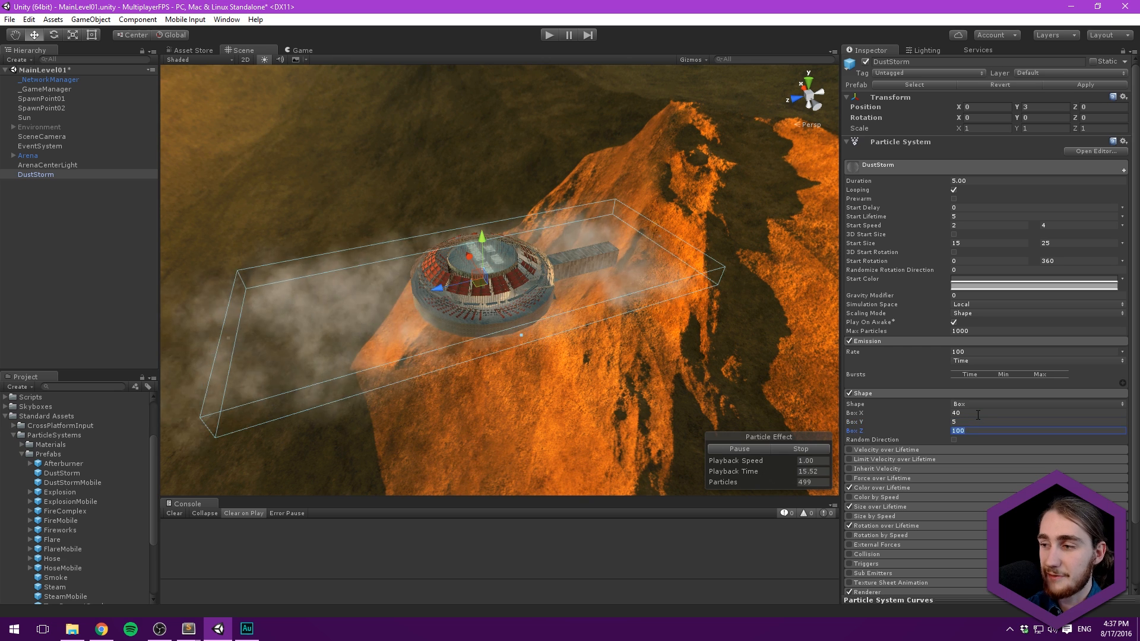
key(Tab)
text(50)
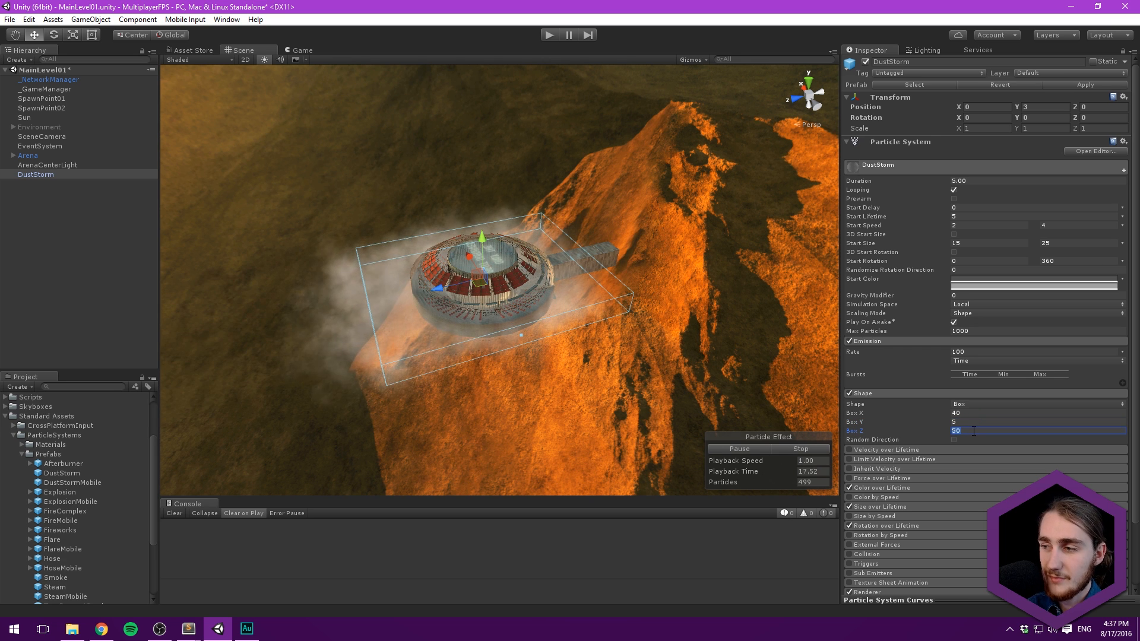
text(40)
alt+drag(588, 353, 467, 415)
middle_drag(487, 366, 520, 344)
scroll(520, 348, up, 5)
scroll(545, 333, up, 10)
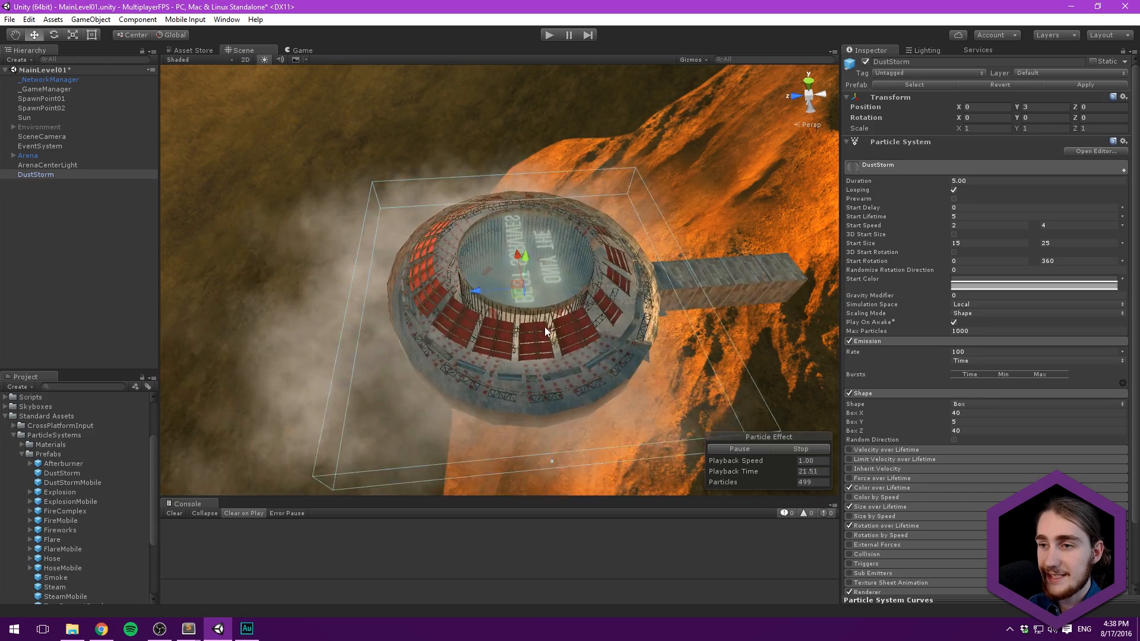
Step: Expand Arena and FlyingPlatform01's FireComplex, and examine its Fire, Flames and SparksRising effects inside the arena
scroll(545, 353, down, 8)
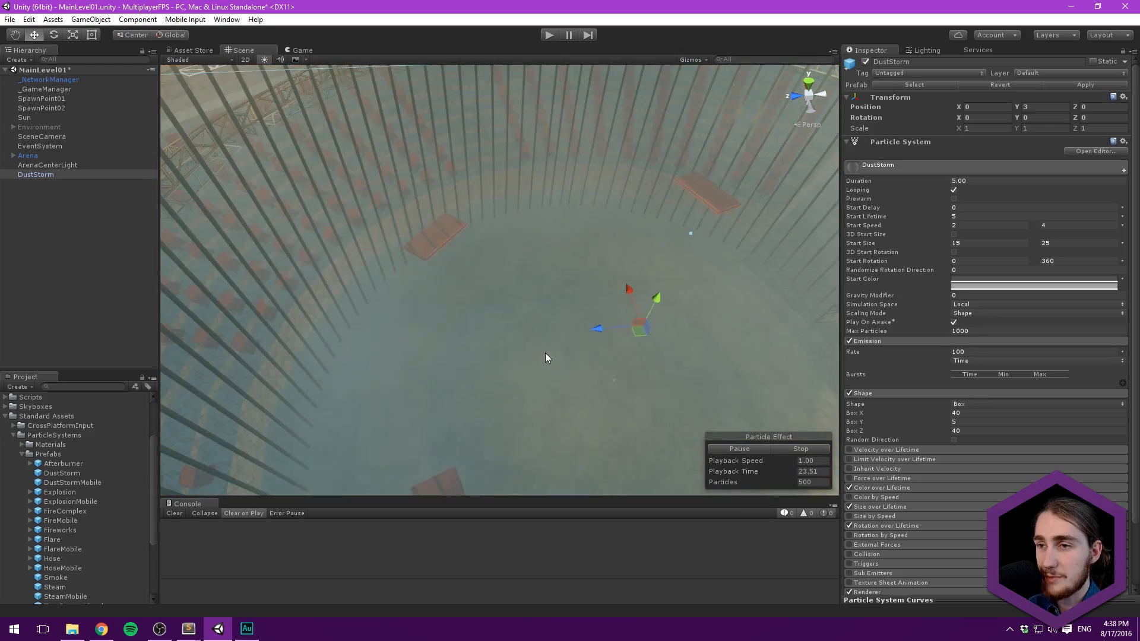
alt+drag(519, 351, 291, 219)
click(27, 155)
click(13, 155)
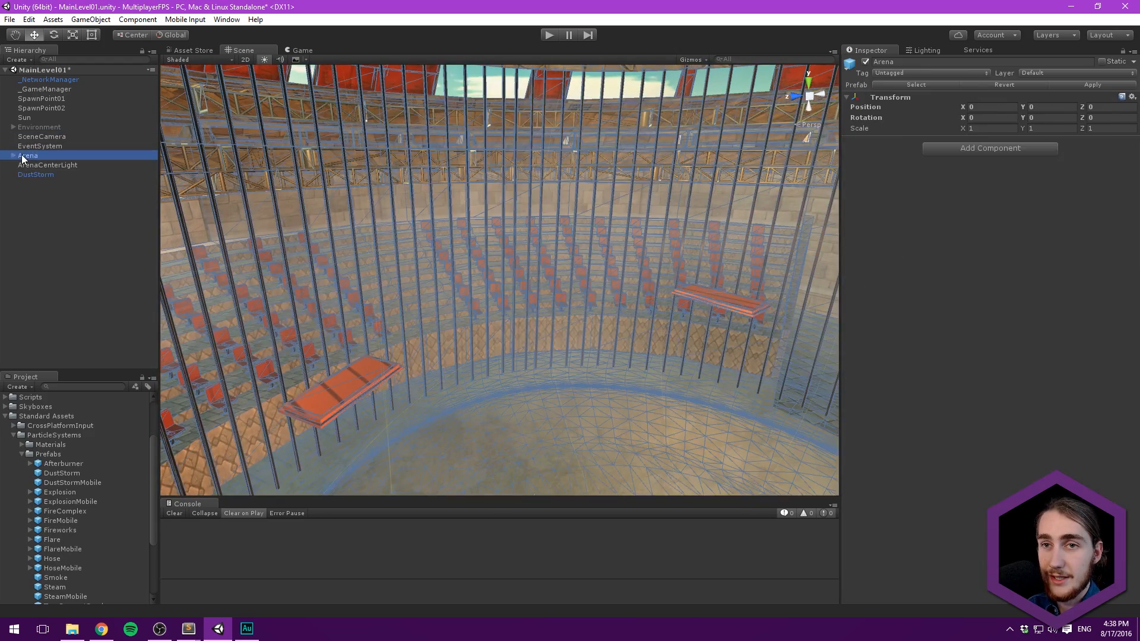
scroll(48, 315, down, 2)
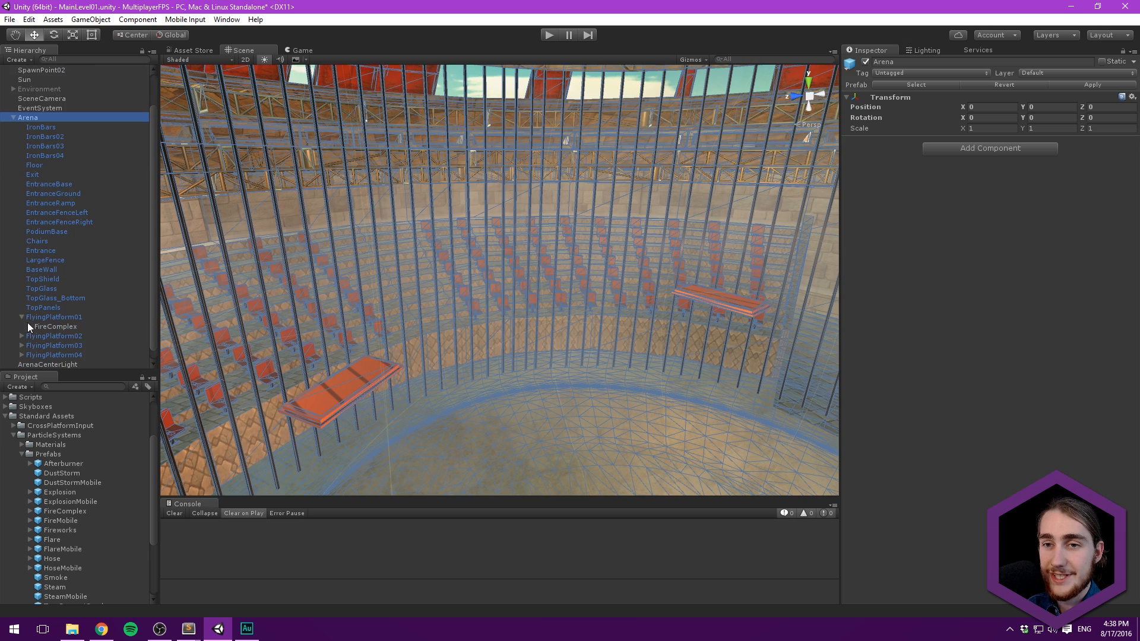
double_click(28, 325)
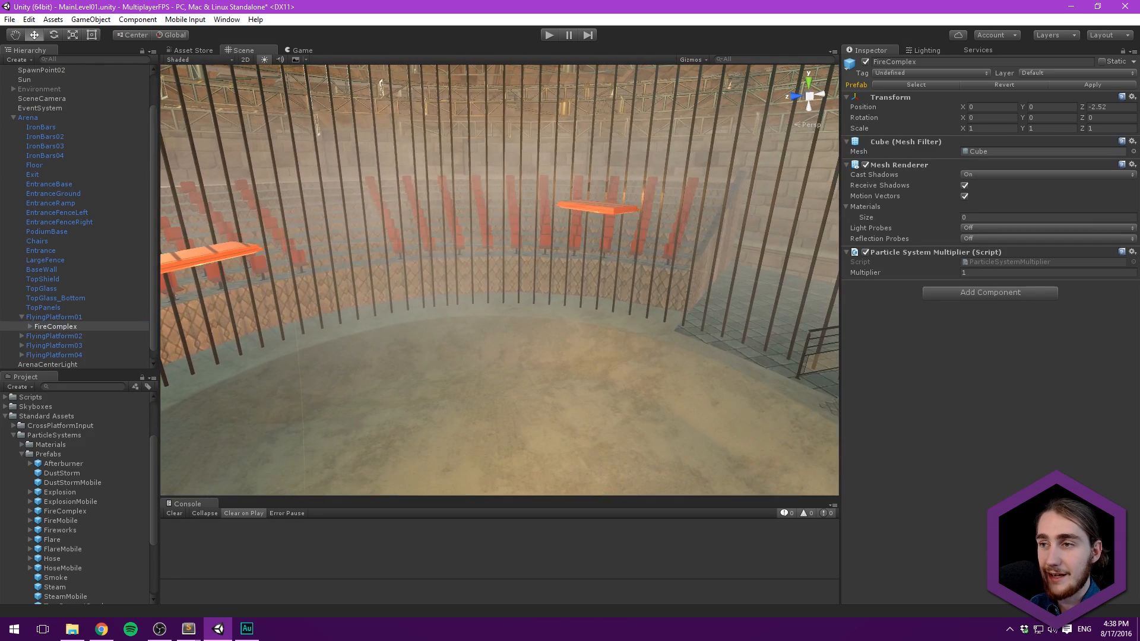
click(48, 336)
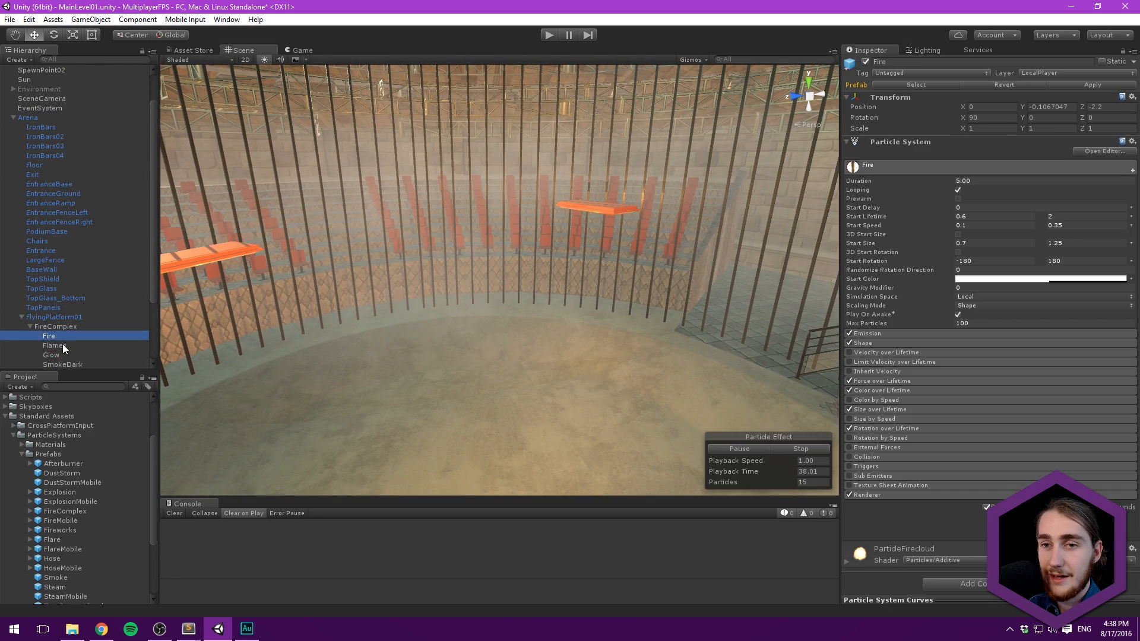
right_drag(178, 215, 214, 250)
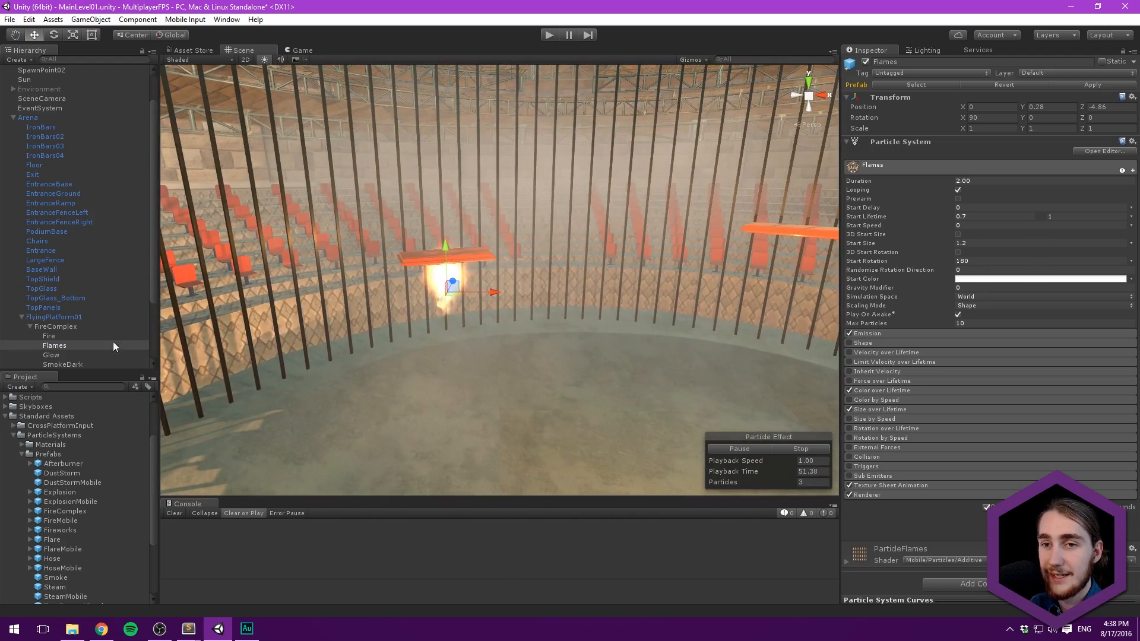
scroll(95, 335, down, 3)
click(82, 315)
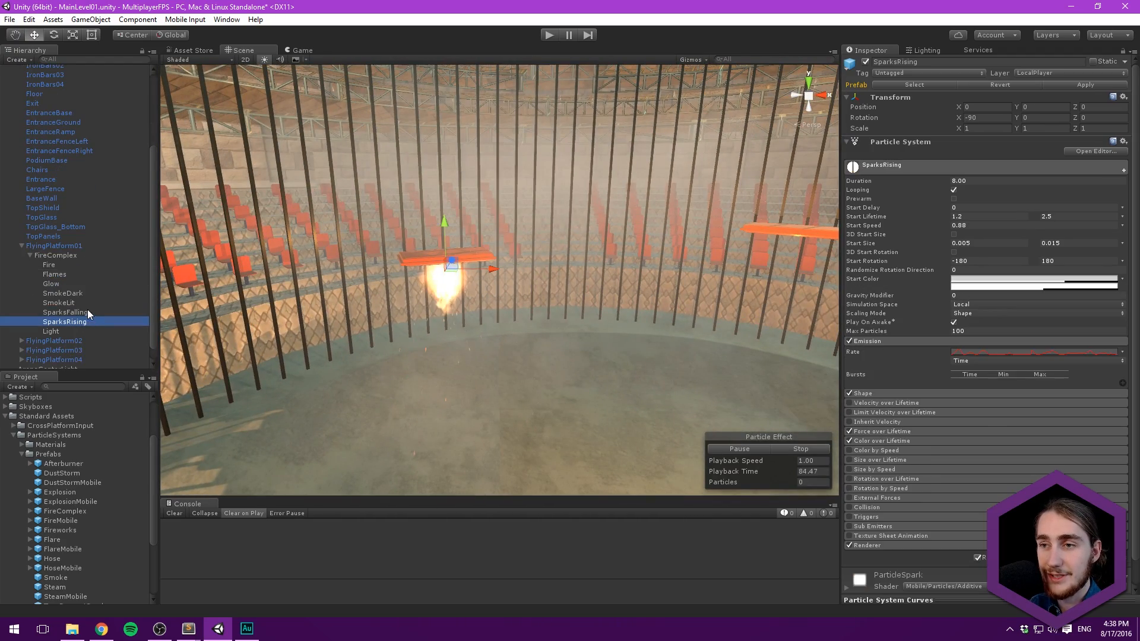
Step: Examine FlyingPlatform01's SparksFalling and Glow effects, and the dust surrounding the arena from outside
click(86, 311)
right_drag(251, 302, 366, 302)
scroll(541, 256, down, 12)
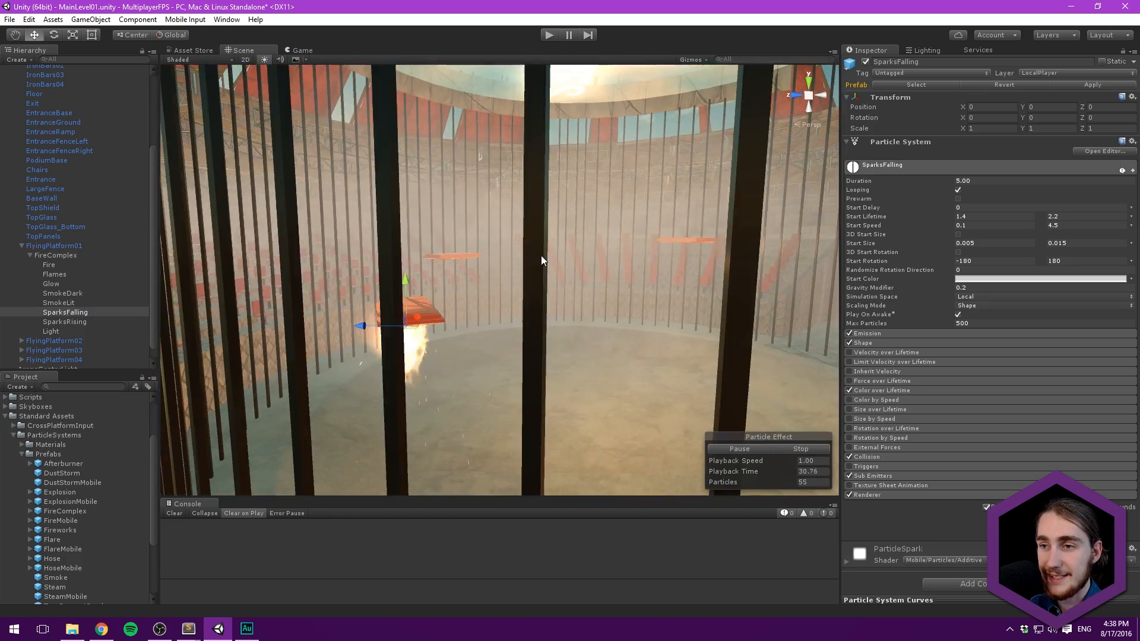
alt+drag(544, 251, 539, 361)
scroll(558, 289, down, 5)
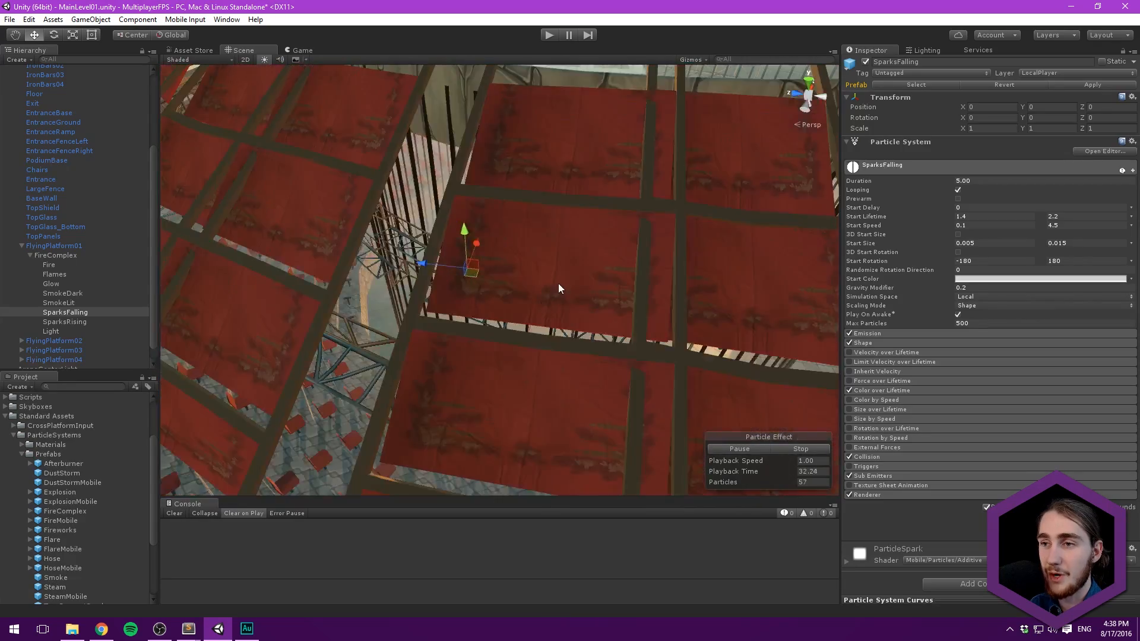
scroll(559, 284, down, 10)
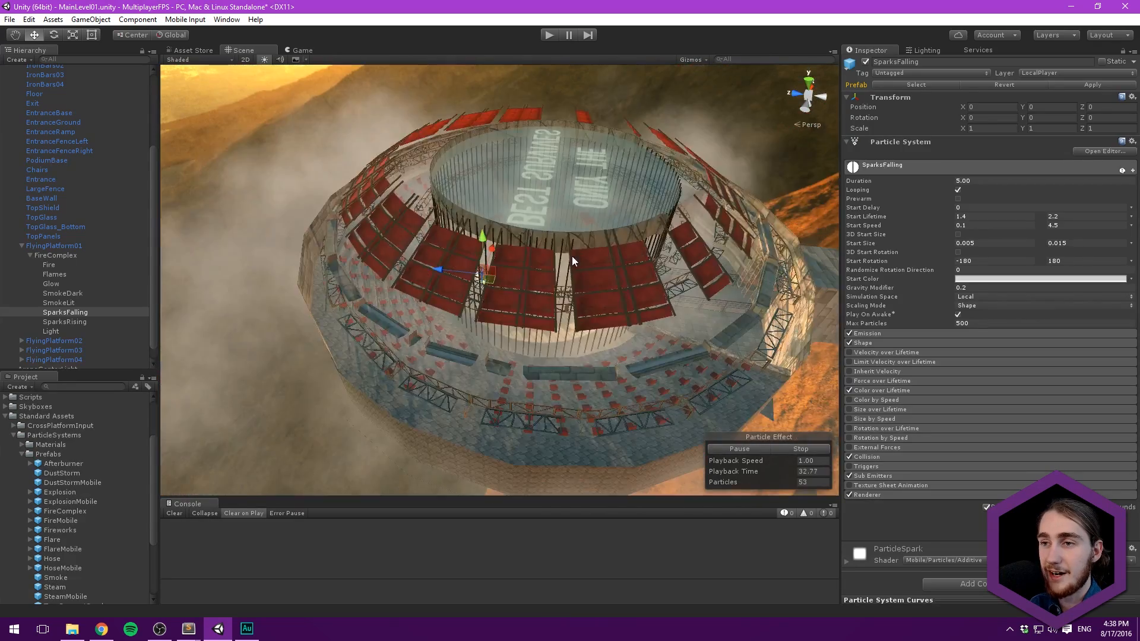
alt+drag(573, 240, 568, 222)
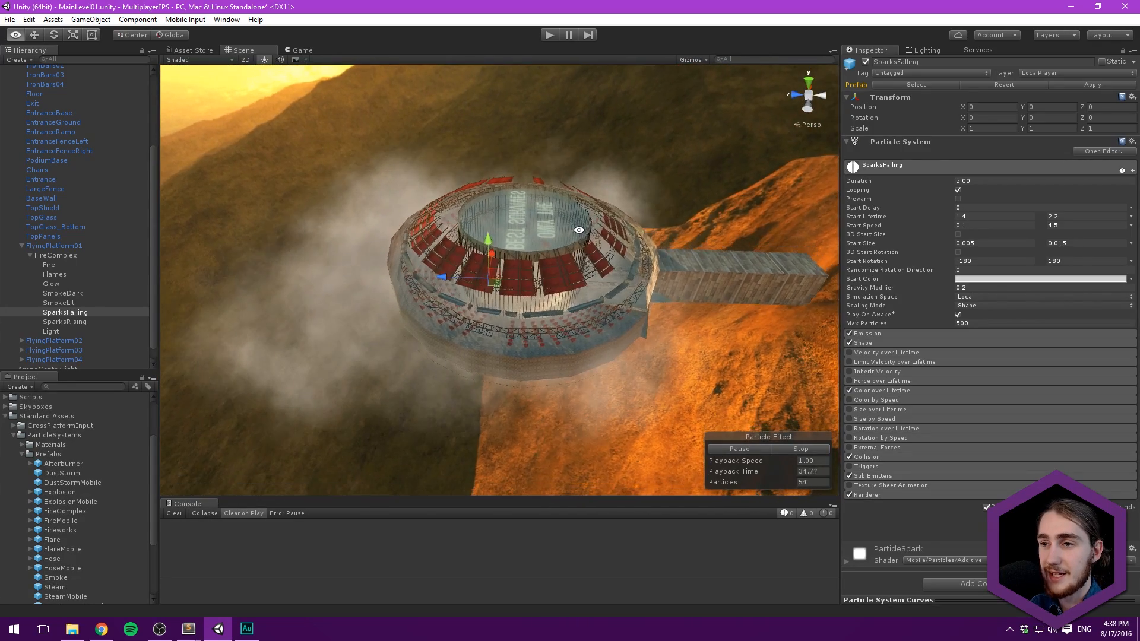
click(66, 284)
scroll(42, 261, down, 1)
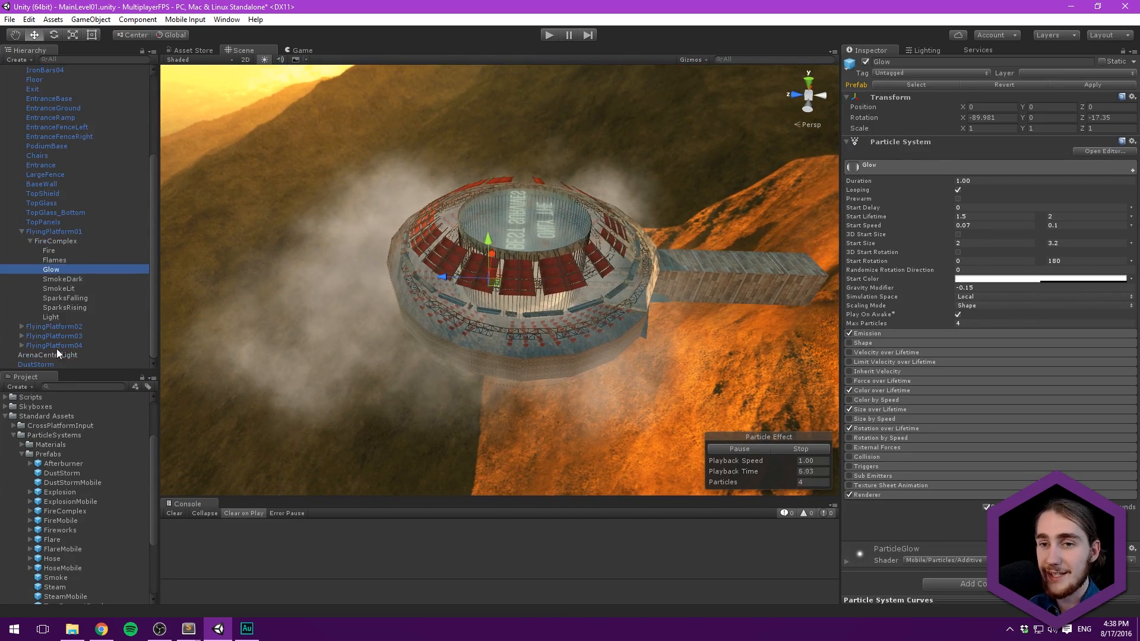
Step: Try an X rotation of 180 on DustStorm, restore X to 0, and set its Y rotation to 180
click(48, 365)
key(e)
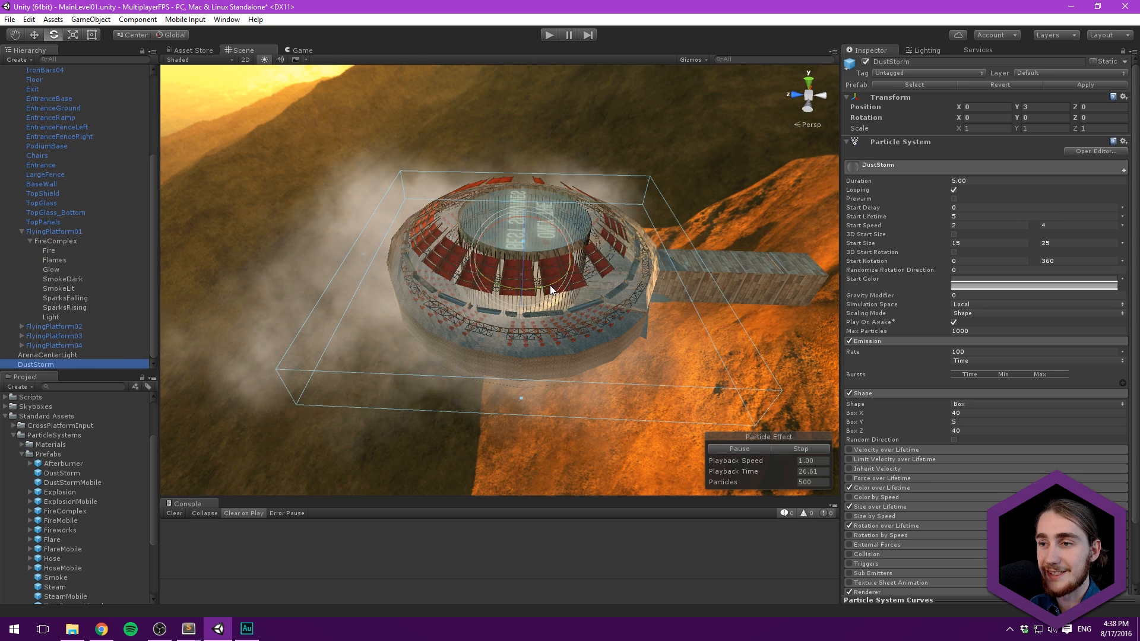
click(986, 118)
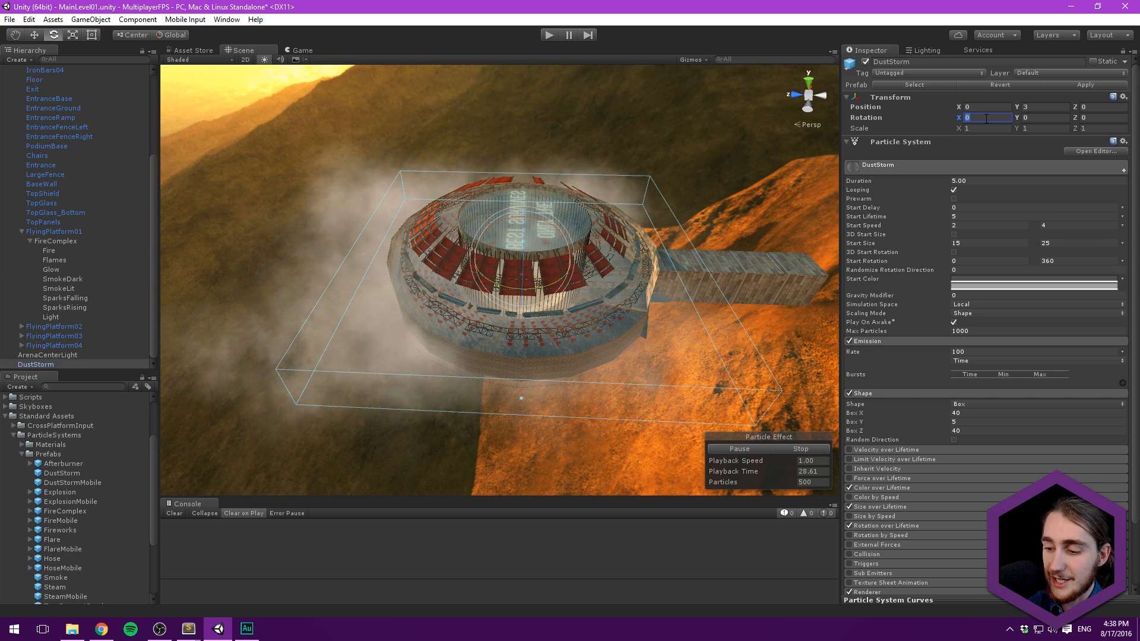
text(180)
double_click(986, 119)
text(0)
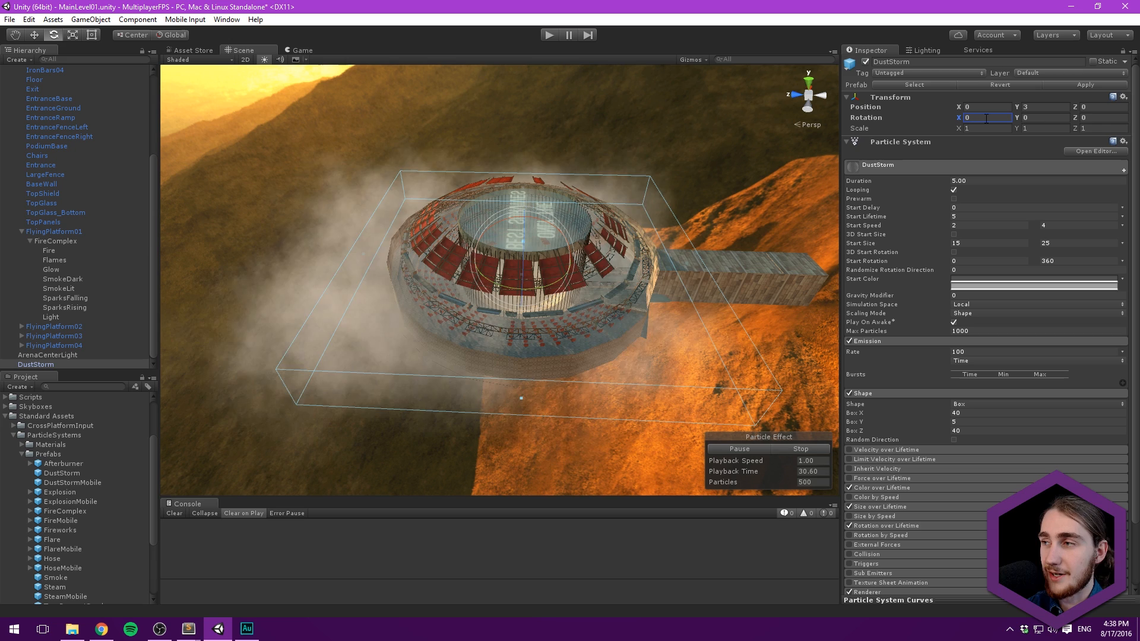
click(1099, 118)
click(1050, 121)
text(180)
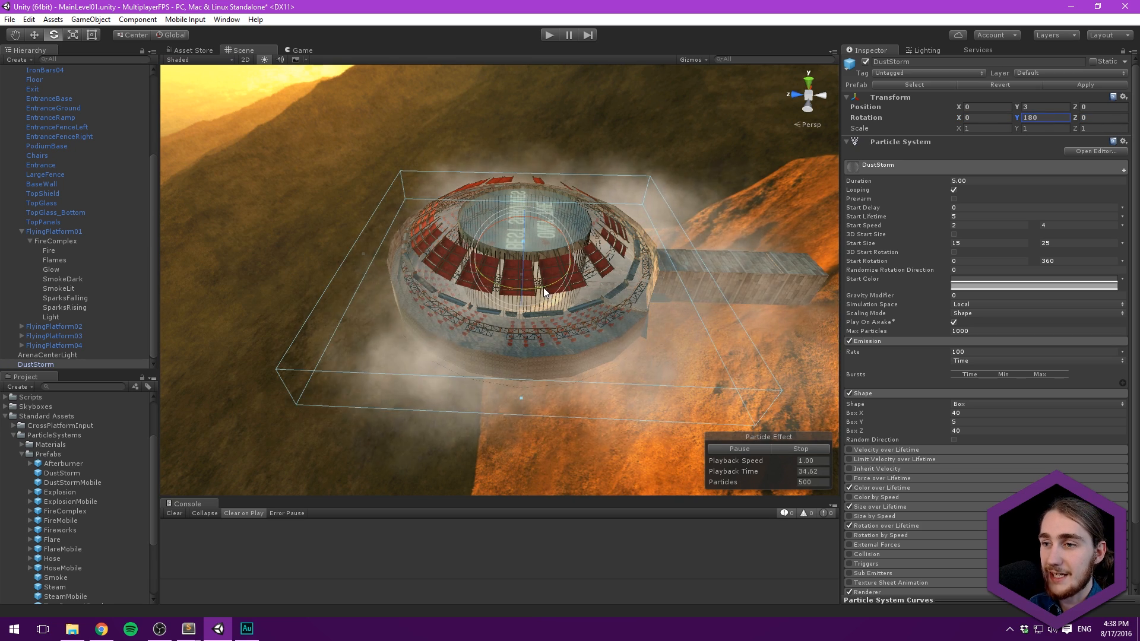
Step: Turn DustStorm slightly to a Y rotation of about 186 and shift it to about Z 5.96
drag(545, 291, 536, 293)
middle_drag(629, 205, 563, 254)
alt+drag(562, 255, 599, 324)
key(w)
drag(441, 293, 398, 310)
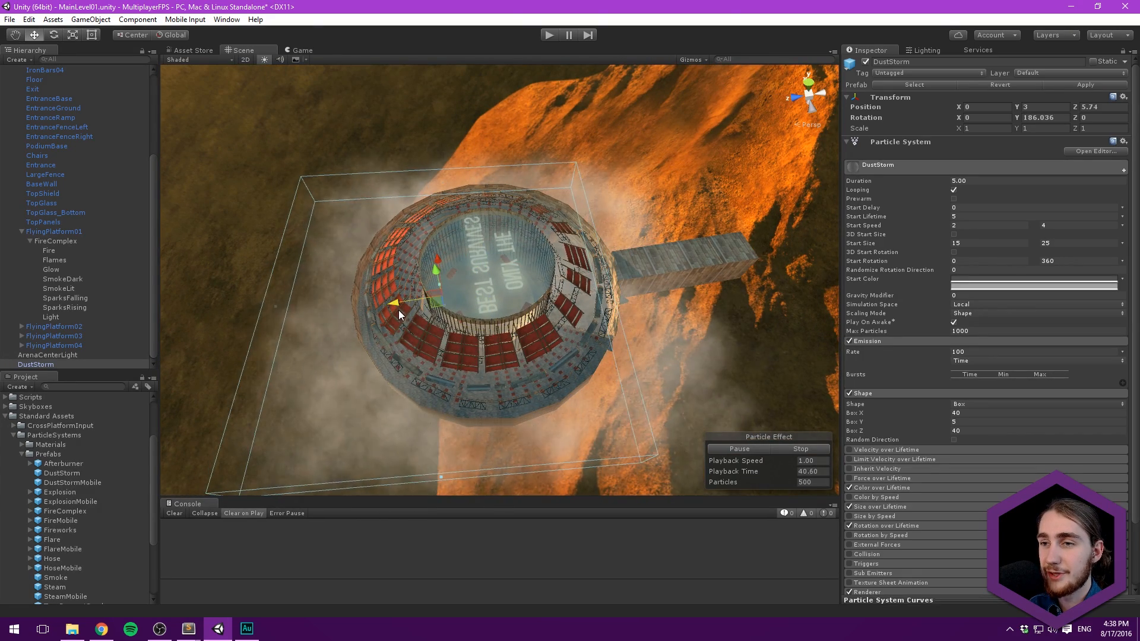
Step: Set DustStorm's emission rate to 40 and inspect the dust density inside the arena
click(983, 352)
text(40)
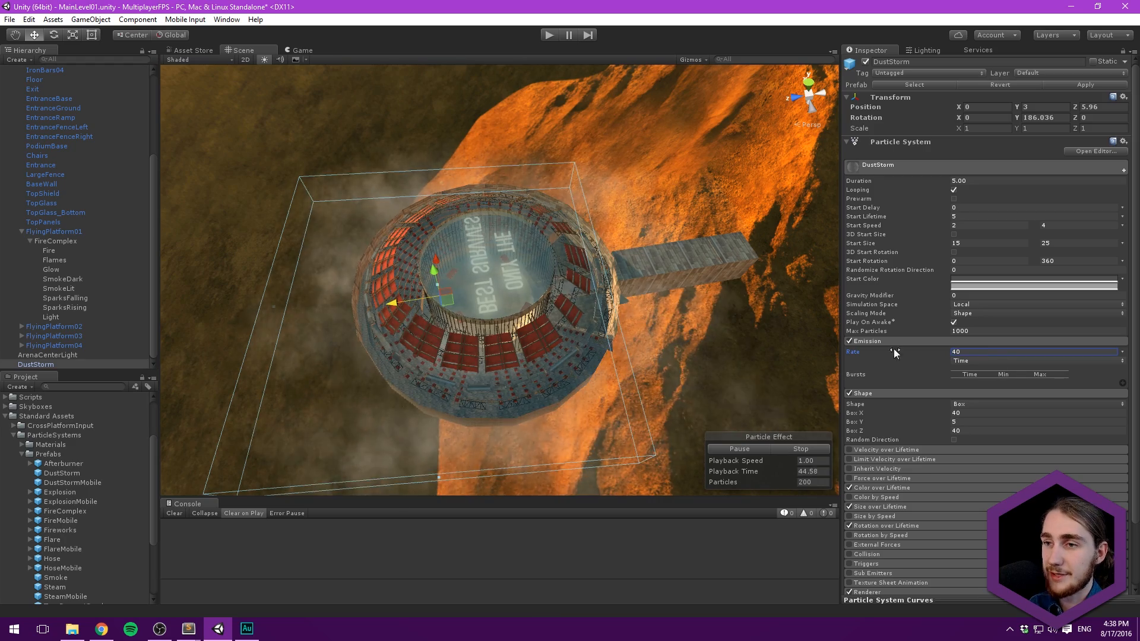
scroll(497, 322, up, 10)
scroll(531, 252, up, 10)
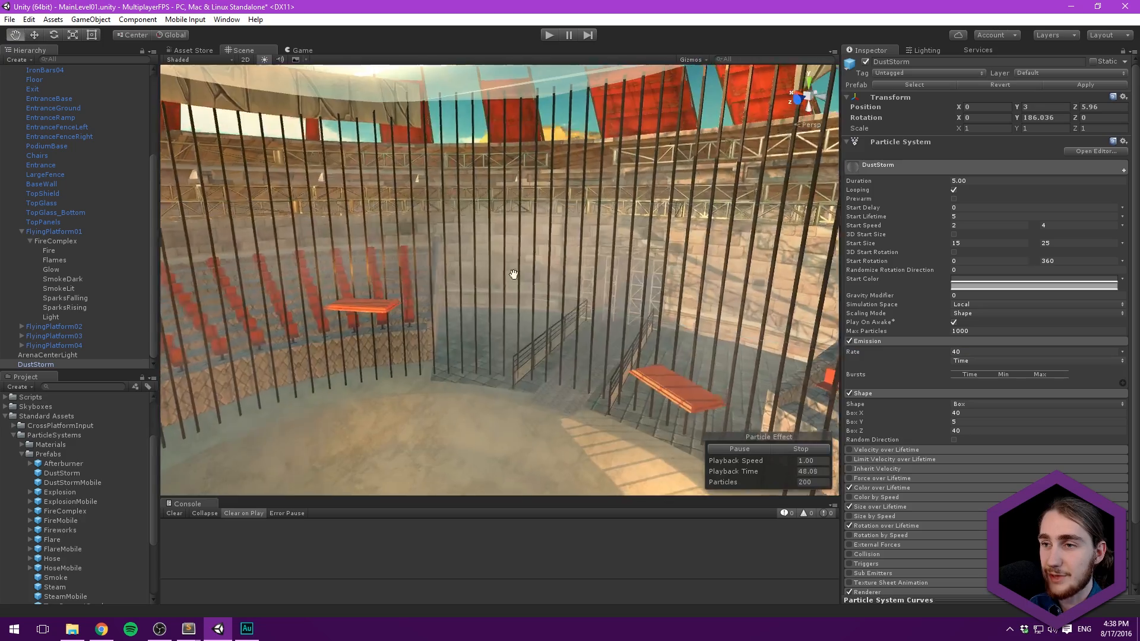
alt+drag(514, 275, 639, 240)
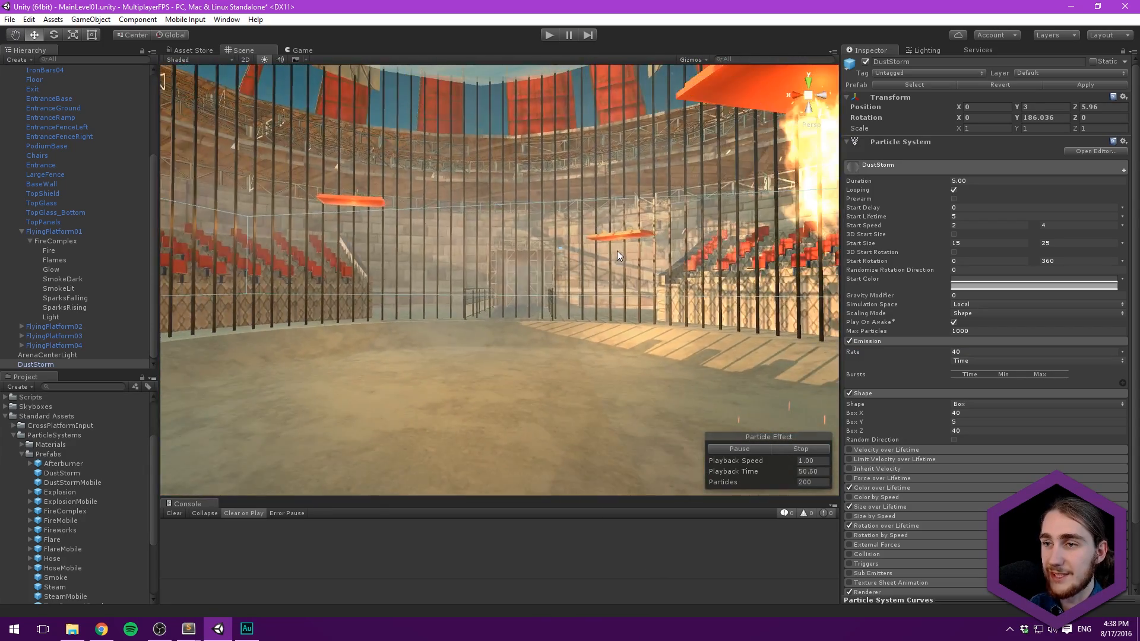
Step: Raise DustStorm to a Y position of about 6.52, near the arena's roof panels
key(f)
scroll(597, 264, down, 10)
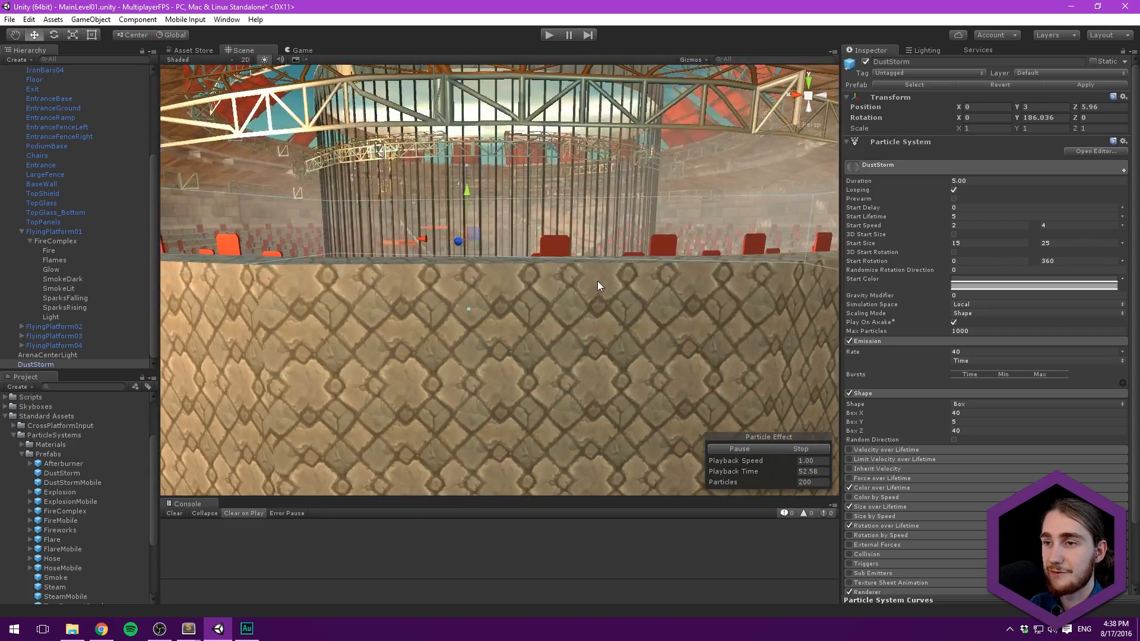
drag(476, 212, 488, 151)
alt+drag(503, 300, 598, 320)
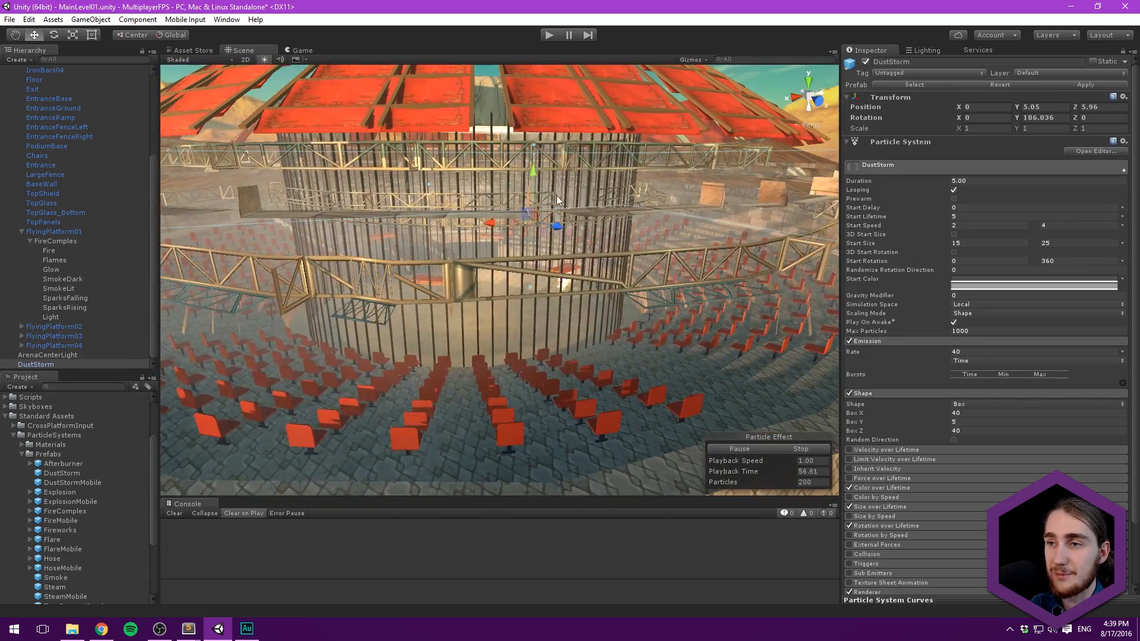
drag(532, 169, 533, 168)
scroll(495, 350, up, 3)
key(w)
right_drag(495, 350, 512, 169)
drag(513, 174, 505, 144)
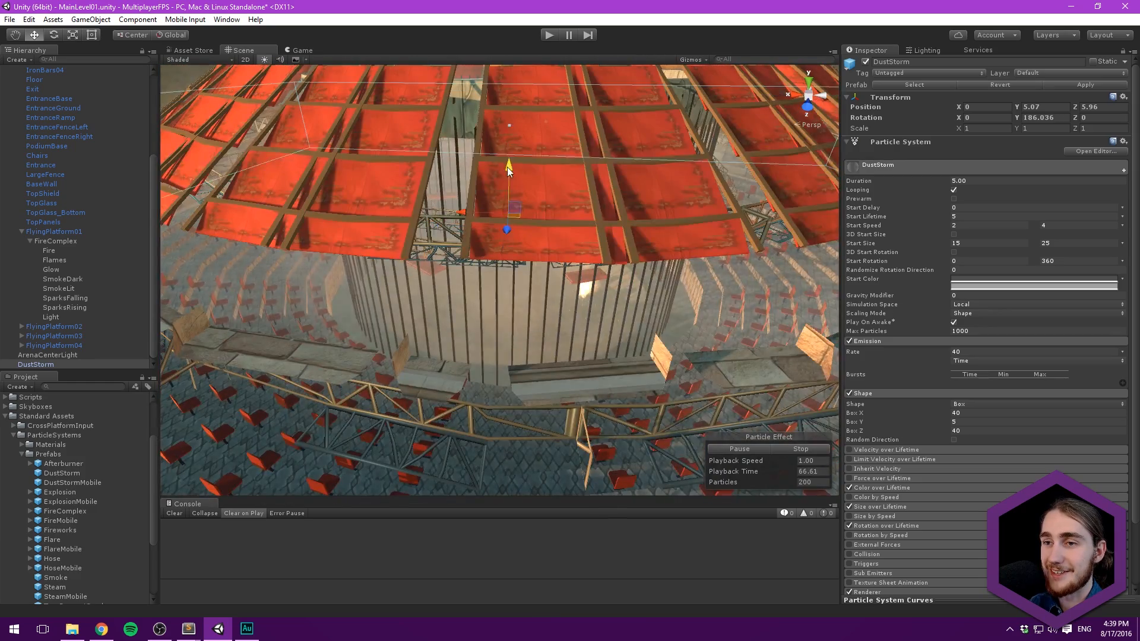
right_drag(505, 144, 592, 309)
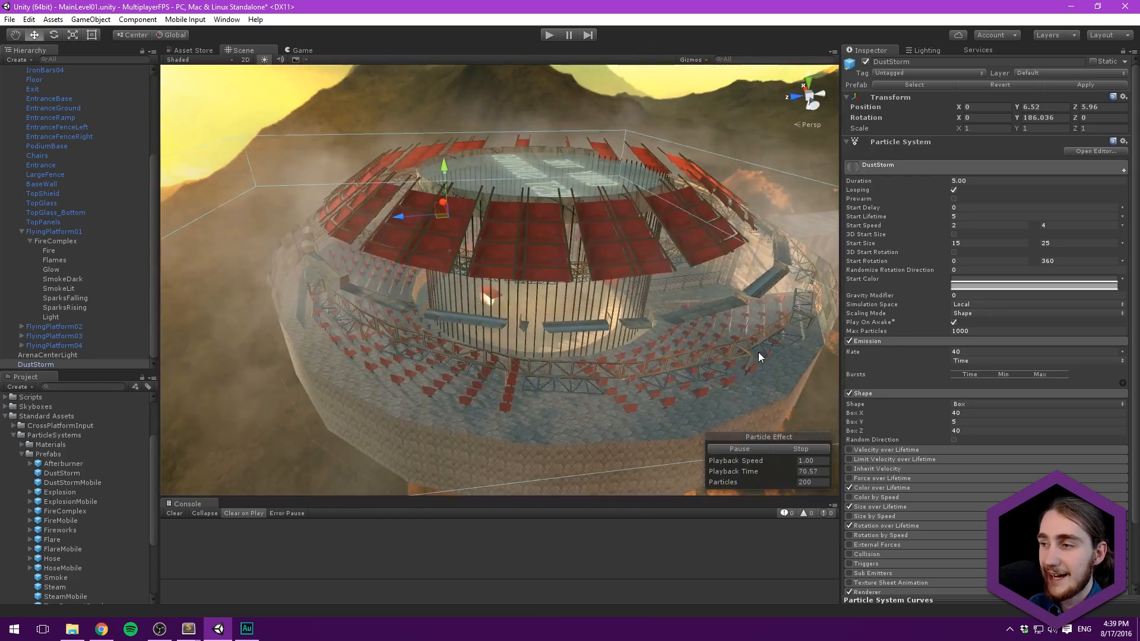
Step: Set the first of DustStorm's two start colors to a dark brown, 6E5039FF
click(974, 284)
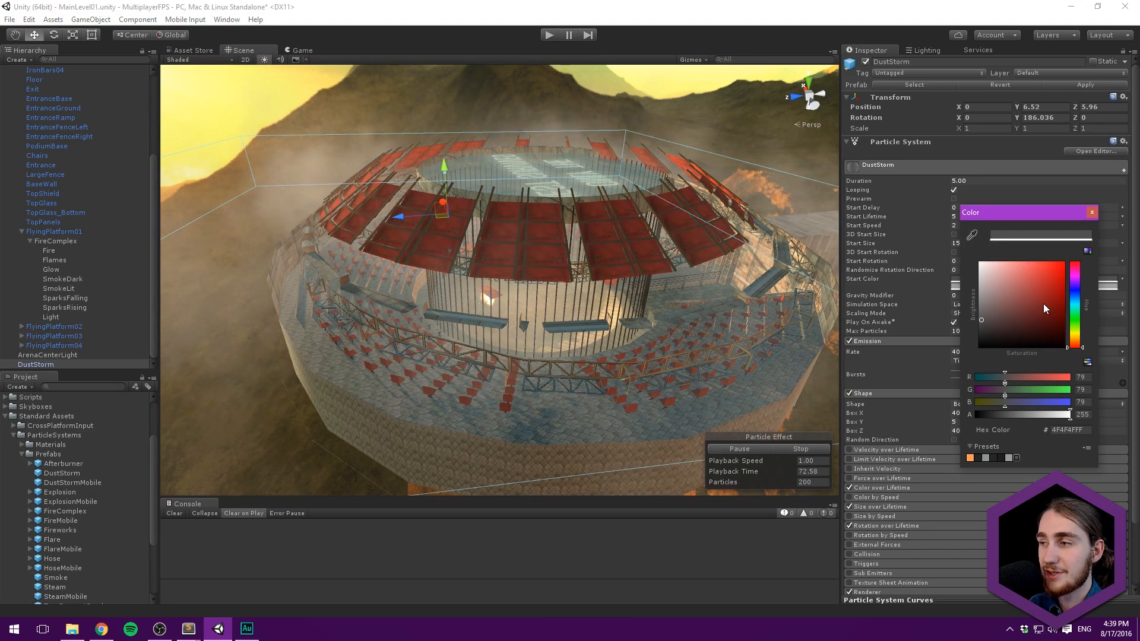
click(1076, 345)
drag(1013, 315, 1020, 310)
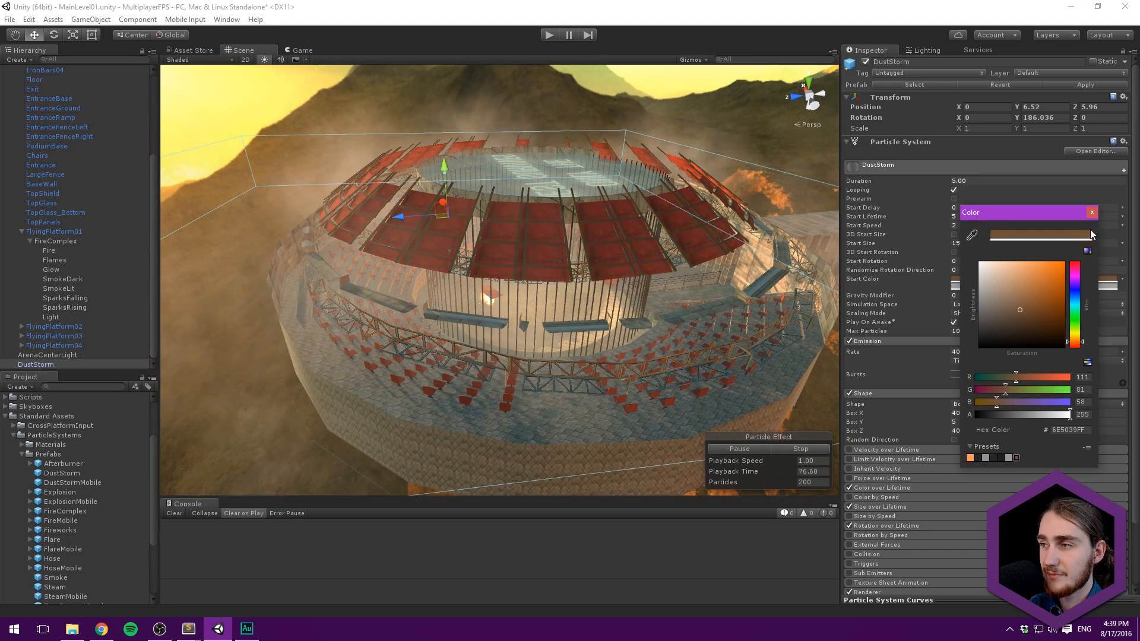
click(1092, 212)
Step: Set DustStorm's second start color to a light brown, 8E755AFF, and view the recolored dust around the arena
click(1092, 285)
click(1076, 341)
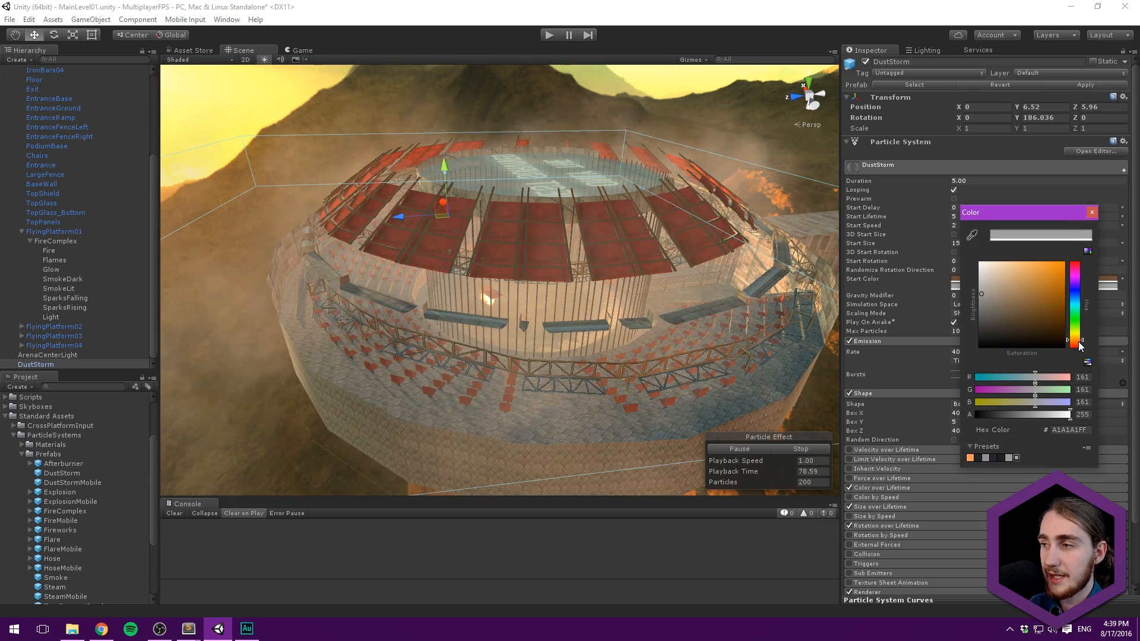
click(1025, 297)
drag(1028, 298, 1011, 302)
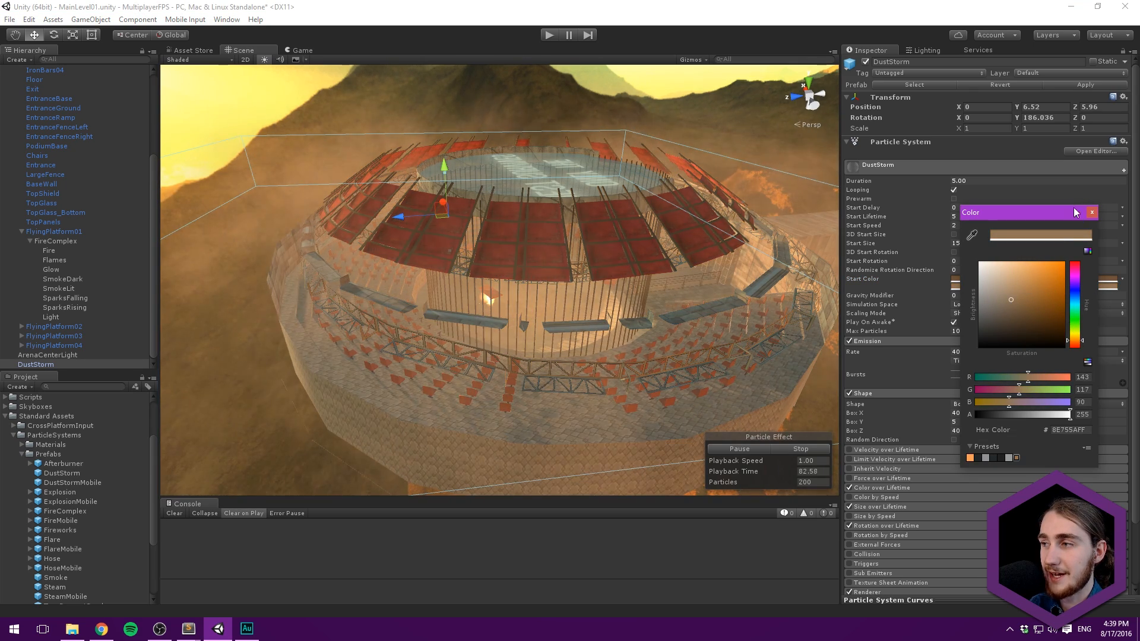
click(1092, 212)
right_drag(475, 253, 541, 223)
alt+drag(541, 223, 582, 243)
middle_drag(582, 243, 658, 195)
scroll(557, 222, down, 10)
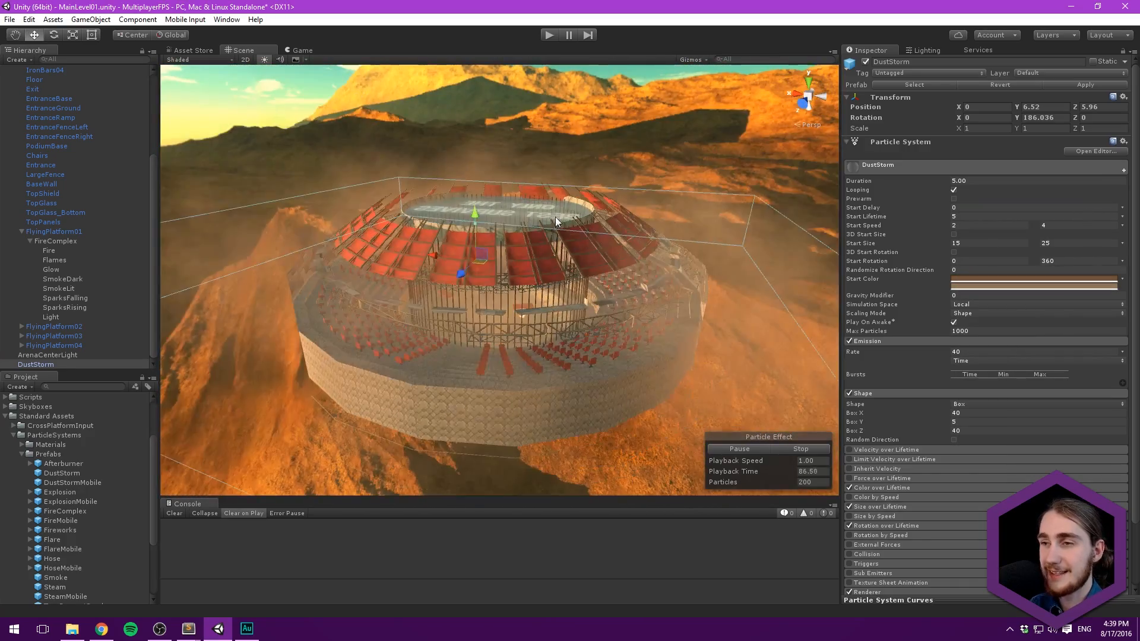
alt+drag(557, 219, 493, 314)
Step: Collapse FlyingPlatform01 and Arena in the scene hierarchy, and enable Prewarm on DustStorm
click(55, 326)
click(39, 365)
click(22, 231)
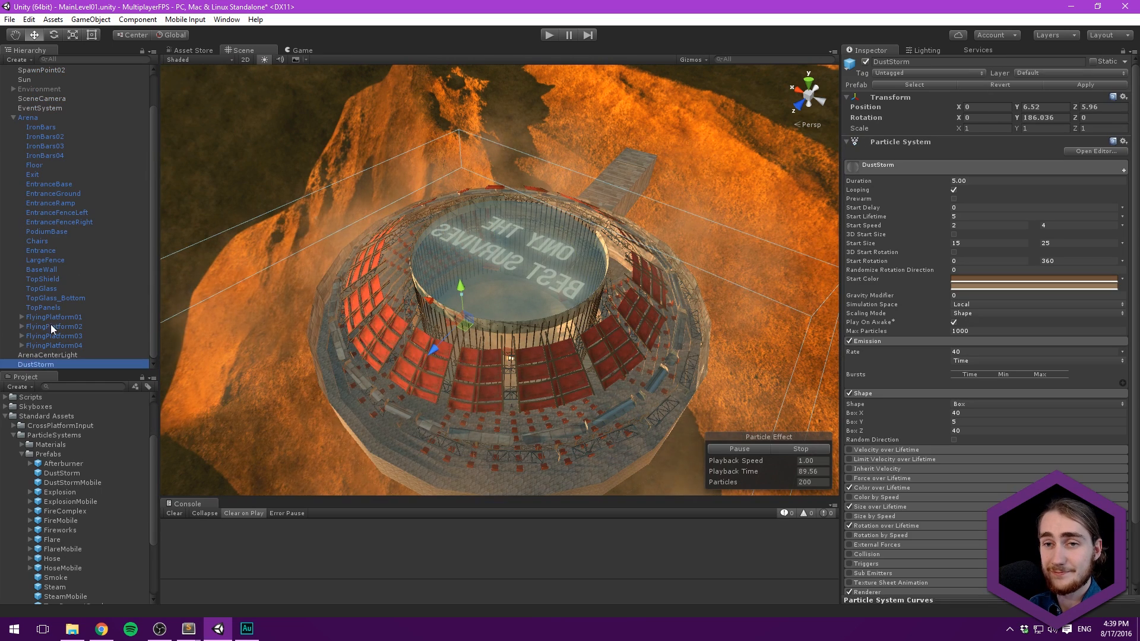
click(13, 118)
click(38, 238)
click(43, 176)
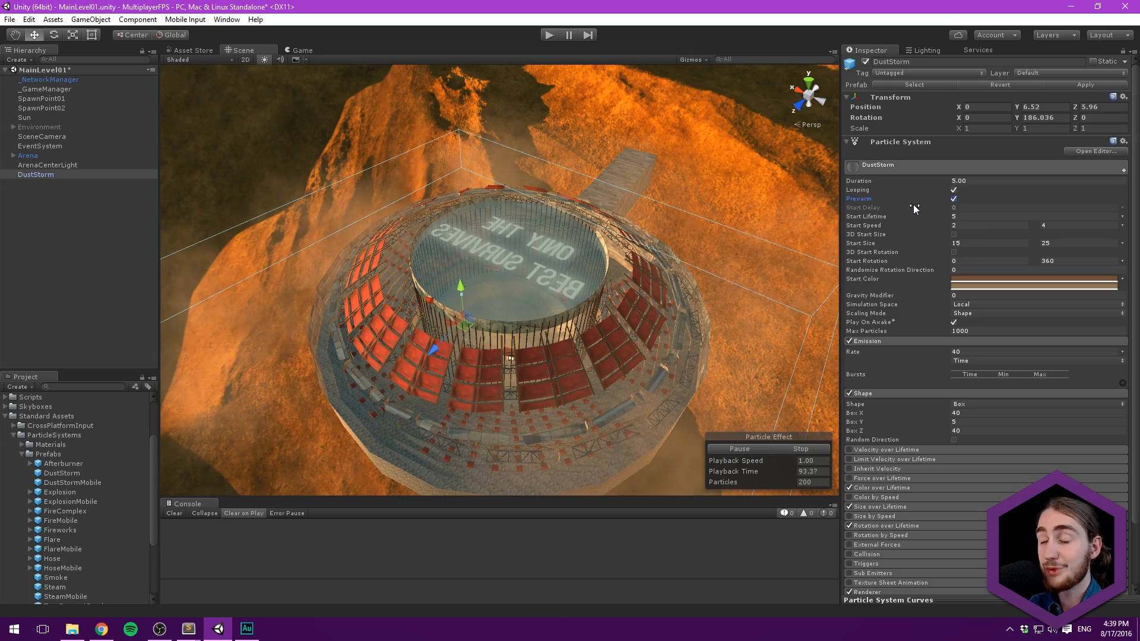
Step: Deselect DustStorm, save the MainLevel01 scene, and view the arena up close
click(67, 228)
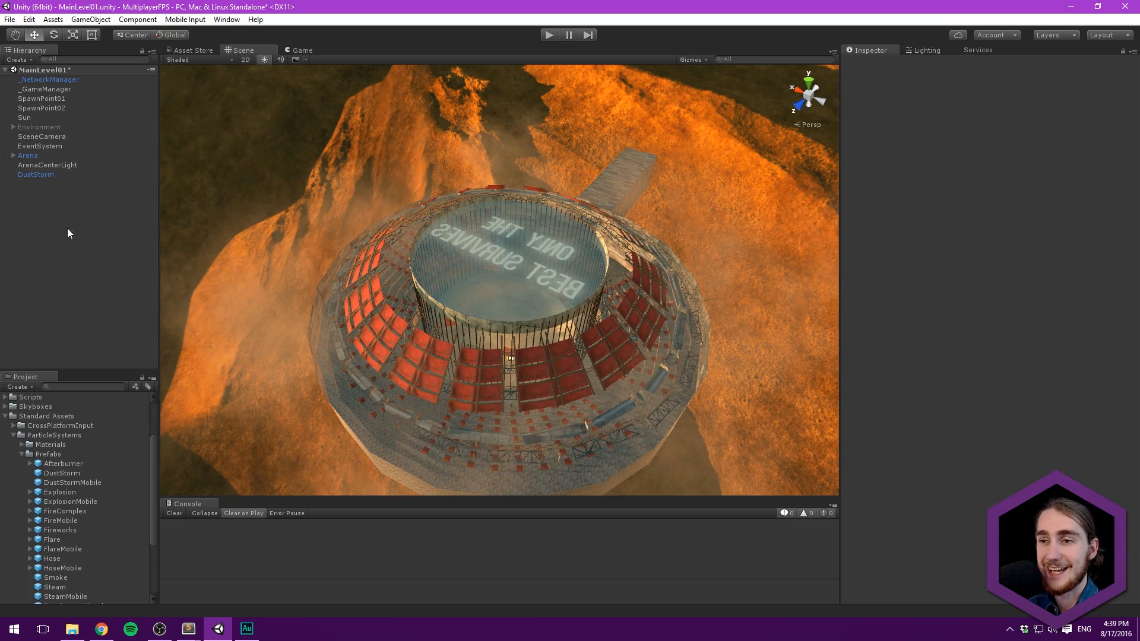
middle_drag(497, 240, 476, 174)
scroll(479, 177, up, 8)
alt+drag(444, 202, 515, 213)
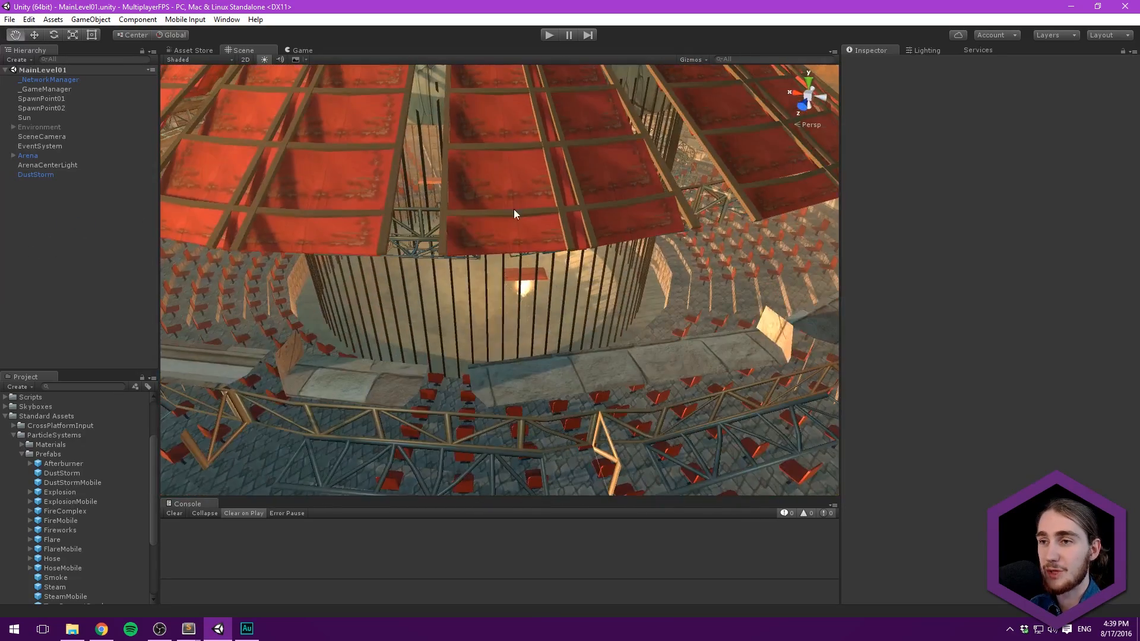
Step: Collapse the Standard Assets folder and switch to the Import Arena notes in Sublime Text
click(14, 435)
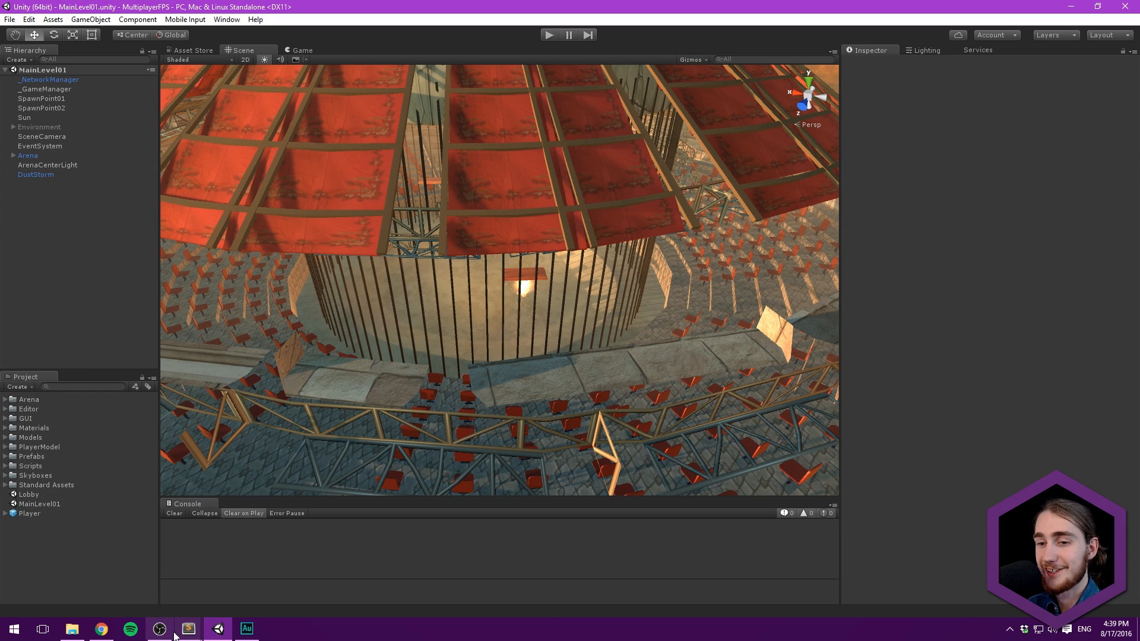
mouse_move(189, 631)
click(231, 578)
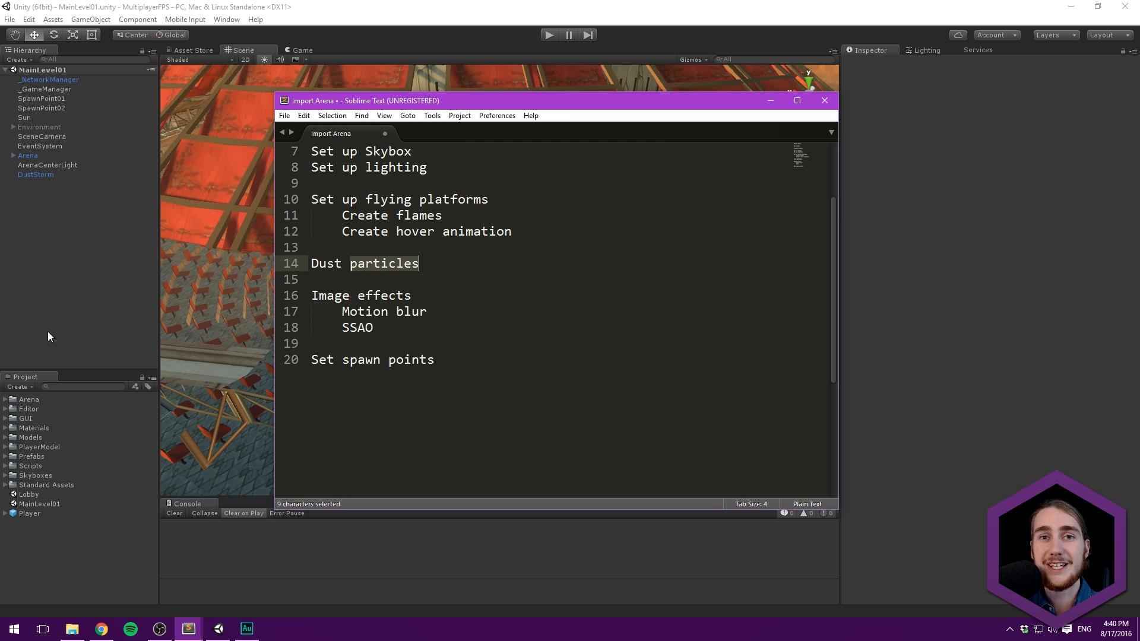
Step: Switch back to Unity and import the complete Effects standard package into the project
click(43, 346)
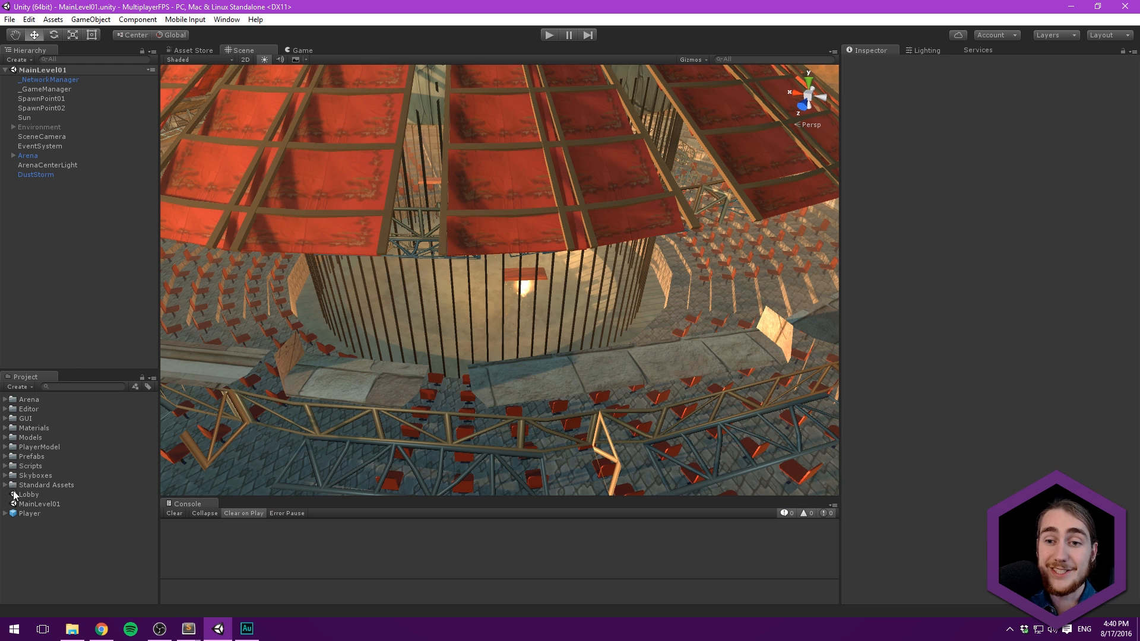
right_click(81, 556)
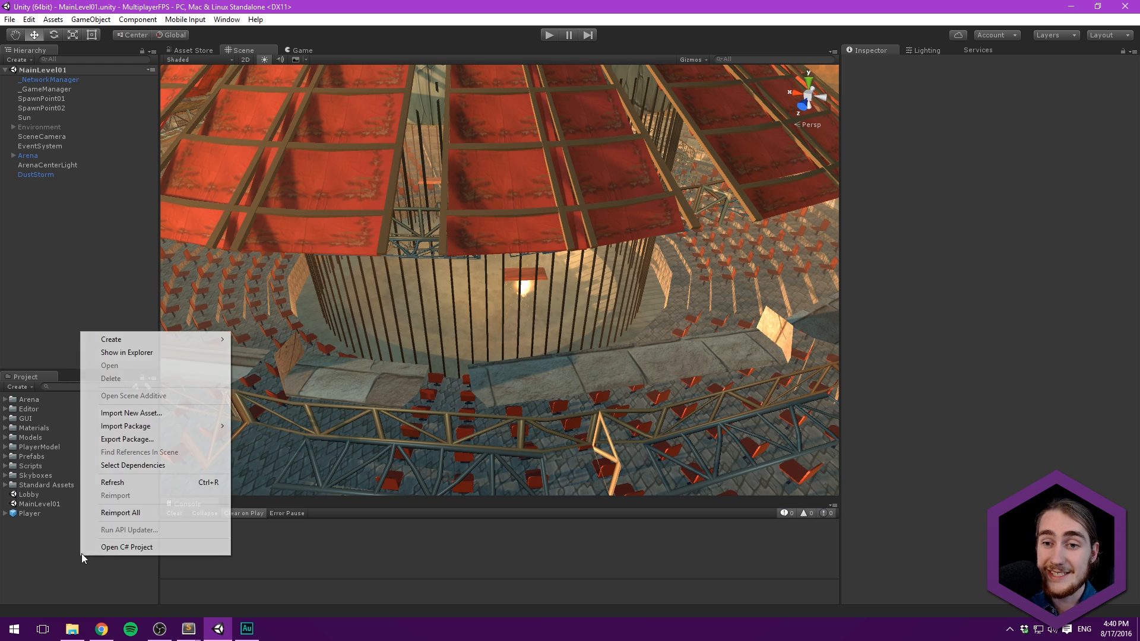
mouse_move(154, 430)
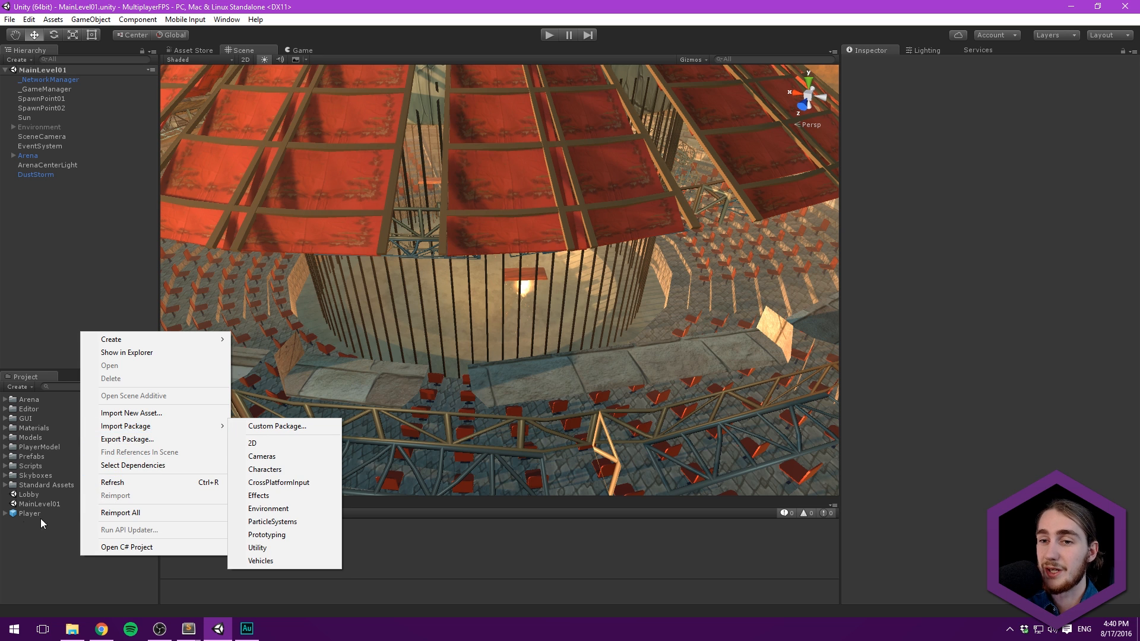
click(300, 496)
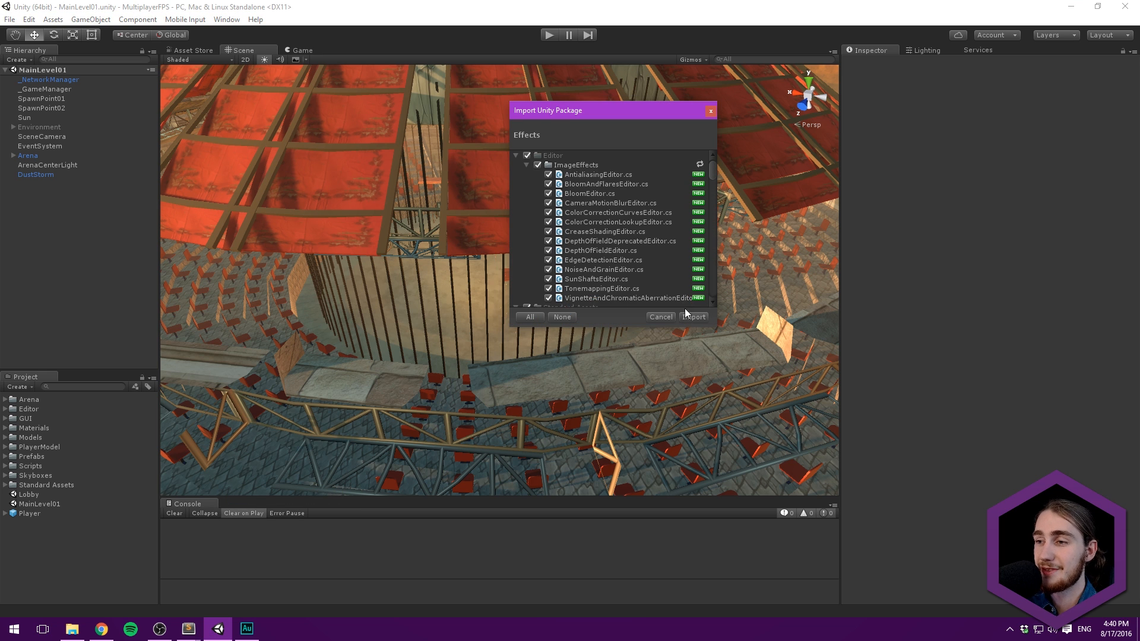
click(693, 317)
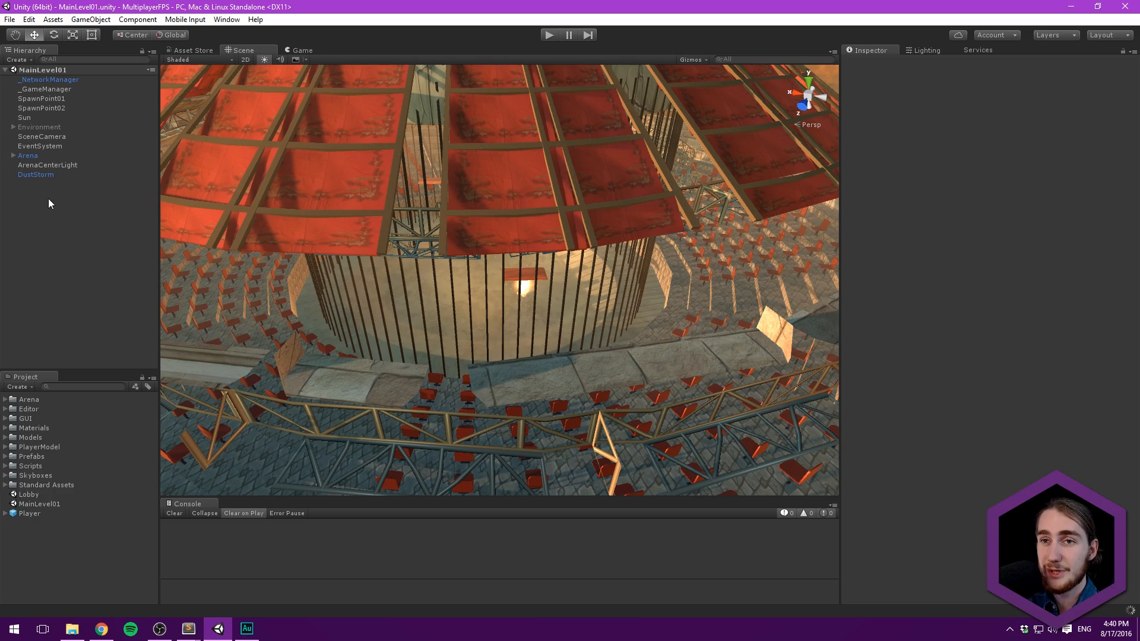
Step: Add the Screen Space Ambient Occlusion effect to SceneCamera, with the game view showing the arena
click(34, 135)
right_drag(366, 194, 412, 213)
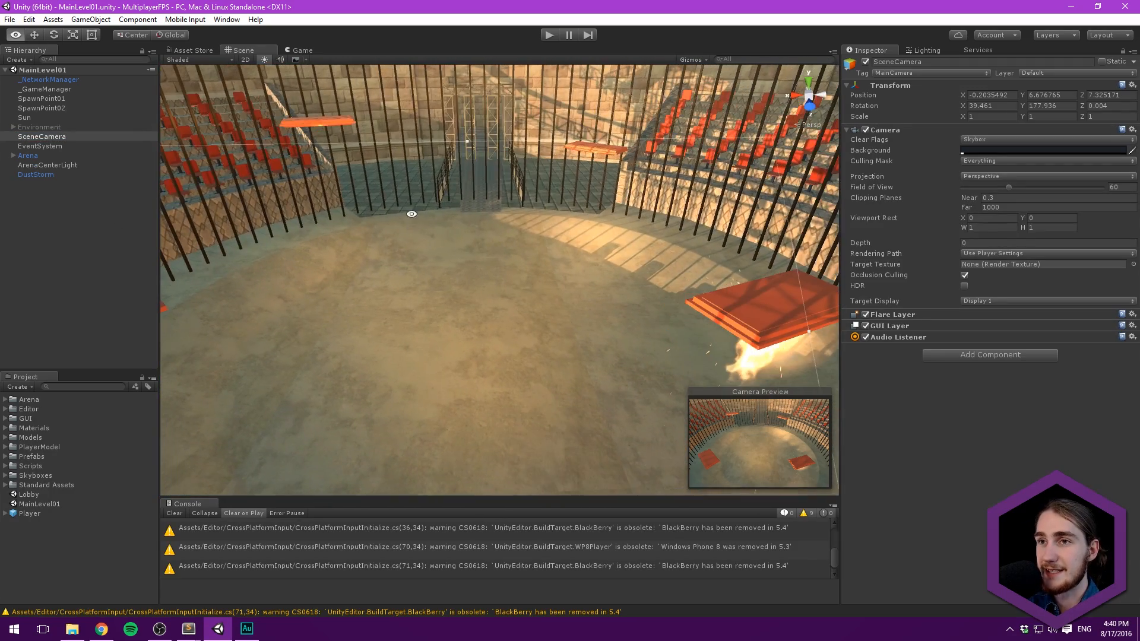
click(299, 50)
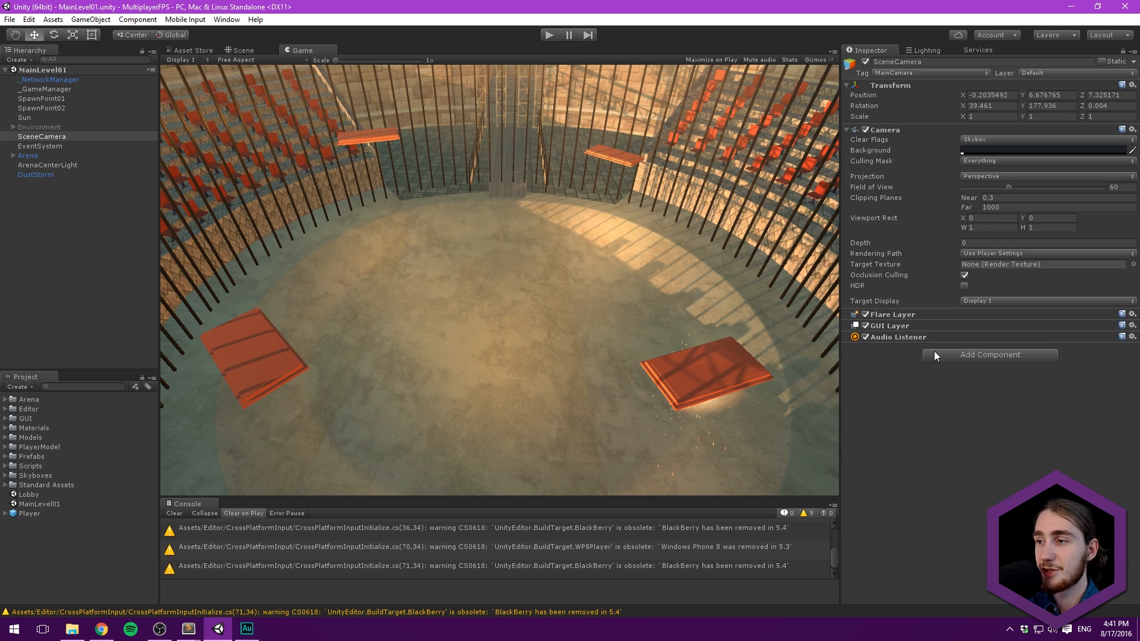
click(971, 356)
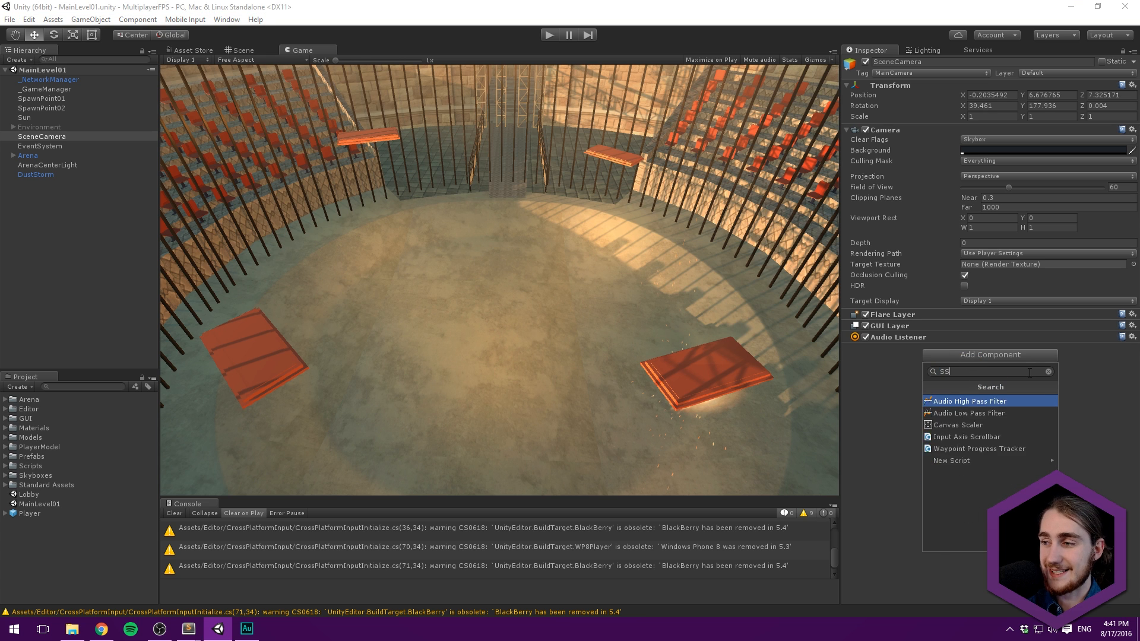
key(BackSpace)
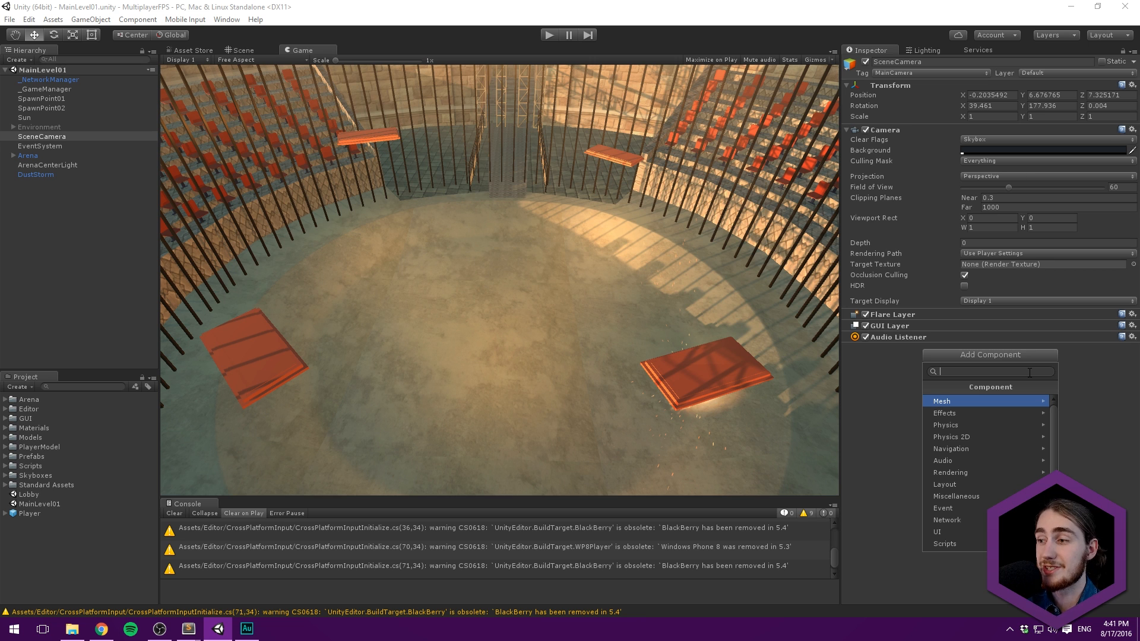
text(ss)
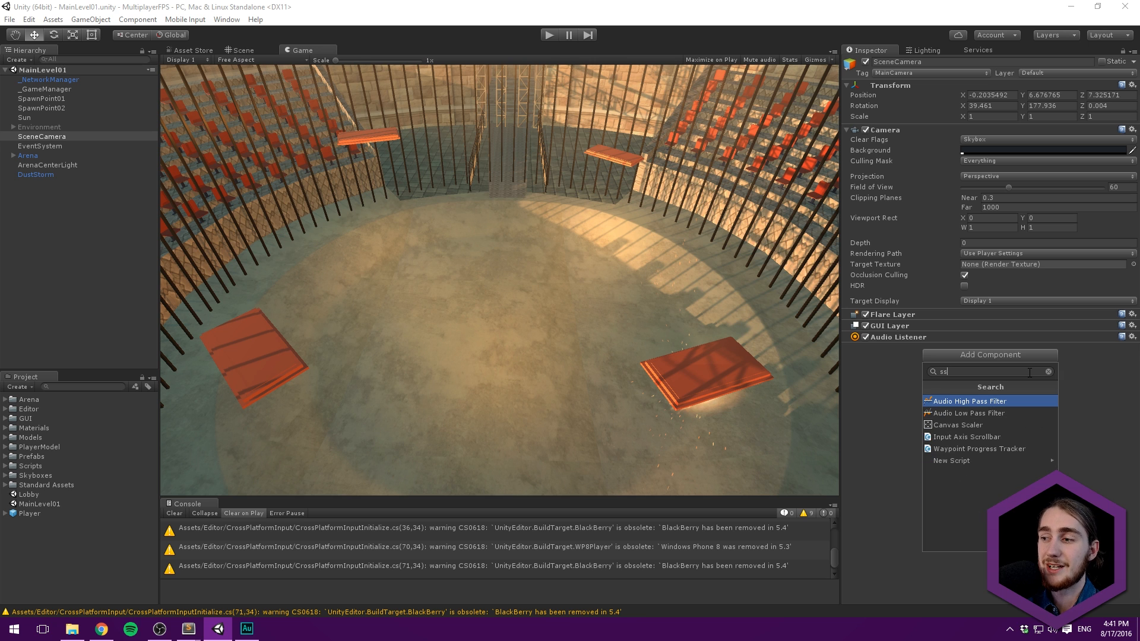
key(BackSpace)
key(BackSpace)
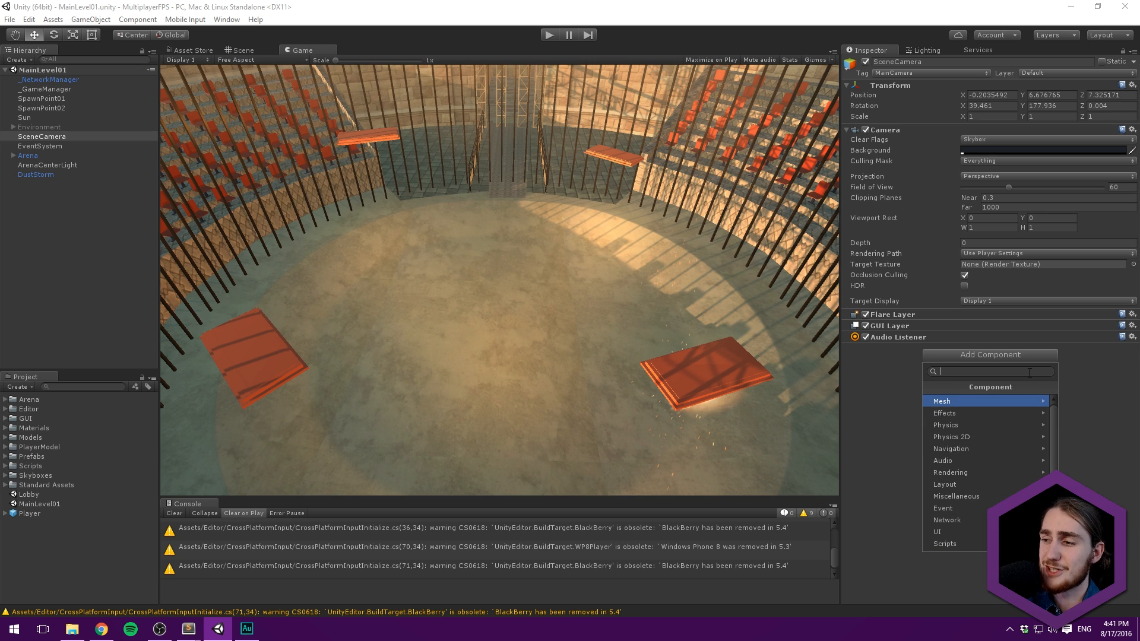
scroll(981, 483, down, 2)
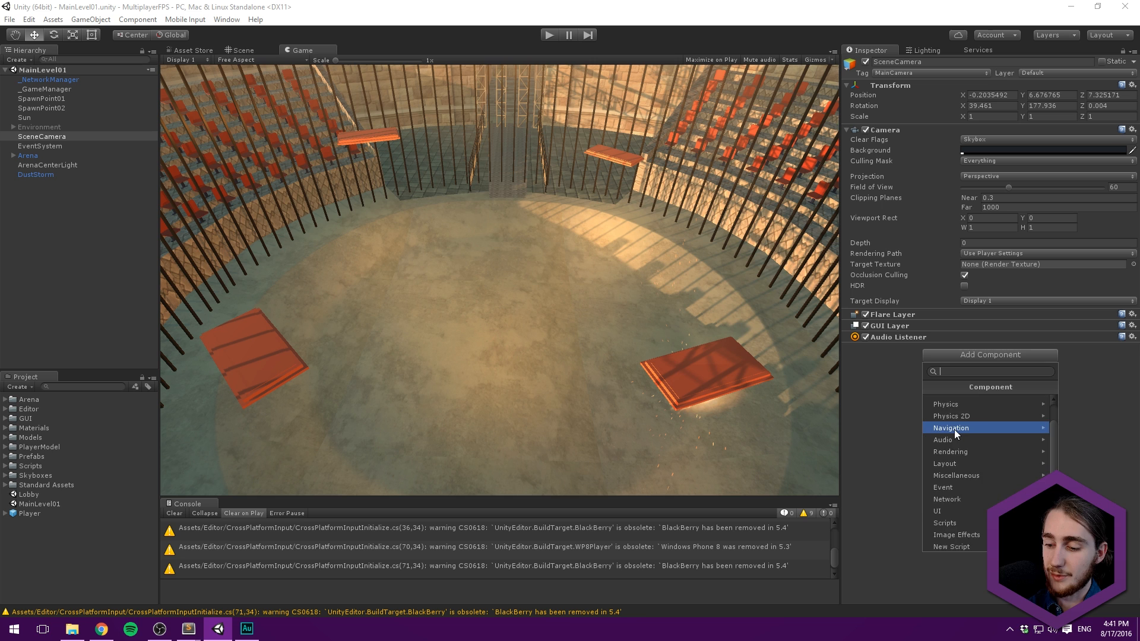
text(screen)
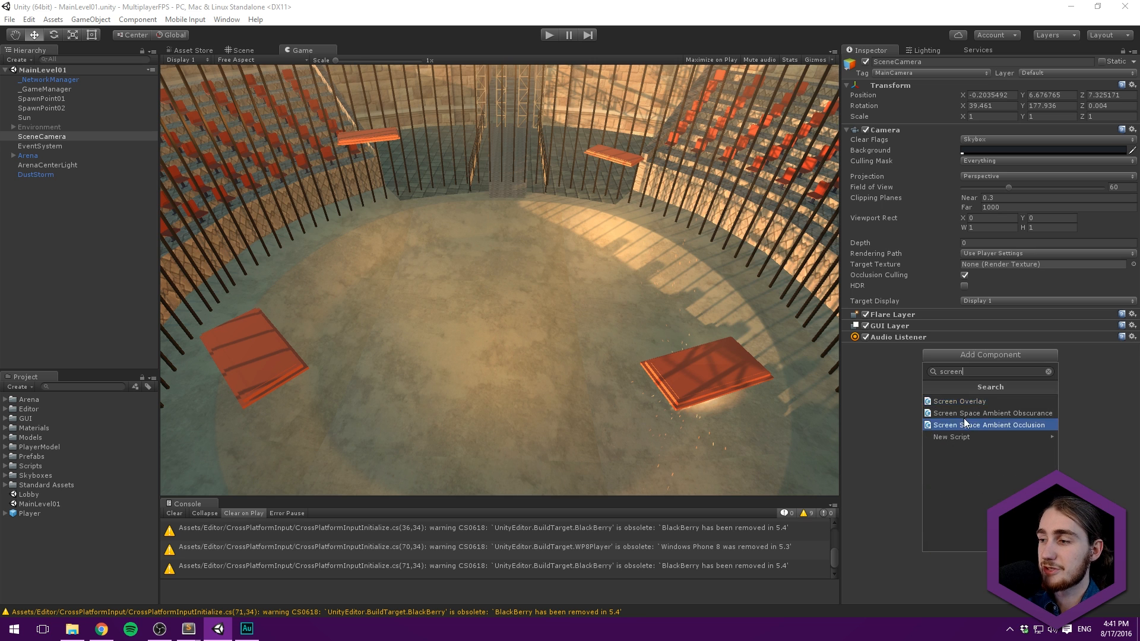
click(1034, 426)
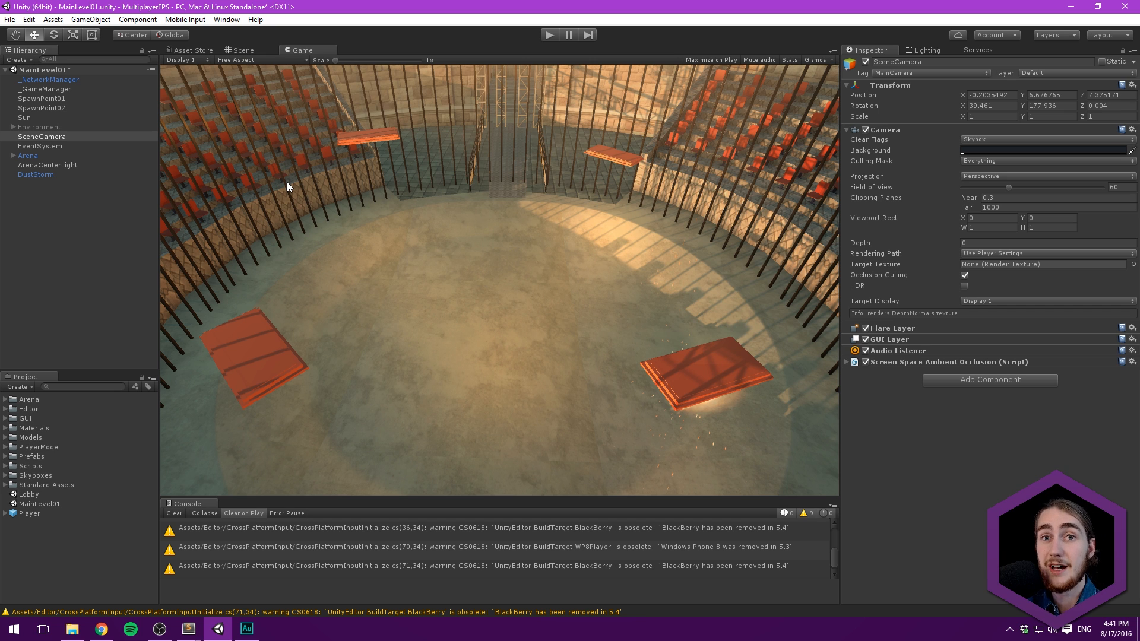
Step: Reduce SceneCamera's ambient occlusion Radius to 0.167 and check the arena in the scene and game views
click(898, 362)
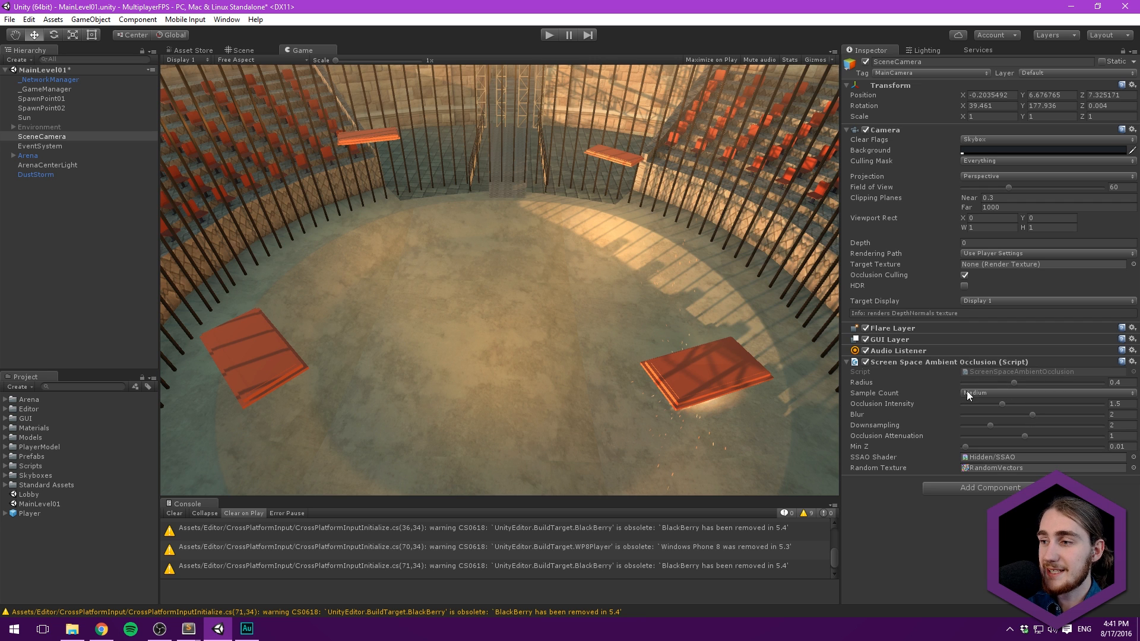
drag(1014, 382, 987, 386)
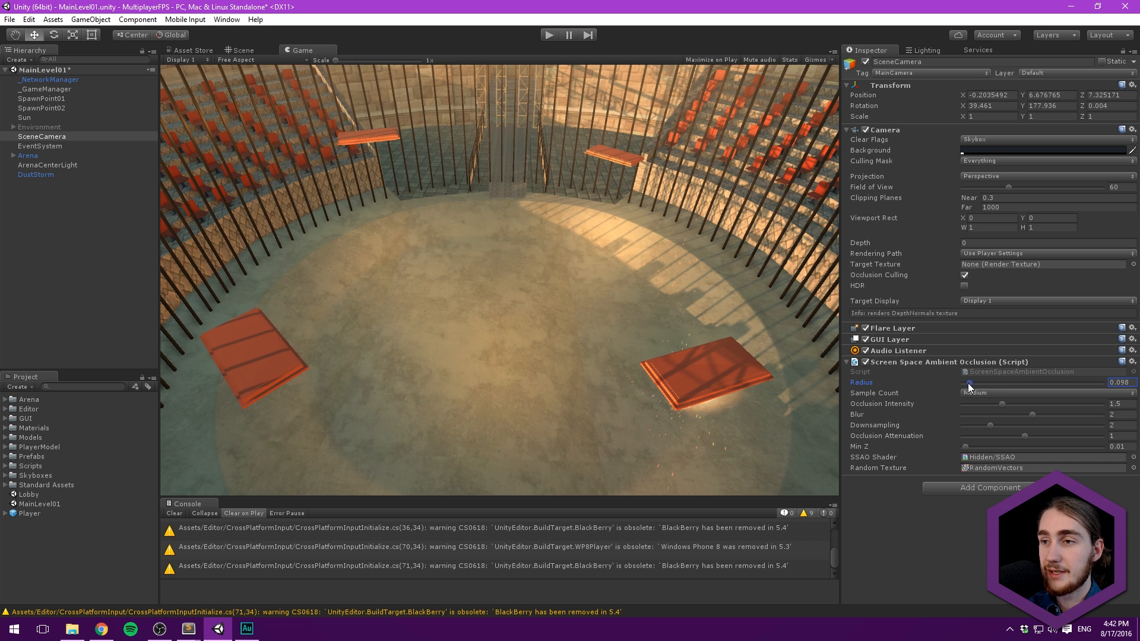
mouse_move(971, 384)
mouse_down()
mouse_move(1008, 385)
mouse_move(982, 388)
mouse_up()
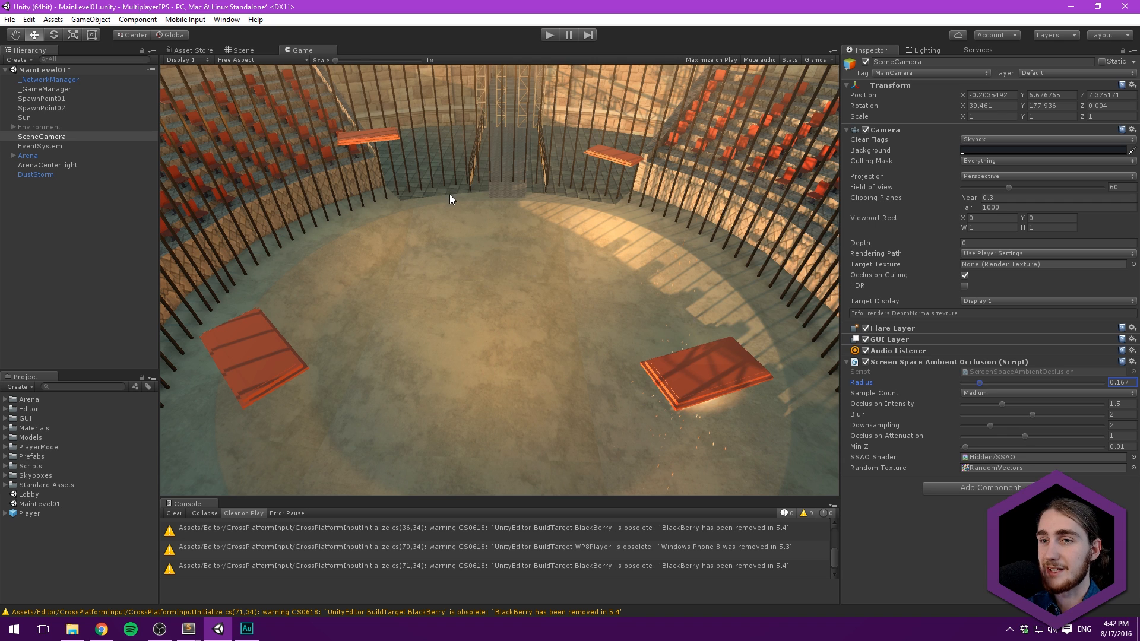
click(241, 50)
middle_drag(351, 116, 420, 173)
click(300, 50)
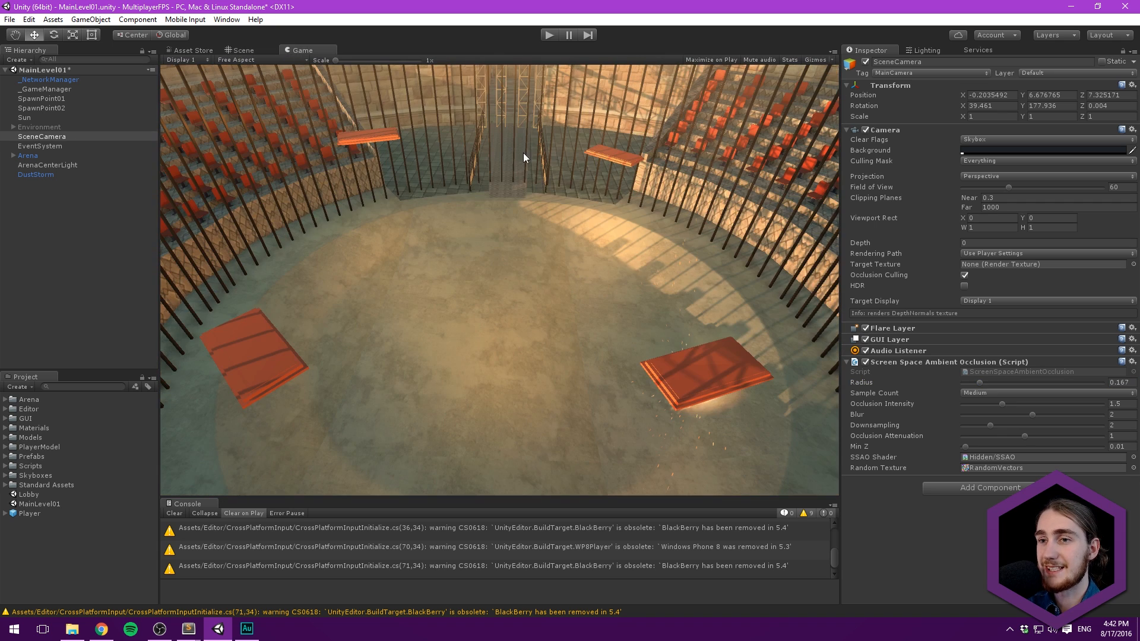
Step: Copy SceneCamera's Screen Space Ambient Occlusion component and paste it as new onto the Player prefab's Camera
right_click(919, 366)
click(948, 455)
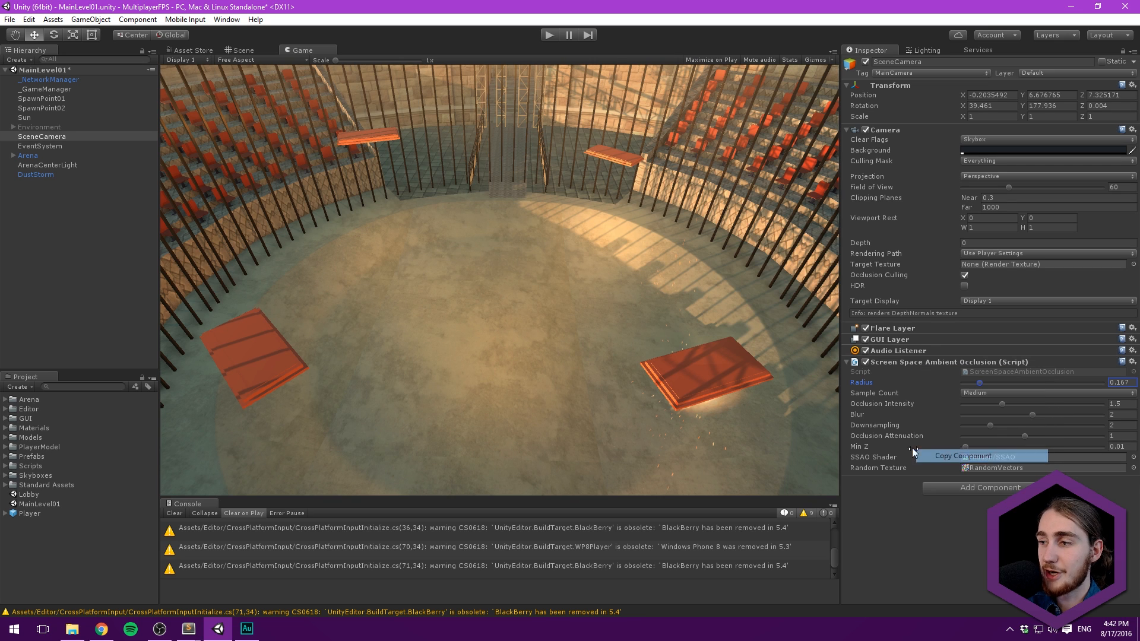
click(6, 514)
click(40, 523)
click(1132, 337)
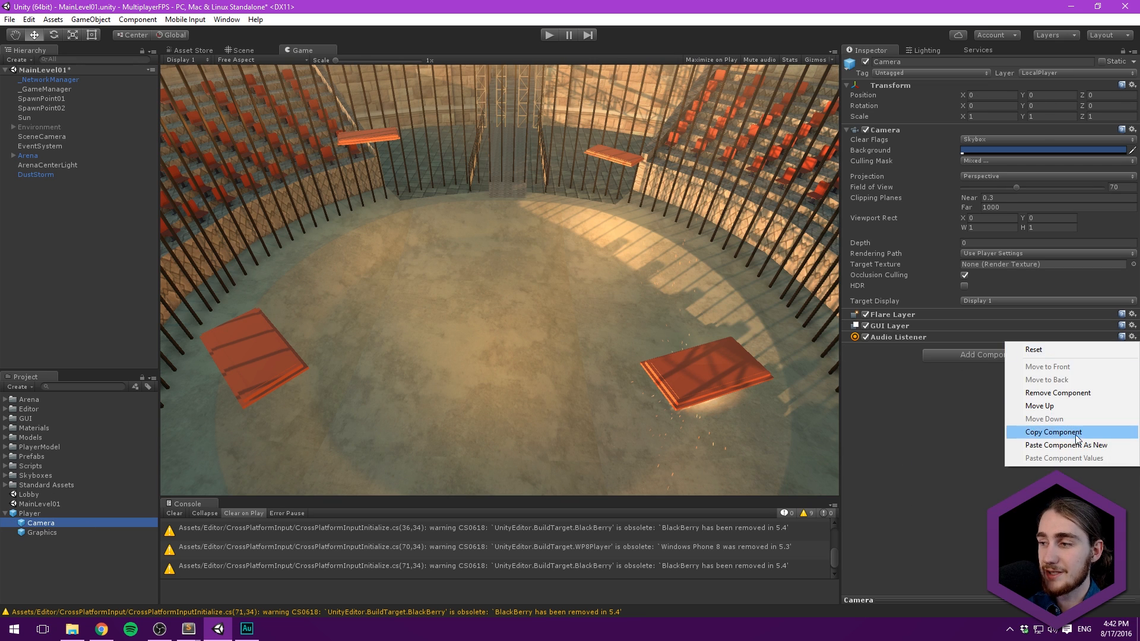
click(1045, 446)
click(925, 349)
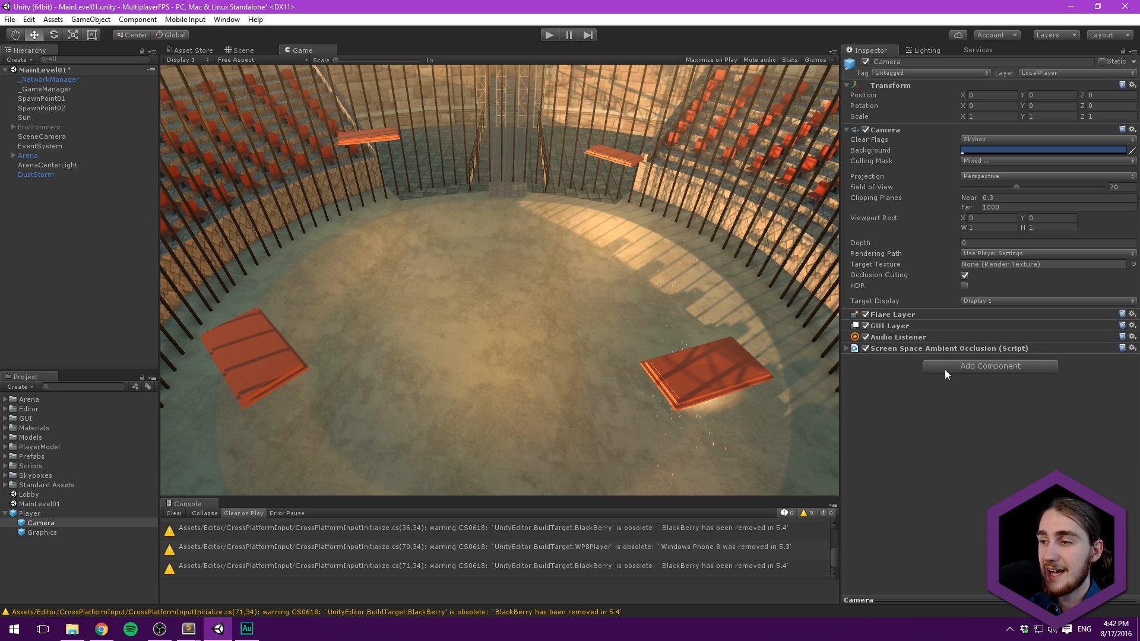
Step: Add the Camera Motion Blur effect to the Player prefab's Camera and review its default settings
click(975, 366)
key(BackSpace)
text(motio)
key(Down)
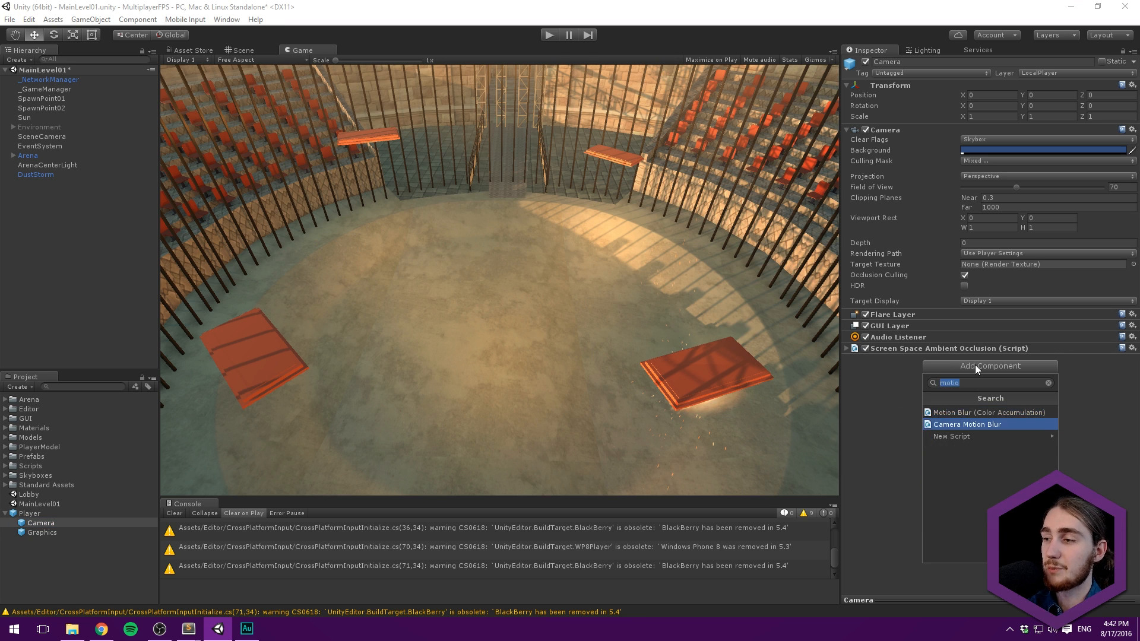
key(Return)
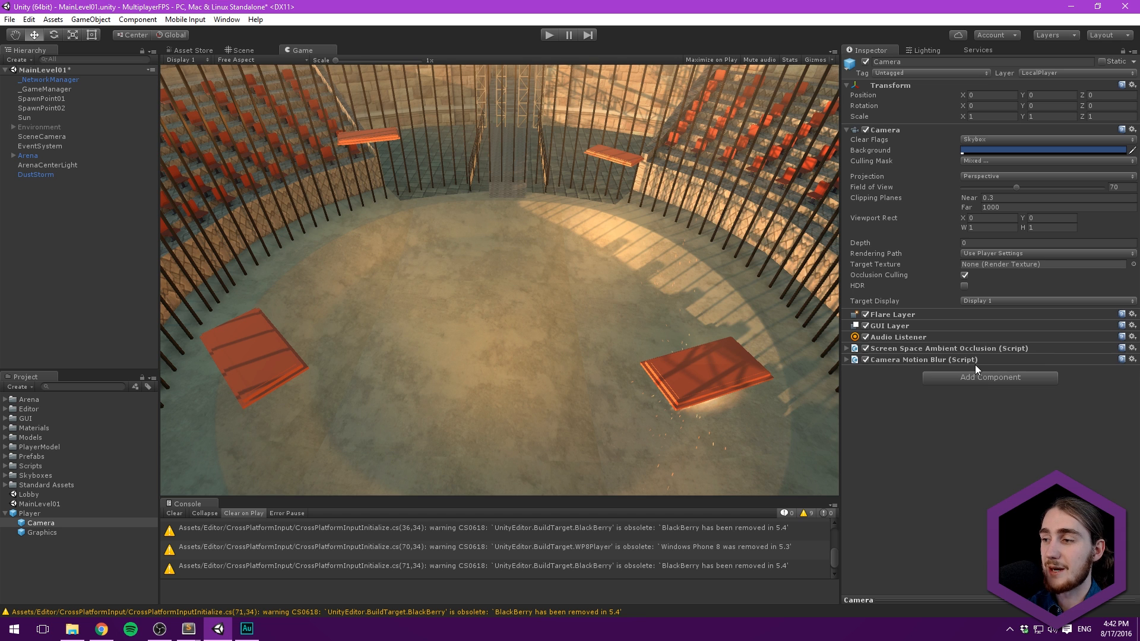
click(950, 361)
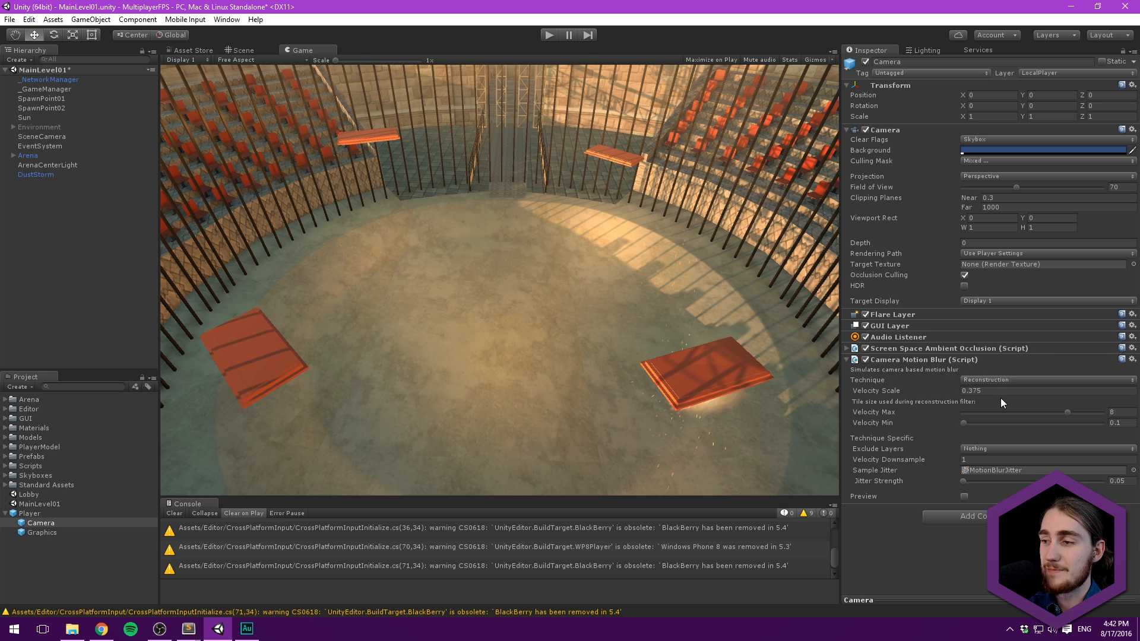
click(916, 358)
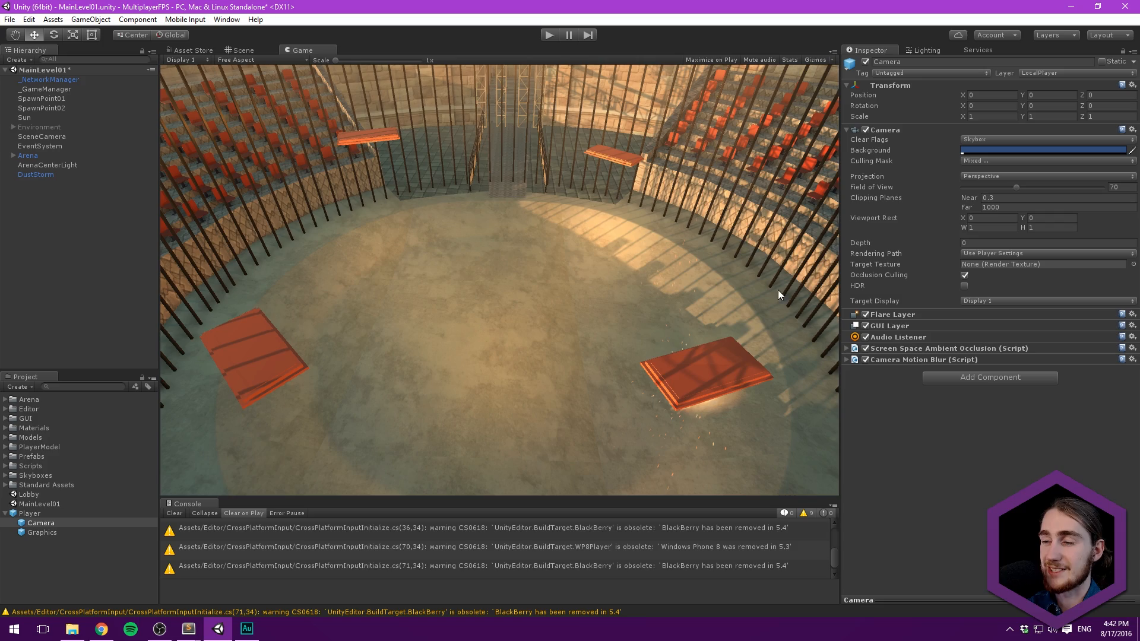
Step: Run the game as a network host and move around the arena floor to examine the new image effects
click(551, 35)
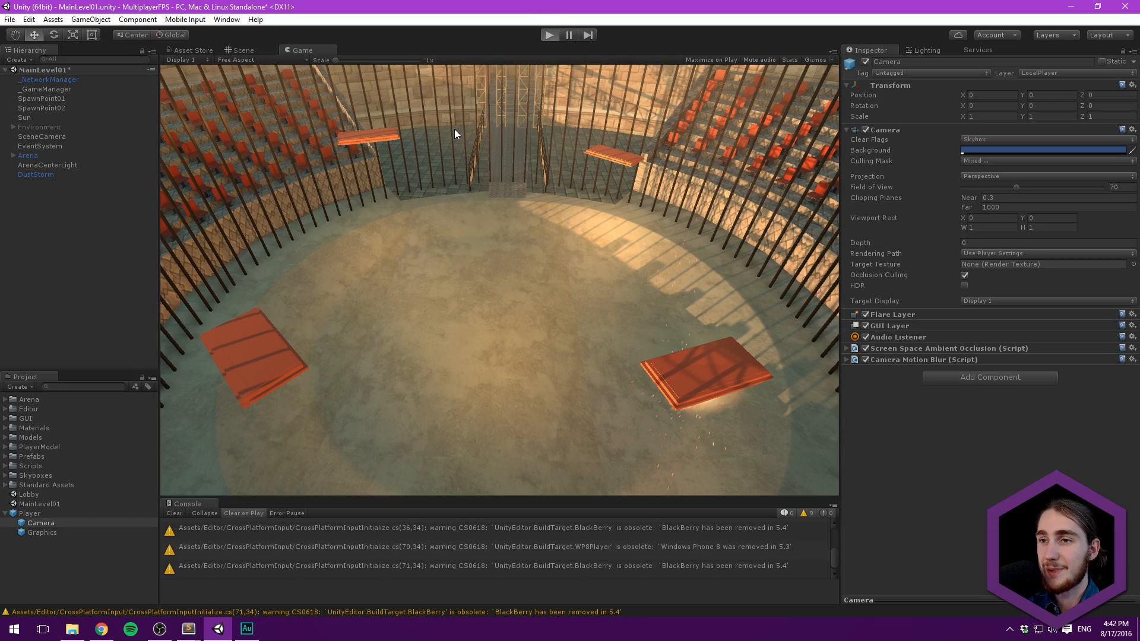
click(234, 98)
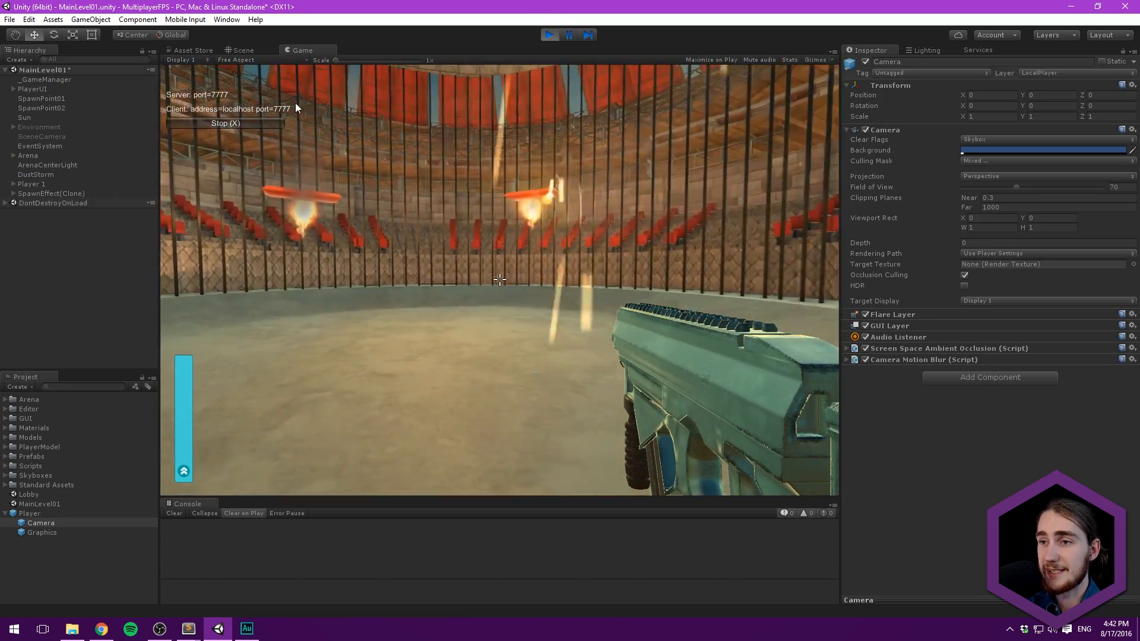
key(w)
key(space)
key(w)
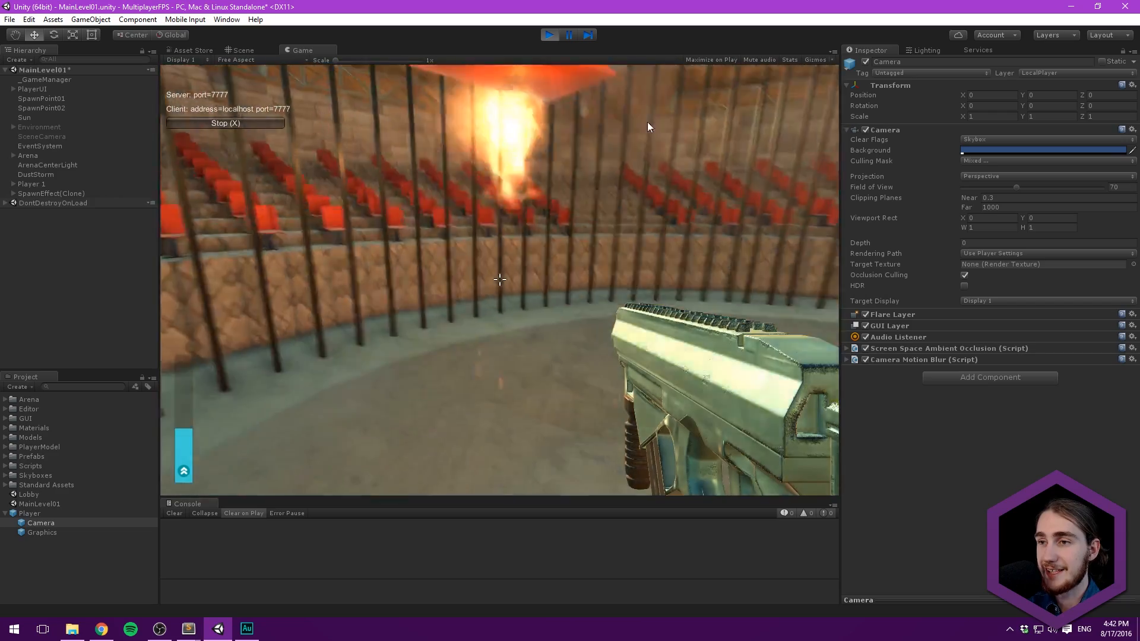
key(w)
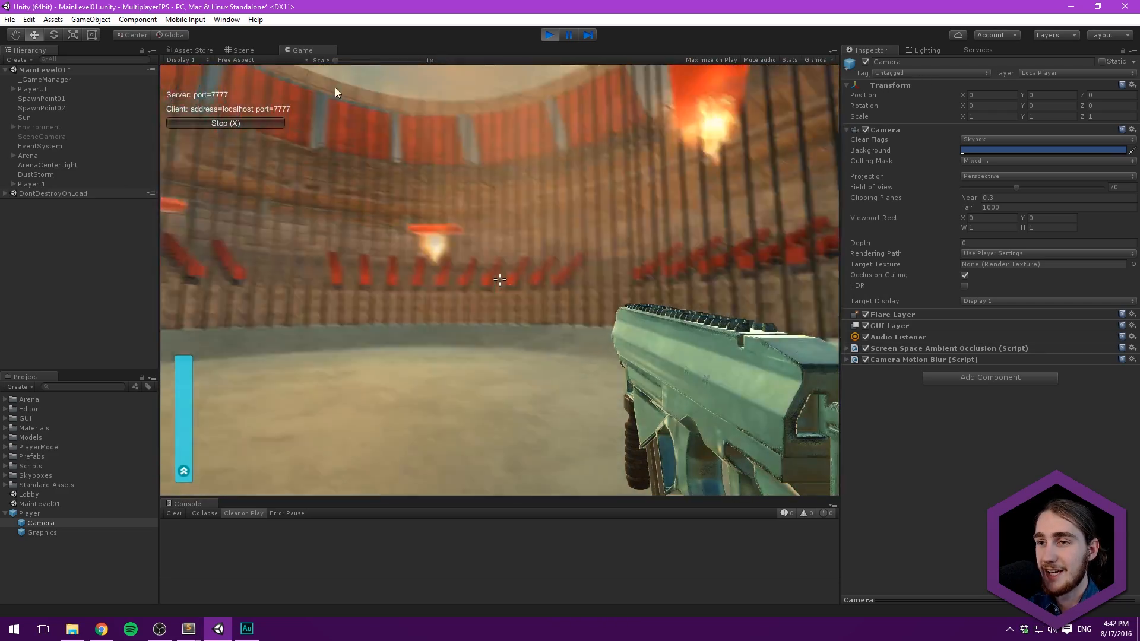
key(w)
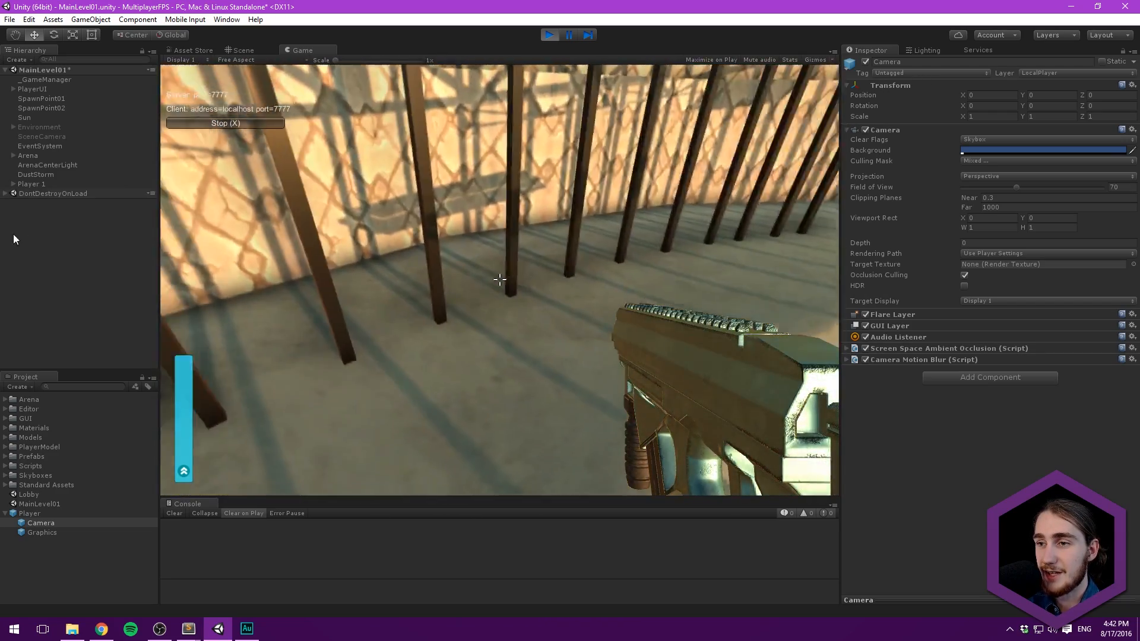
key(w)
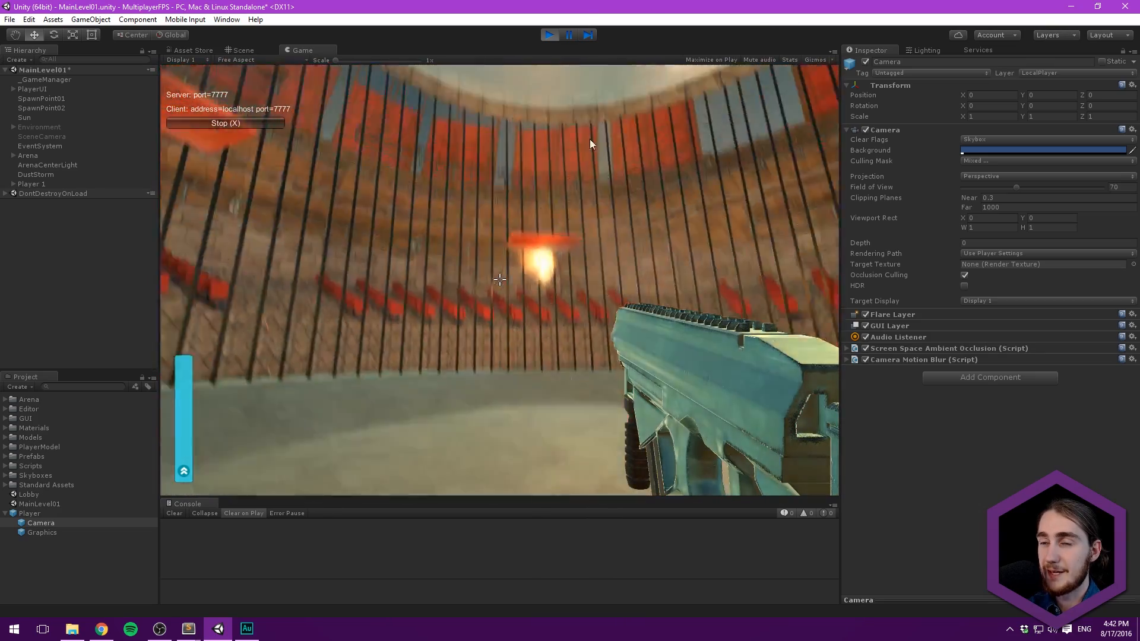
Step: Shoot and fly up around the flying platforms in the running game to examine motion blur and ambient occlusion
mouse_move(590, 139)
mouse_down()
mouse_move(716, 229)
mouse_move(802, 226)
mouse_move(771, 197)
mouse_move(789, 230)
mouse_move(626, 309)
mouse_move(675, 218)
mouse_up()
key(space)
key(w)
key(space)
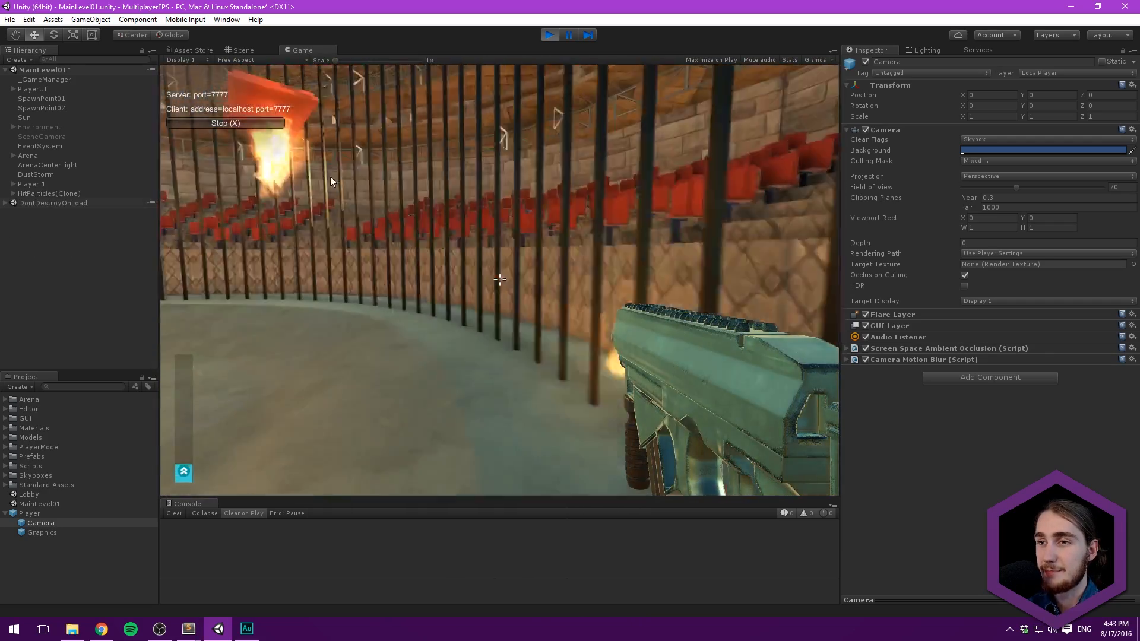
drag(331, 176, 166, 160)
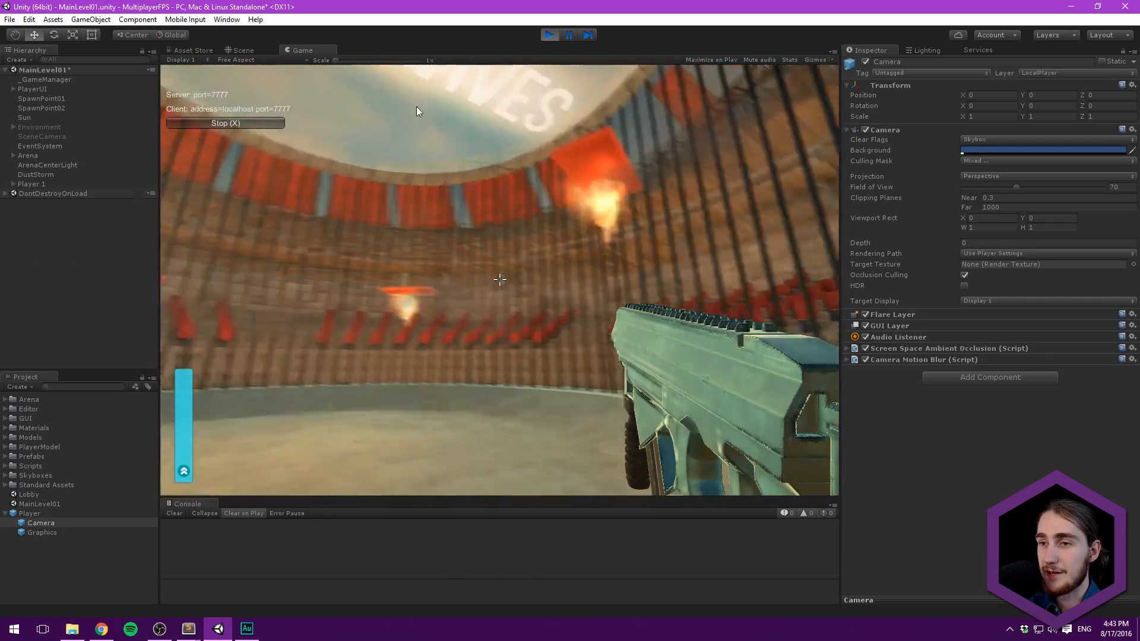
key(w)
key(space)
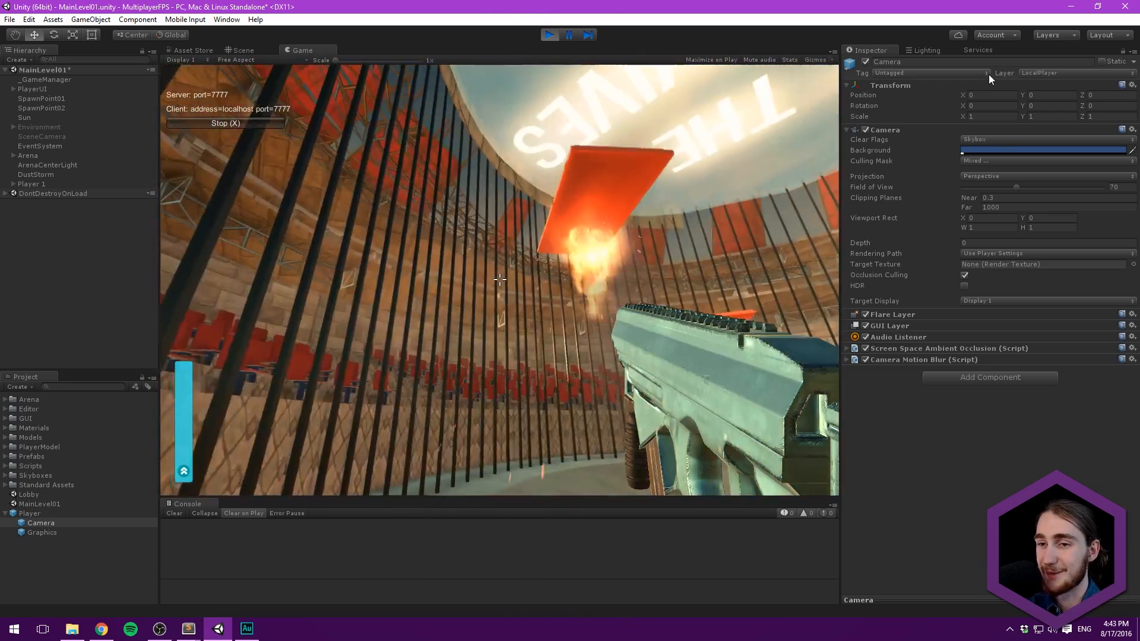
key(w)
key(space)
key(space)
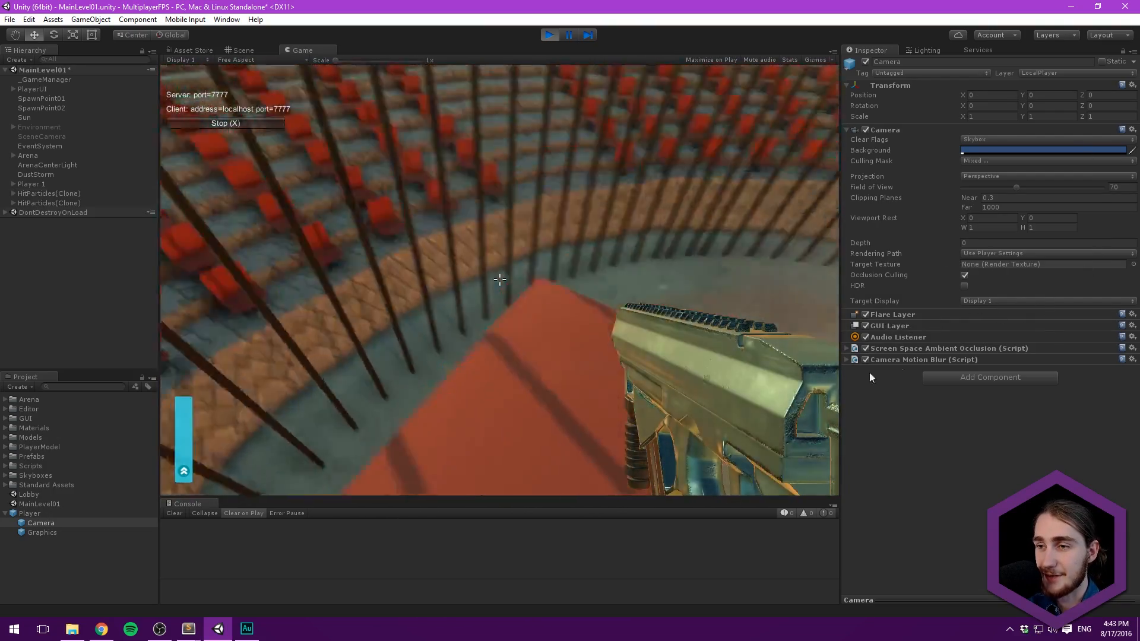
Step: Shoot and fly up inside the cage once more to check the motion blur, and stop the running game
click(500, 280)
key(space)
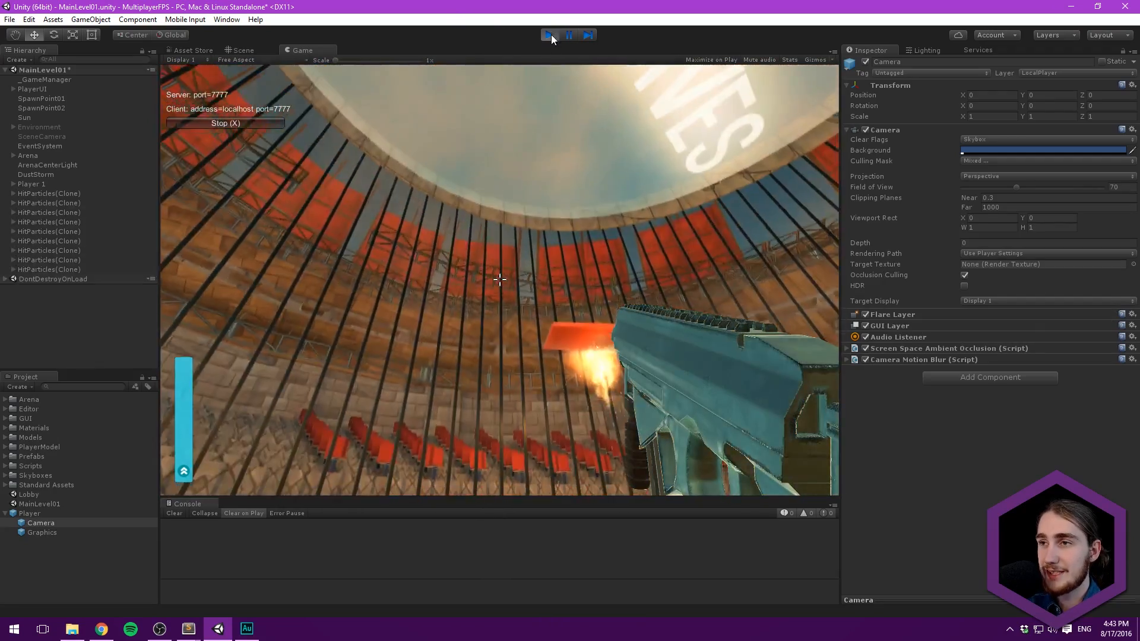
click(550, 34)
click(47, 221)
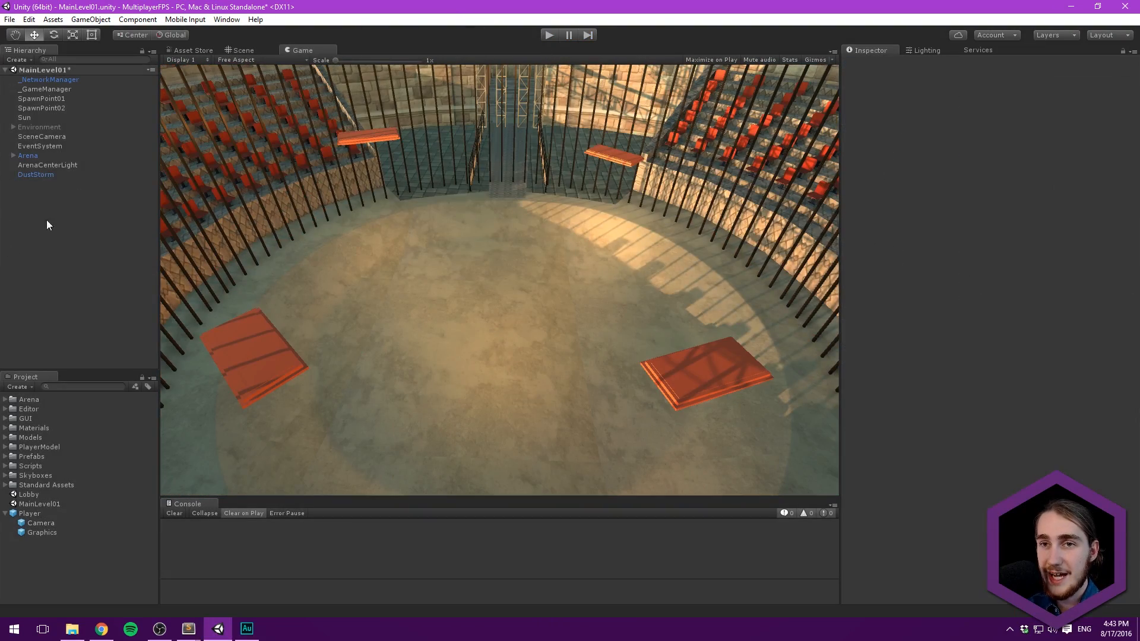
Step: Set the DustStorm particle system's emission rate to 30
click(46, 174)
click(975, 350)
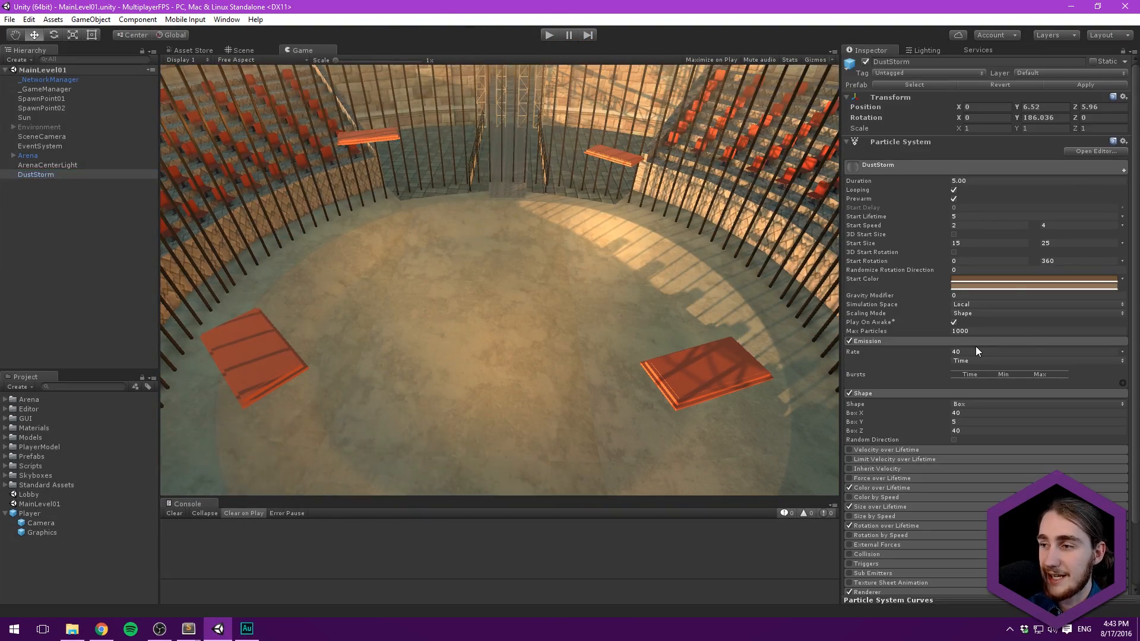
text(30)
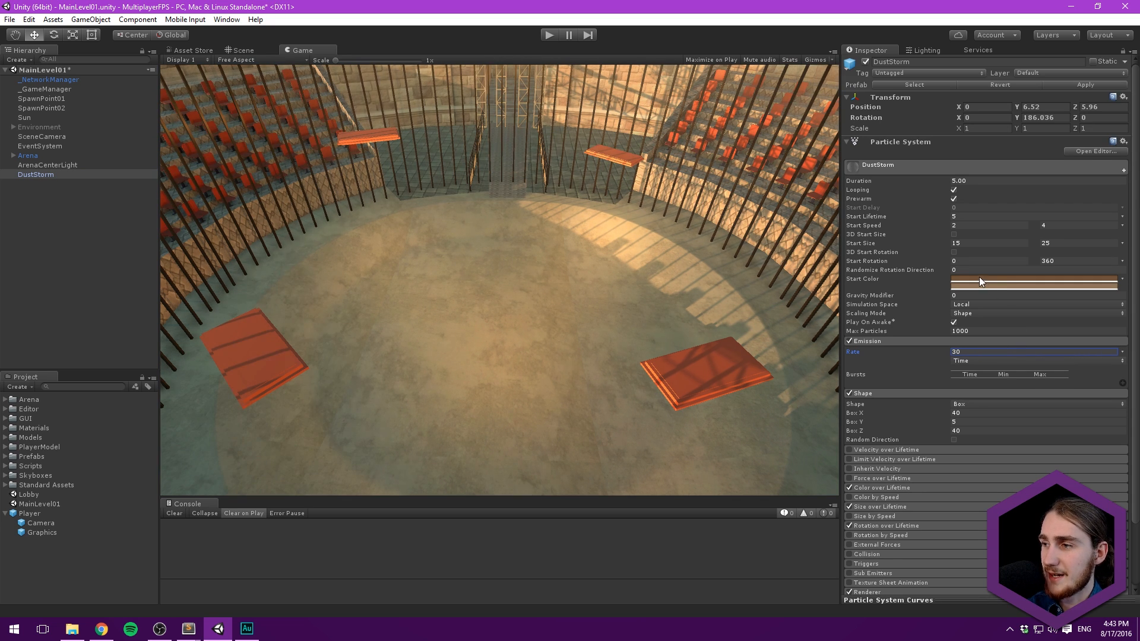
Step: Lower the opacity of both DustStorm start colors to about 70 percent and clear the selection
click(1003, 282)
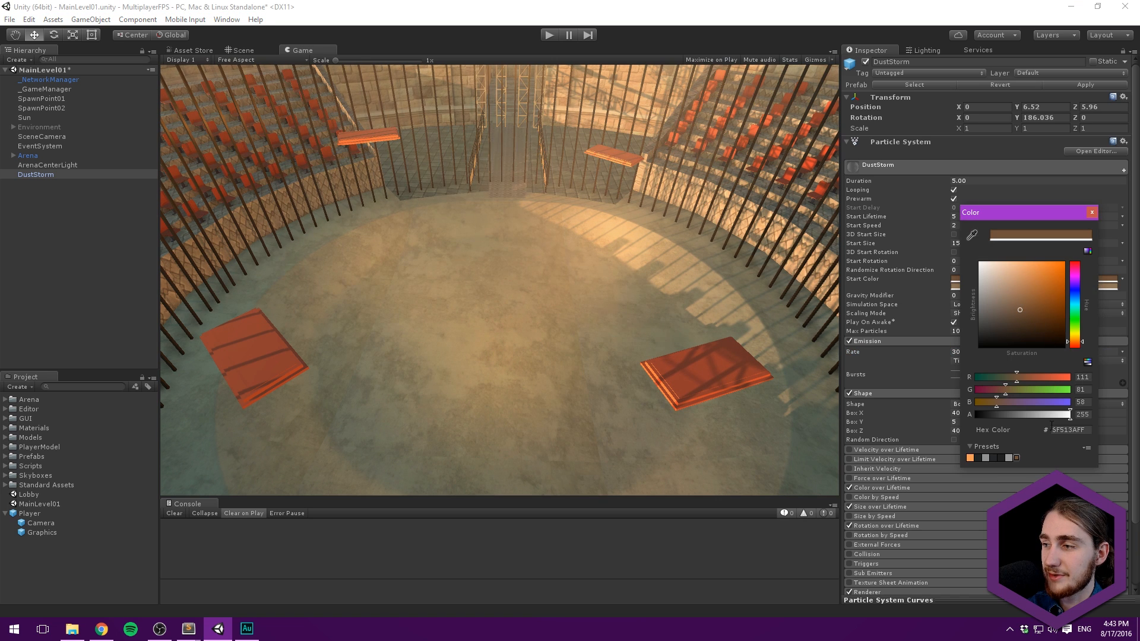
click(1091, 212)
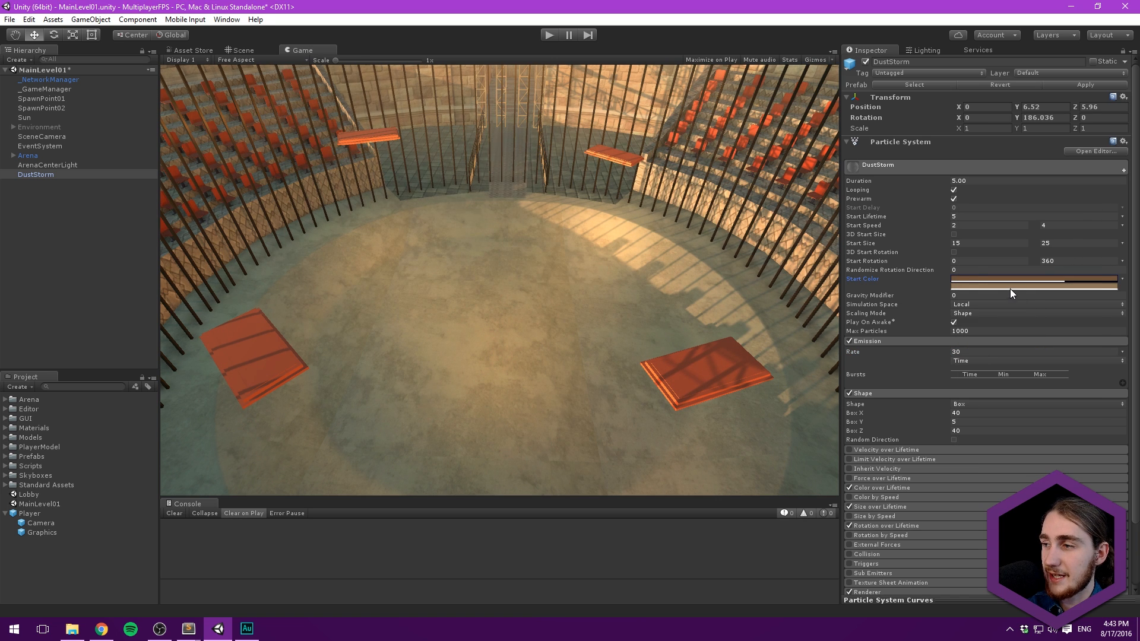
click(1010, 286)
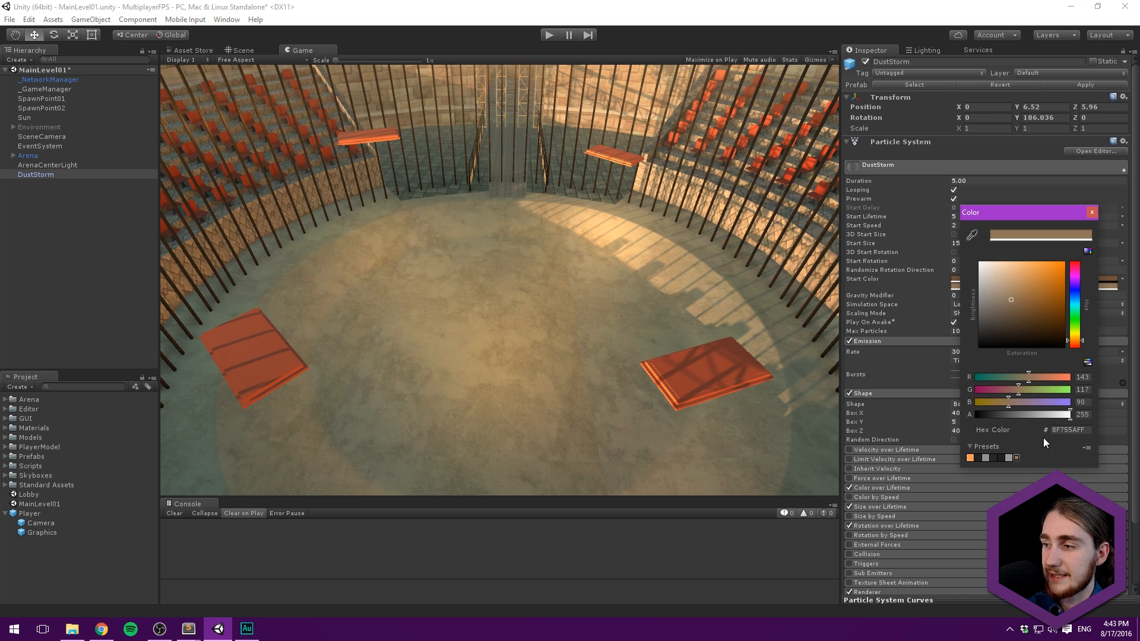
click(1092, 213)
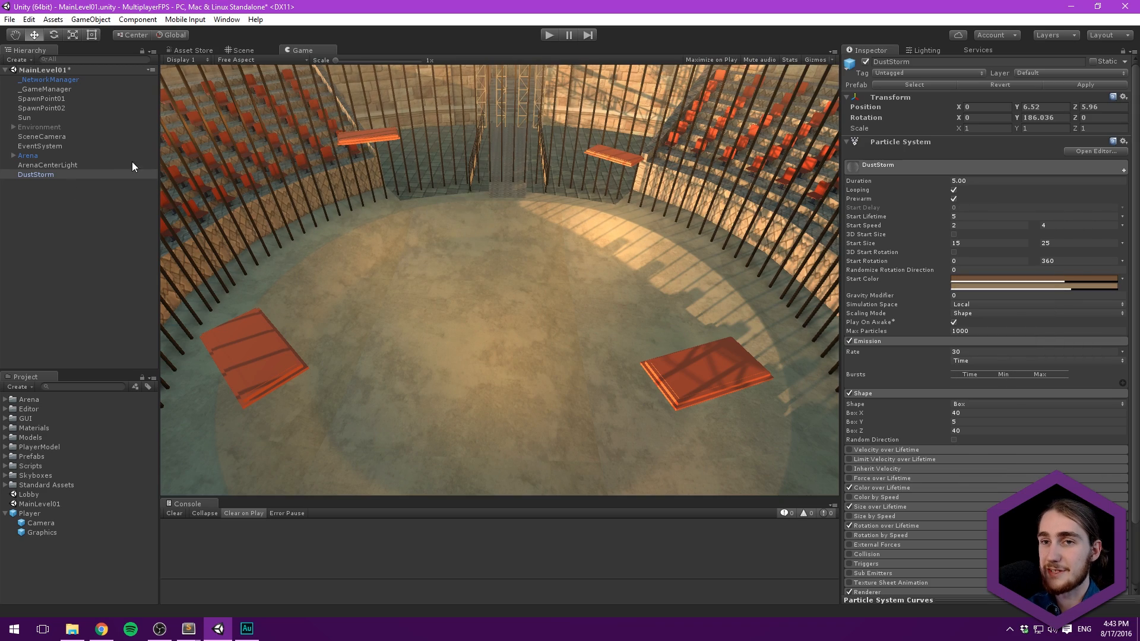
click(57, 205)
Step: Look over the arena around ArenaCenterLight in the scene view and save the level
click(242, 51)
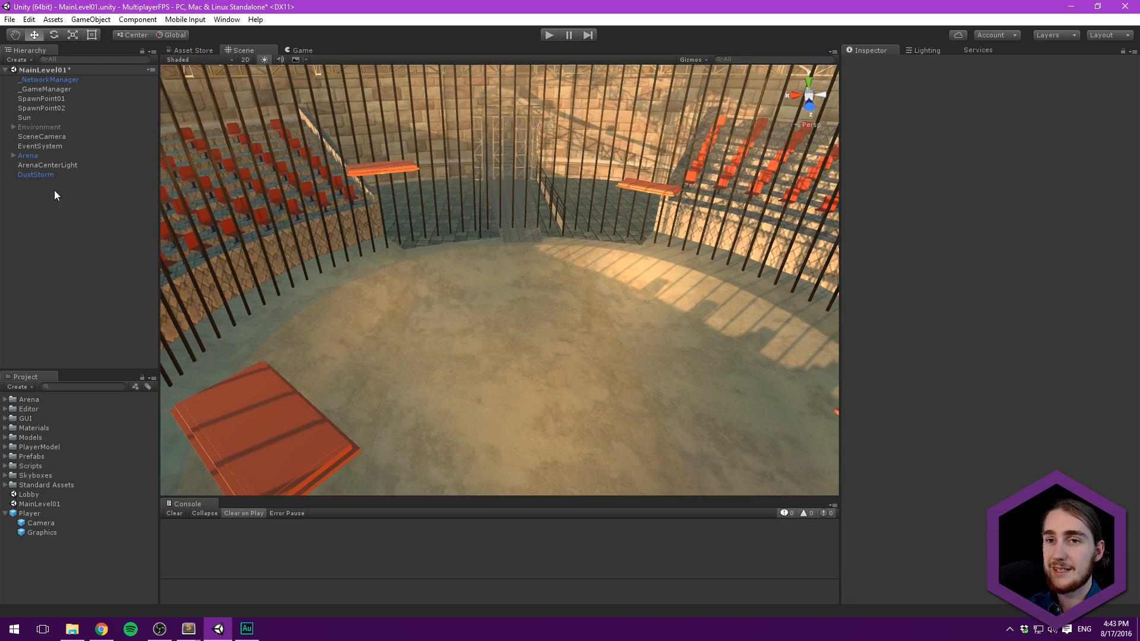
click(54, 166)
key(f)
alt+drag(422, 166, 559, 172)
scroll(422, 137, down, 5)
click(80, 176)
click(51, 280)
click(6, 514)
Step: Switch to the Import Arena notes in Sublime Text and highlight the "Set spawn points" line
click(188, 629)
key(Down)
key(Down)
key(Down)
key(Down)
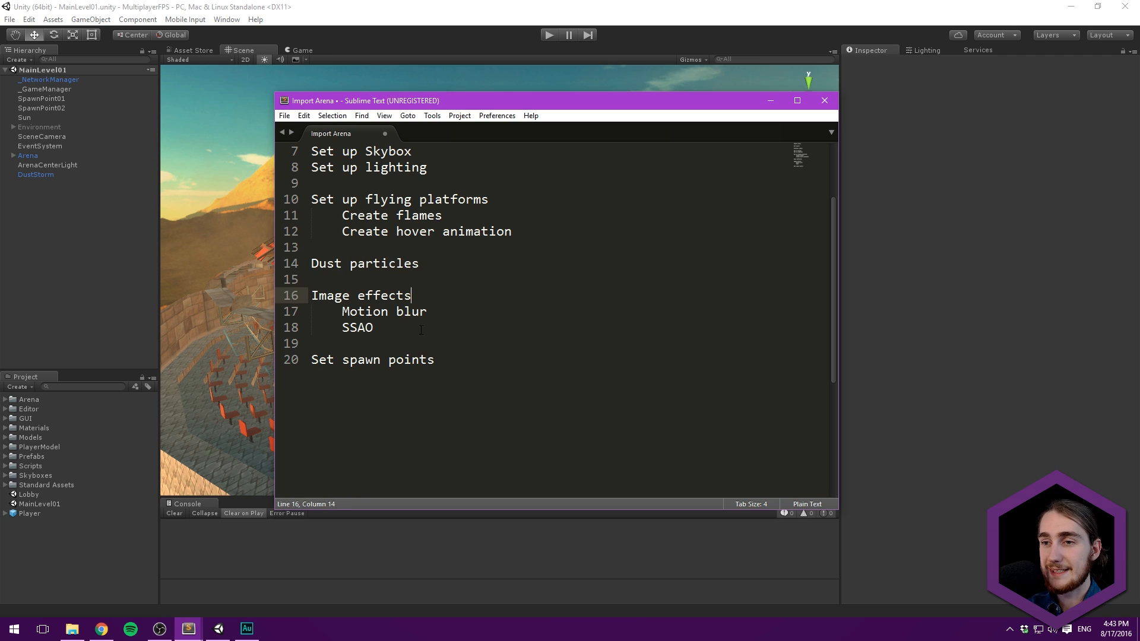
triple_click(408, 370)
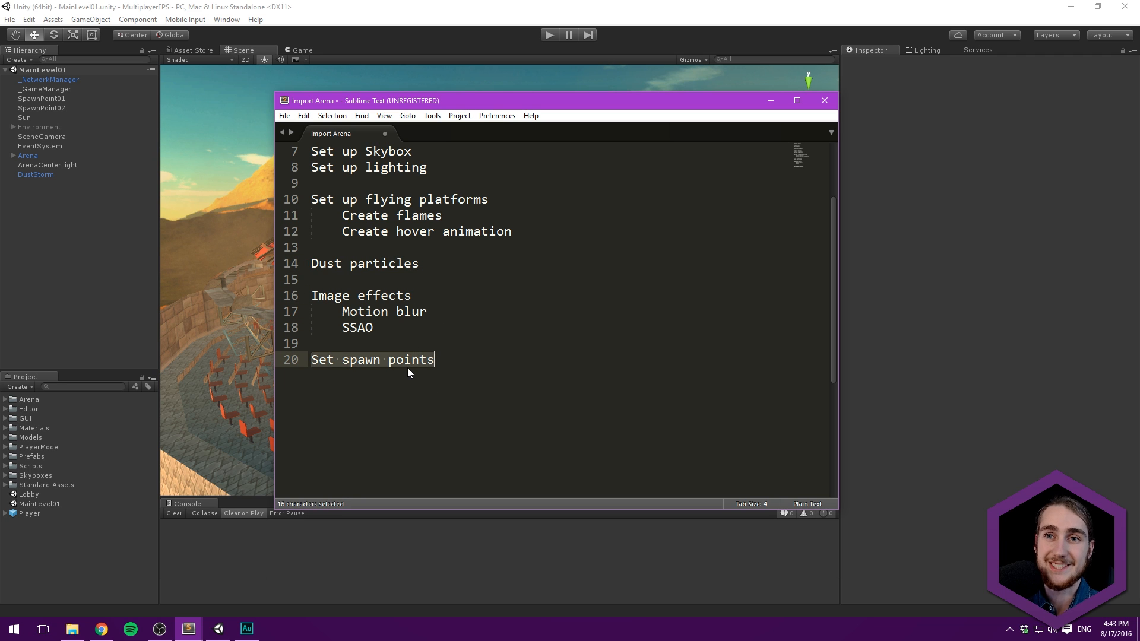
Step: Frame SpawnPoint01 in the arena, undo its trial lowering and set its X position to 0
double_click(73, 98)
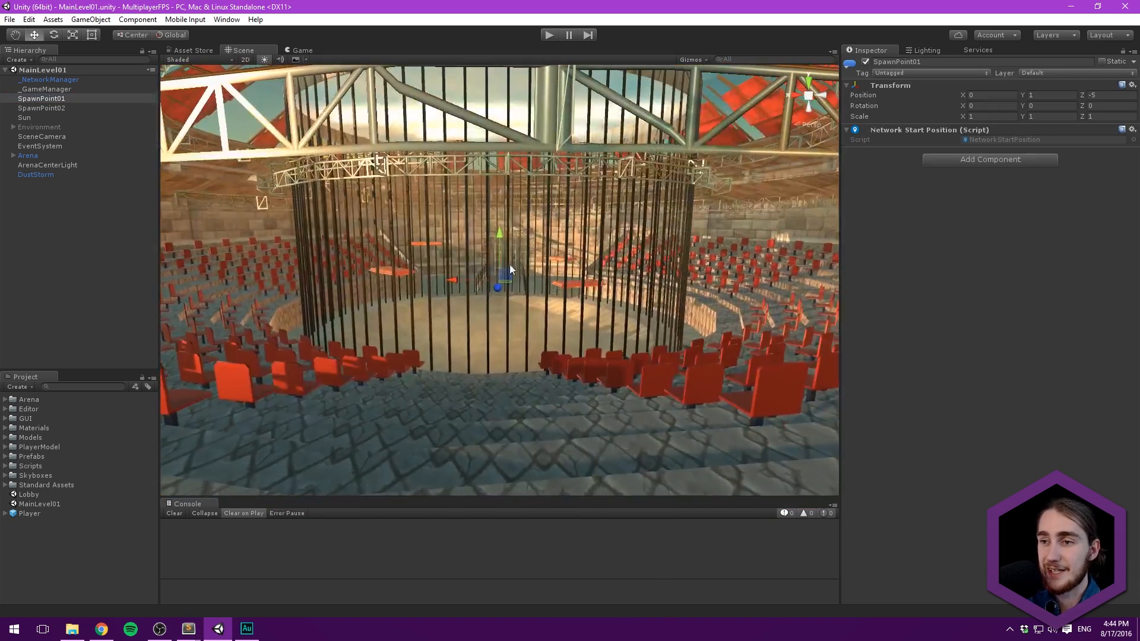
alt+drag(510, 269, 459, 274)
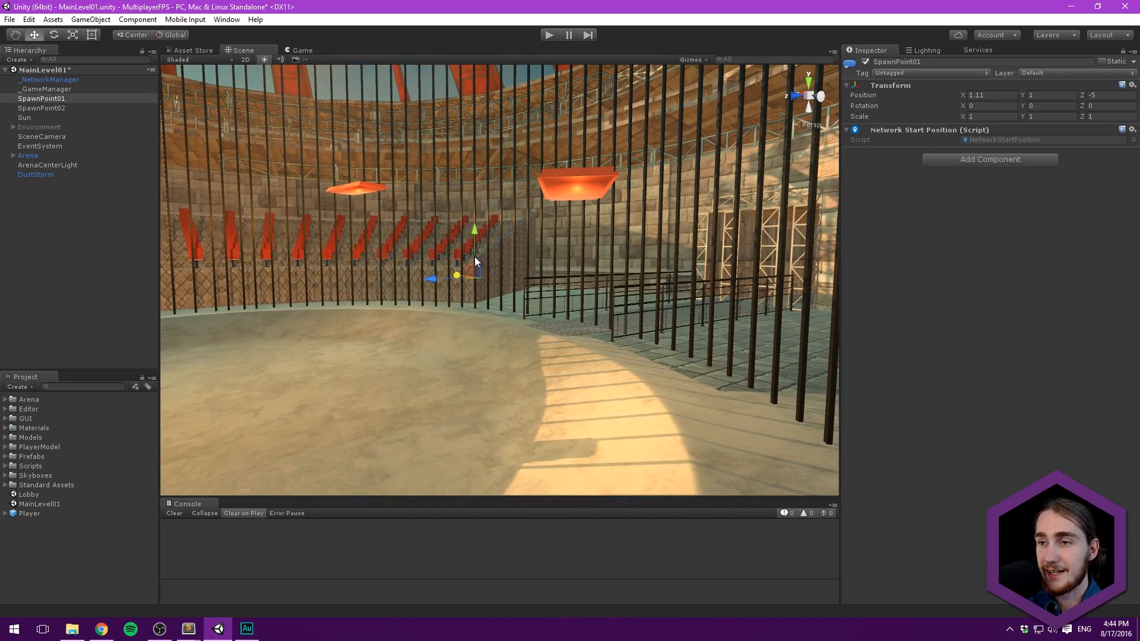
drag(475, 230, 477, 273)
alt+drag(585, 288, 552, 408)
key(ctrl+z)
click(1051, 95)
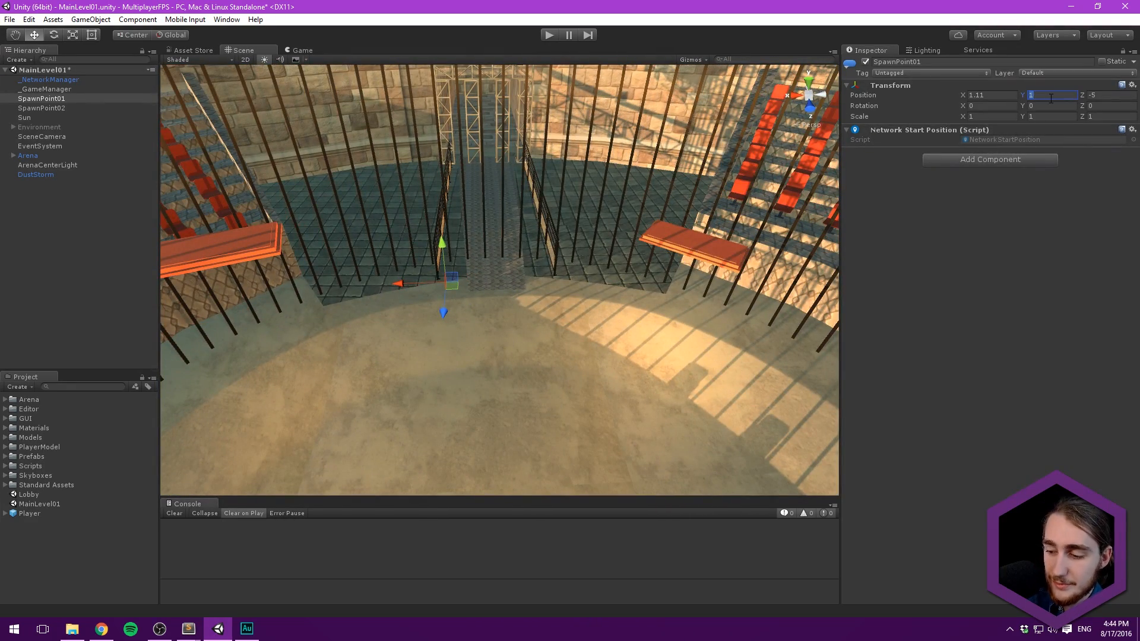
click(998, 93)
text(0)
key(Return)
Step: Nudge SpawnPoint01 to about 0.94 in Y and -4.92 in Z, just above the arena floor
alt+drag(594, 237, 639, 208)
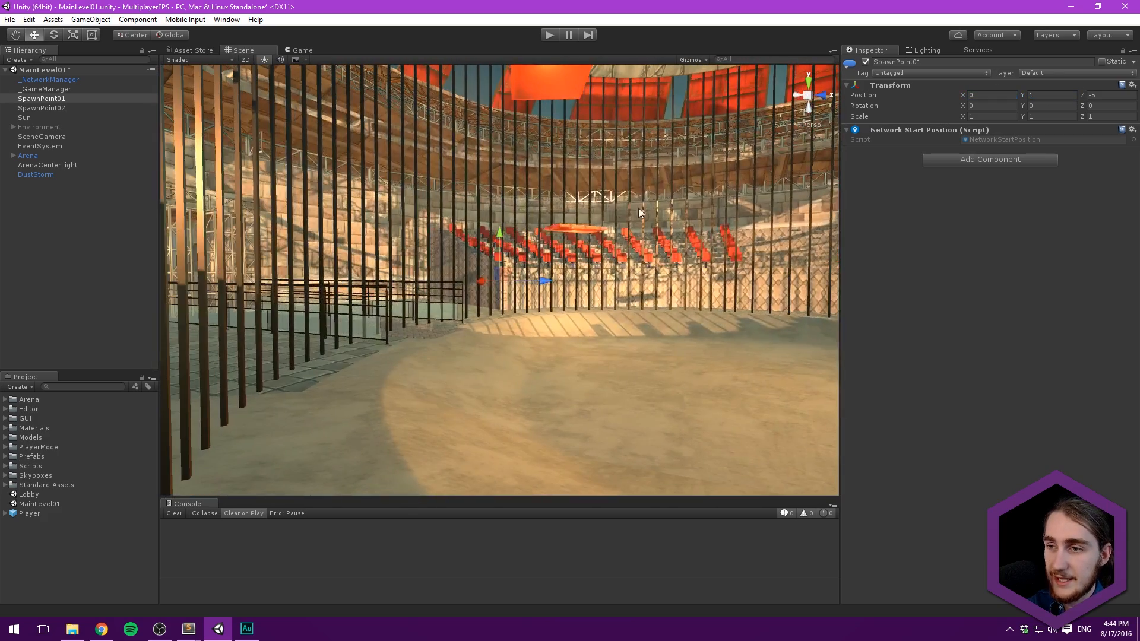
drag(501, 236, 501, 241)
drag(542, 285, 548, 285)
middle_drag(654, 231, 579, 256)
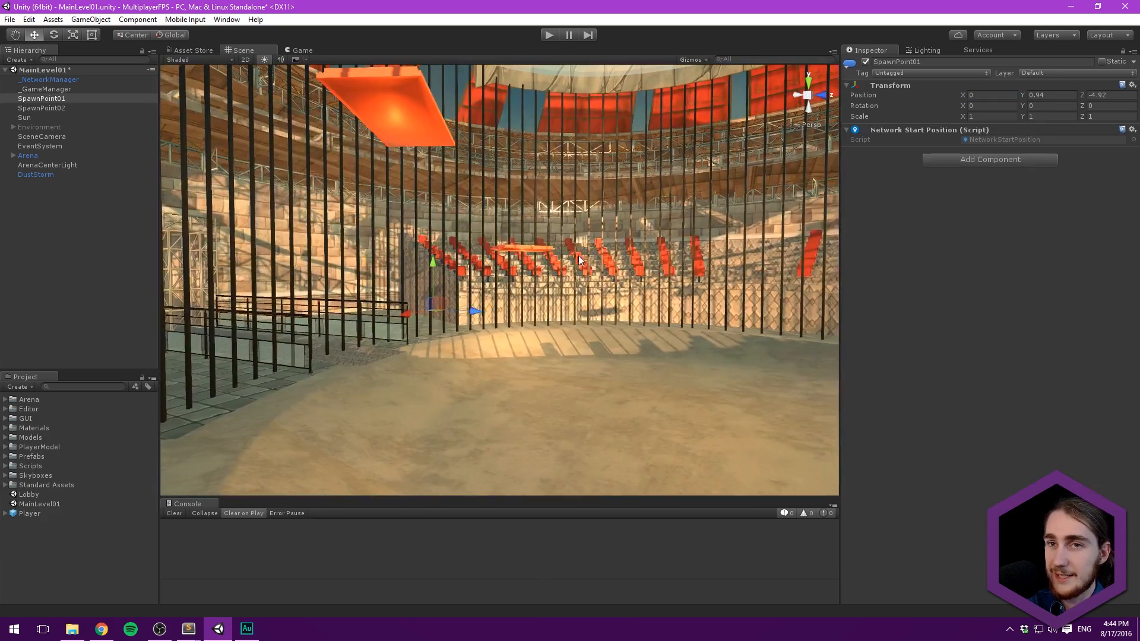
Step: Move SpawnPoint02 closer to the arena floor and slightly inward, to about 0.72 in Y and 4.7 in Z
click(60, 111)
middle_drag(615, 206, 468, 209)
scroll(522, 220, down, 6)
alt+drag(538, 222, 494, 248)
scroll(595, 285, up, 10)
click(512, 266)
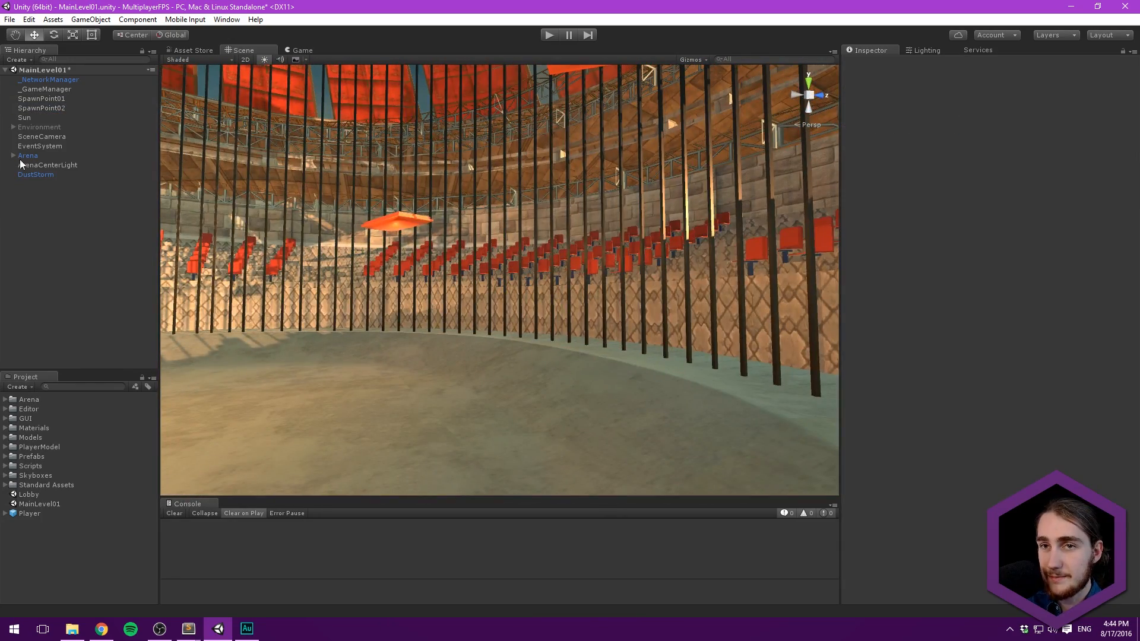
click(59, 108)
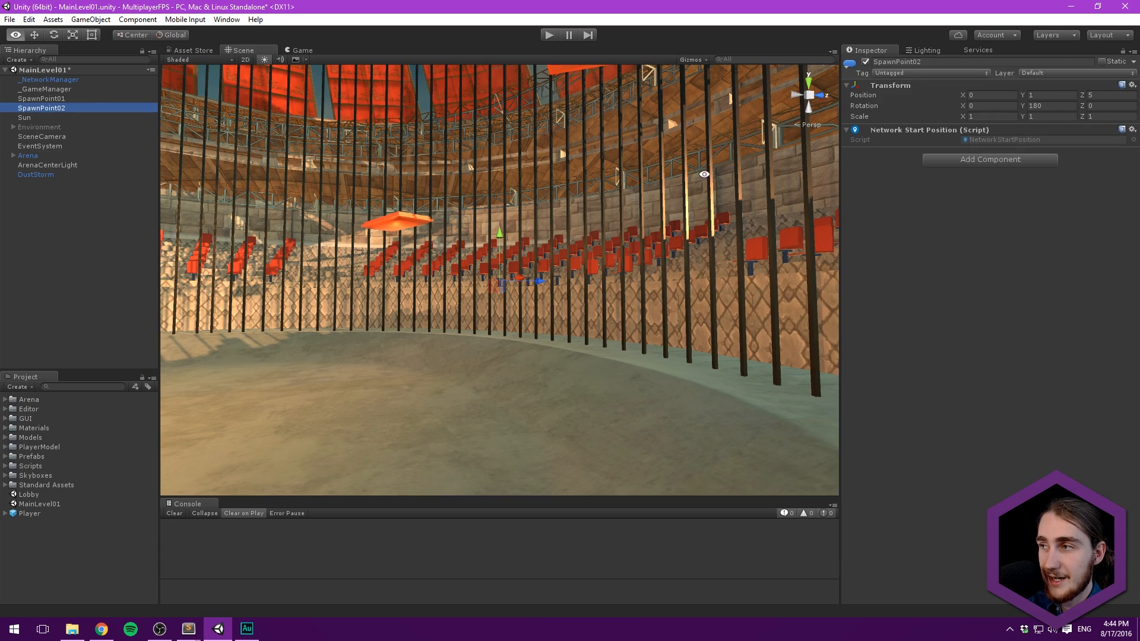
key(f)
alt+drag(557, 231, 502, 259)
drag(535, 305, 521, 305)
drag(484, 255, 484, 251)
mouse_move(484, 217)
alt+mouse_down()
mouse_move(496, 199)
mouse_move(469, 209)
alt+mouse_up()
Step: Duplicate SpawnPoint02 twice and rename the first copy SpawnPoint03
click(77, 108)
key(ctrl+d)
key(ctrl+d)
click(66, 180)
click(79, 182)
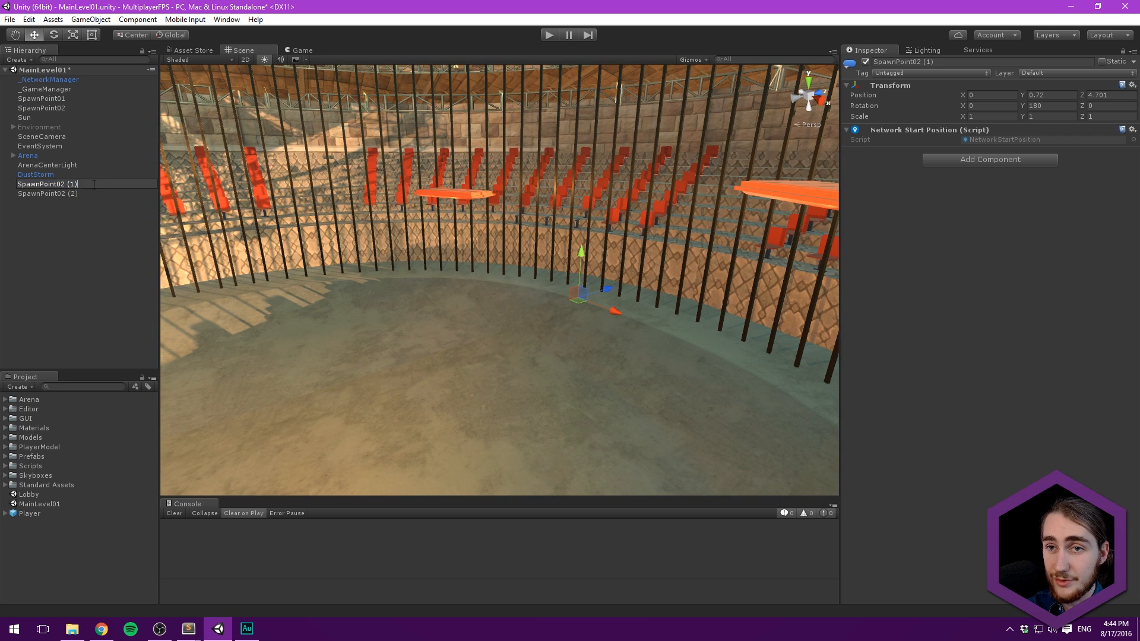
key(BackSpace)
key(BackSpace)
key(BackSpace)
key(BackSpace)
text(3)
key(Return)
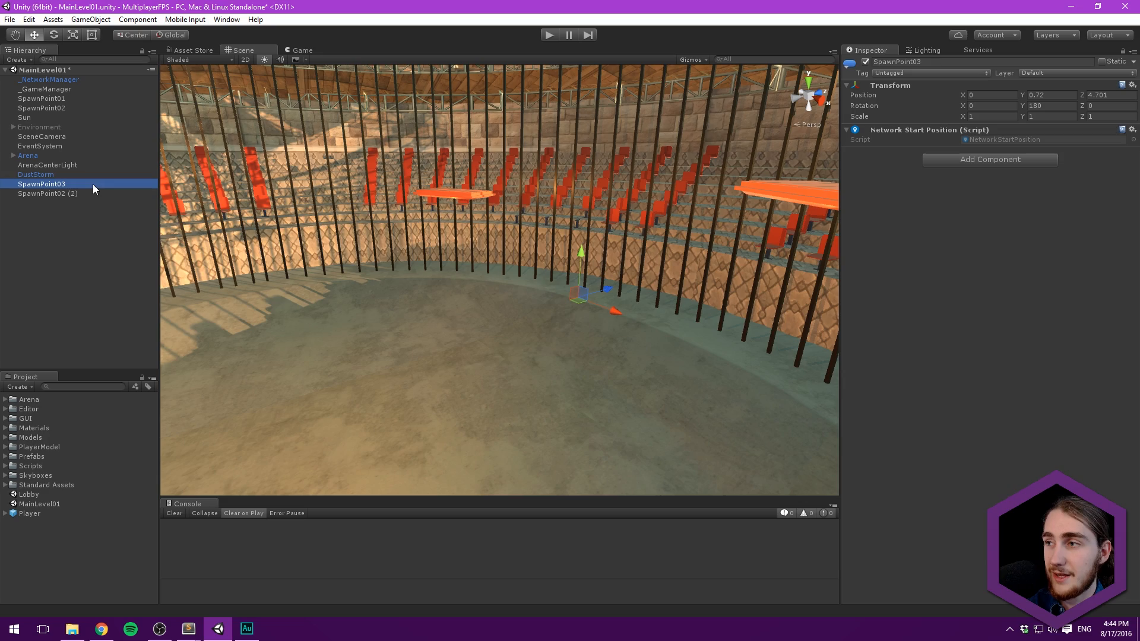
Step: Move SpawnPoint03 to the negative X side of the arena floor, adjusting its placement in a view from above
alt+drag(482, 266, 416, 293)
alt+drag(458, 227, 44, 306)
middle_drag(475, 223, 331, 373)
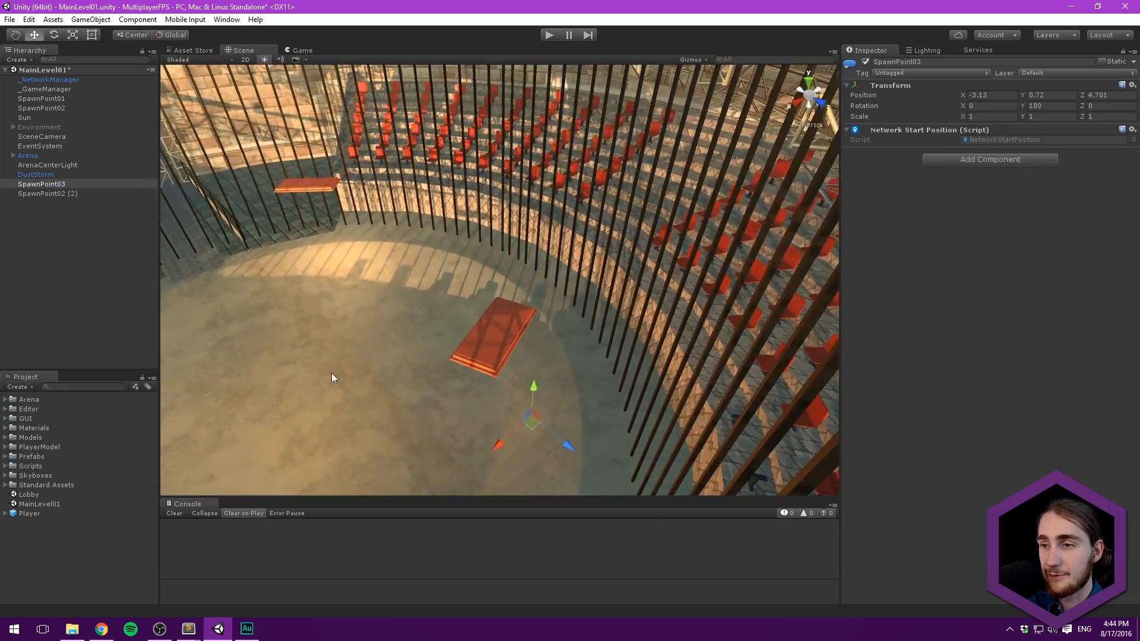
click(808, 82)
drag(504, 249, 512, 190)
key(f)
scroll(542, 322, up, 12)
drag(501, 100, 804, 376)
drag(505, 274, 492, 275)
Step: Rename the remaining SpawnPoint02 copy SpawnPoint04
click(53, 195)
click(76, 193)
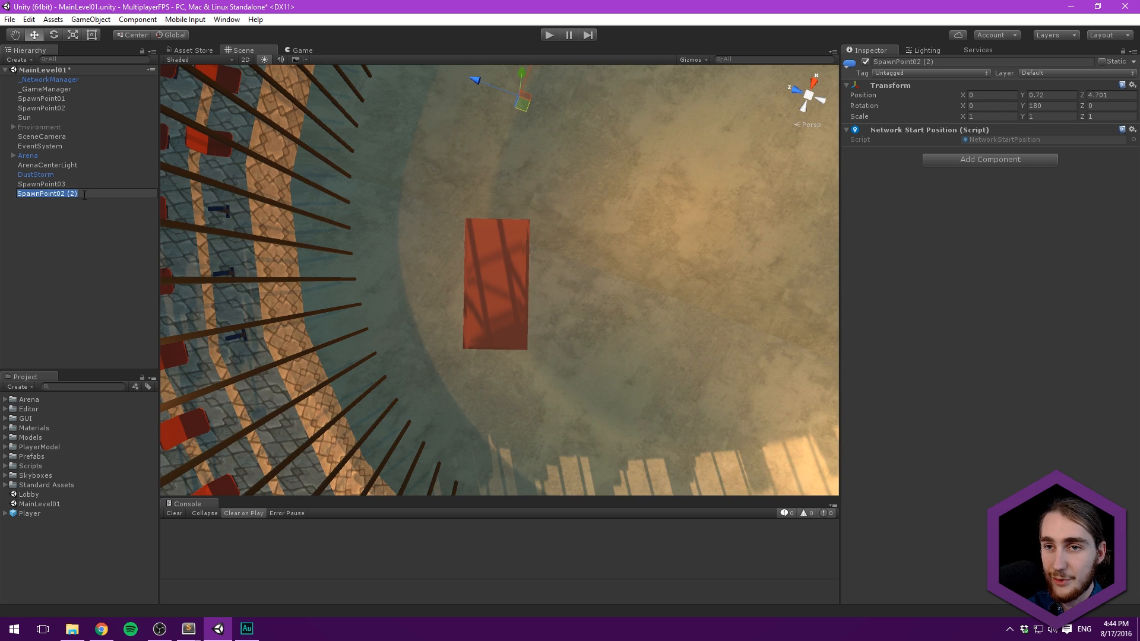
key(BackSpace)
text(4)
key(Return)
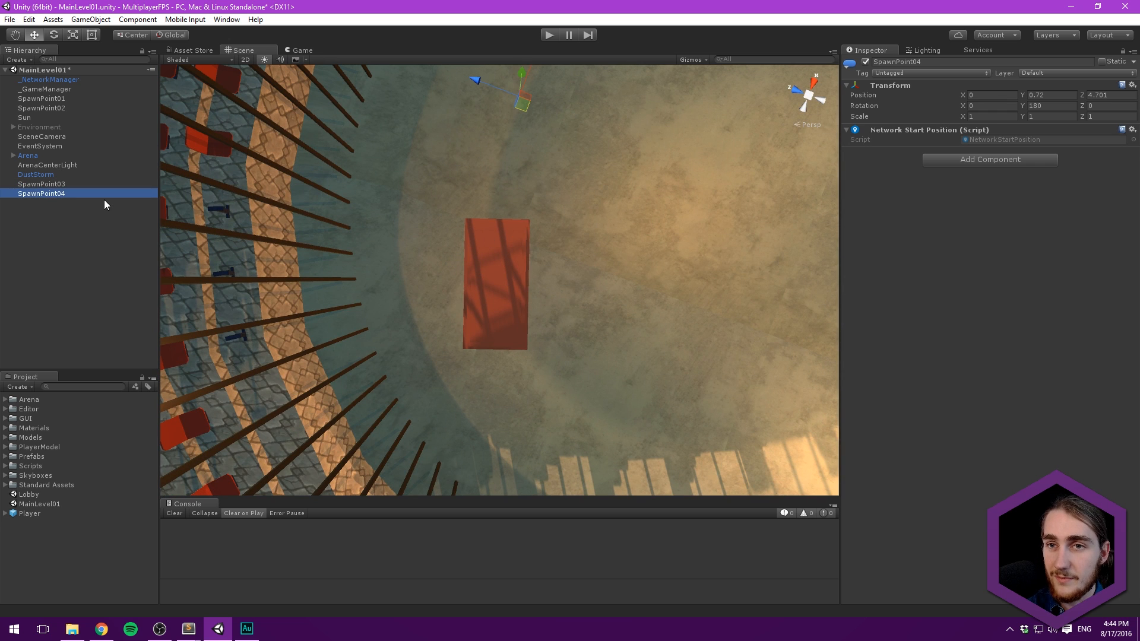
Step: Move SpawnPoint04 to the positive X side of the arena floor, across from SpawnPoint03
alt+drag(544, 244, 468, 540)
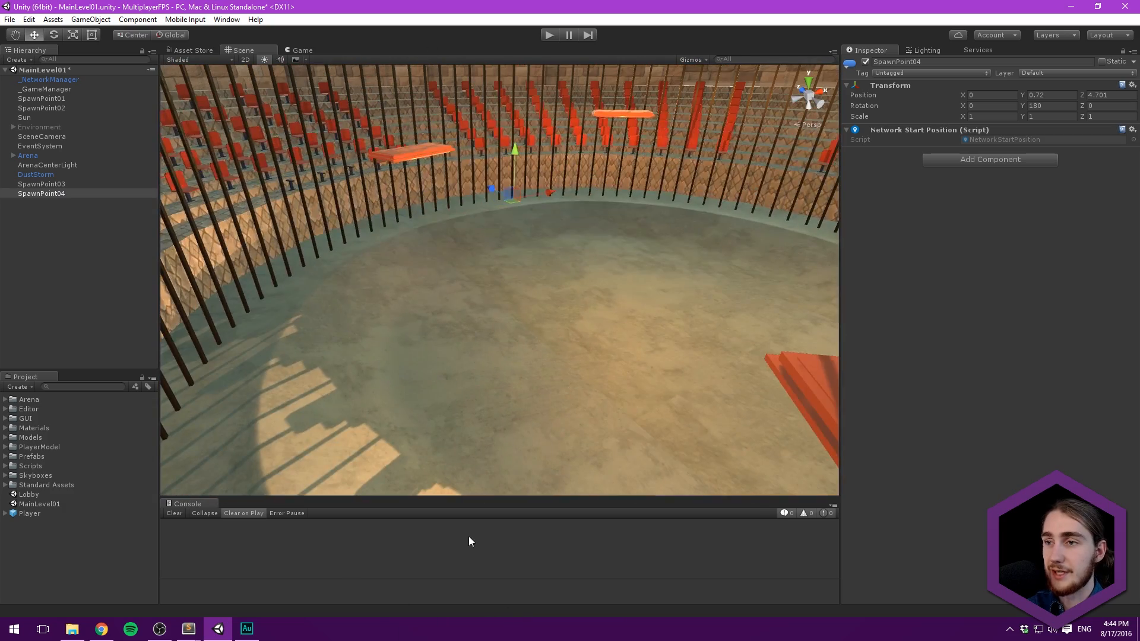
alt+drag(540, 326, 458, 288)
drag(443, 224, 644, 324)
drag(608, 288, 467, 279)
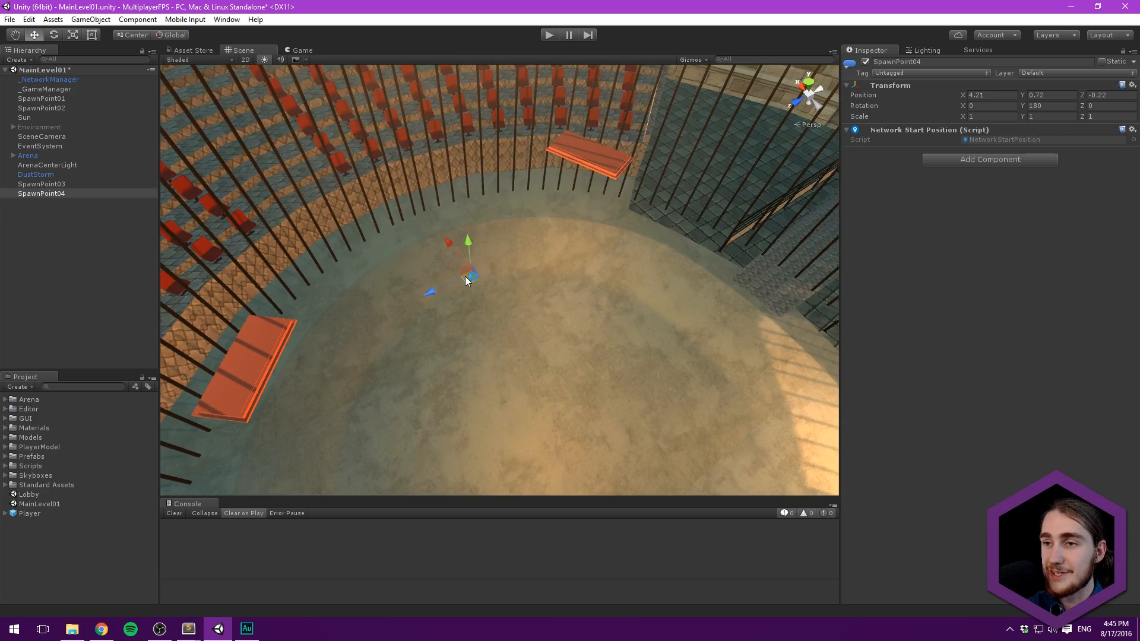
key(f)
scroll(519, 355, up, 10)
alt+drag(529, 365, 480, 287)
alt+drag(487, 297, 618, 240)
drag(530, 230, 137, 241)
Step: Reorder SpawnPoint03 and SpawnPoint04 directly below SpawnPoint02 in the hierarchy and save the scene
shift+click(55, 184)
drag(54, 184, 66, 113)
click(72, 247)
key(ctrl+s)
alt+drag(217, 215, 408, 236)
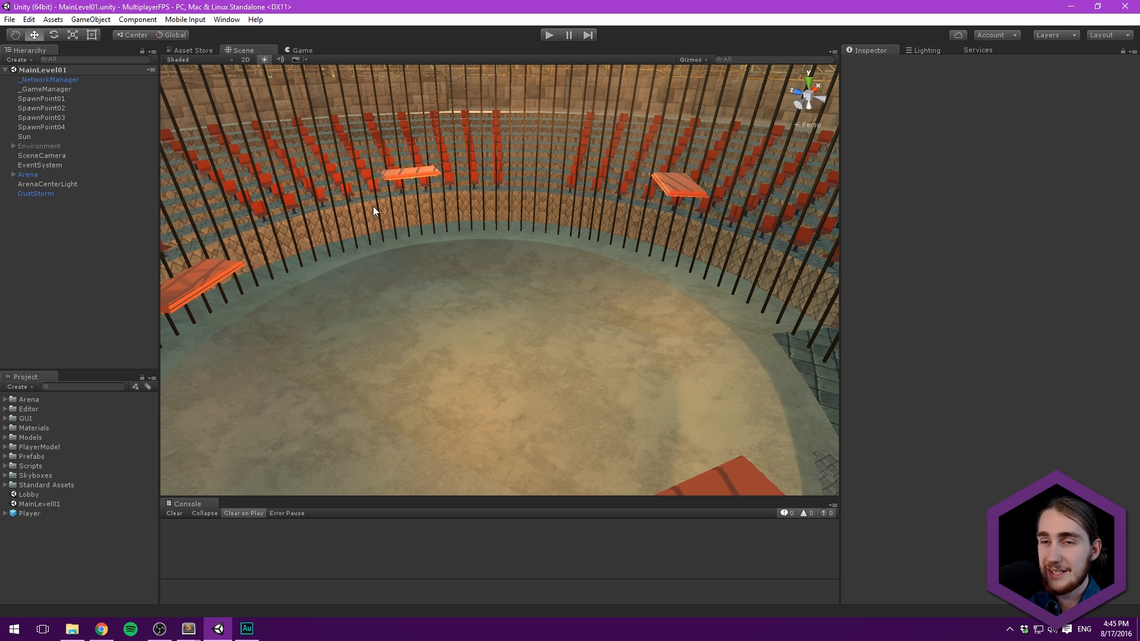
Step: Examine the spawn info settings of the _NetworkManager object, including the player spawn method
click(69, 79)
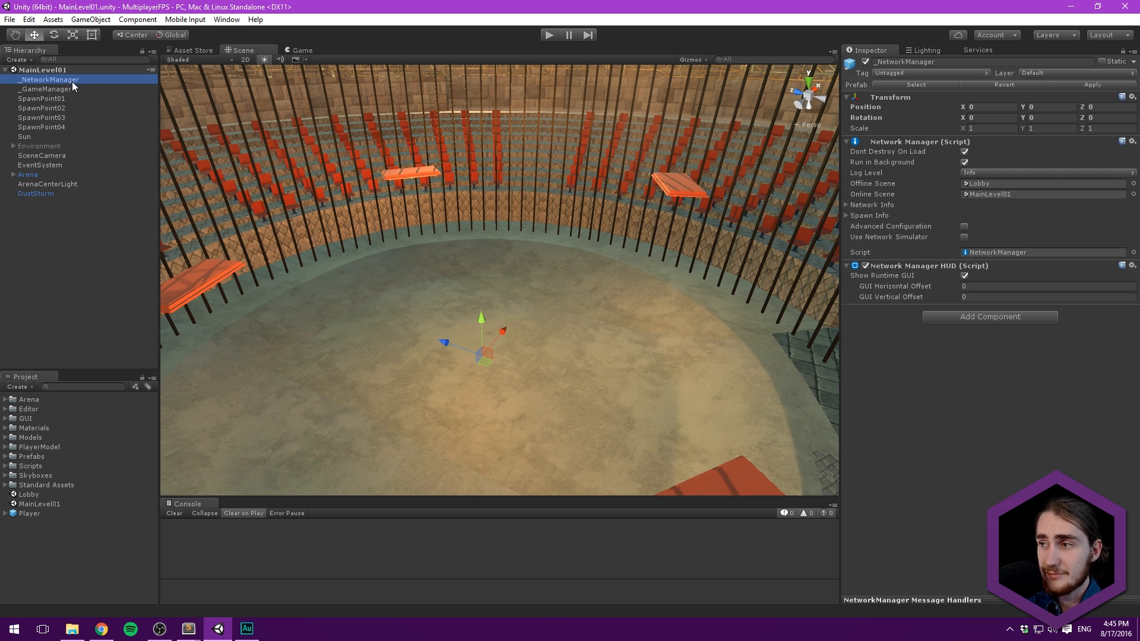
click(850, 215)
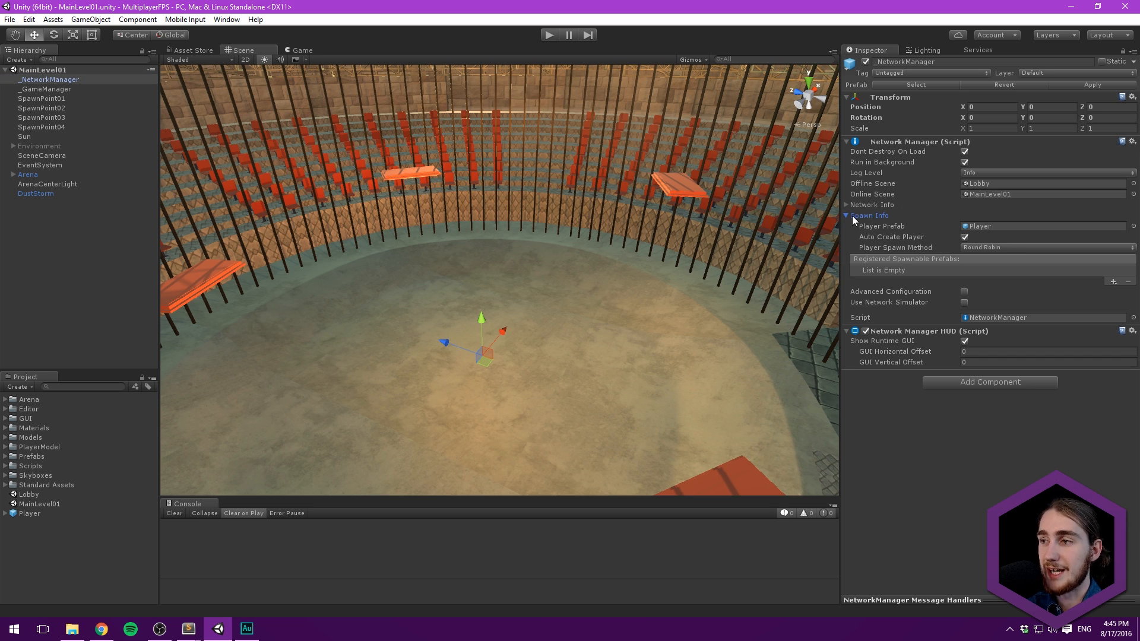
click(65, 230)
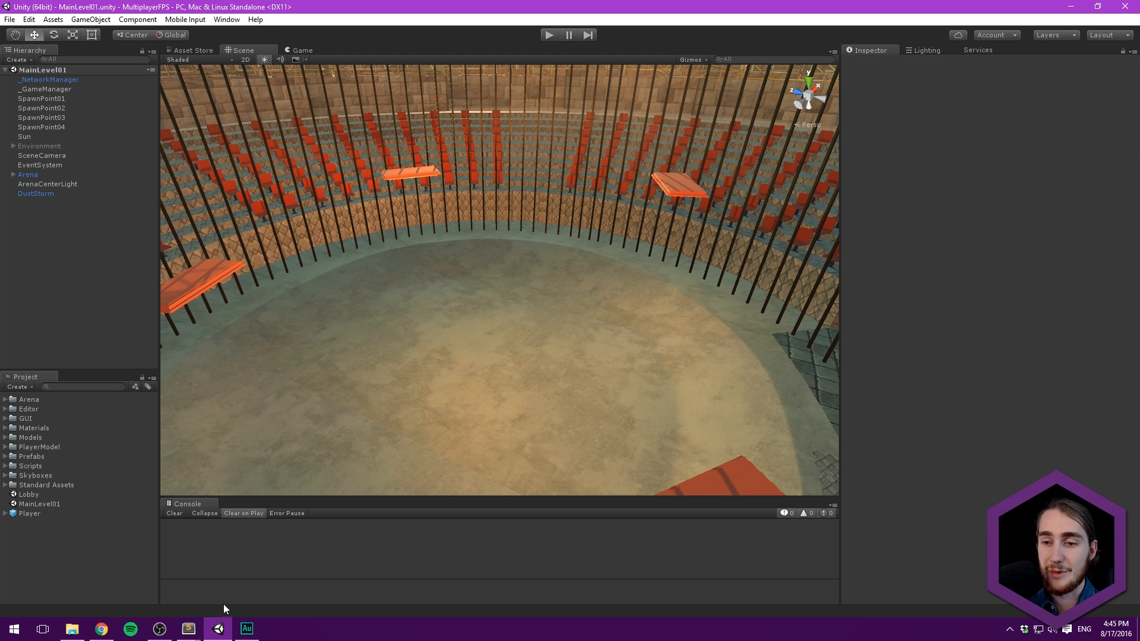
Step: Check the Import Arena notes in Sublime Text for remaining tasks and return to Unity
mouse_move(188, 629)
click(245, 599)
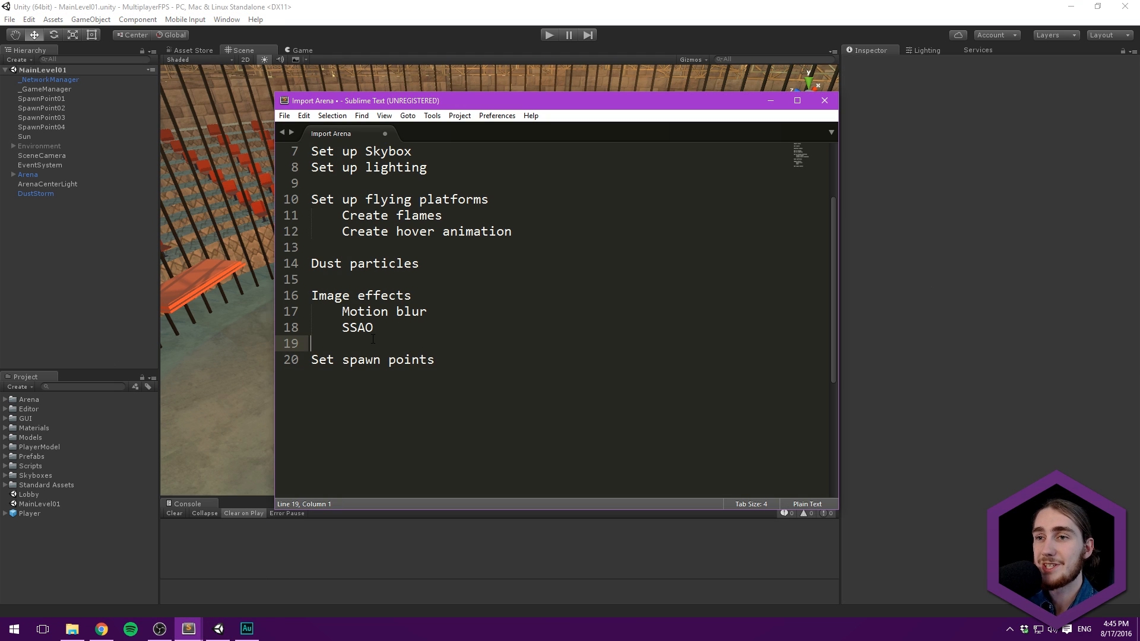
click(770, 100)
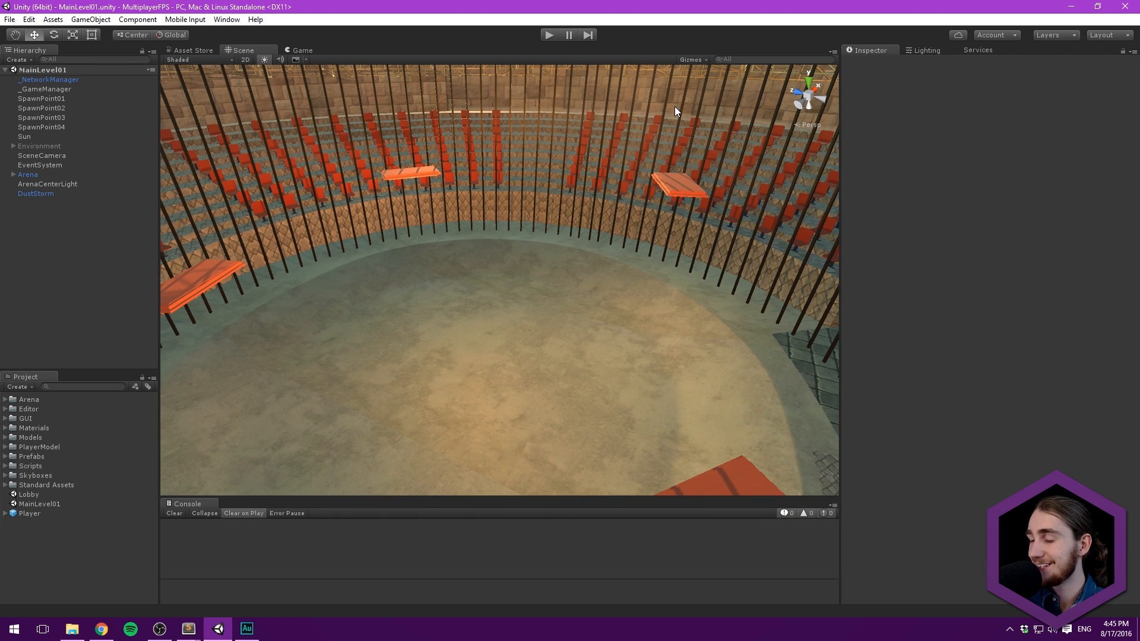
Step: Examine the finished arena in the scene view, from outside the cage and from above the floor
middle_drag(537, 264, 525, 229)
alt+drag(471, 224, 646, 265)
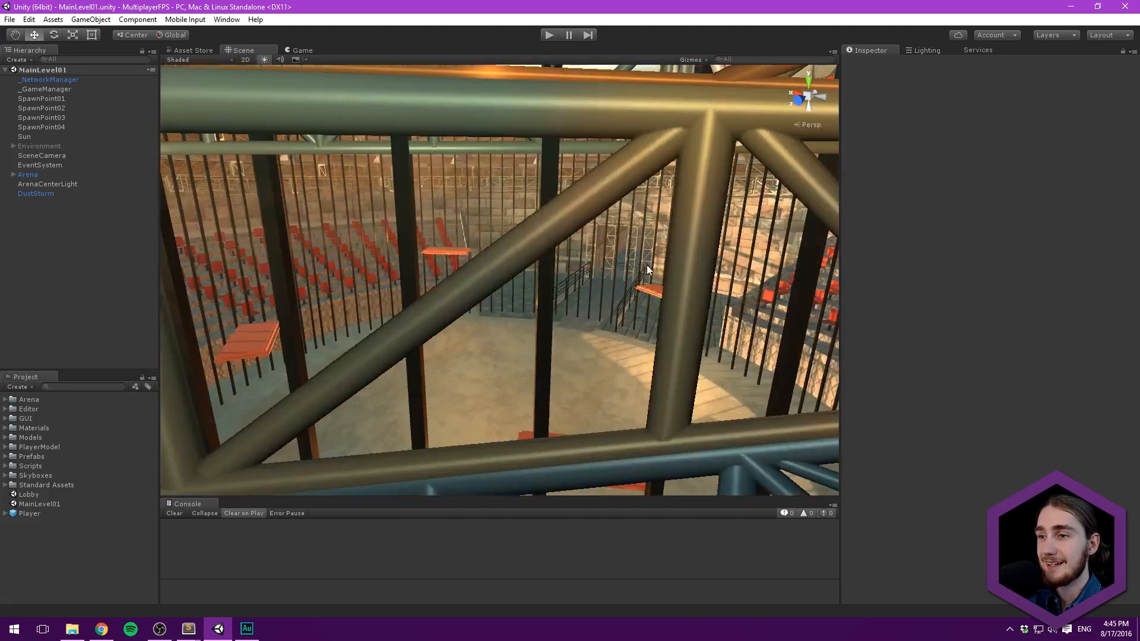
scroll(647, 265, up, 5)
middle_drag(647, 265, 609, 231)
alt+drag(609, 232, 653, 219)
middle_drag(654, 219, 606, 309)
alt+drag(605, 309, 583, 304)
middle_drag(582, 304, 593, 205)
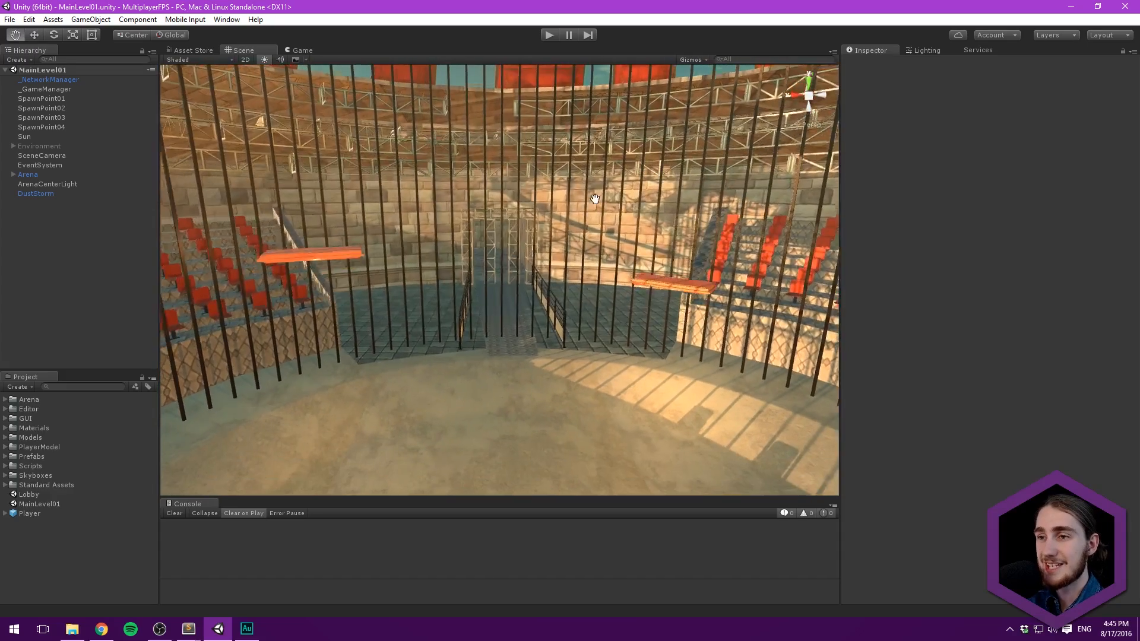
alt+drag(592, 205, 572, 292)
middle_drag(573, 292, 562, 179)
alt+drag(554, 252, 543, 230)
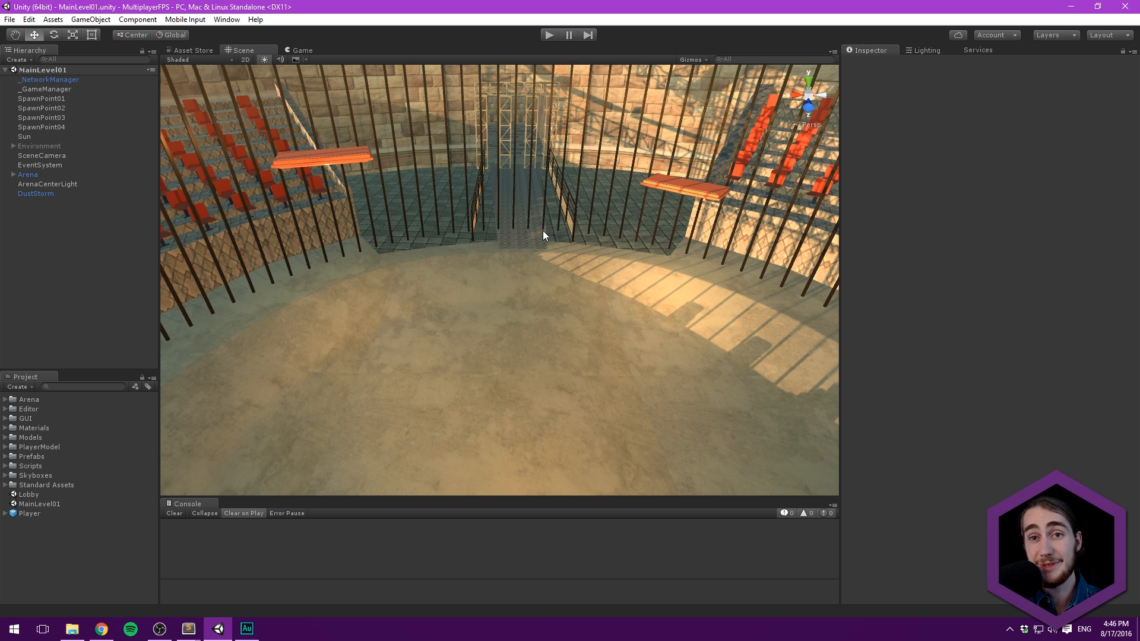
middle_drag(533, 230, 484, 259)
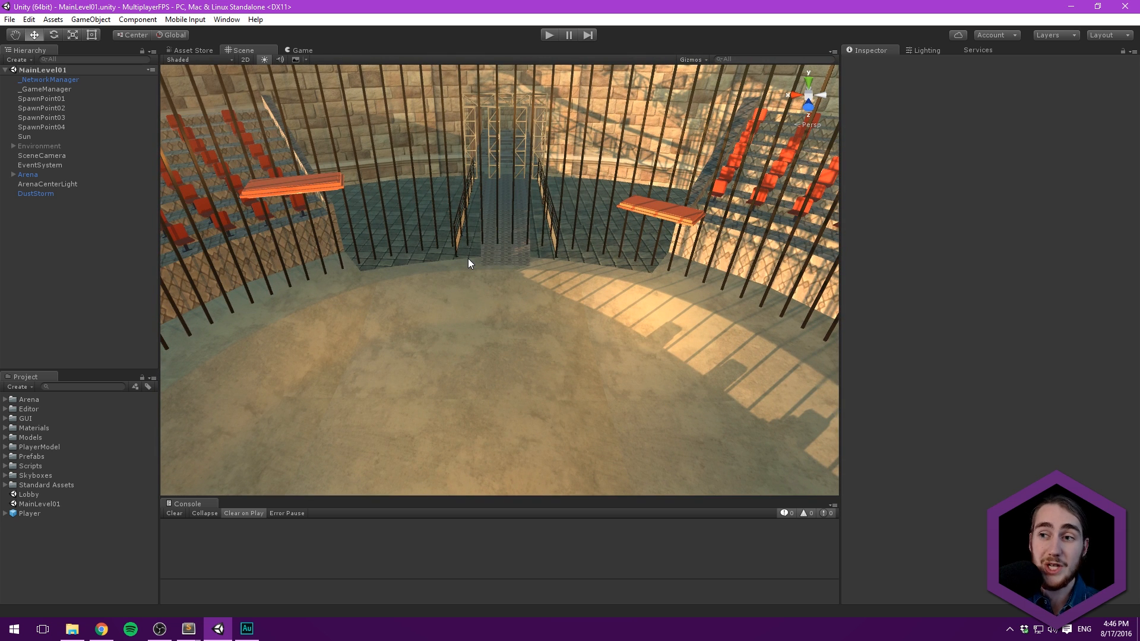
middle_drag(531, 279, 541, 291)
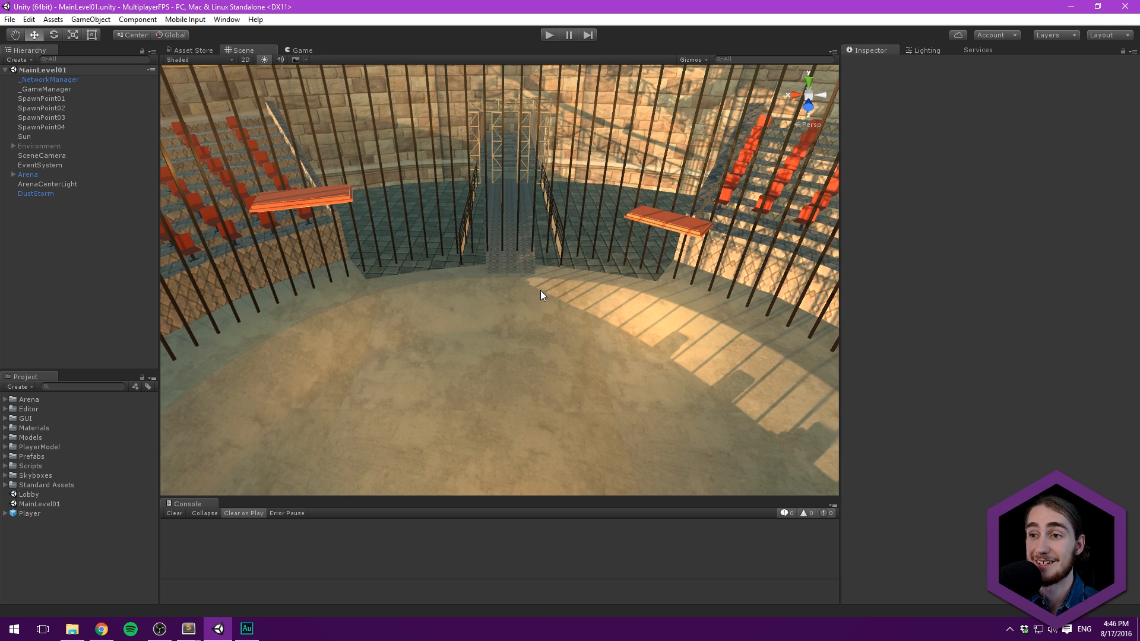
middle_drag(538, 264, 543, 232)
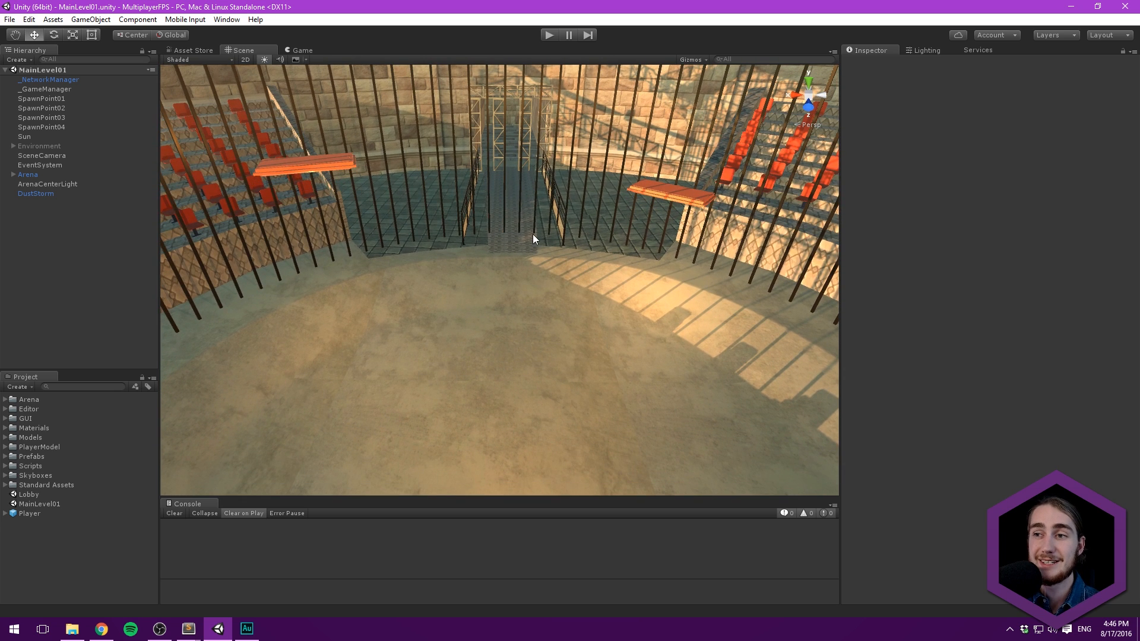